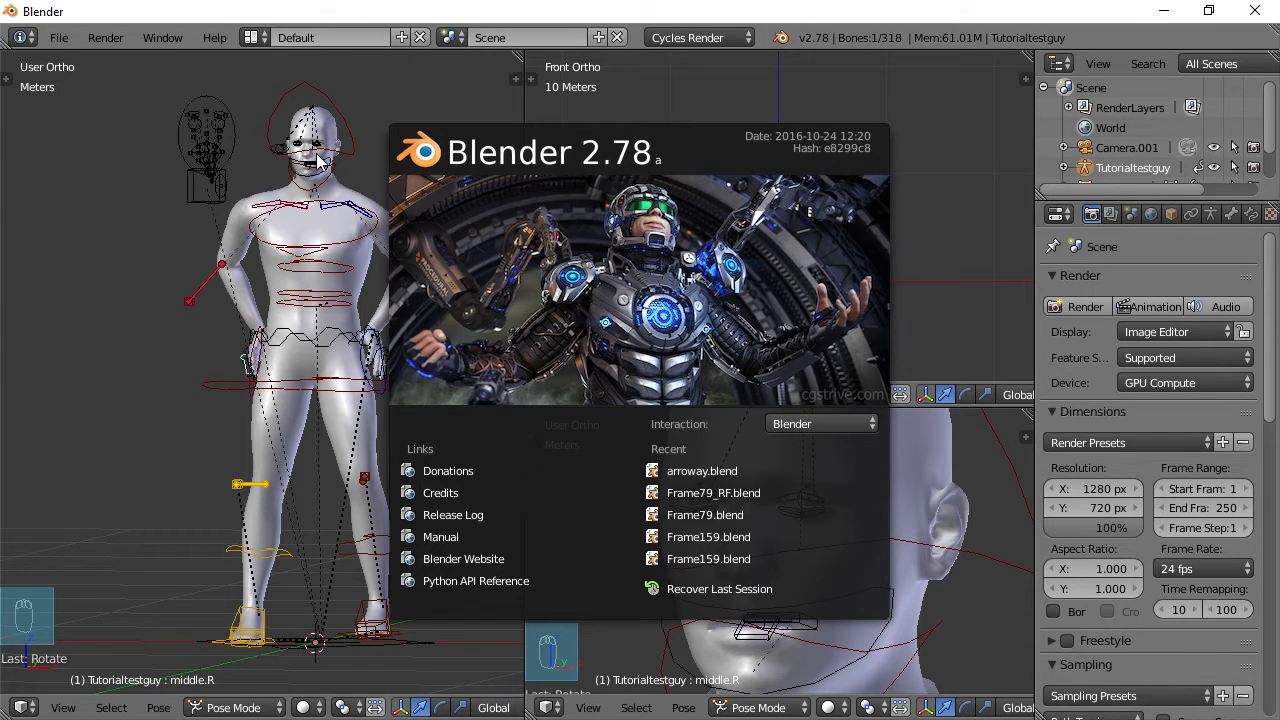
Dismiss the splash screen and switch the Tutorialtestguy rig from Pose Mode to Object Mode.
left_click(190, 216)
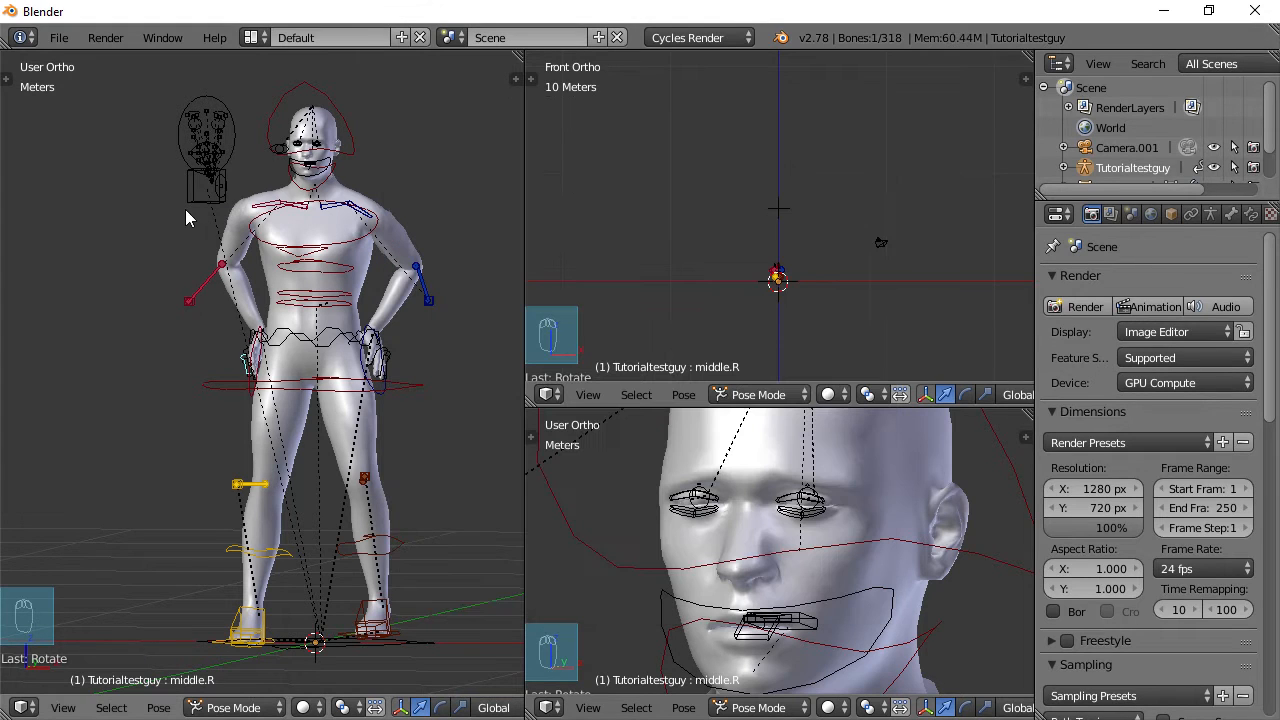
middle_click_drag(367, 302, 355, 377, "shift")
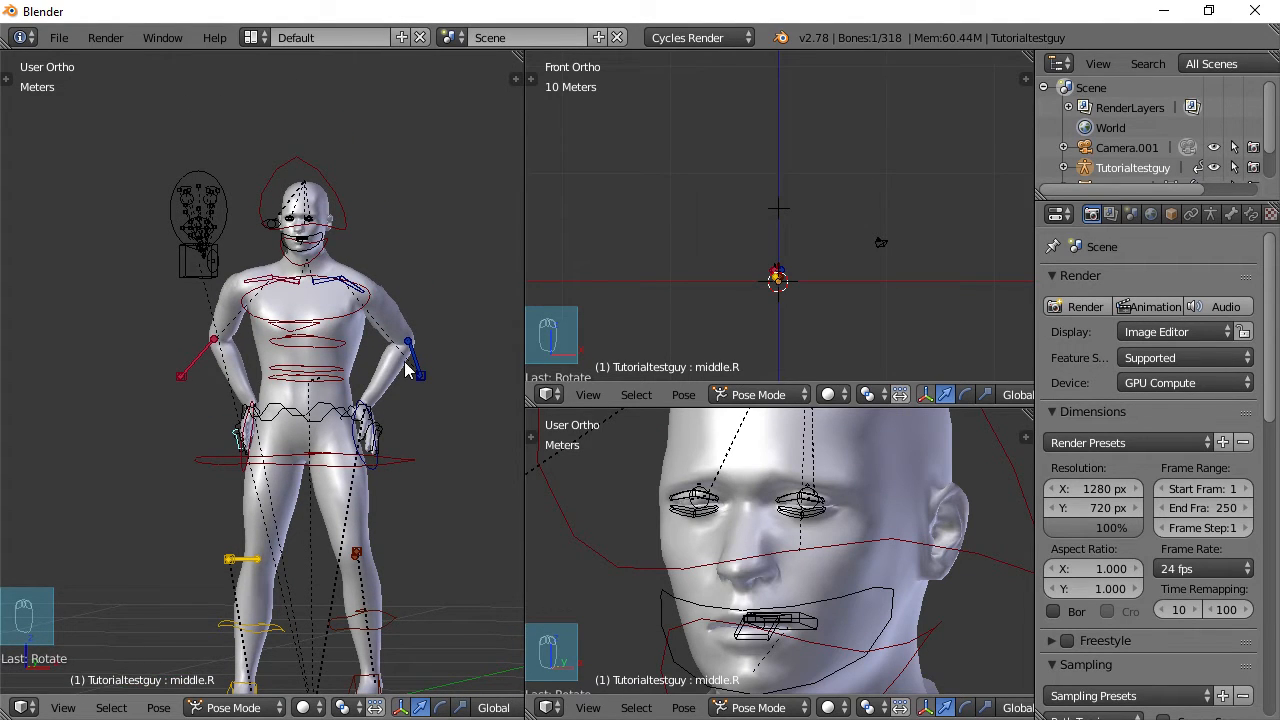
scroll(404, 370, "down", 1)
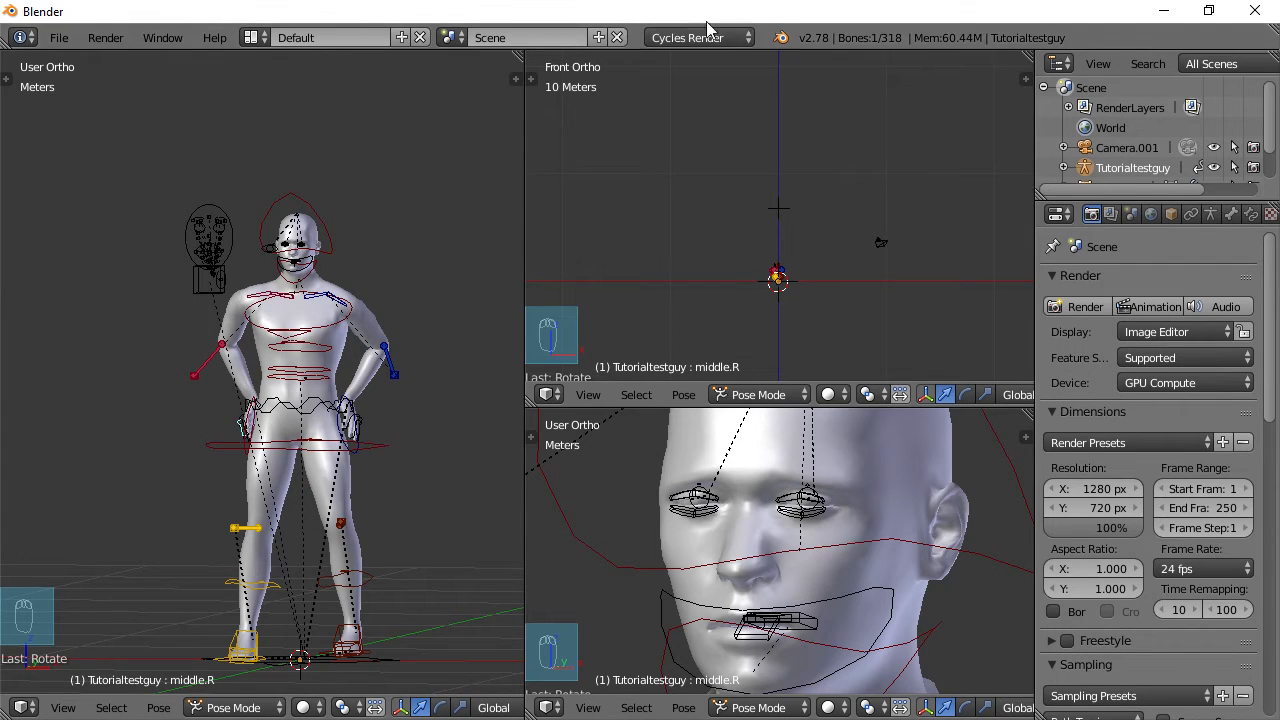
left_click(240, 707)
left_click(240, 684)
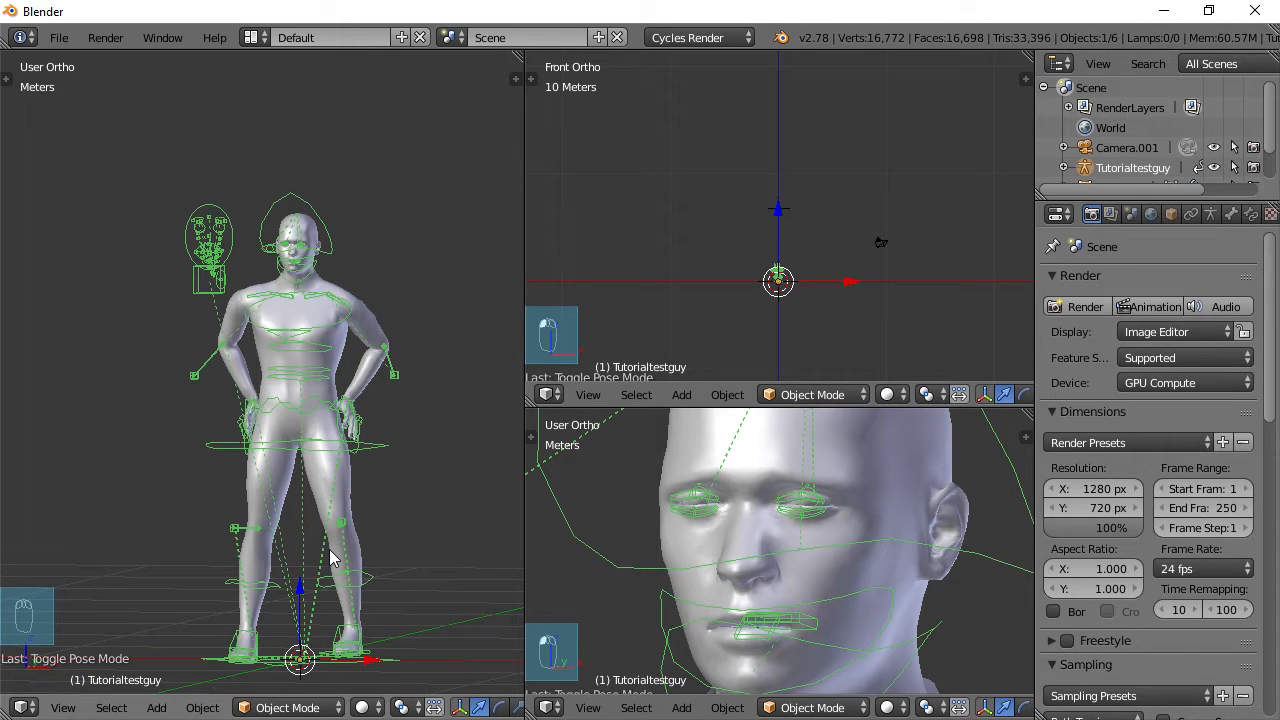
Save the scene as a new file named TutorialTestGuy.blend in the TEST folder.
left_click(59, 40)
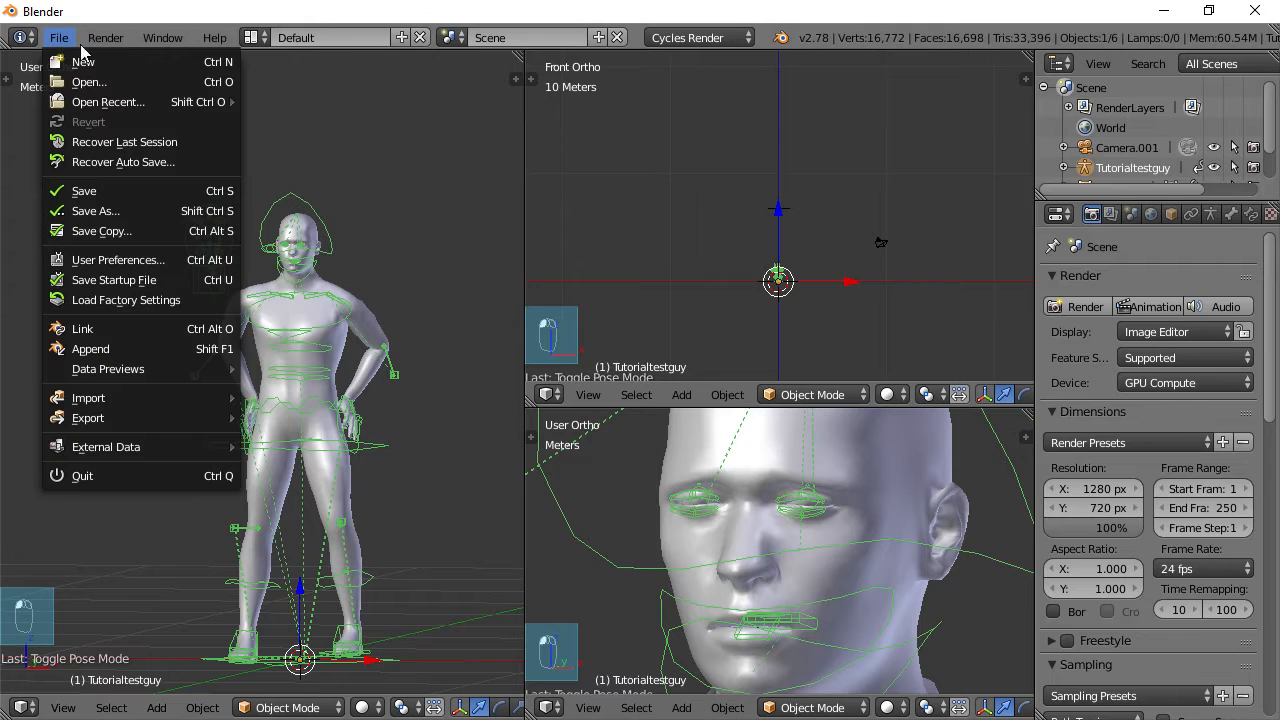
left_click(97, 210)
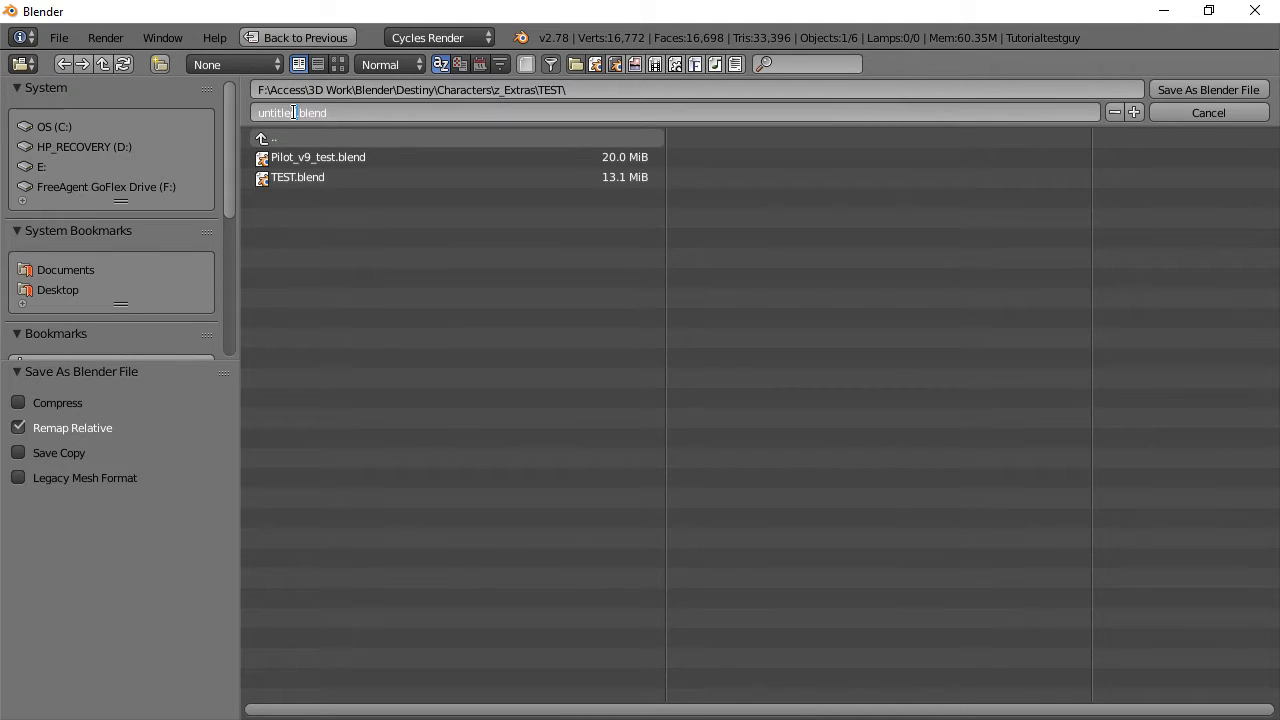
left_click_drag(294, 112, 220, 112)
type("Test")
key("BackSpace")
key("BackSpace")
key("BackSpace")
key("BackSpace")
type("TutorialTestGuy")
left_click(1178, 86)
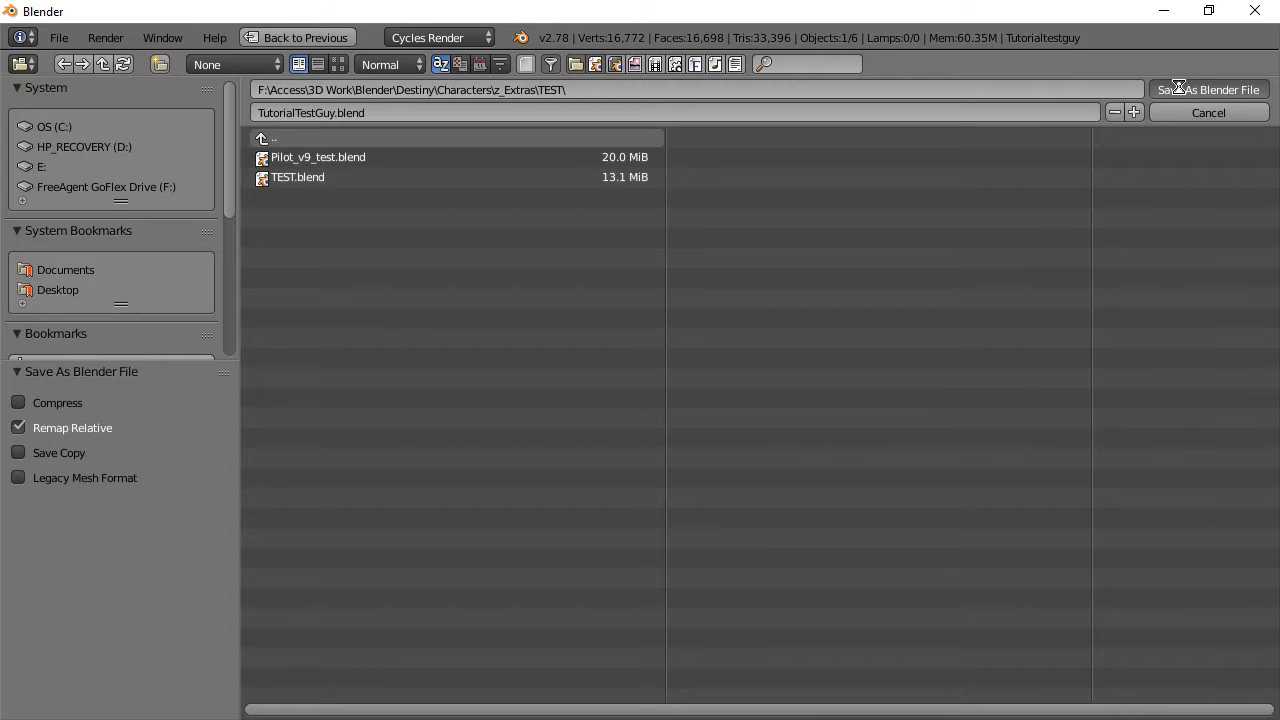
left_click(1178, 89)
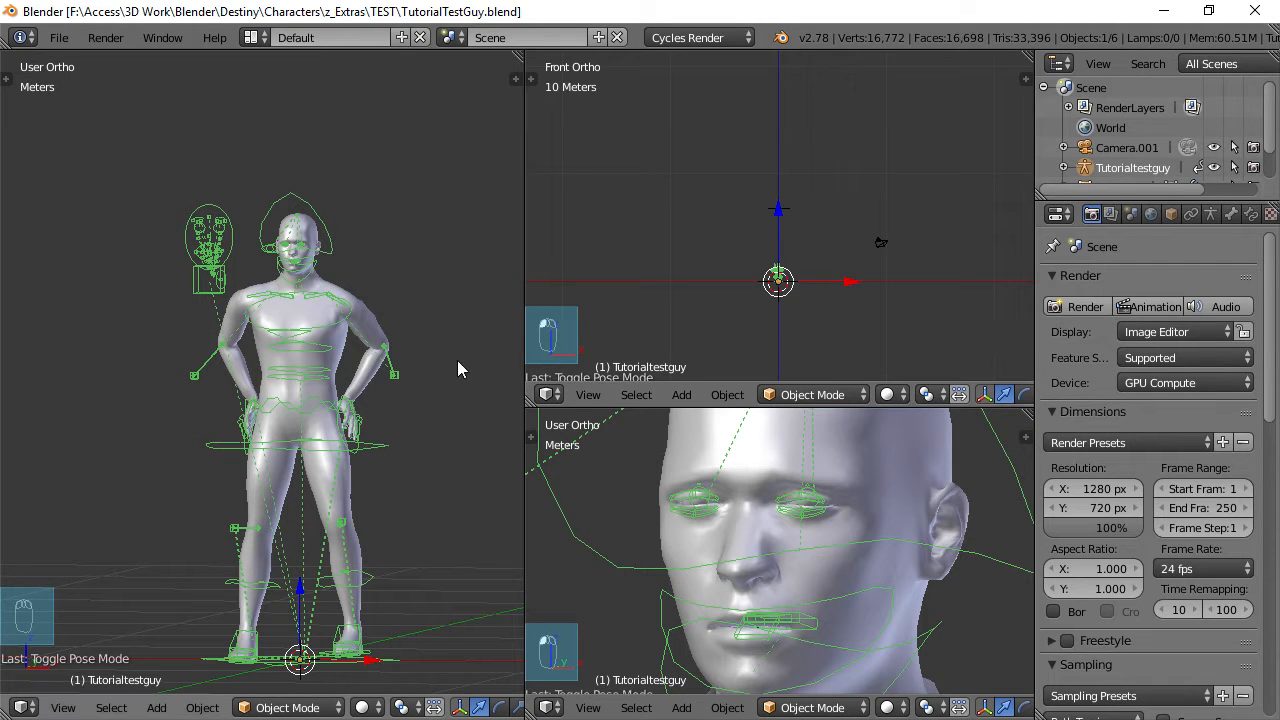
Switch the large full-body viewport to rendered shading to preview the character's materials.
scroll(698, 533, "down", 3)
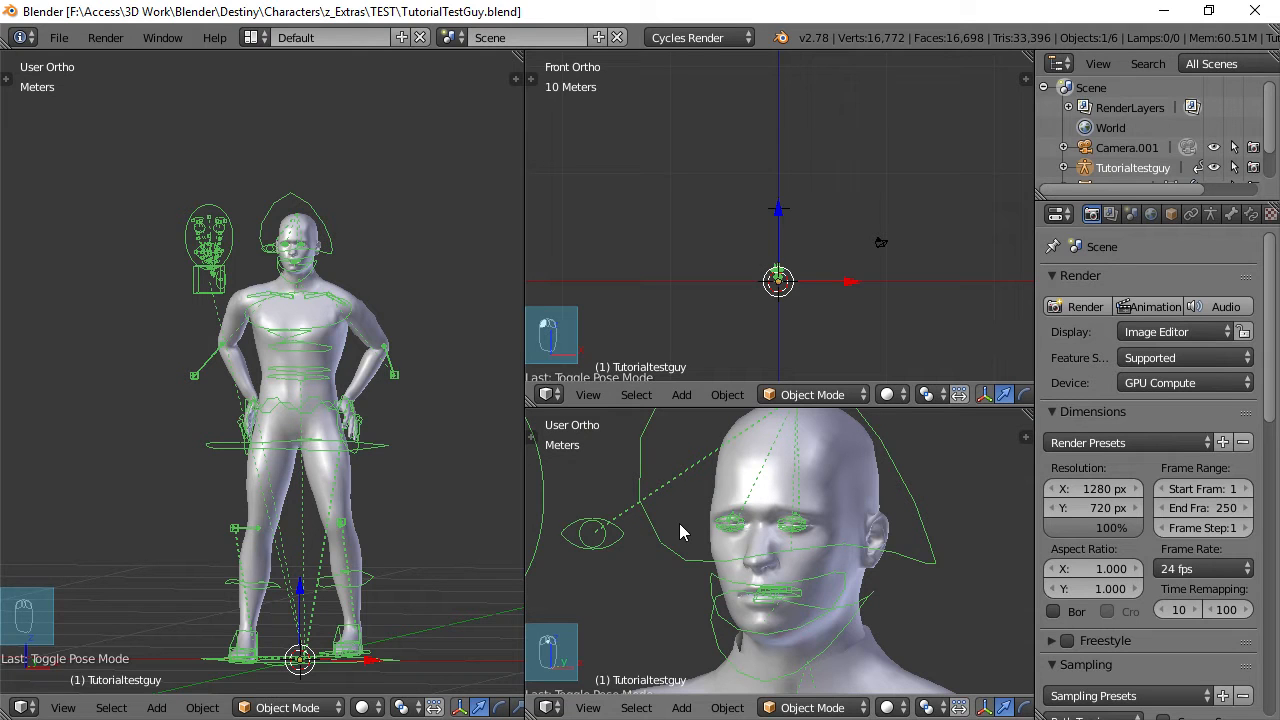
key("shift+z")
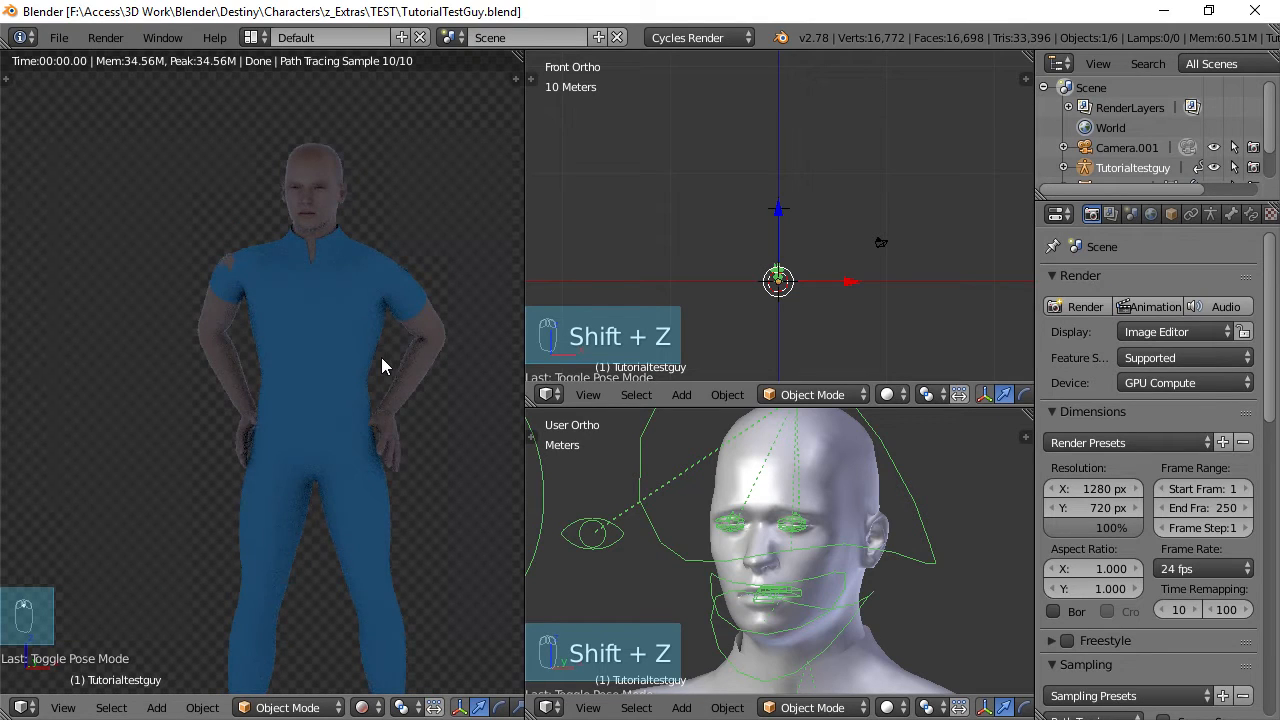
scroll(367, 312, "up", 1)
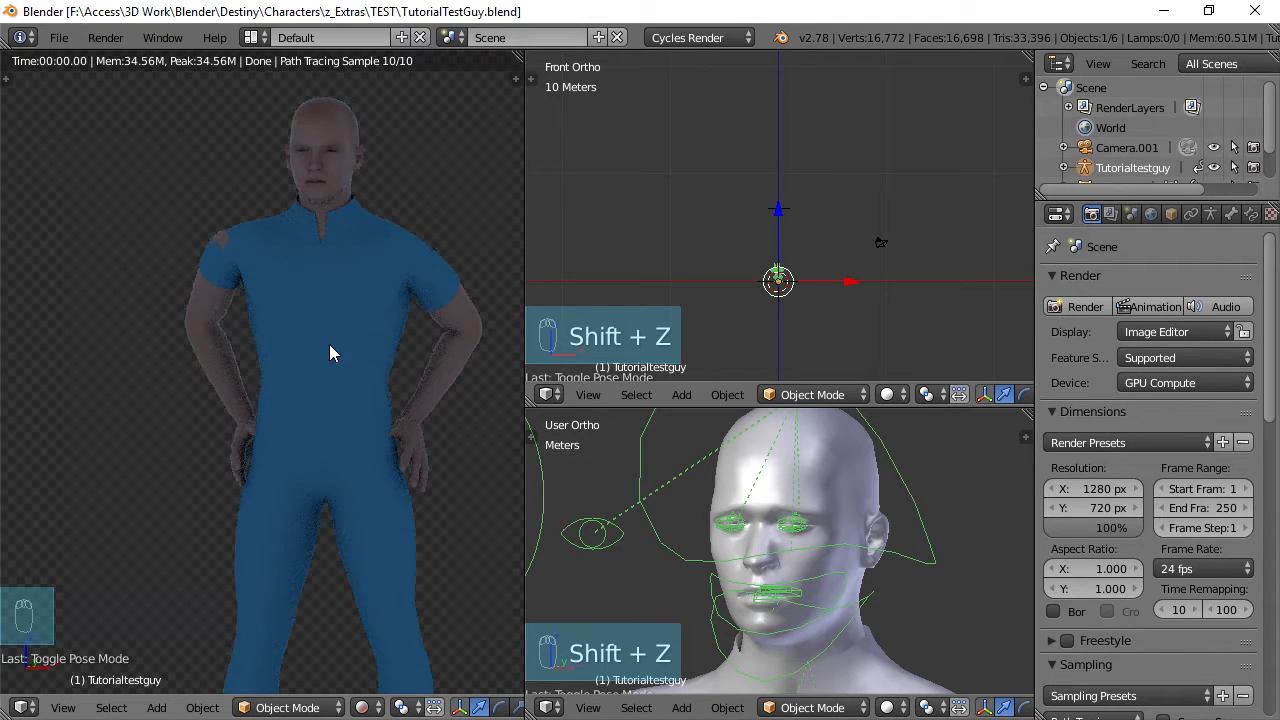
scroll(329, 344, "down", 1)
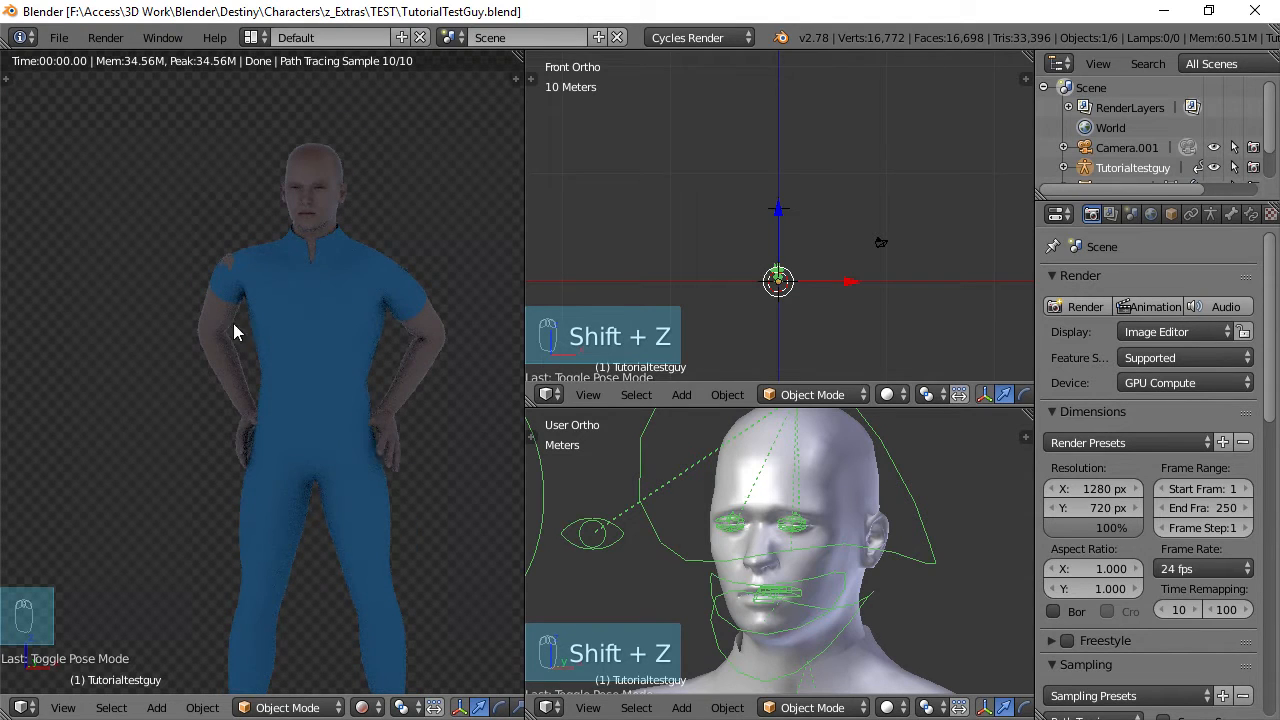
scroll(336, 431, "down", 1)
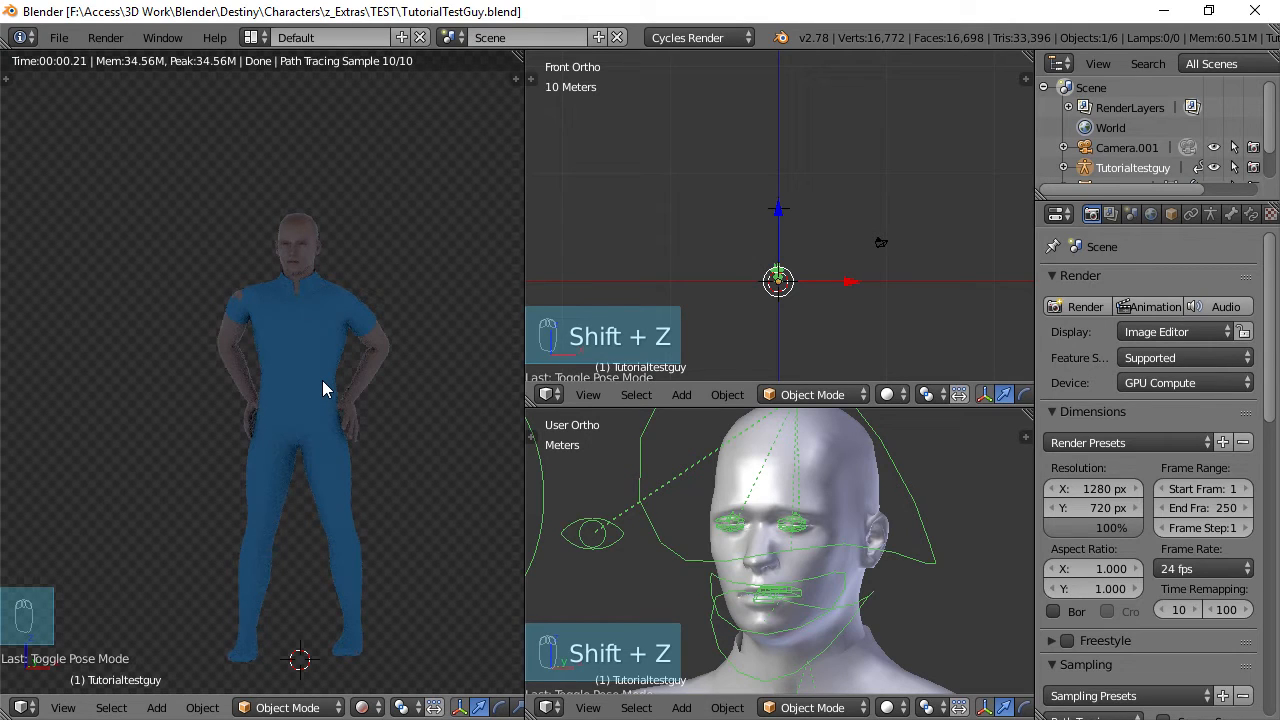
scroll(322, 365, "up", 1)
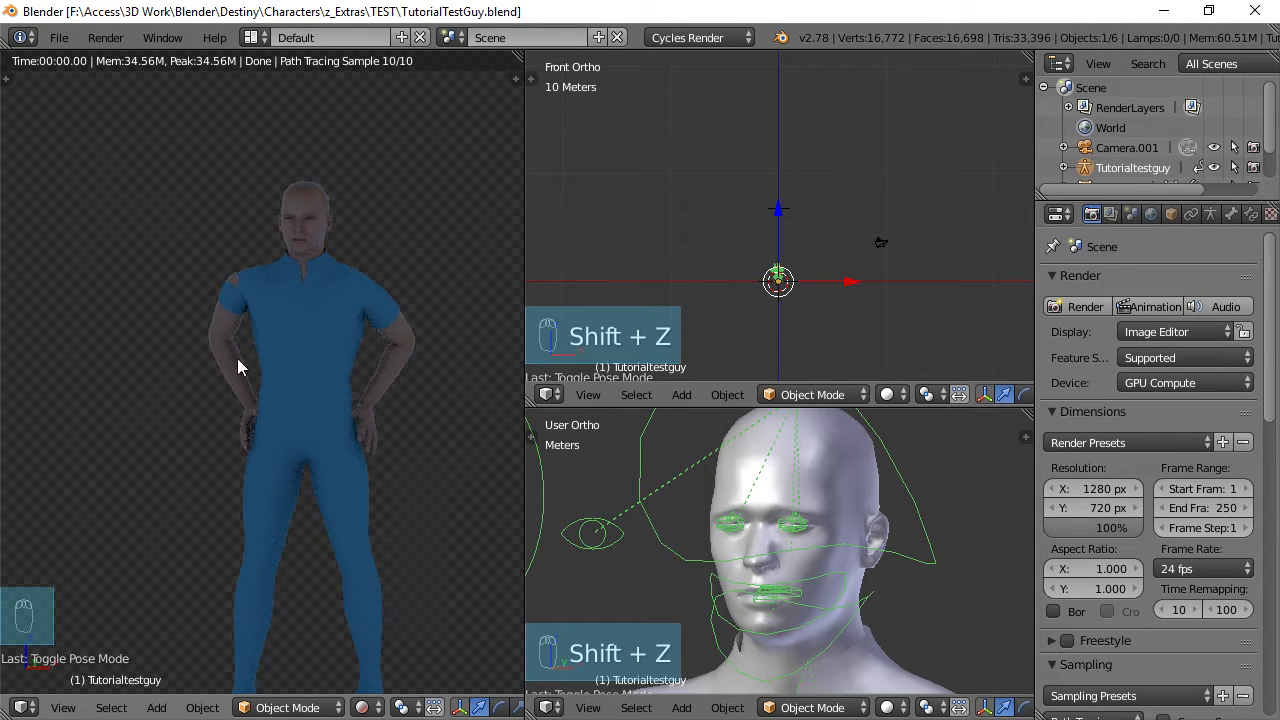
Examine the rendered character's suit and skin from several angles and the rig's head controls.
middle_click_drag(272, 424, 337, 423)
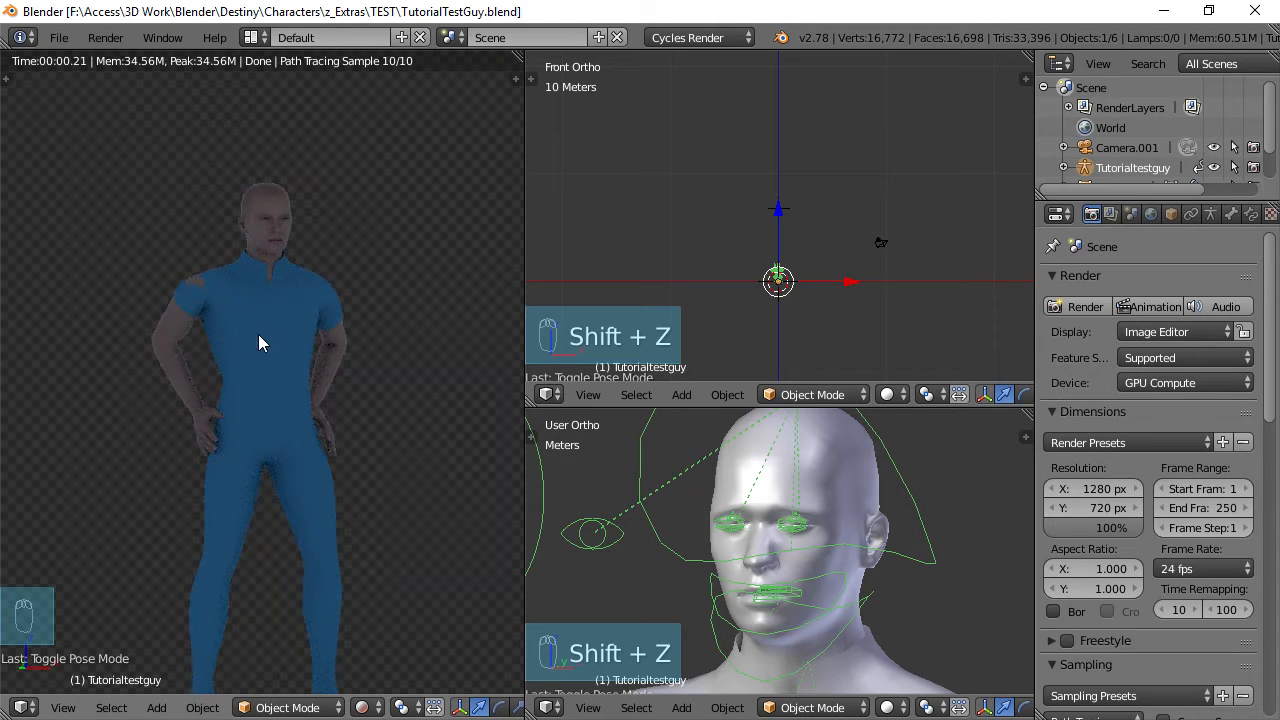
middle_click_drag(258, 334, 219, 334)
scroll(227, 308, "up", 3)
scroll(220, 310, "down", 2)
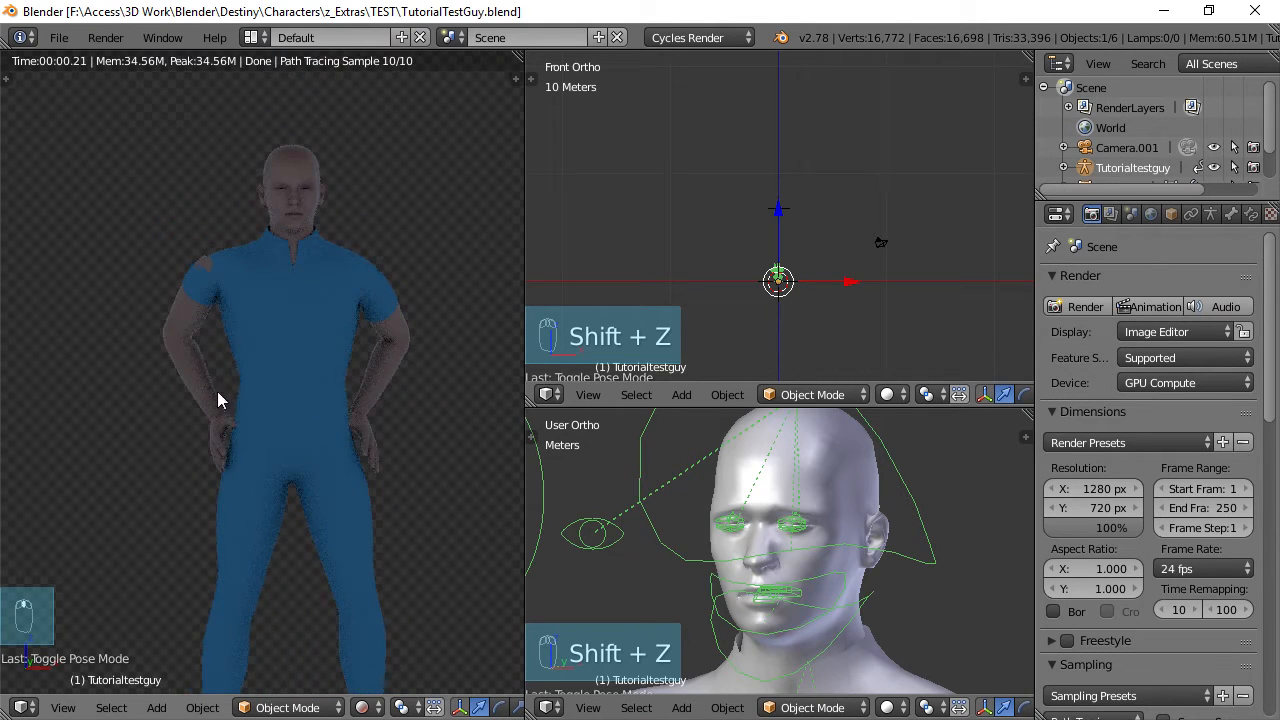
scroll(765, 560, "down", 5)
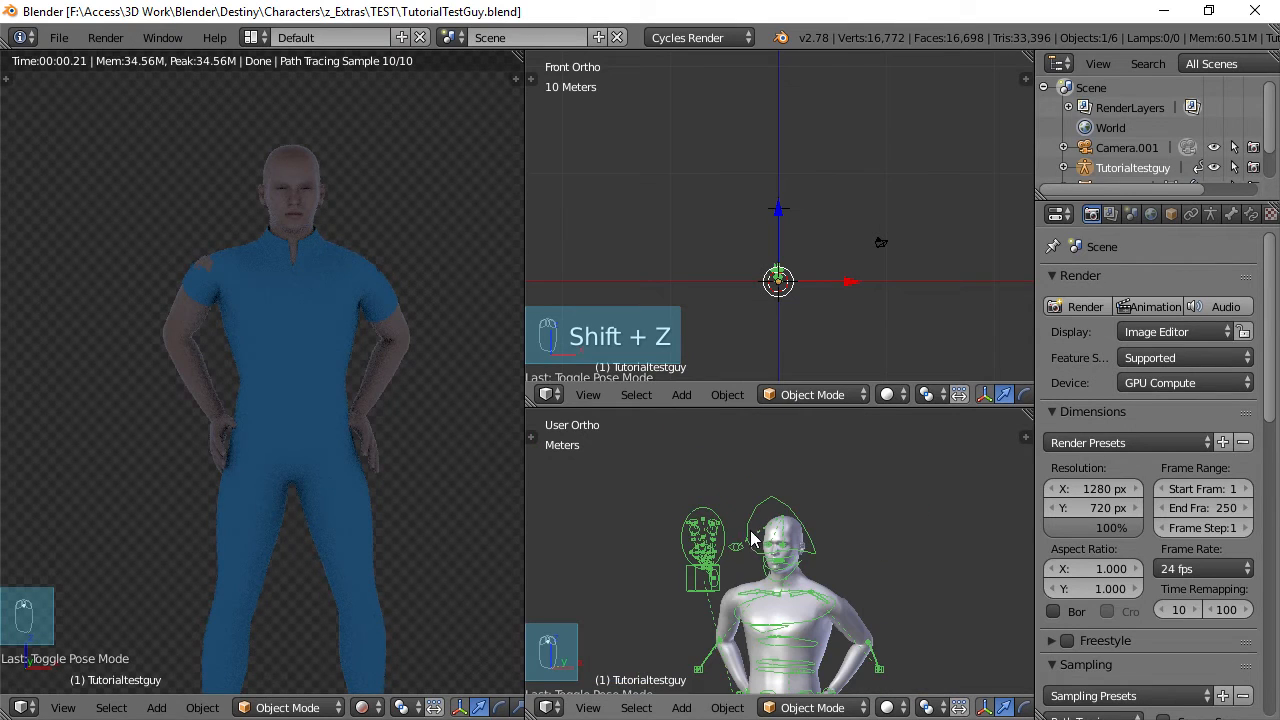
scroll(765, 565, "up", 1)
middle_click_drag(256, 398, 375, 272)
middle_click_drag(380, 360, 351, 314)
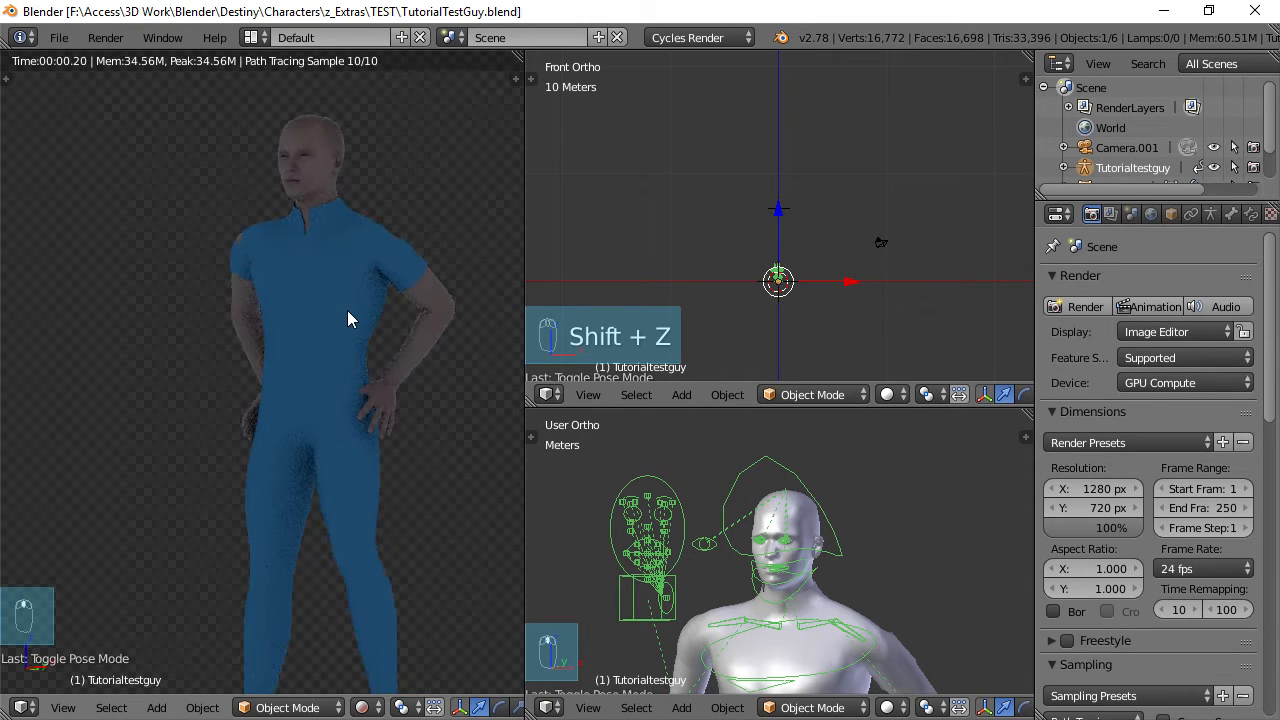
Review the world background settings, then select the backdrop object and review its material.
left_click(1151, 213)
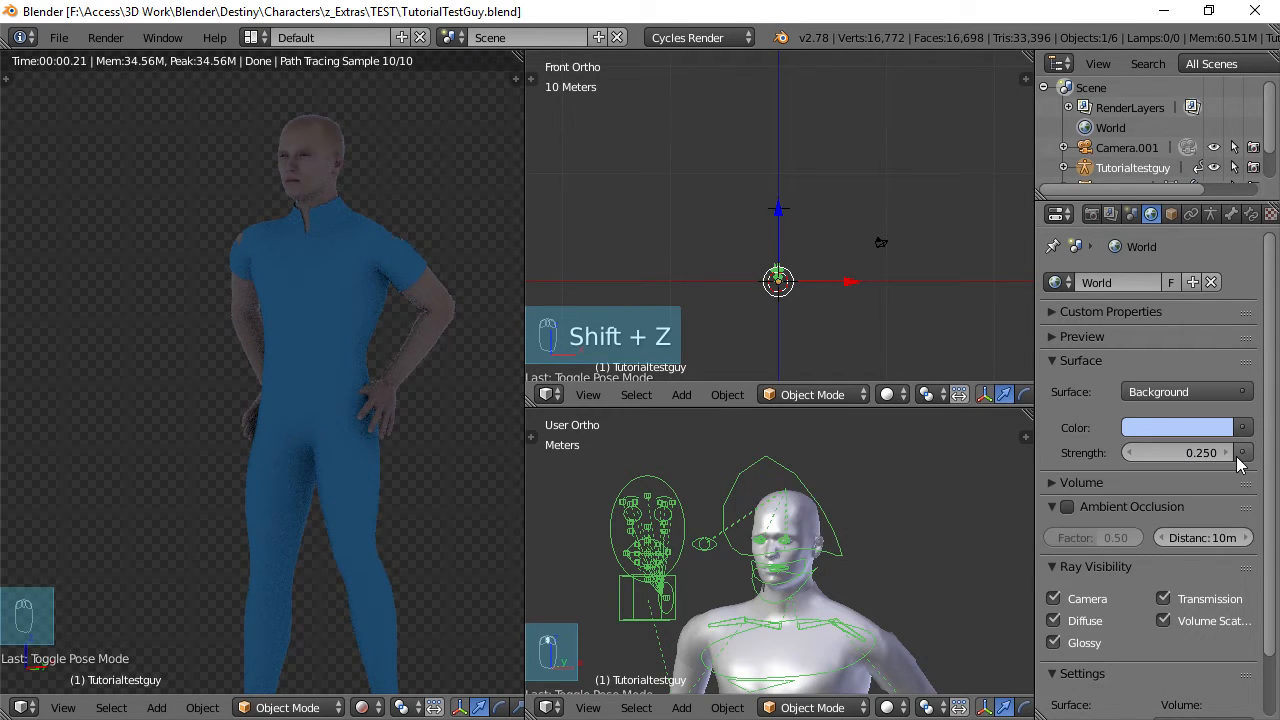
scroll(1274, 158, "down", 1)
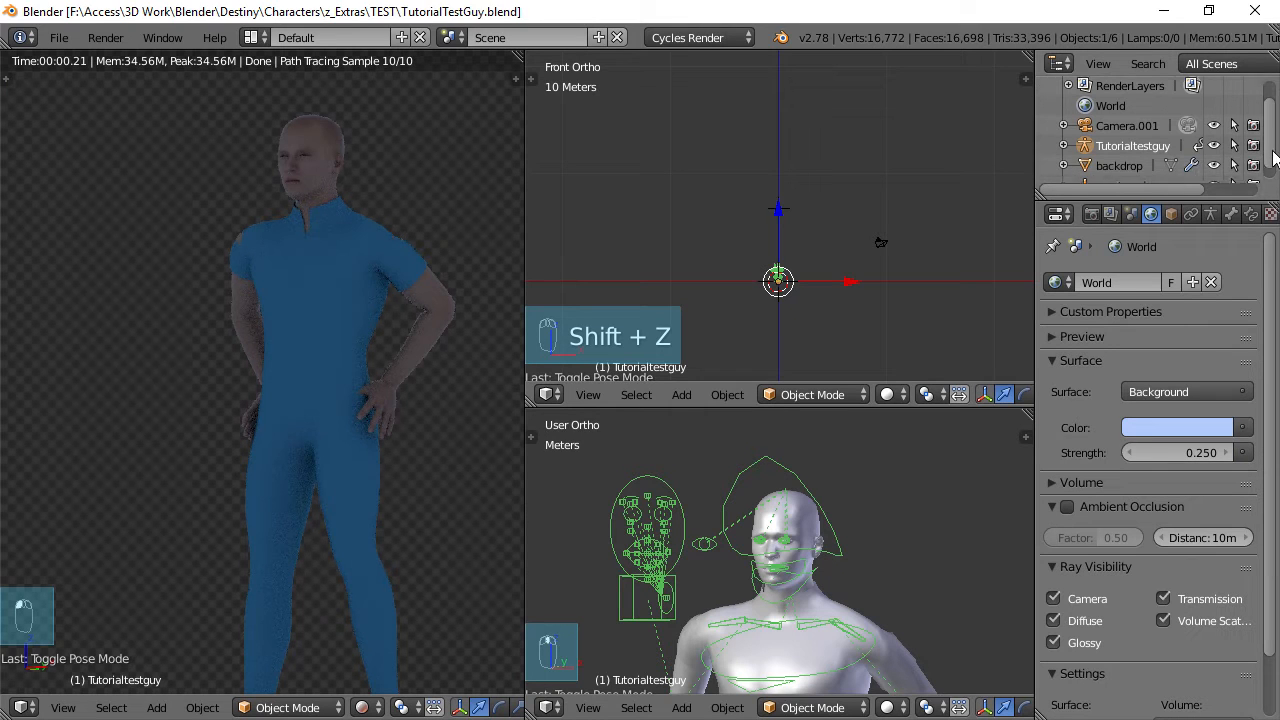
scroll(1274, 160, "down", 1)
left_click_drag(1274, 166, 1239, 168)
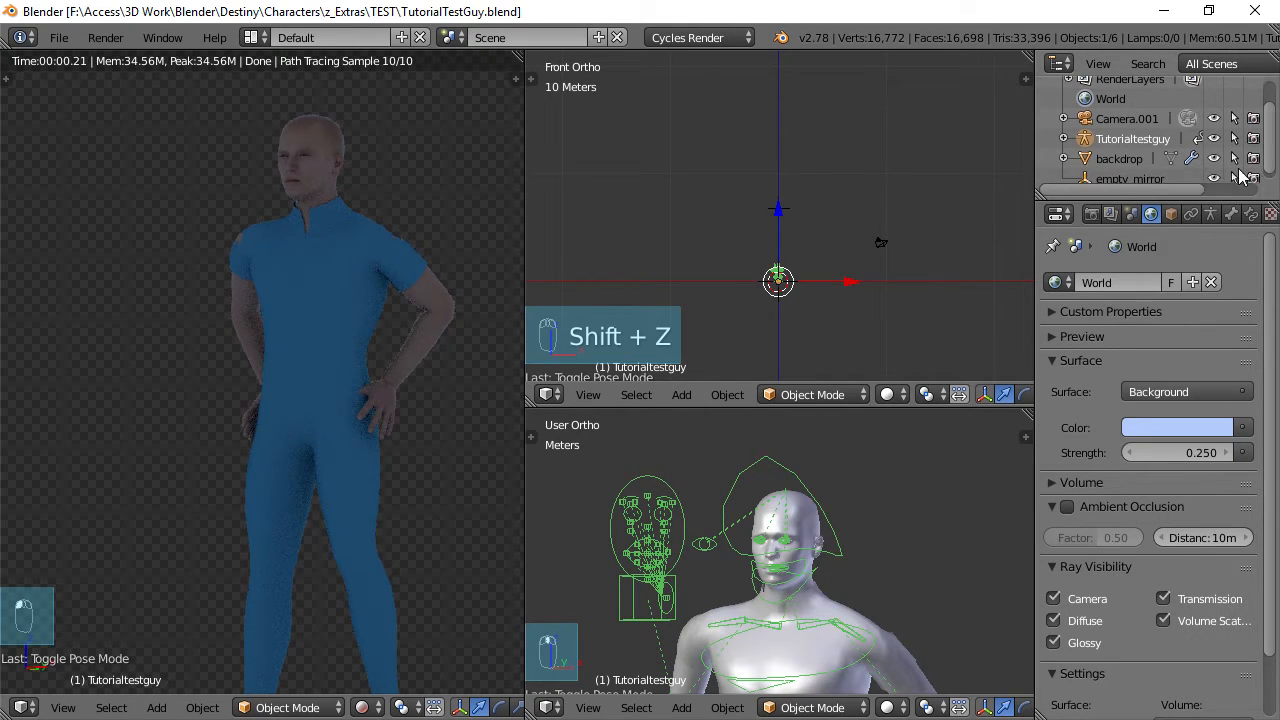
left_click(1114, 160)
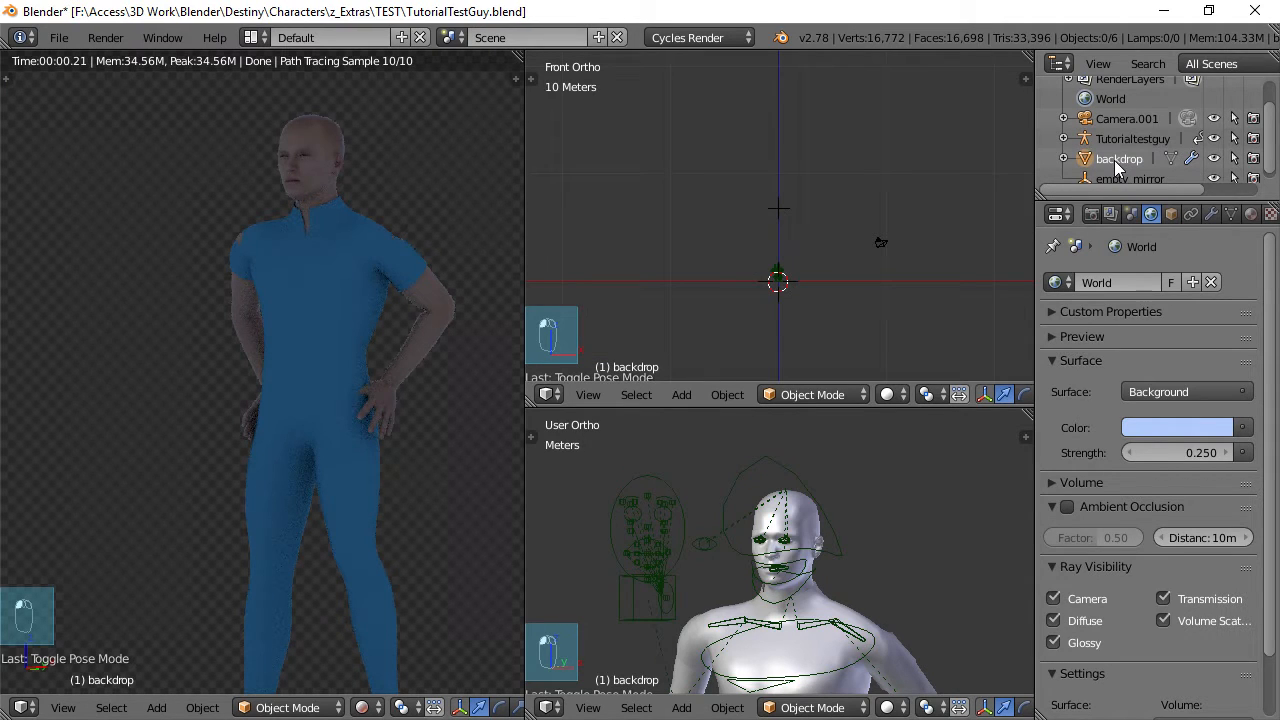
left_click(1250, 215)
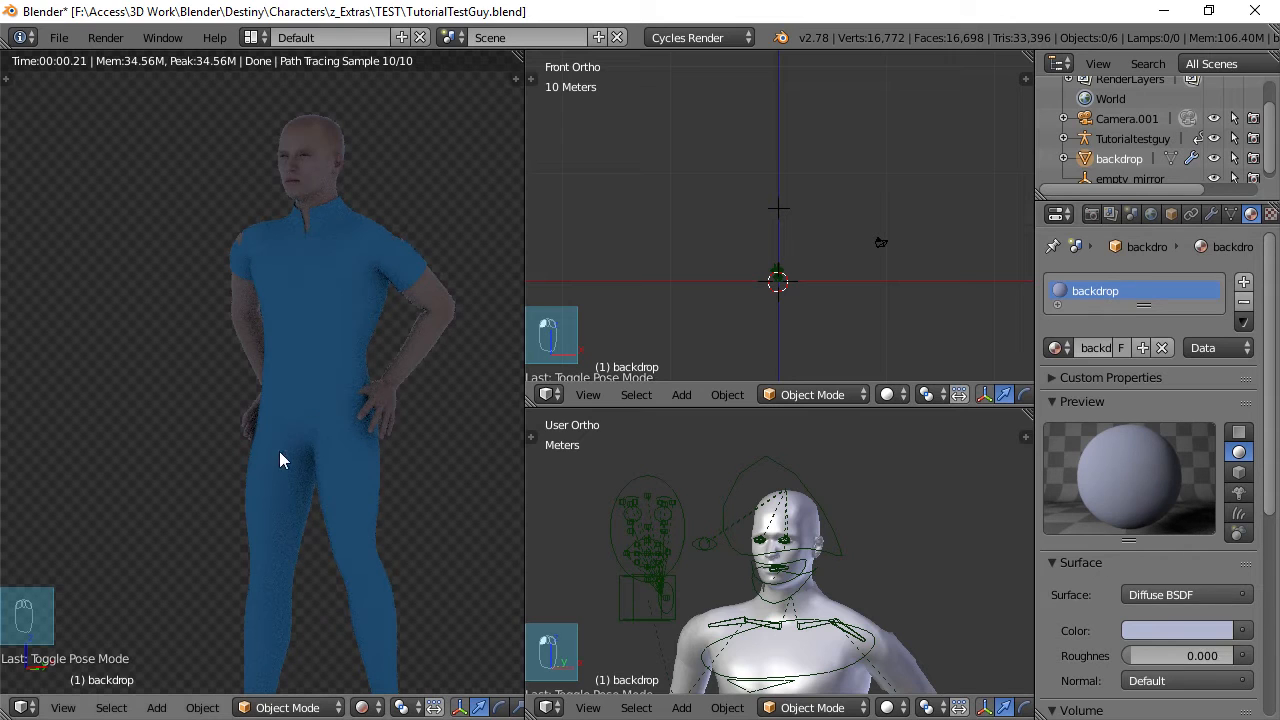
Show the backdrop's layer together with the character to view them rendered, and return to the character's layer alone.
scroll(329, 413, "down", 4)
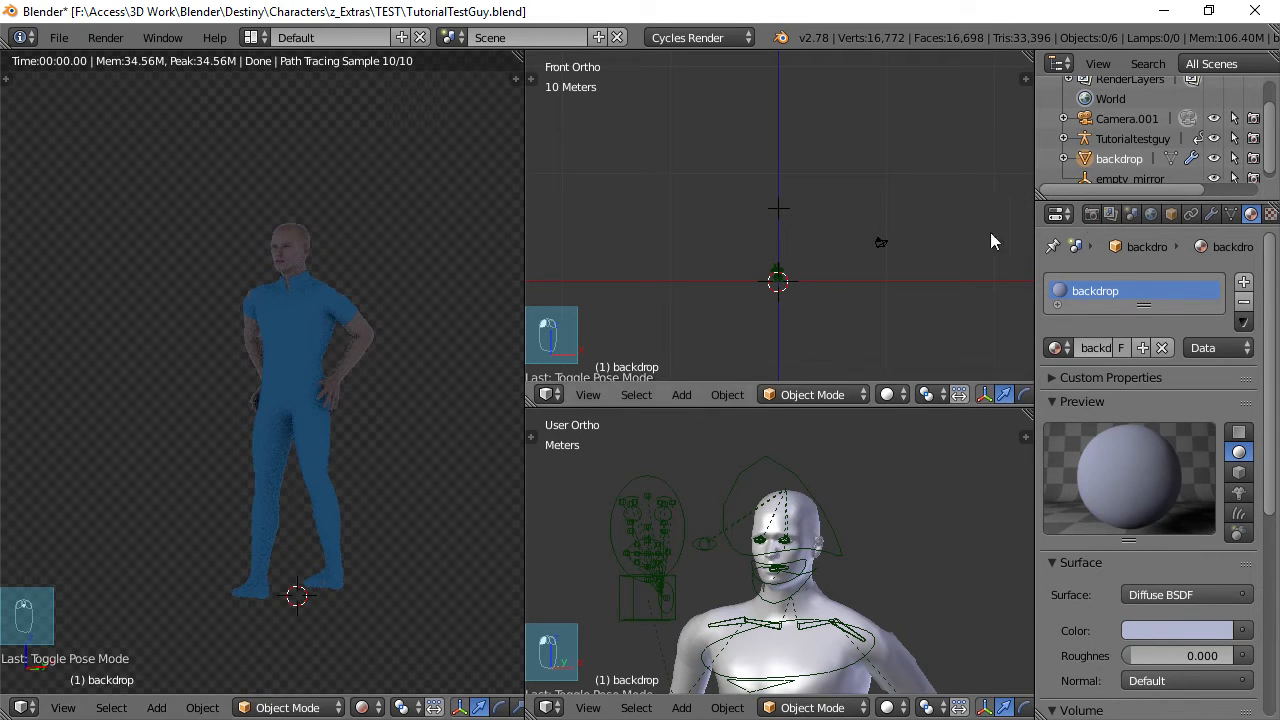
scroll(1273, 175, "down", 1)
scroll(1270, 168, "up", 2)
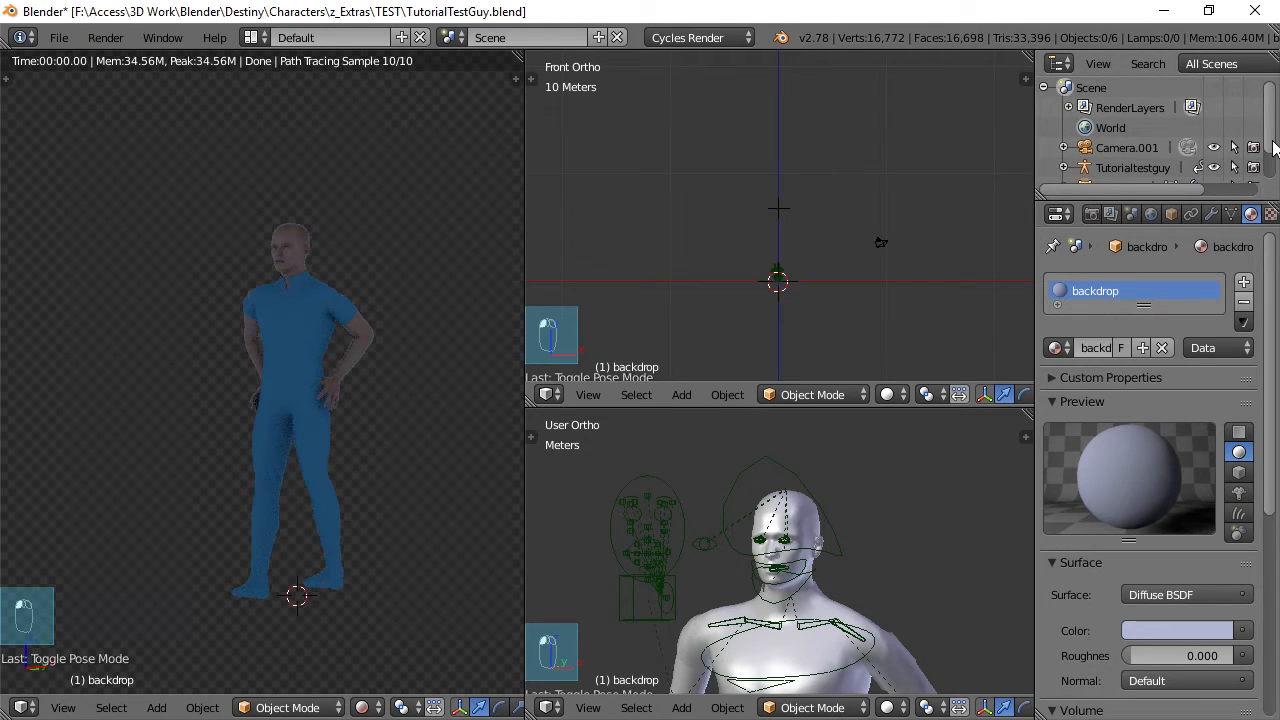
scroll(1268, 168, "down", 2)
scroll(405, 706, "down", 6)
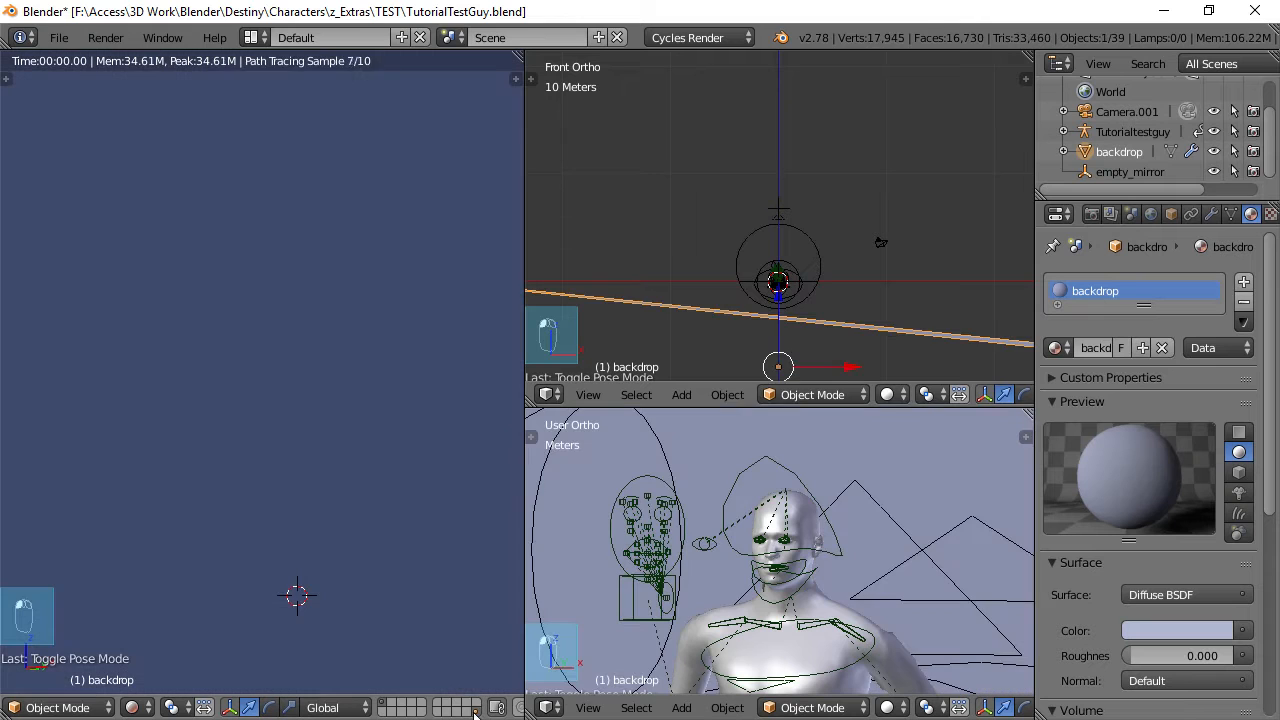
left_click(475, 712)
scroll(305, 370, "down", 16)
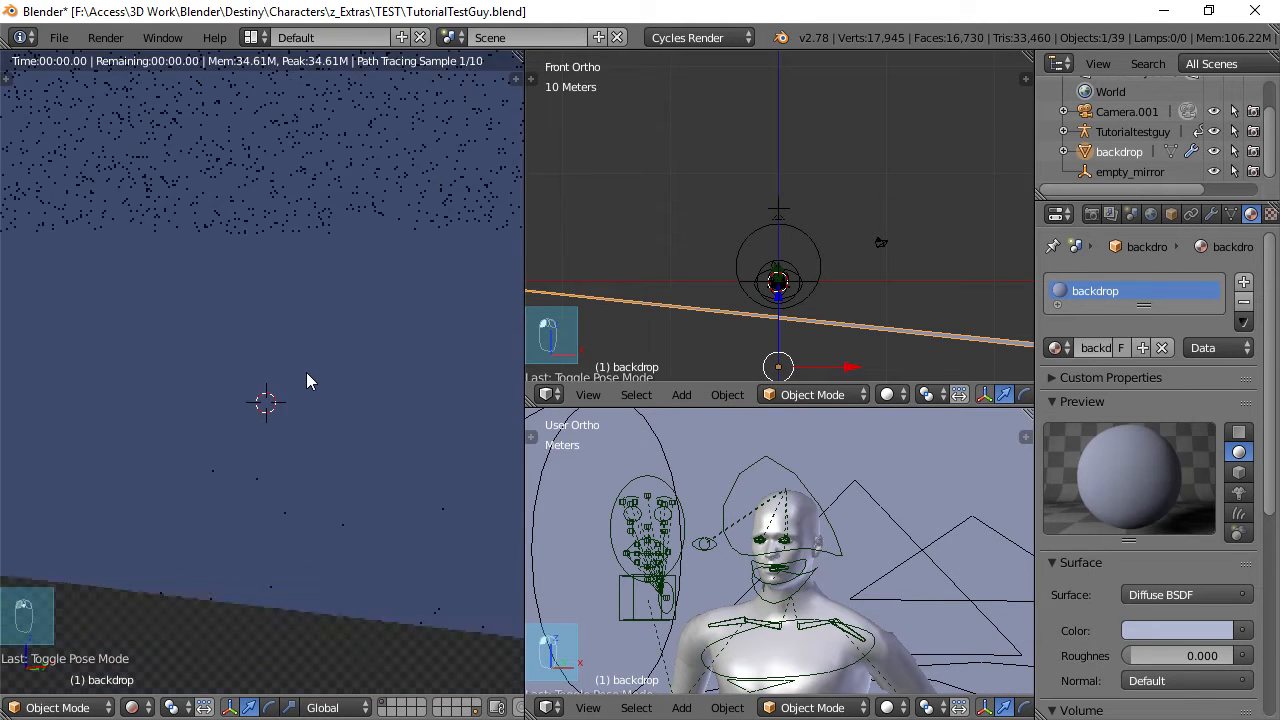
middle_click_drag(306, 372, 244, 408)
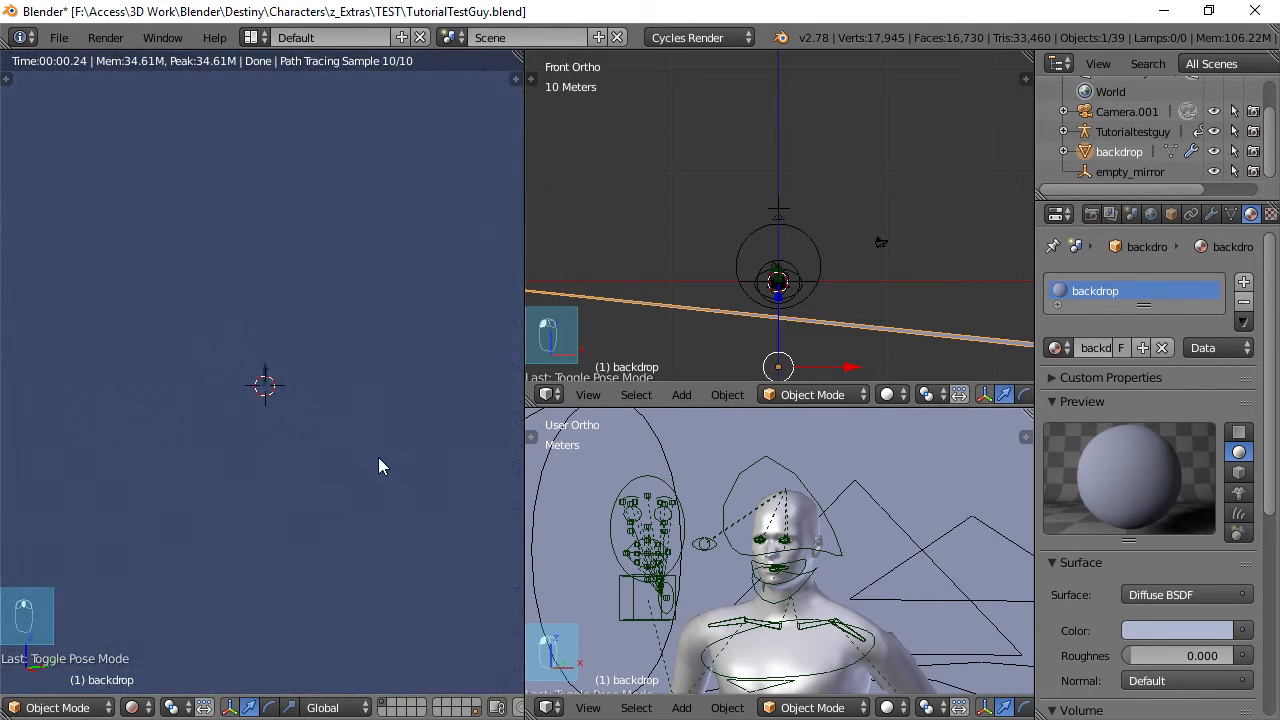
scroll(270, 453, "up", 4)
scroll(276, 445, "down", 8)
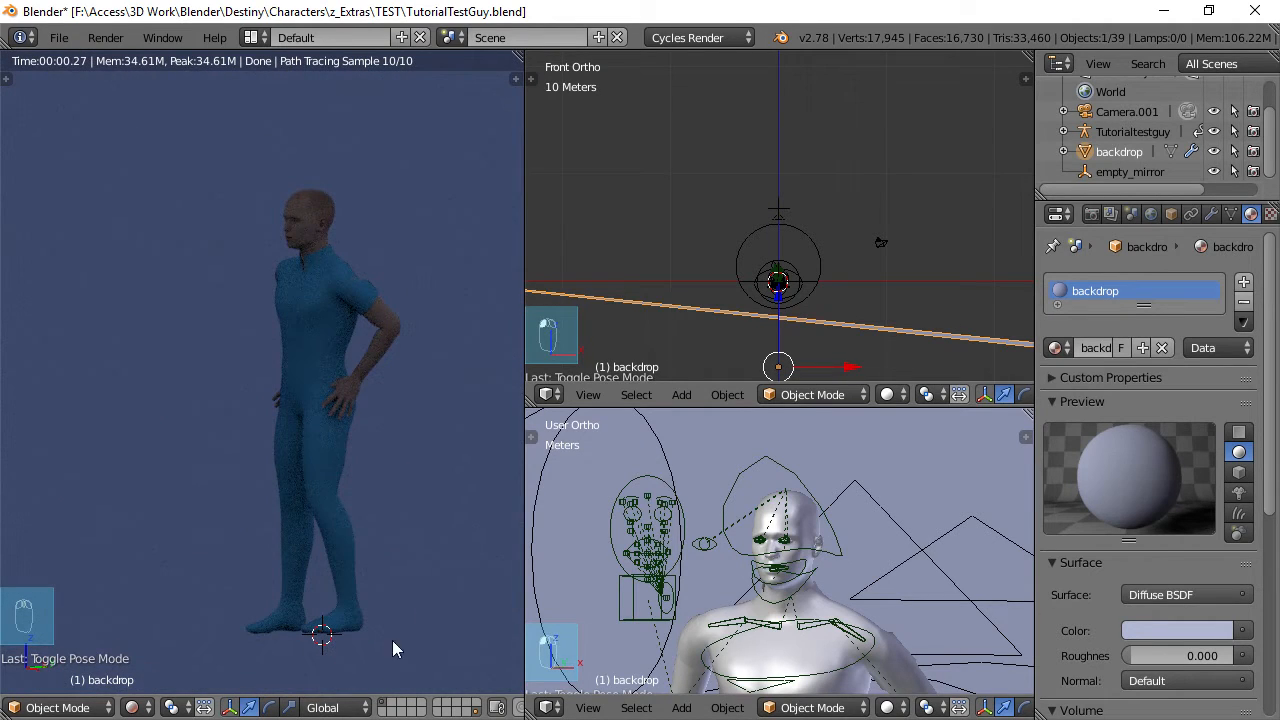
left_click(382, 703)
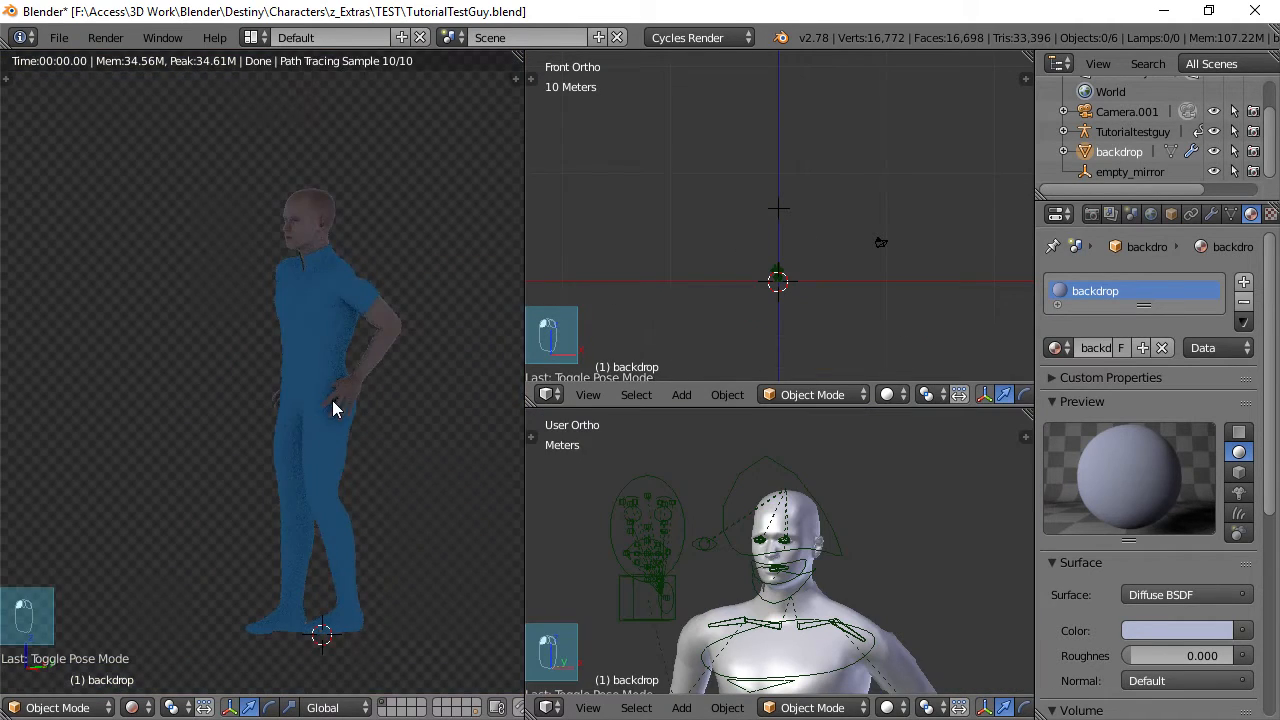
middle_click_drag(332, 400, 401, 414)
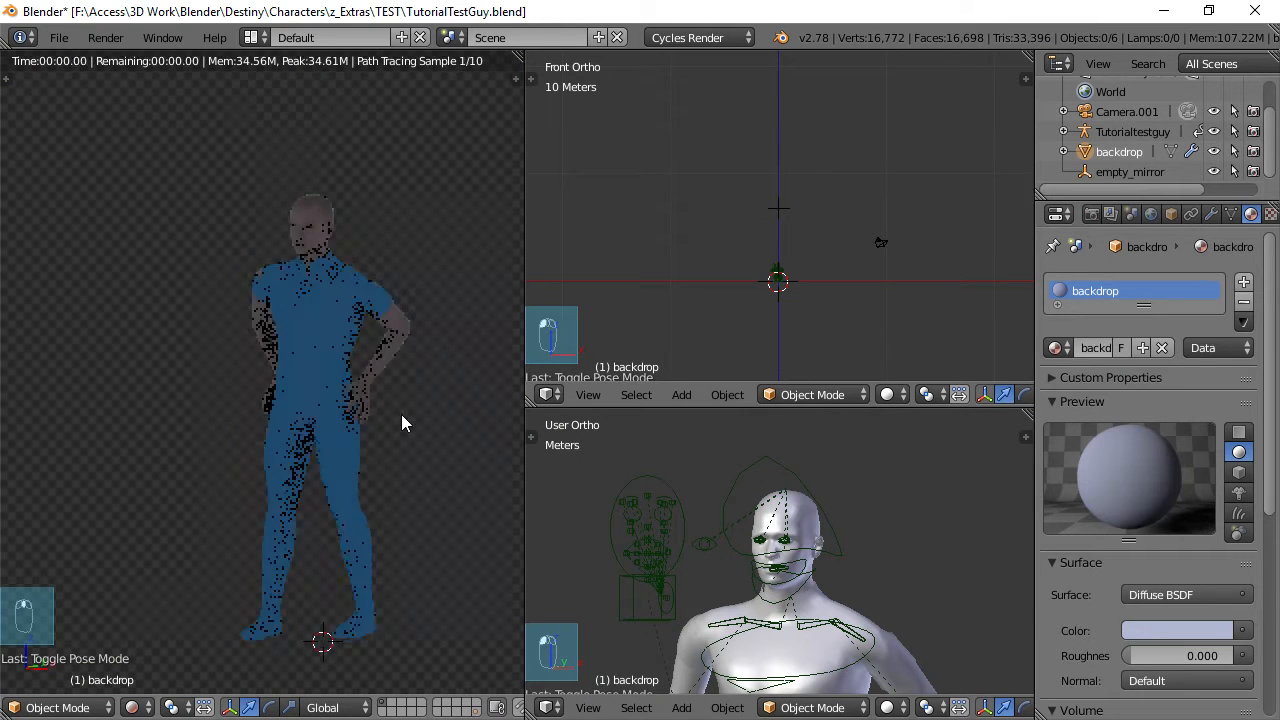
scroll(401, 420, "up", 2)
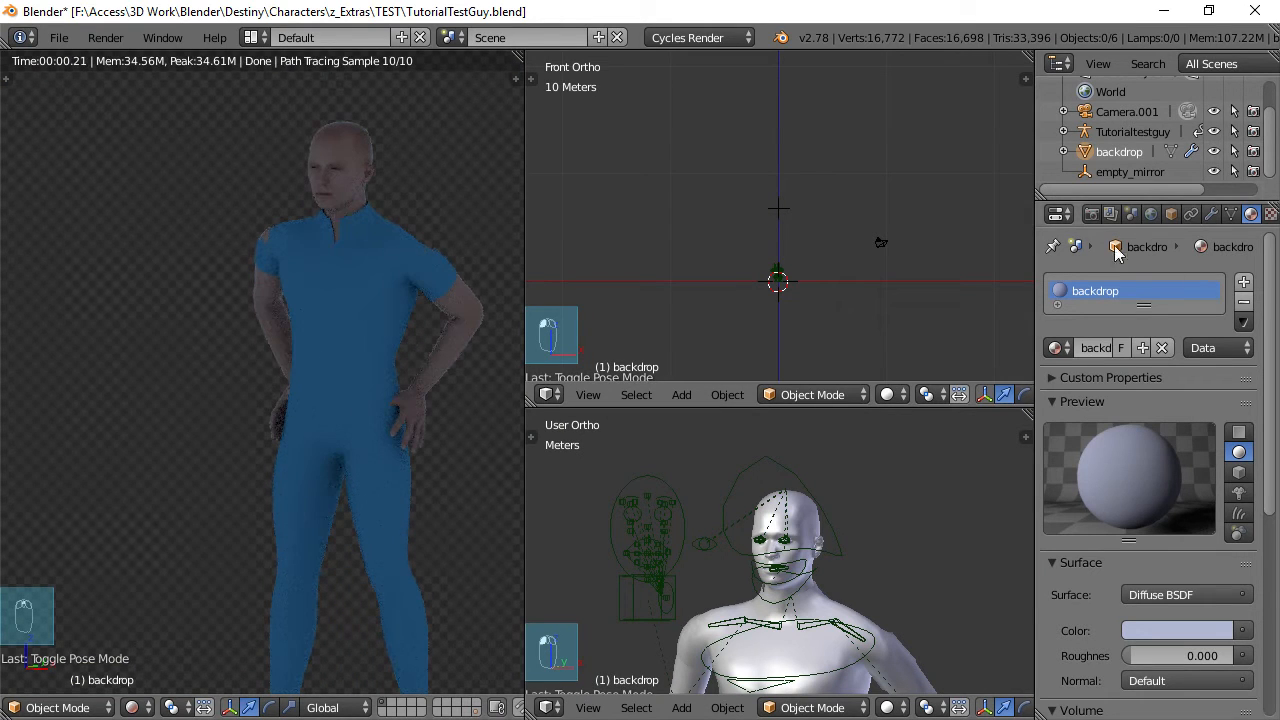
Set the world background strength to 0.750 to brighten the rendered character.
left_click(1148, 214)
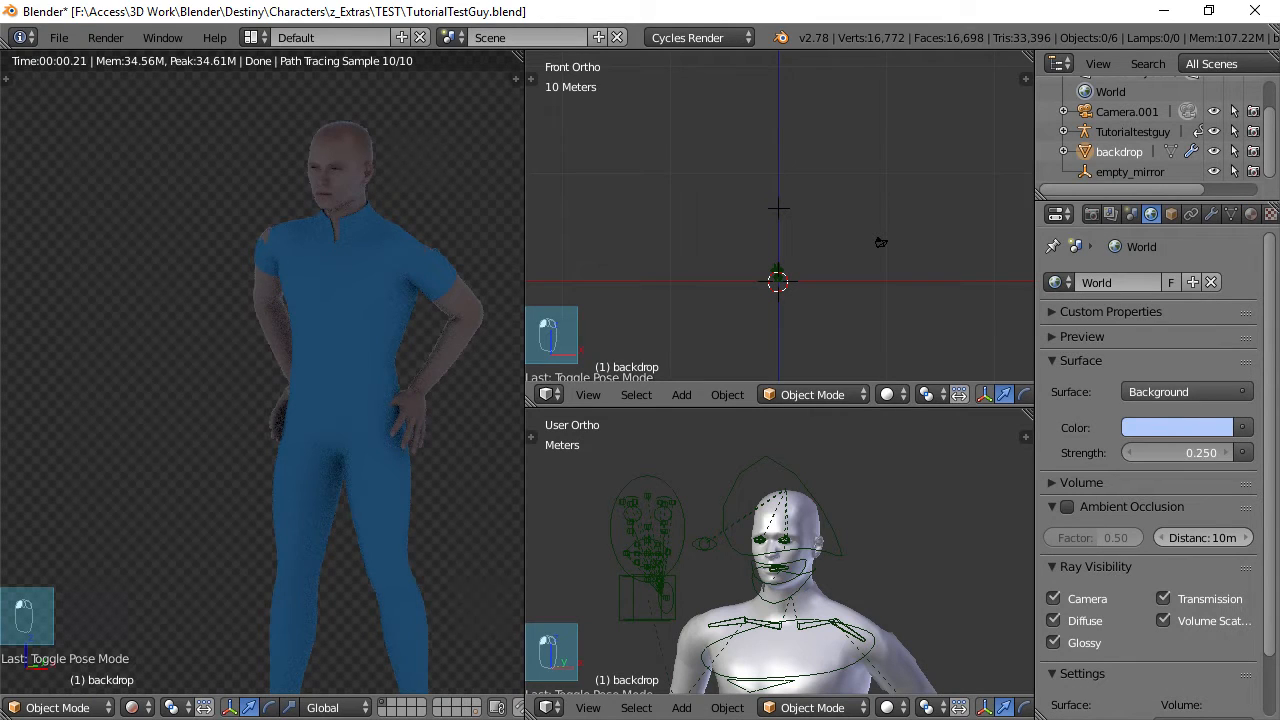
left_click_drag(1178, 453, 1208, 453)
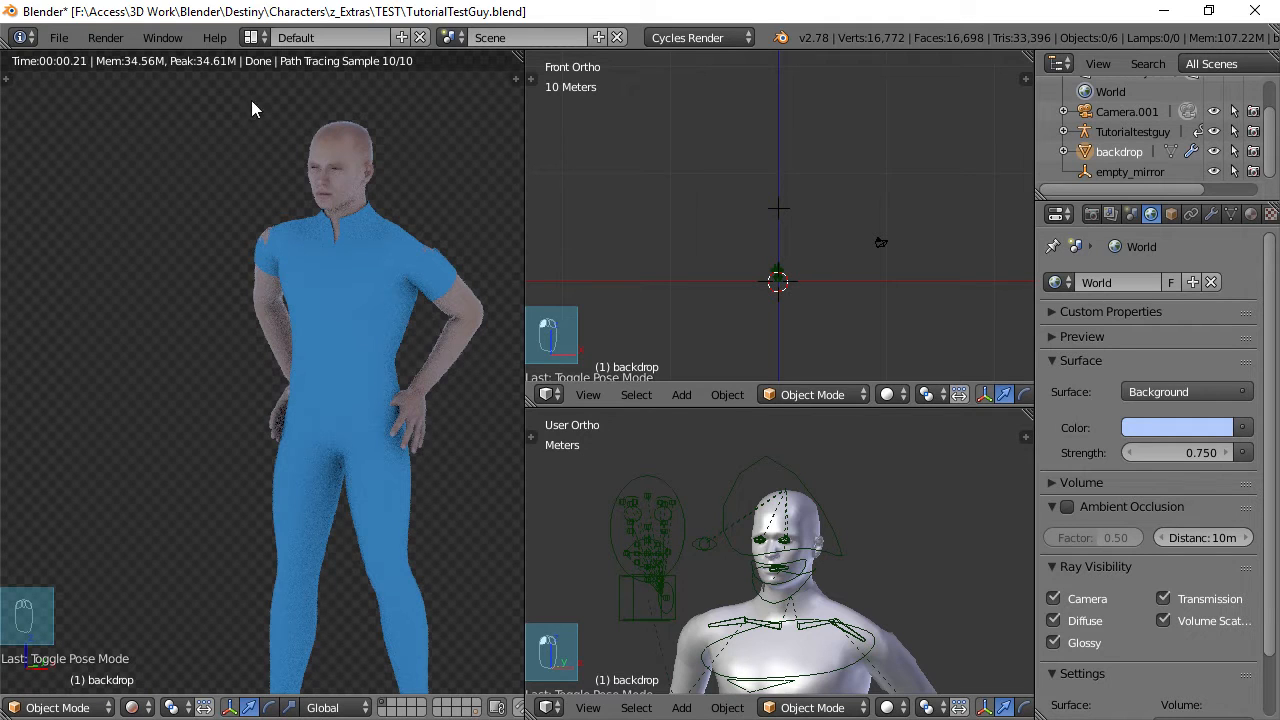
Turn off the transparent film background in the render settings so the world color shows behind the character.
left_click(1093, 215)
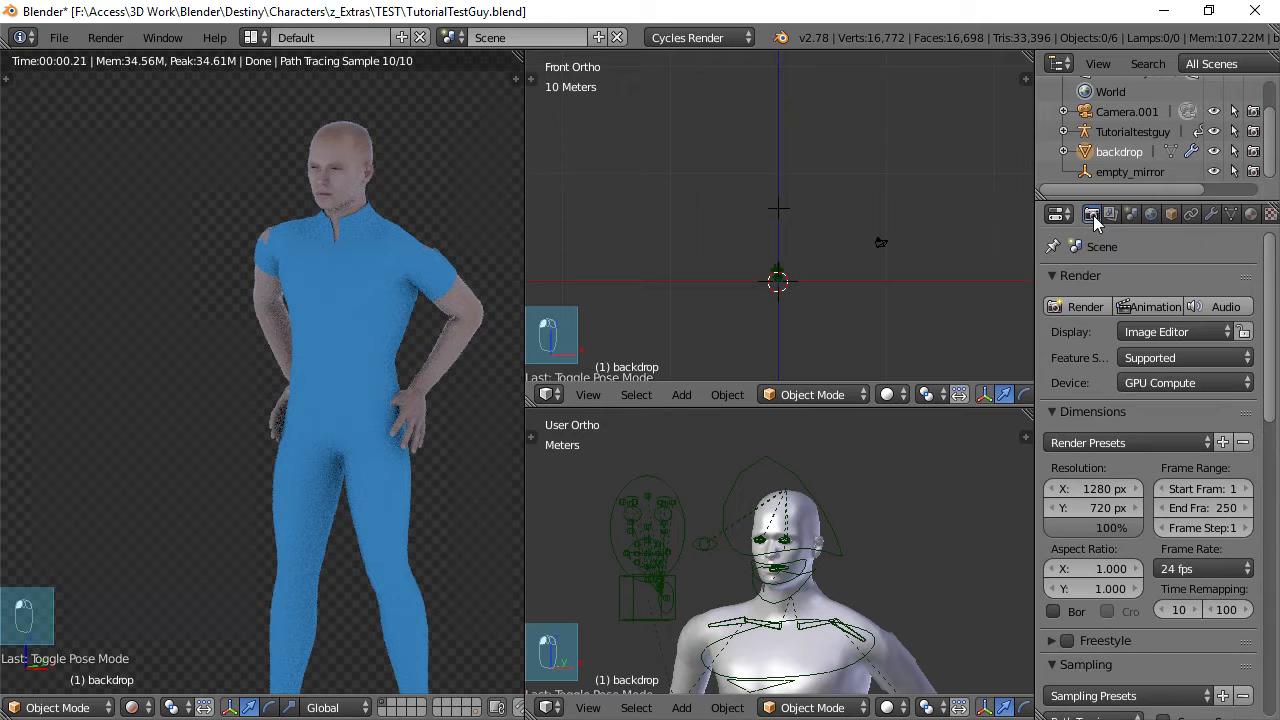
left_click_drag(1270, 383, 1278, 698)
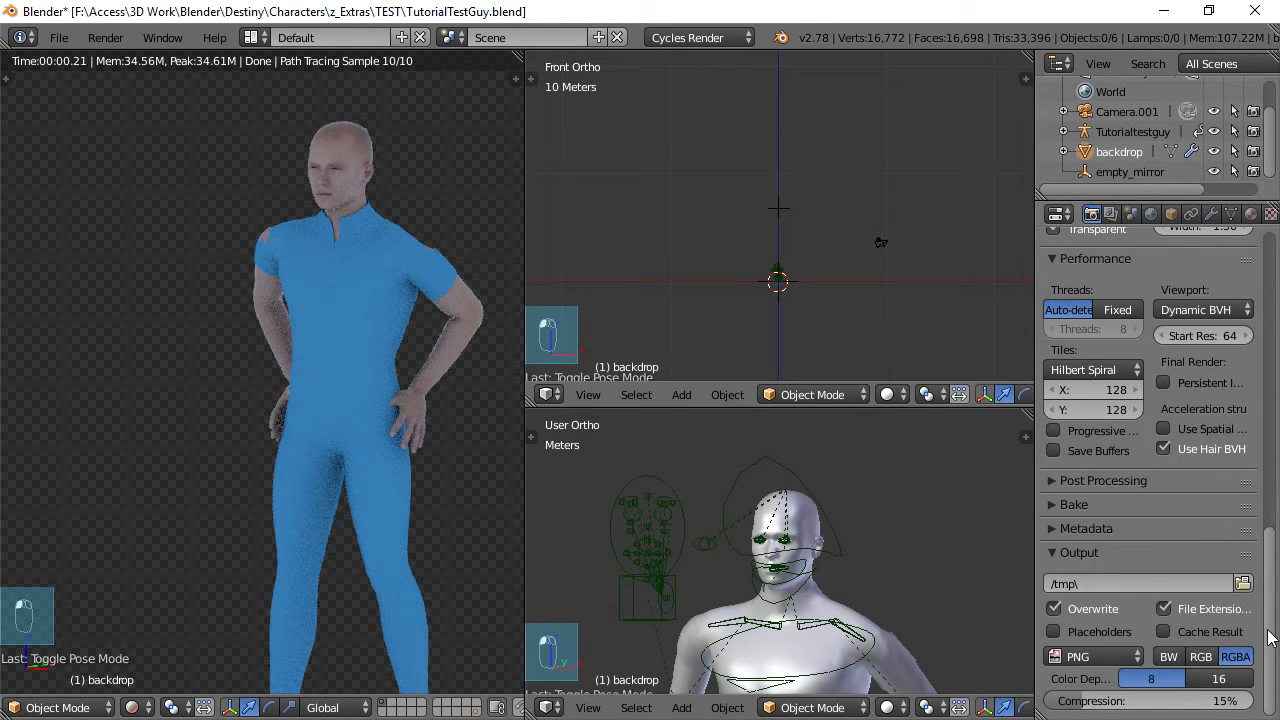
scroll(1268, 637, "up", 5)
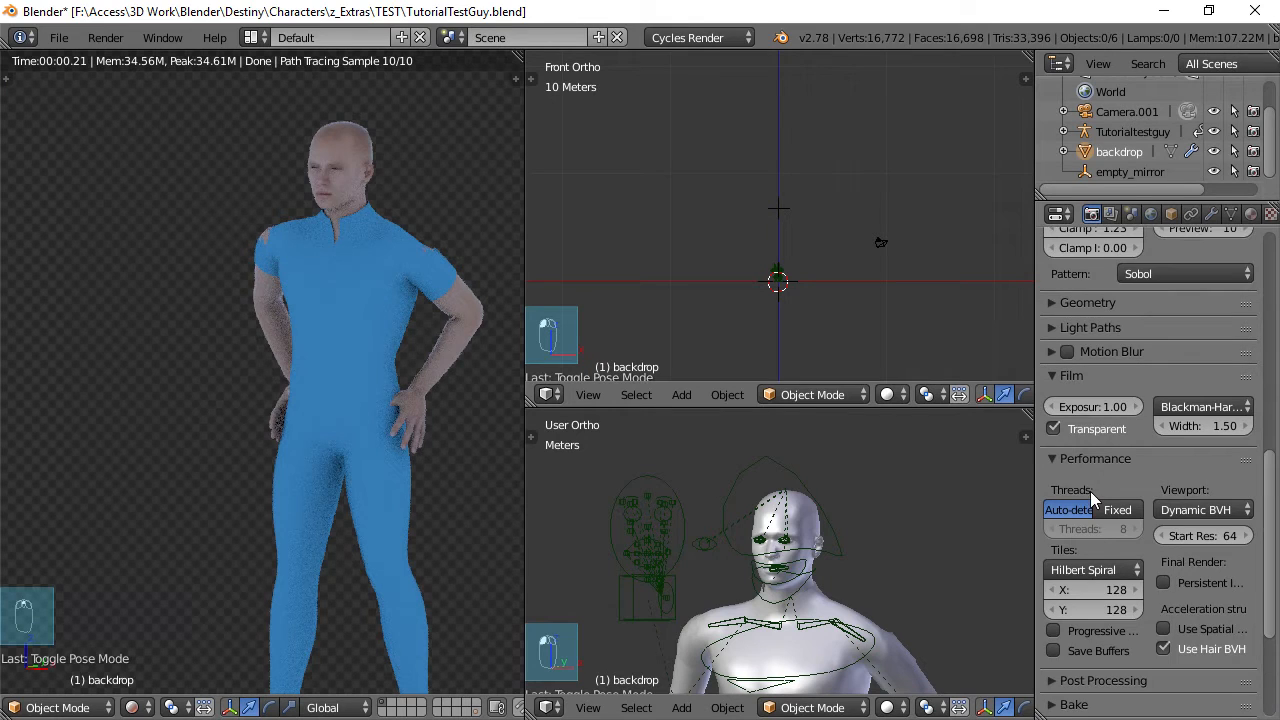
left_click(1055, 429)
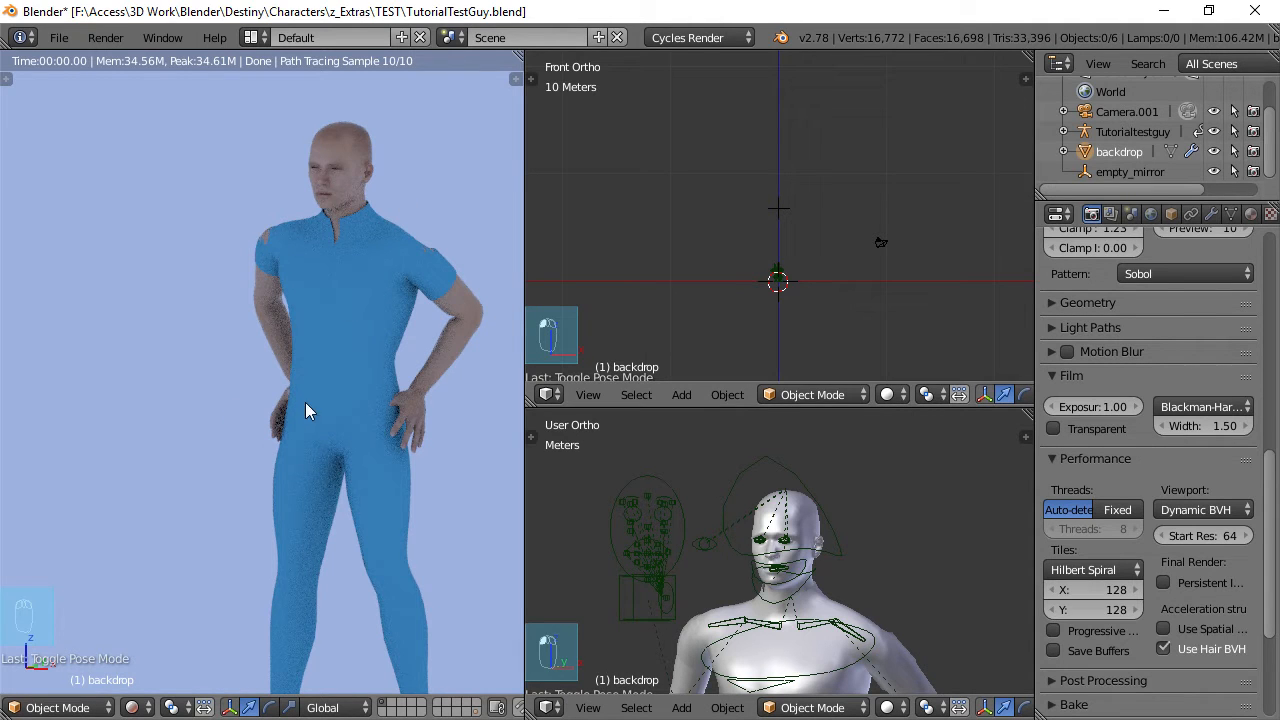
Examine the rendered character from the front and close up on the face and nearly closed eyes.
middle_click_drag(352, 287, 328, 364, "shift")
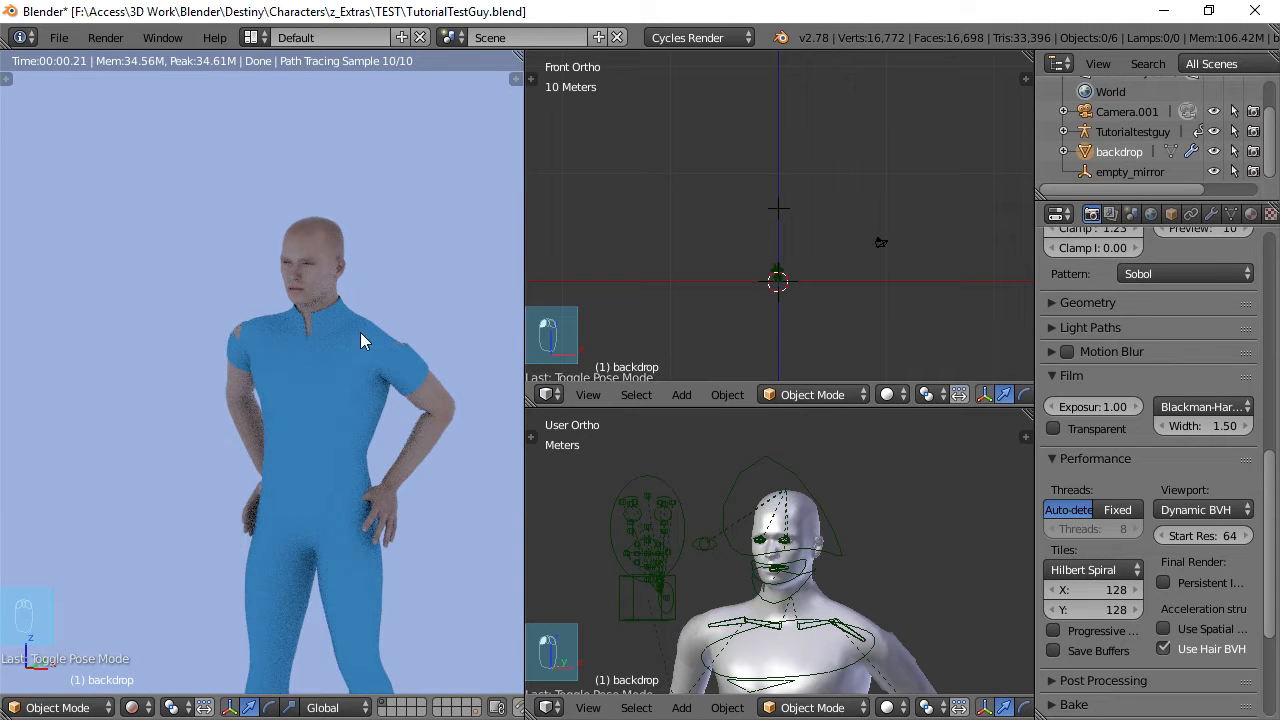
middle_click_drag(302, 337, 357, 337)
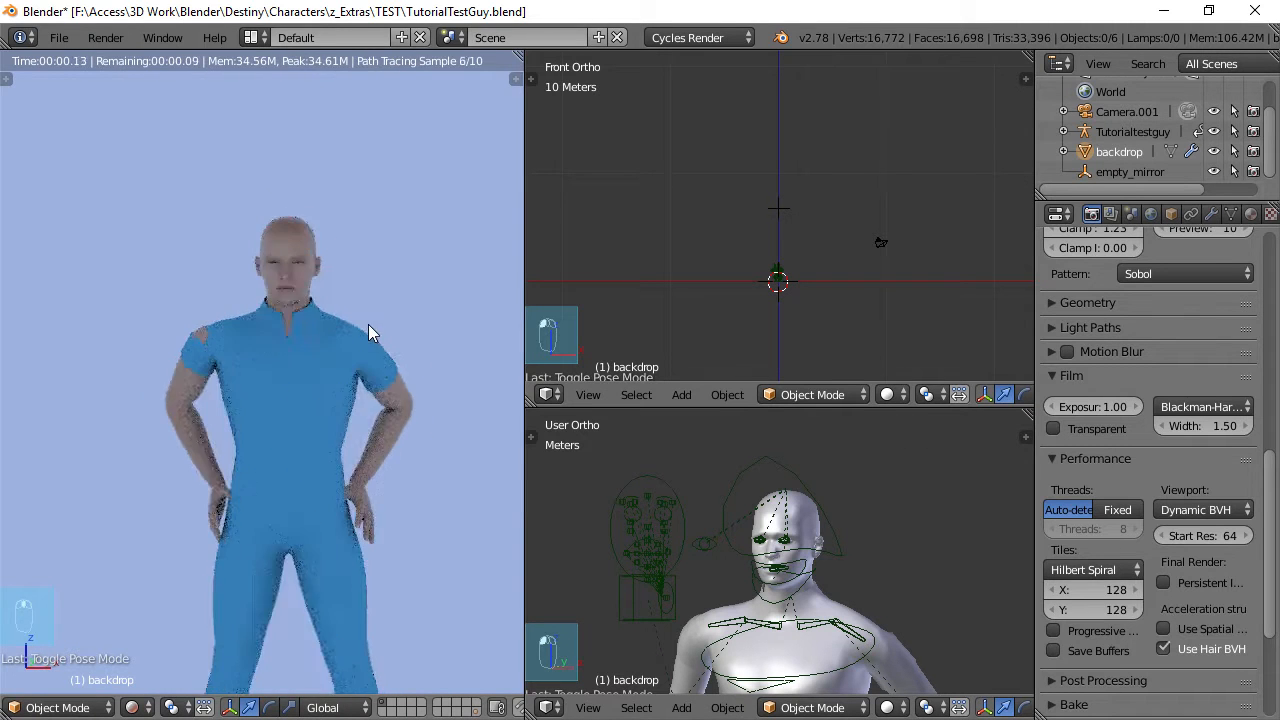
scroll(368, 324, "up", 4)
middle_click_drag(369, 289, 402, 414, "shift")
scroll(402, 414, "up", 5)
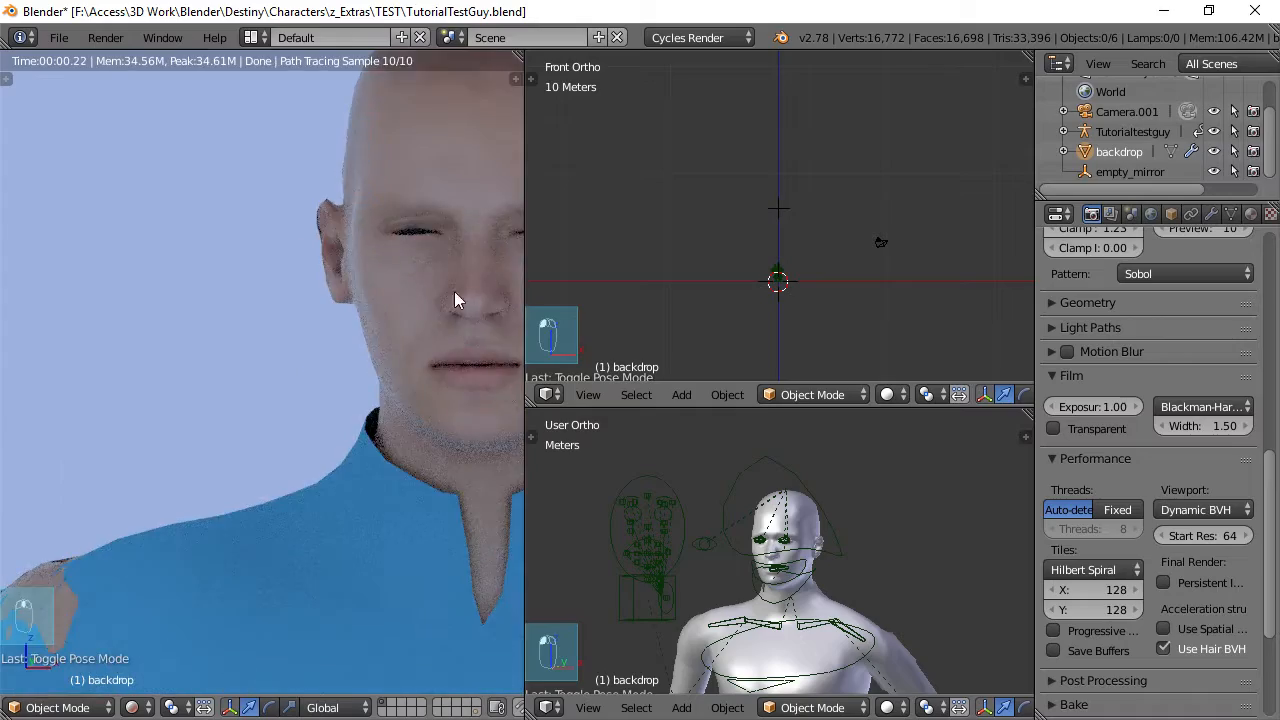
middle_click_drag(454, 291, 354, 321, "shift")
scroll(354, 321, "up", 4)
middle_click_drag(417, 293, 329, 356, "shift")
scroll(261, 373, "up", 4)
scroll(302, 335, "down", 4)
scroll(329, 356, "down", 2)
Put the character rig in pose mode and raise both upper eyelid controls by about 30 degrees to open the eyes.
scroll(820, 569, "up", 10)
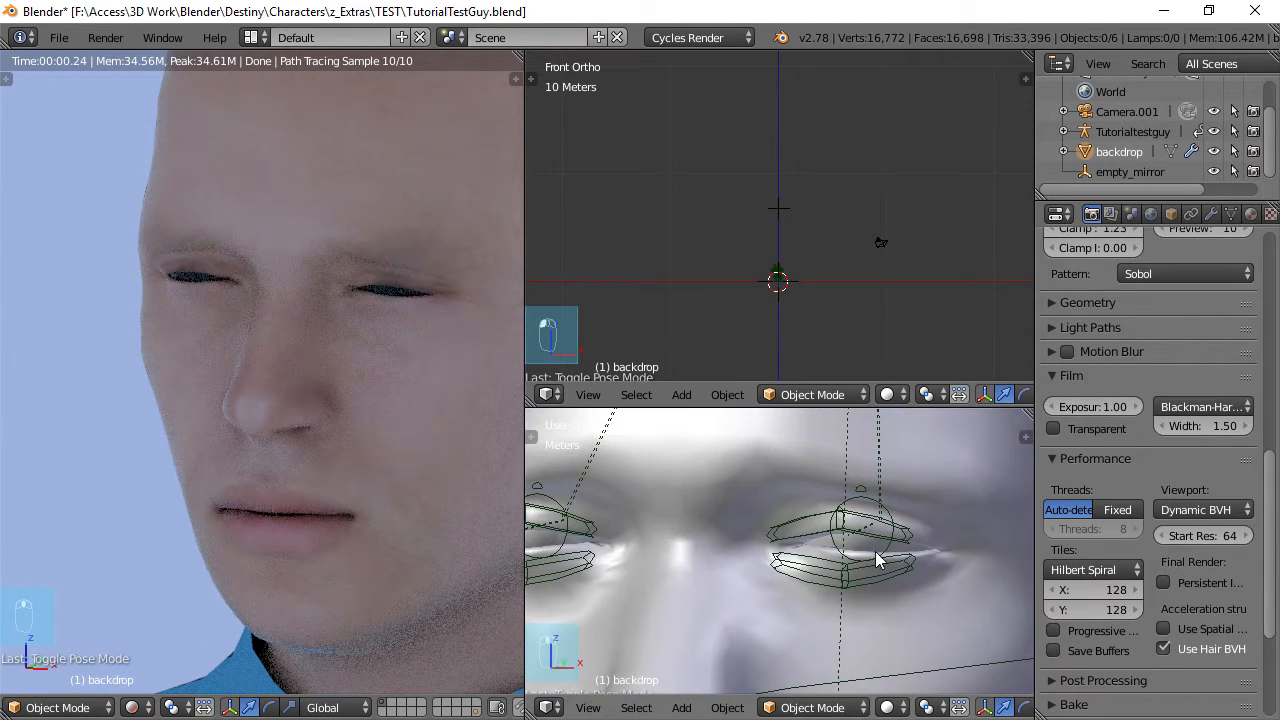
right_click(822, 524)
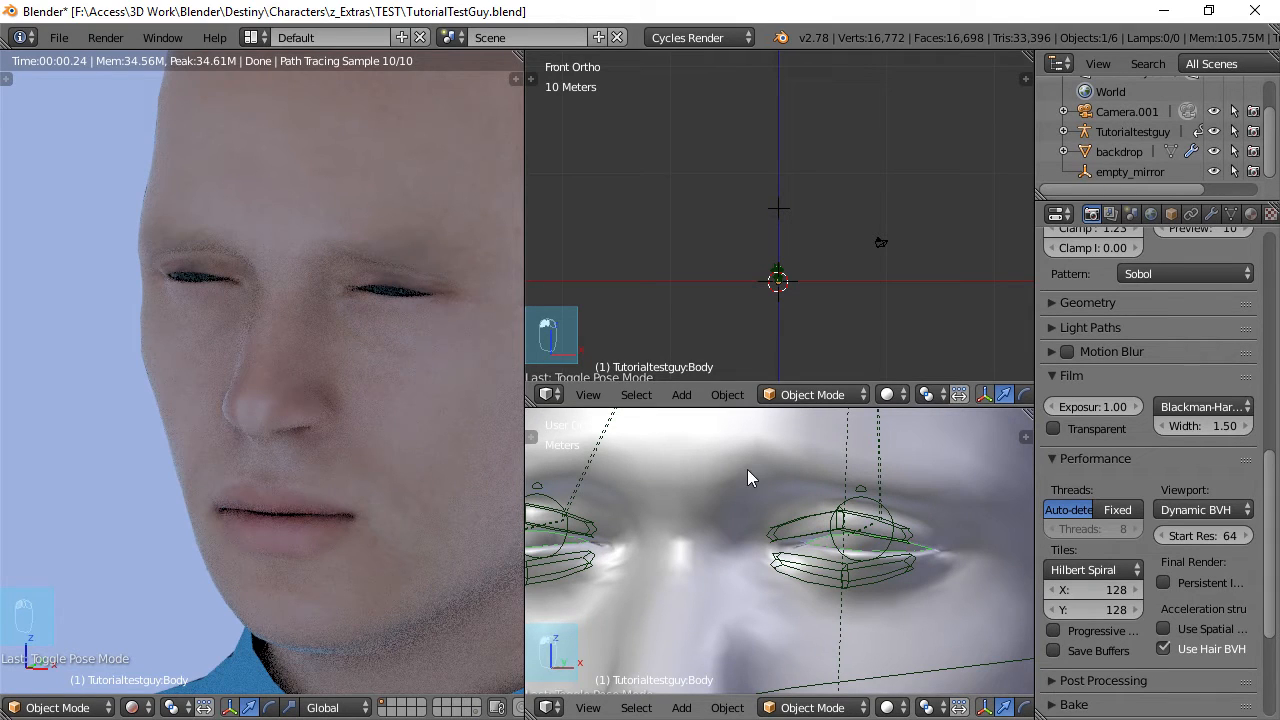
right_click(808, 525)
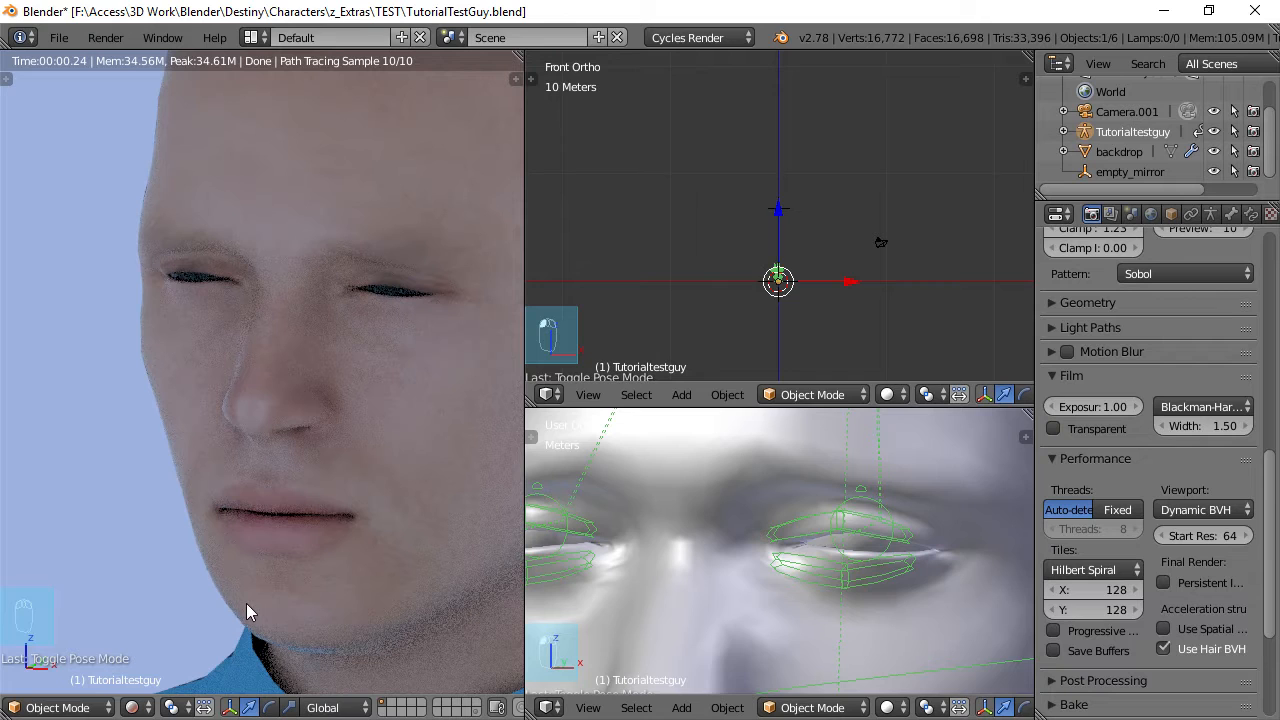
key("ctrl+Tab")
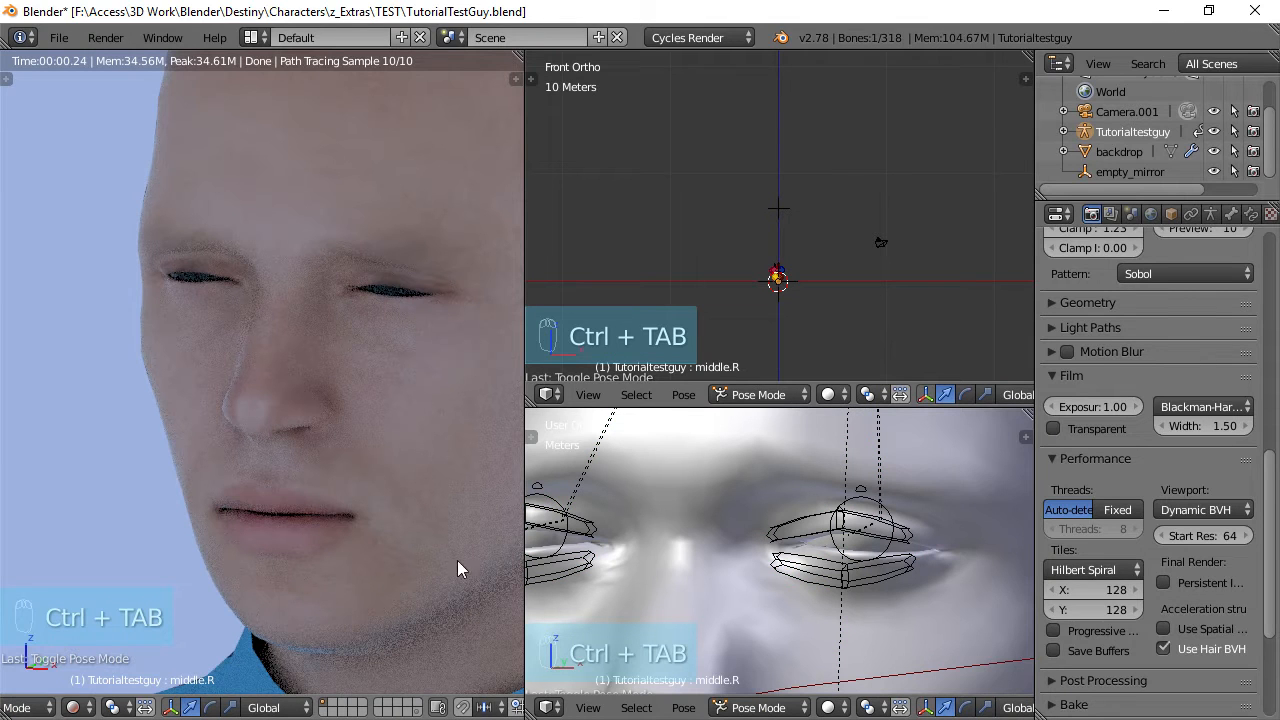
right_click(805, 525)
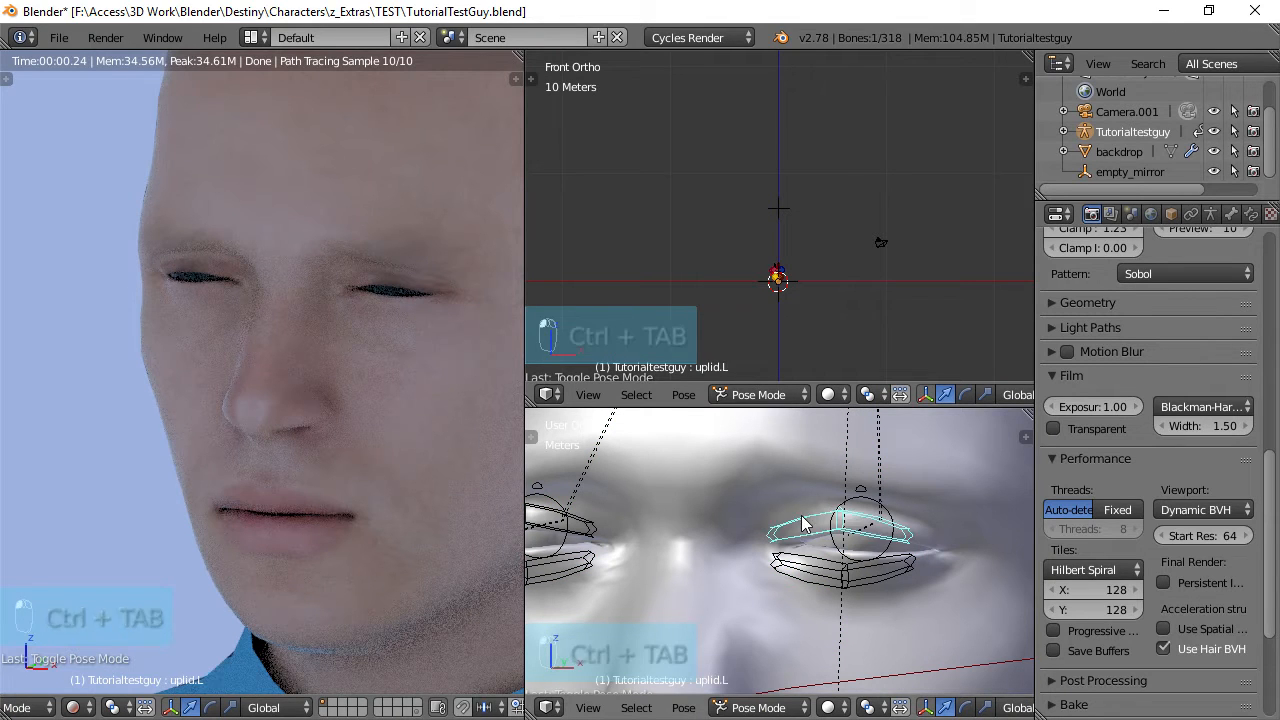
right_click(591, 526, "shift")
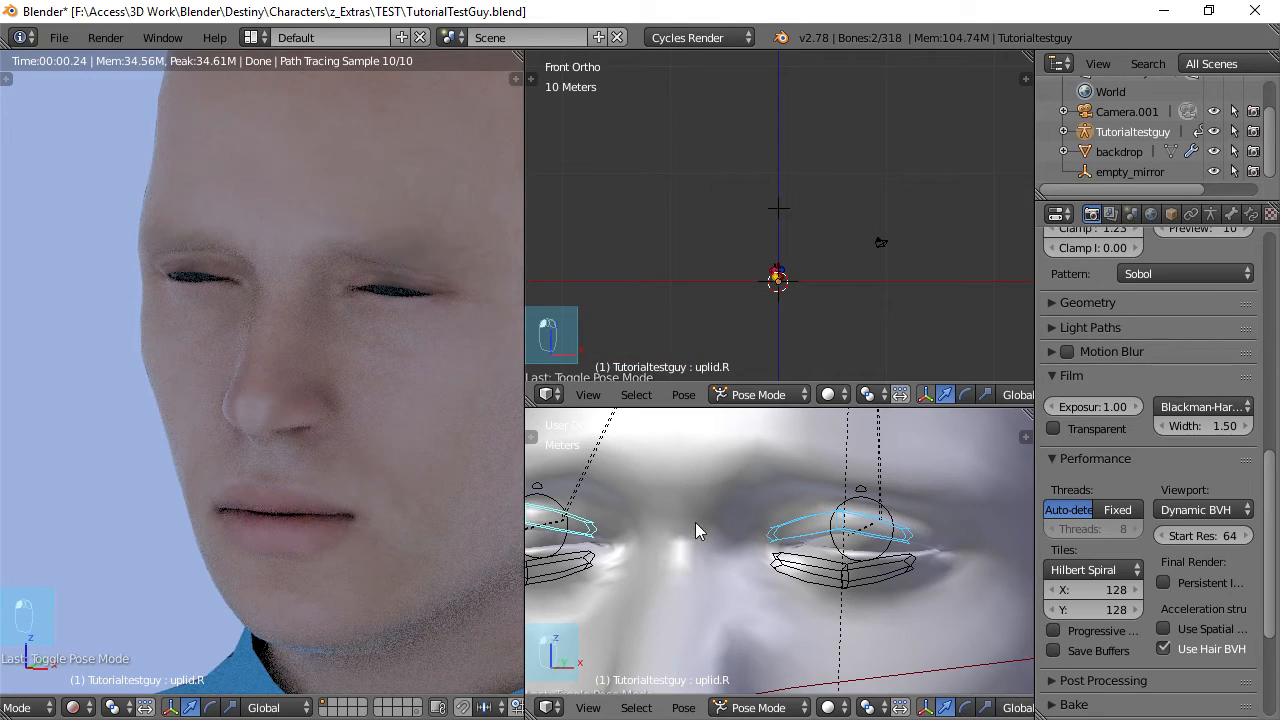
key("g")
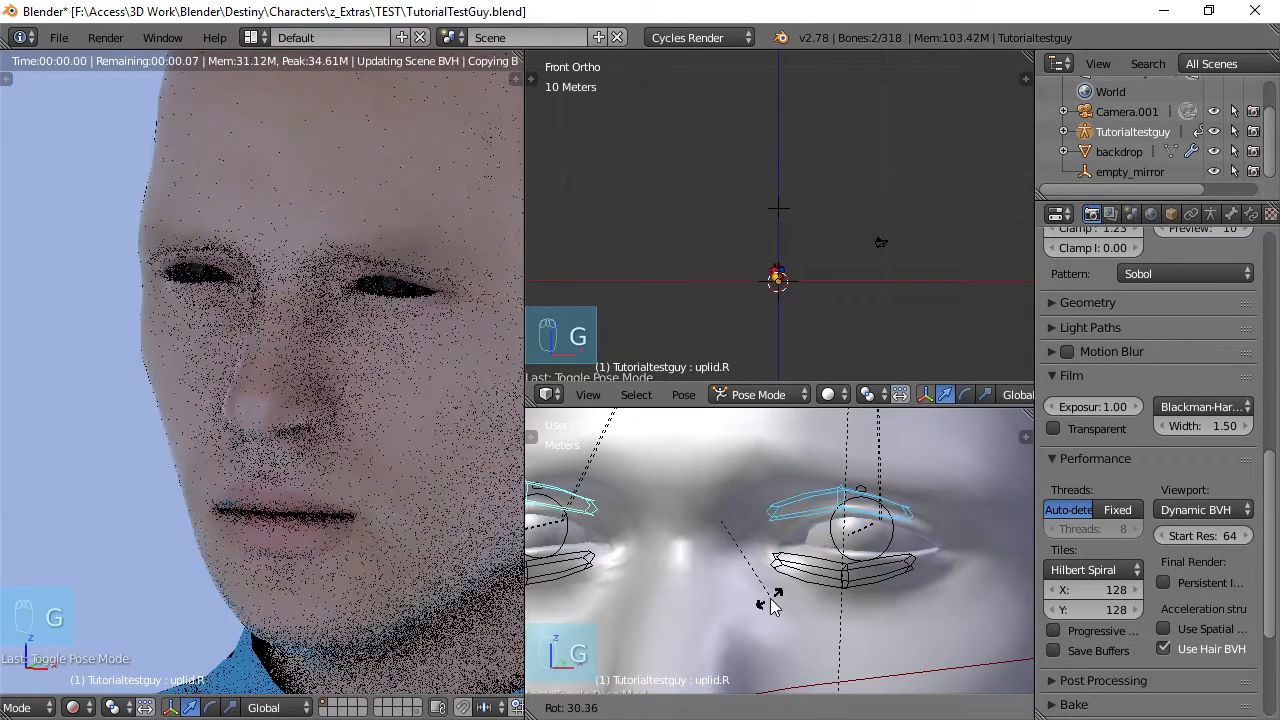
left_click(767, 604)
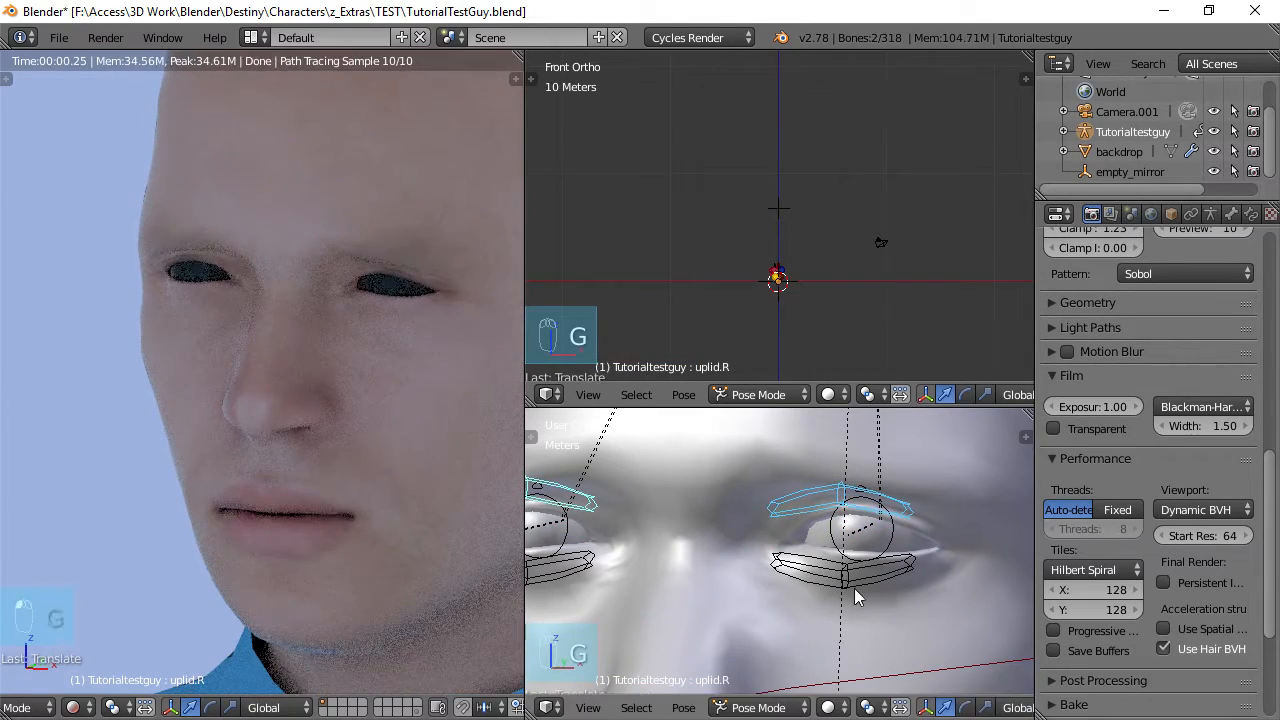
Rotate both lower eyelid controls downward to open the eyes wider.
right_click(887, 561)
right_click(590, 567, "shift")
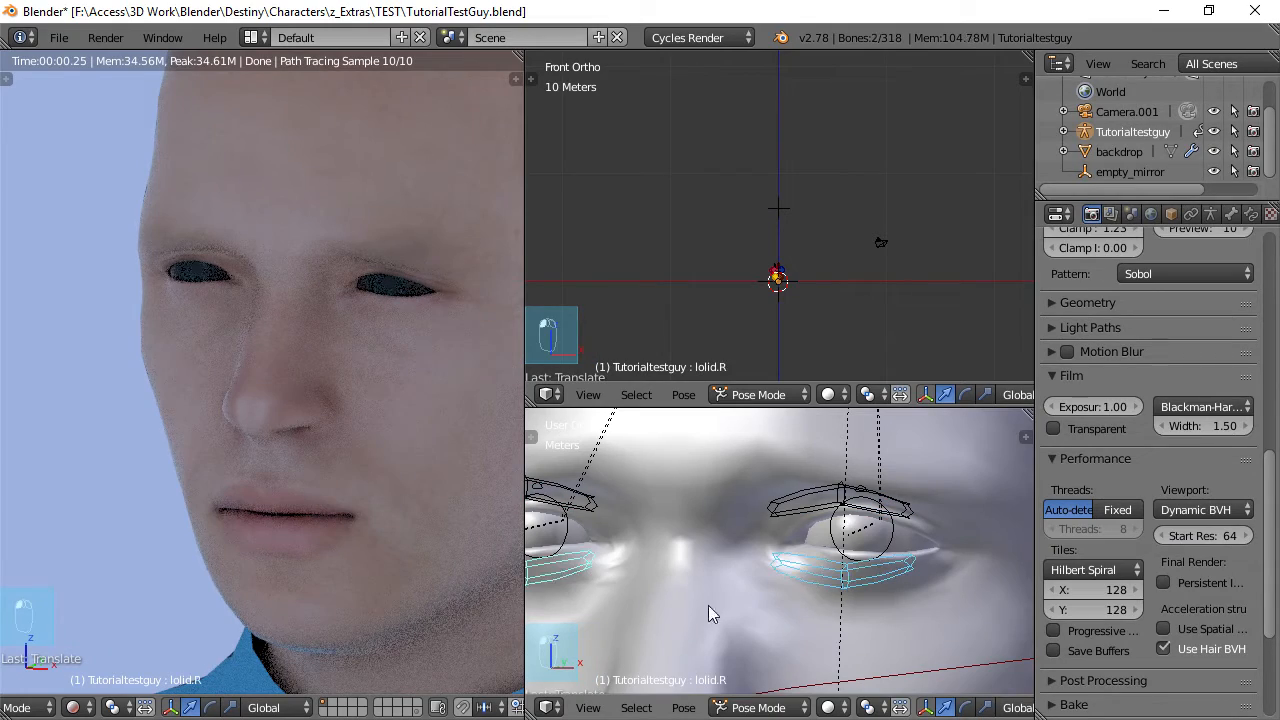
key("r")
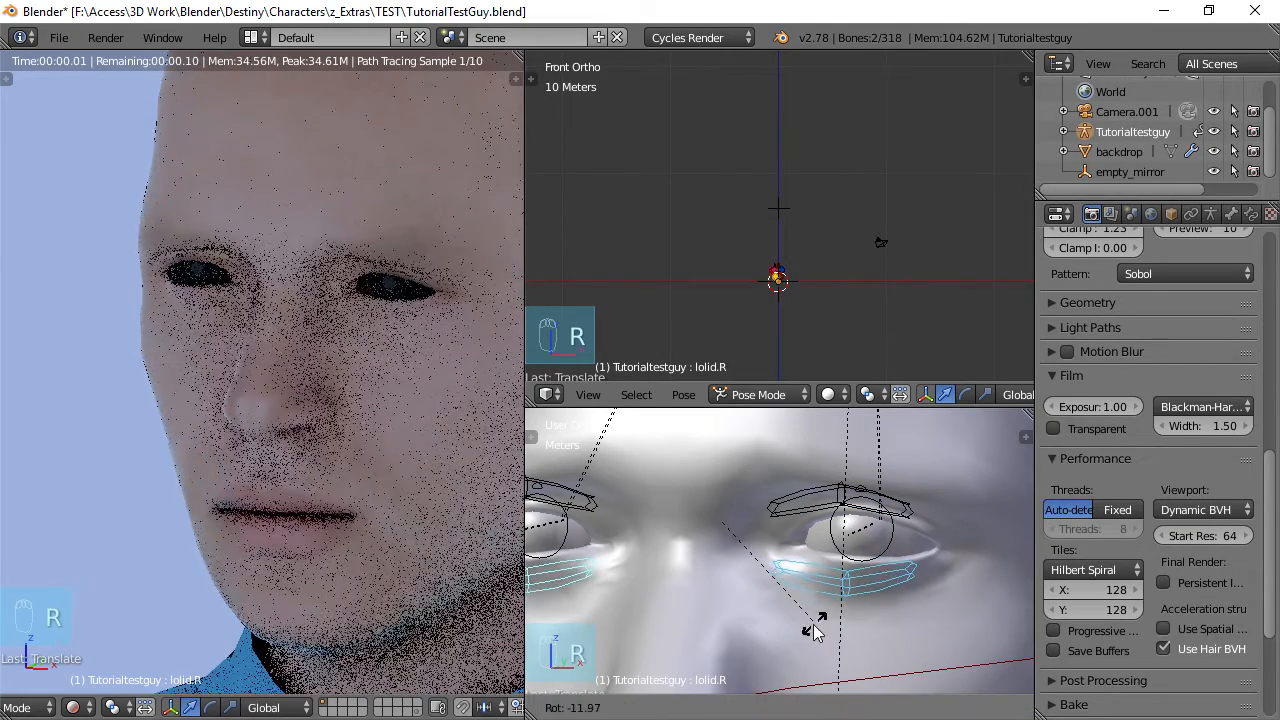
left_click(860, 603)
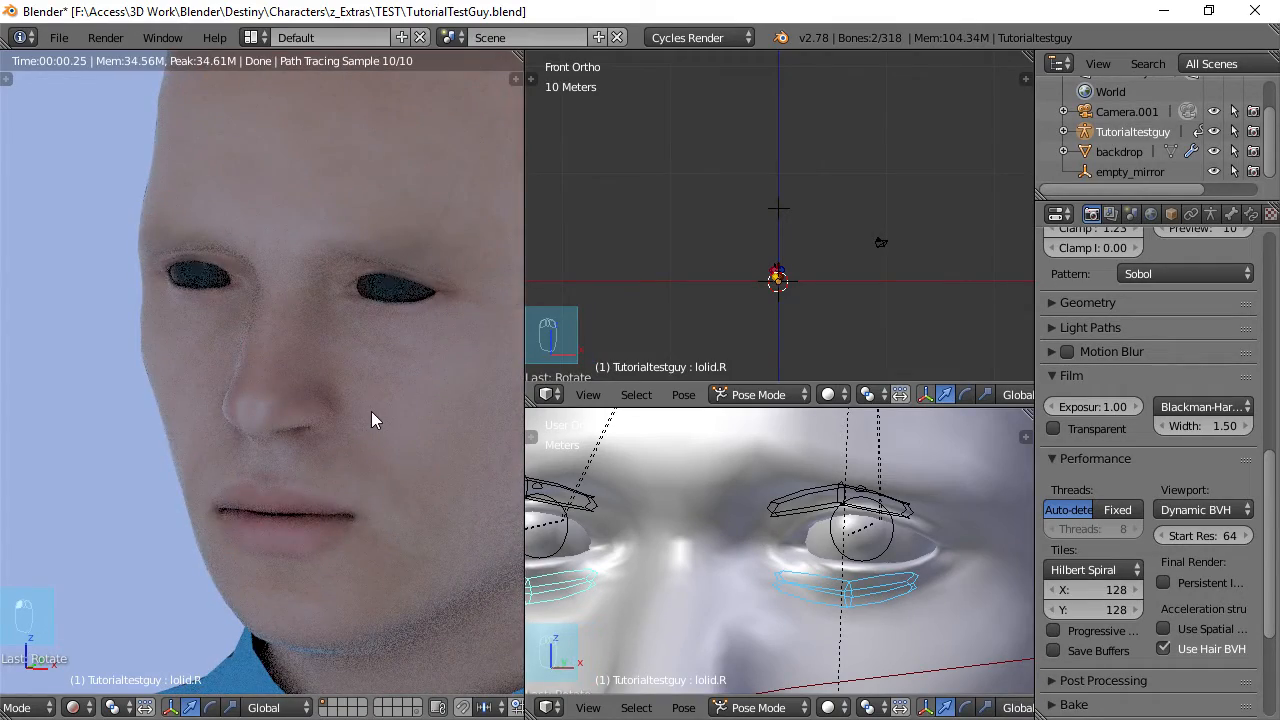
Examine the opened eyes and surrounding skin close up in the rendered preview.
scroll(371, 411, "down", 3)
scroll(370, 400, "up", 6)
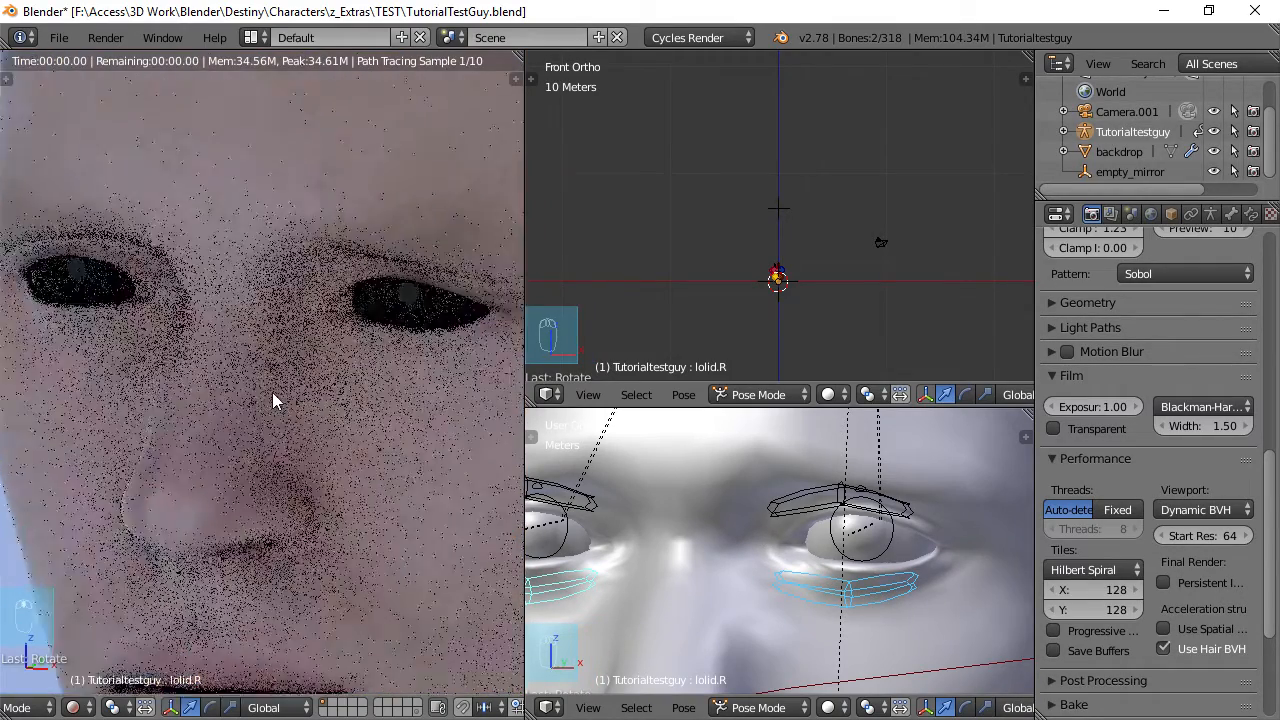
scroll(310, 396, "up", 2)
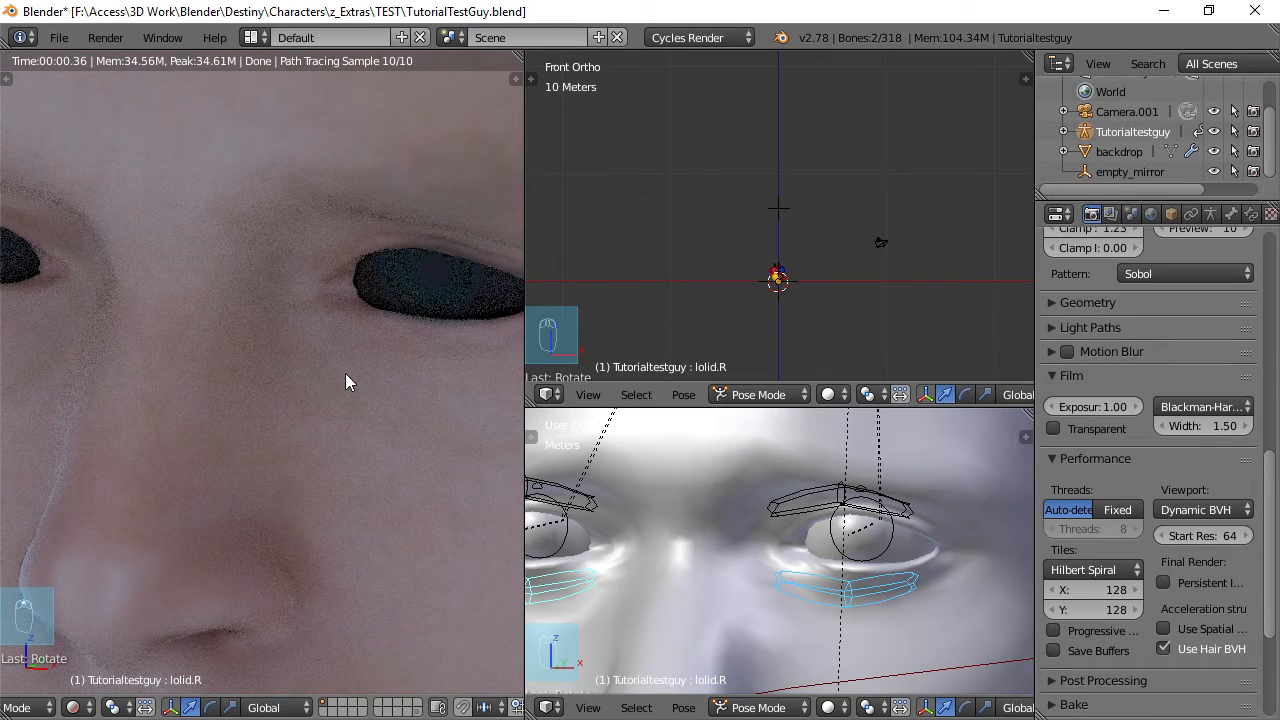
scroll(345, 376, "down", 1)
middle_click_drag(261, 376, 349, 376, "shift")
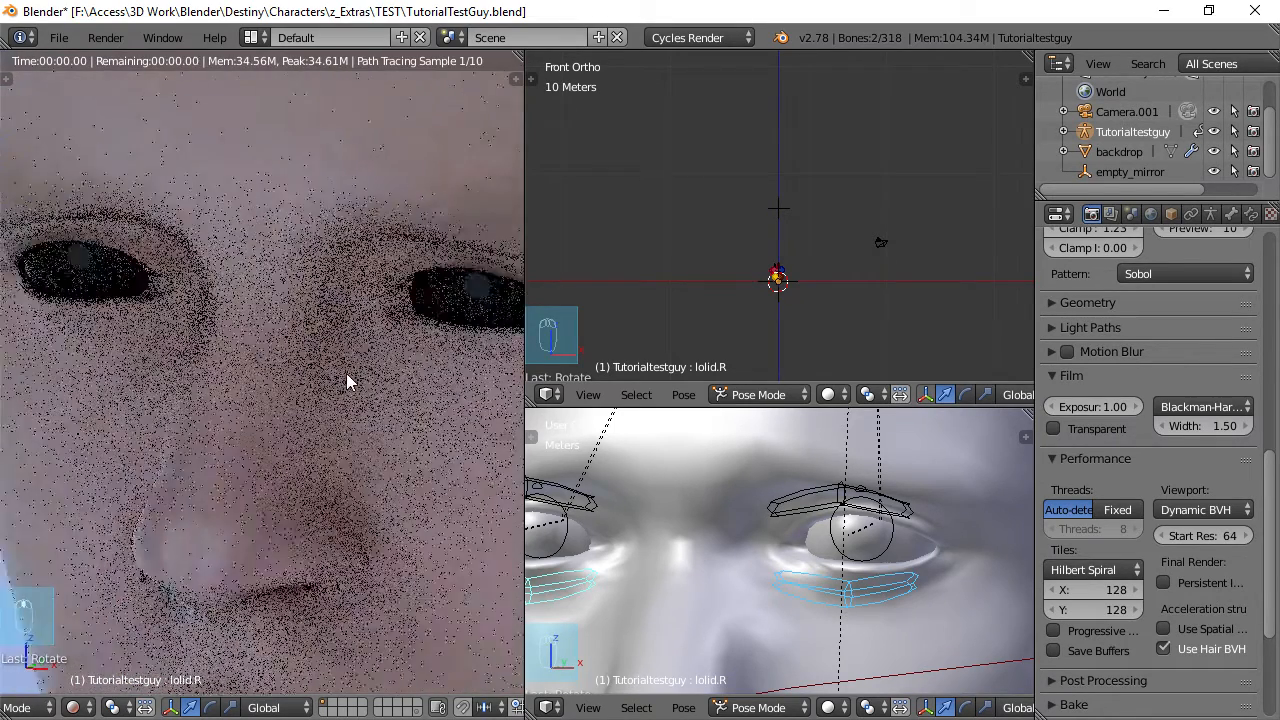
scroll(363, 343, "down", 2)
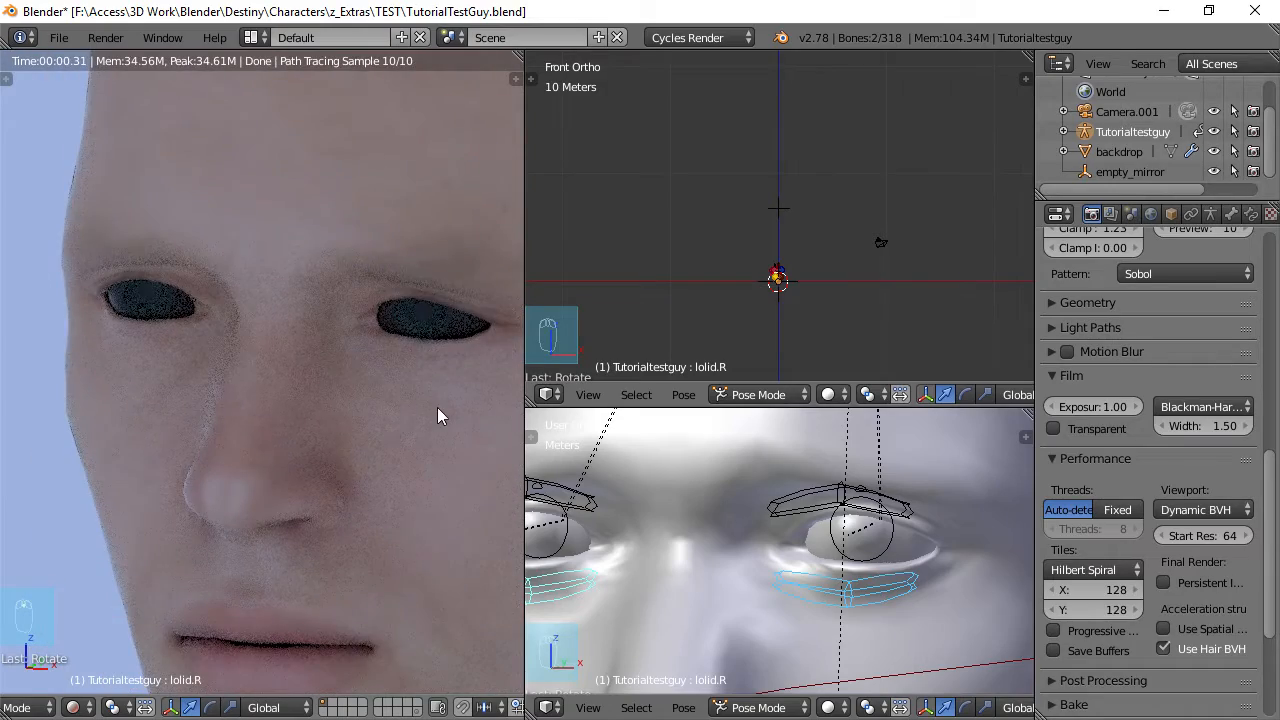
middle_click_drag(437, 407, 339, 412, "shift")
scroll(358, 389, "up", 2)
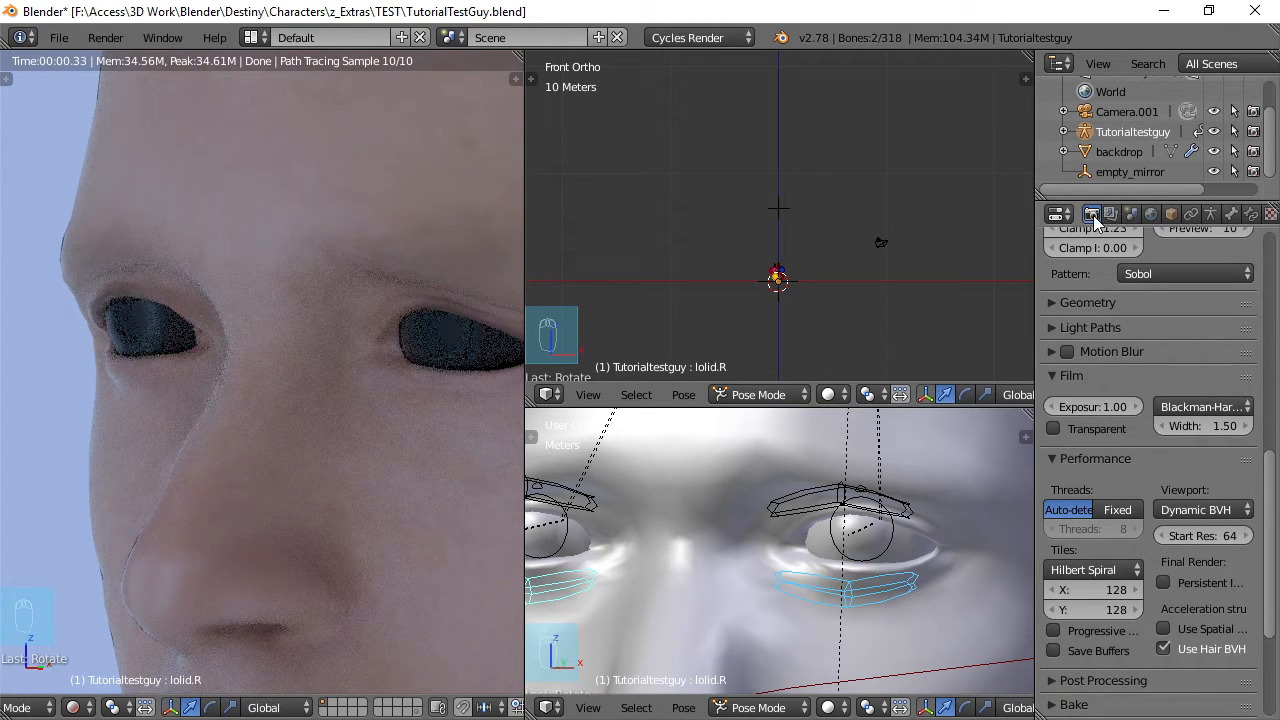
Switch the render device to CPU to compare preview speed, and restore GPU Compute.
left_click_drag(1270, 466, 1278, 250)
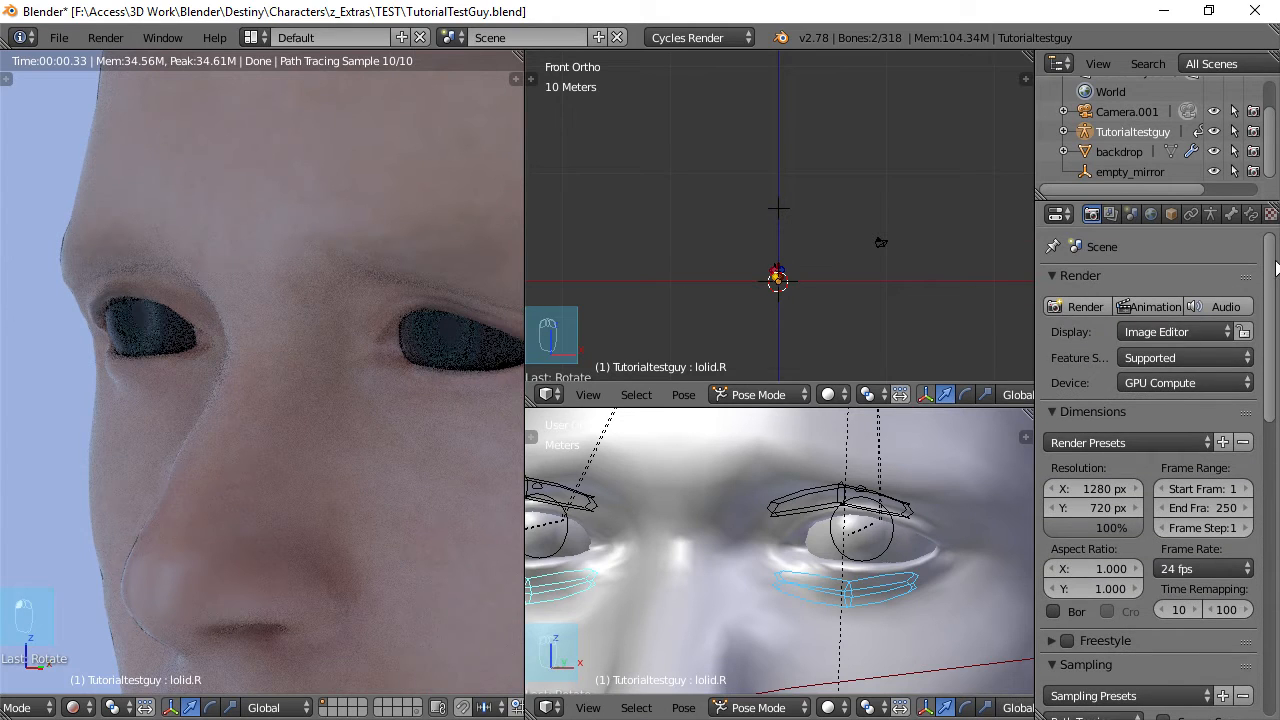
left_click(1145, 383)
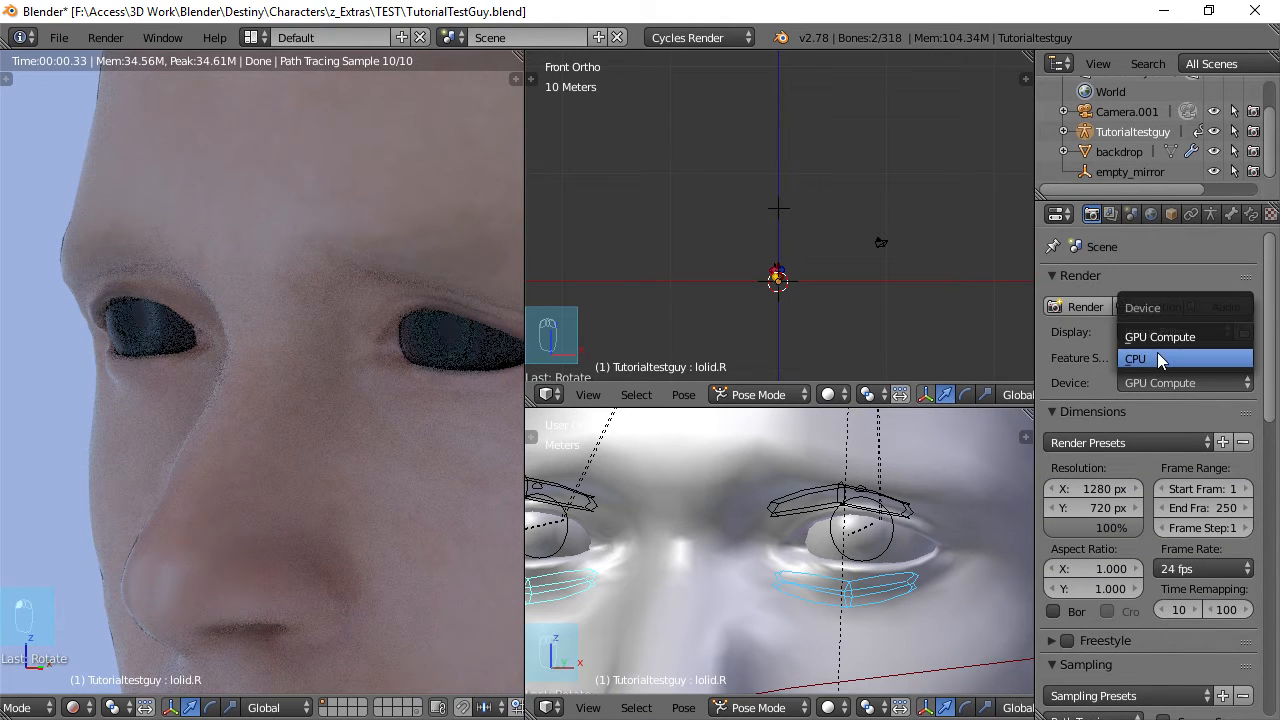
left_click(1157, 356)
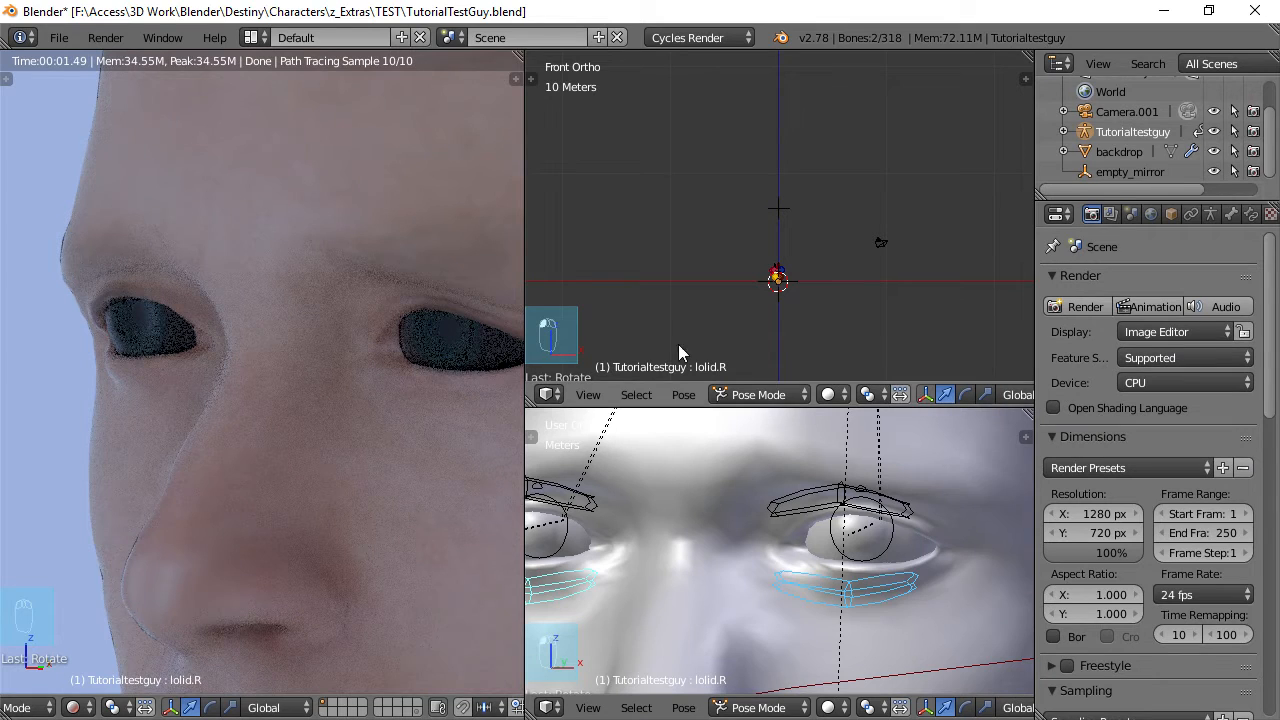
left_click(1166, 383)
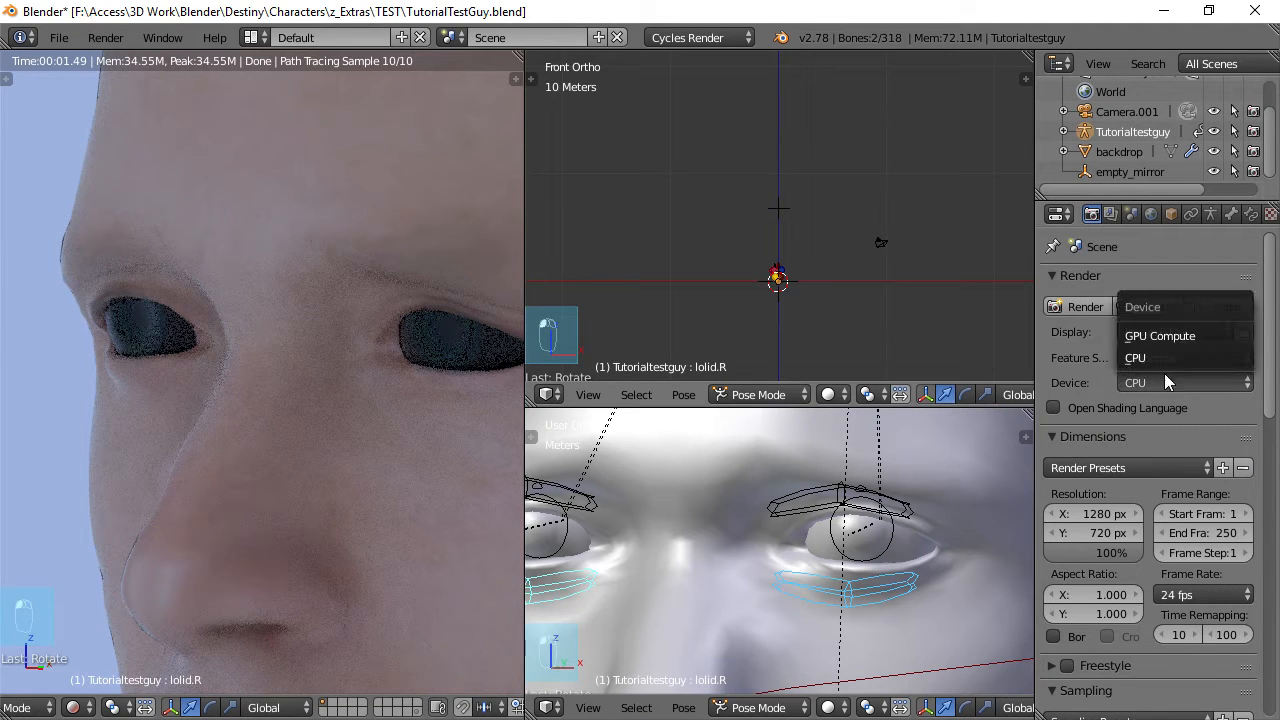
left_click(1165, 336)
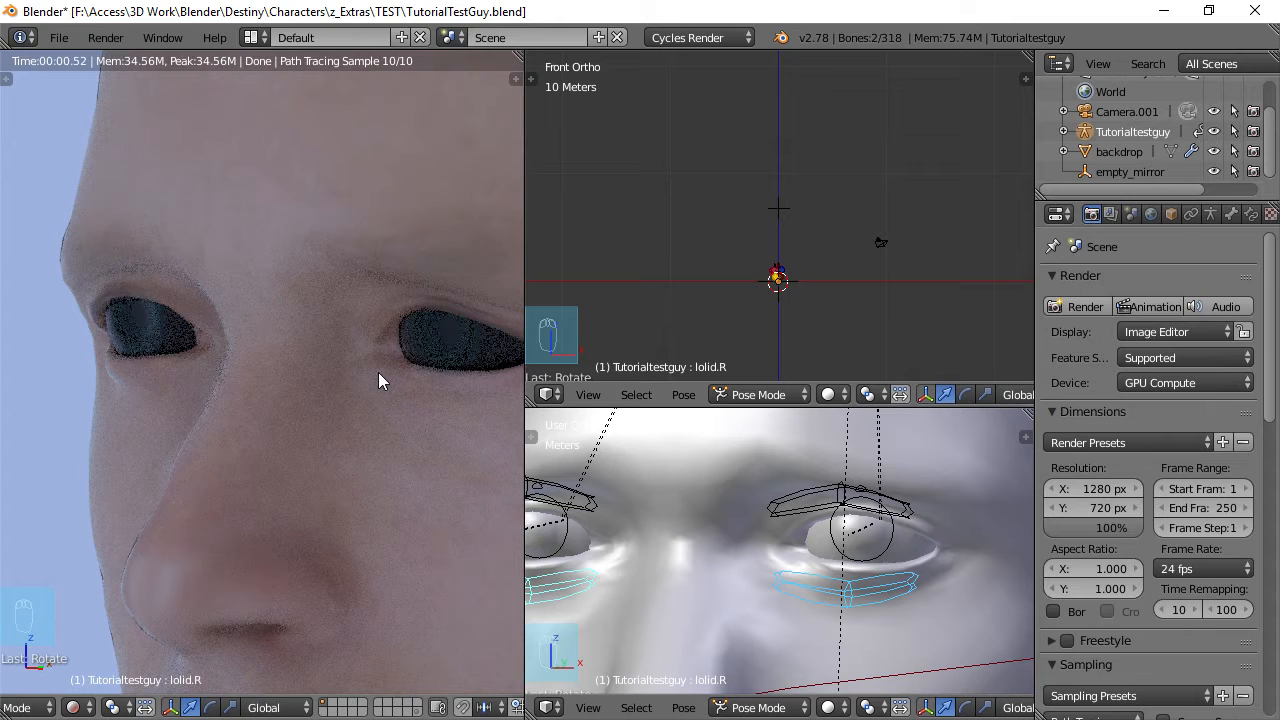
scroll(361, 350, "down", 2)
middle_click_drag(369, 374, 305, 369)
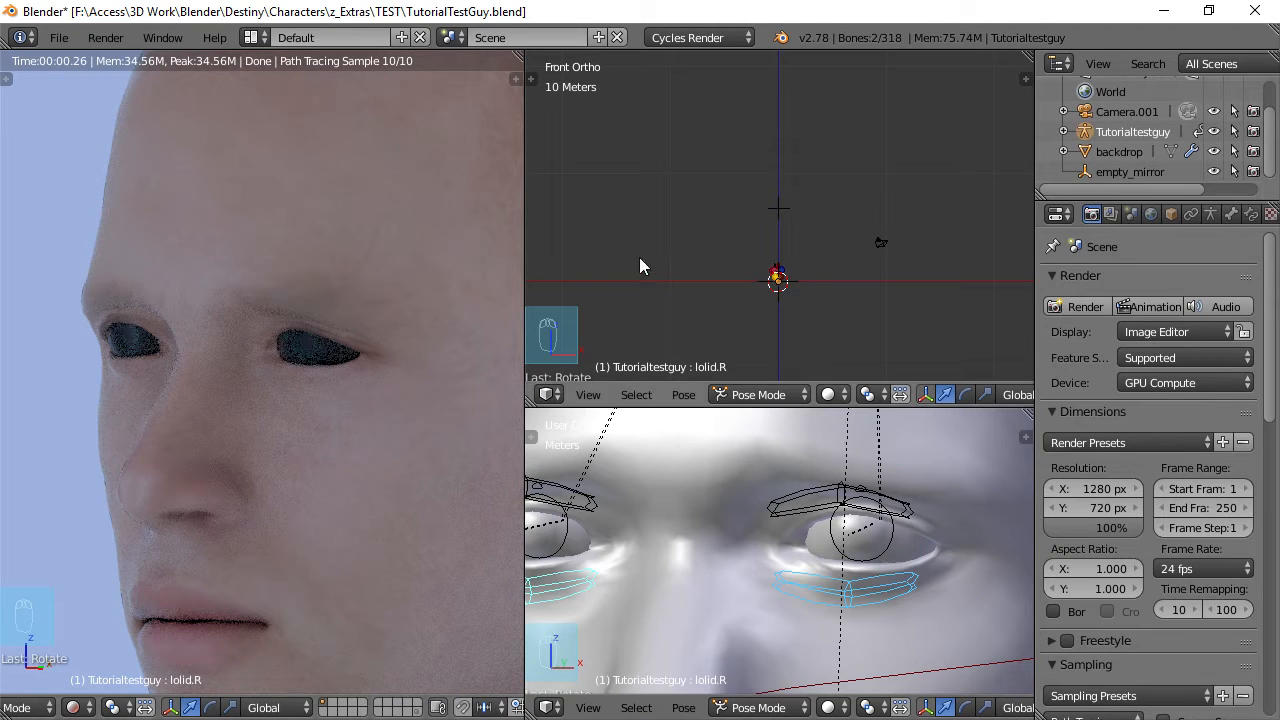
Leave pose mode and select the character's high-poly eye mesh.
scroll(814, 298, "up", 3)
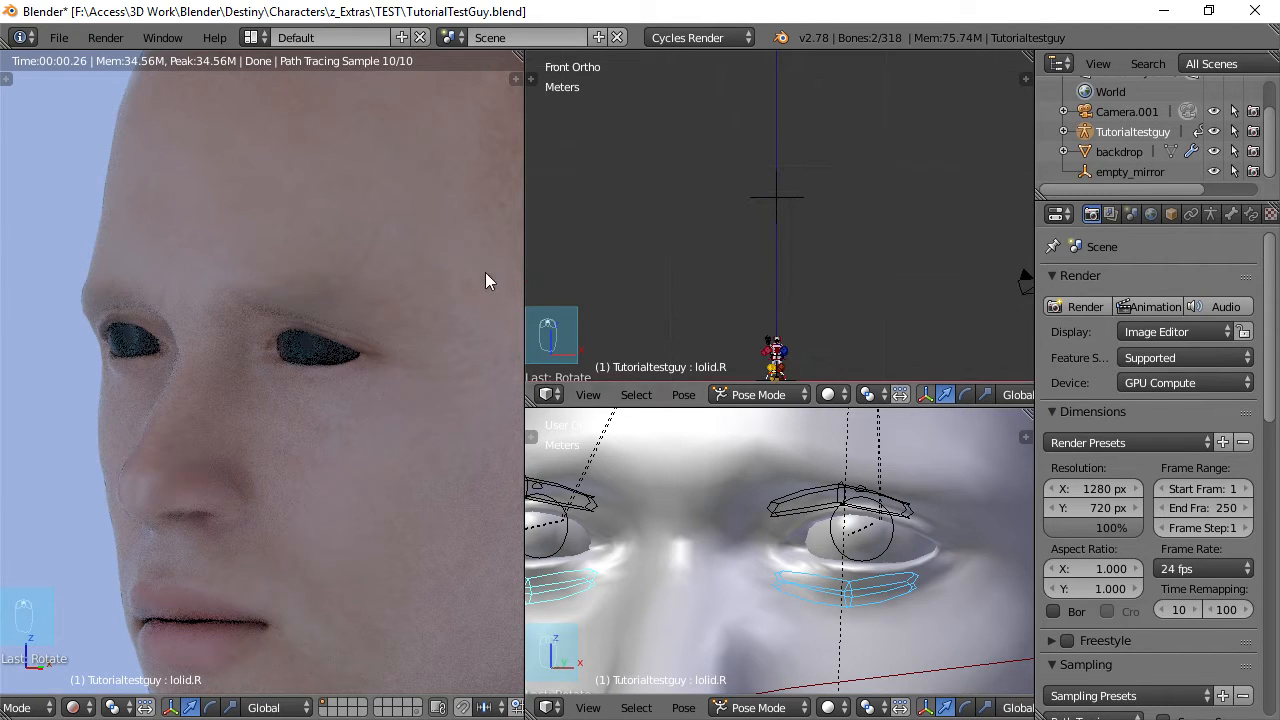
middle_click_drag(863, 297, 869, 215, "shift")
scroll(869, 215, "up", 4)
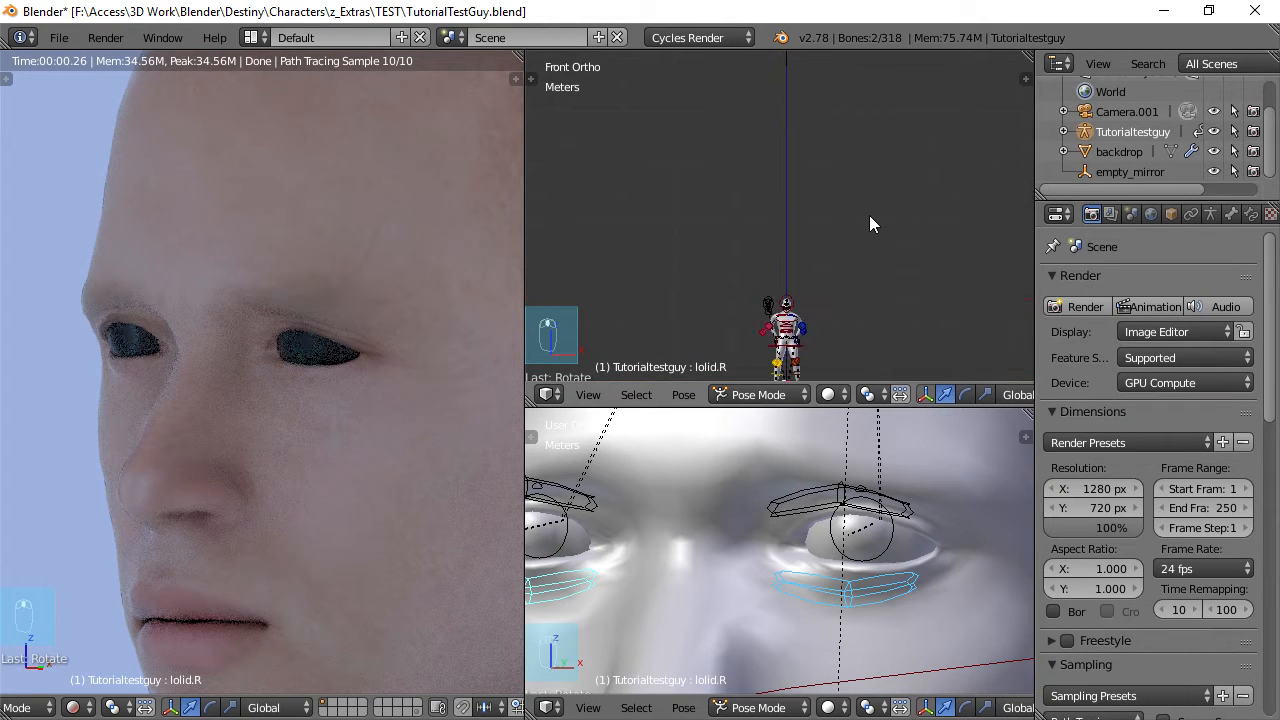
scroll(725, 480, "up", 2)
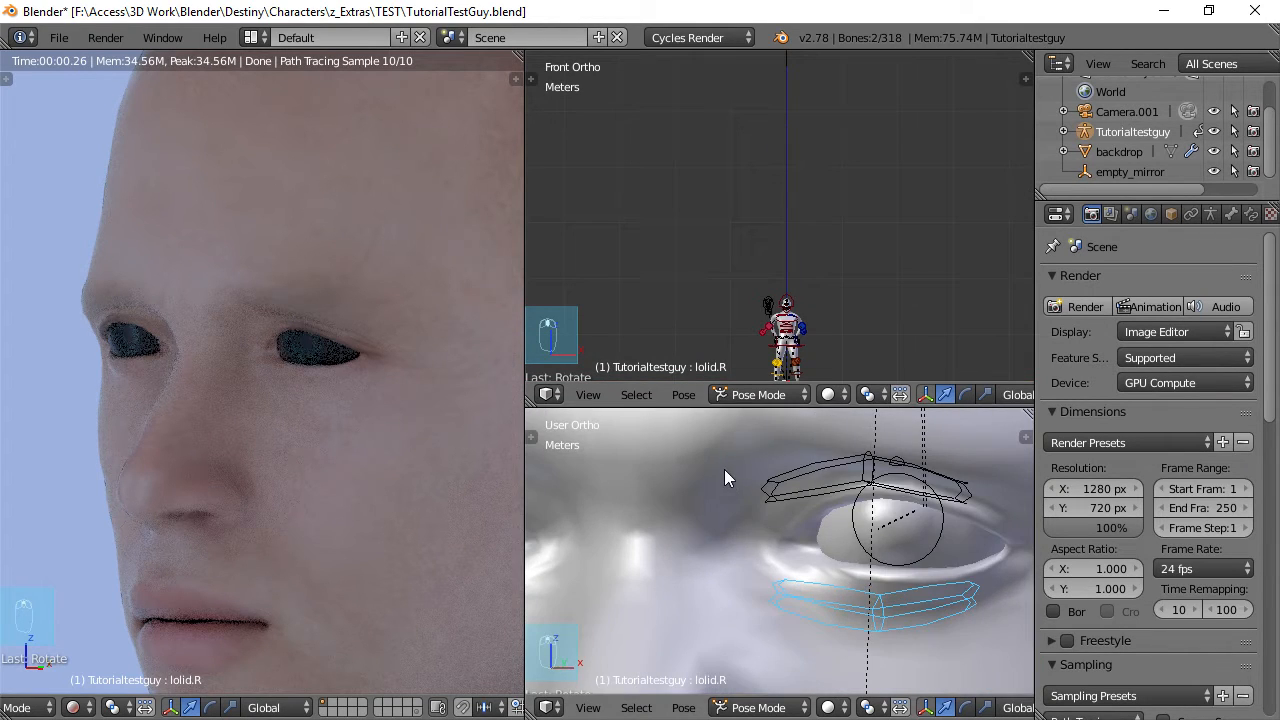
scroll(724, 469, "up", 2)
middle_click_drag(940, 532, 719, 501, "shift")
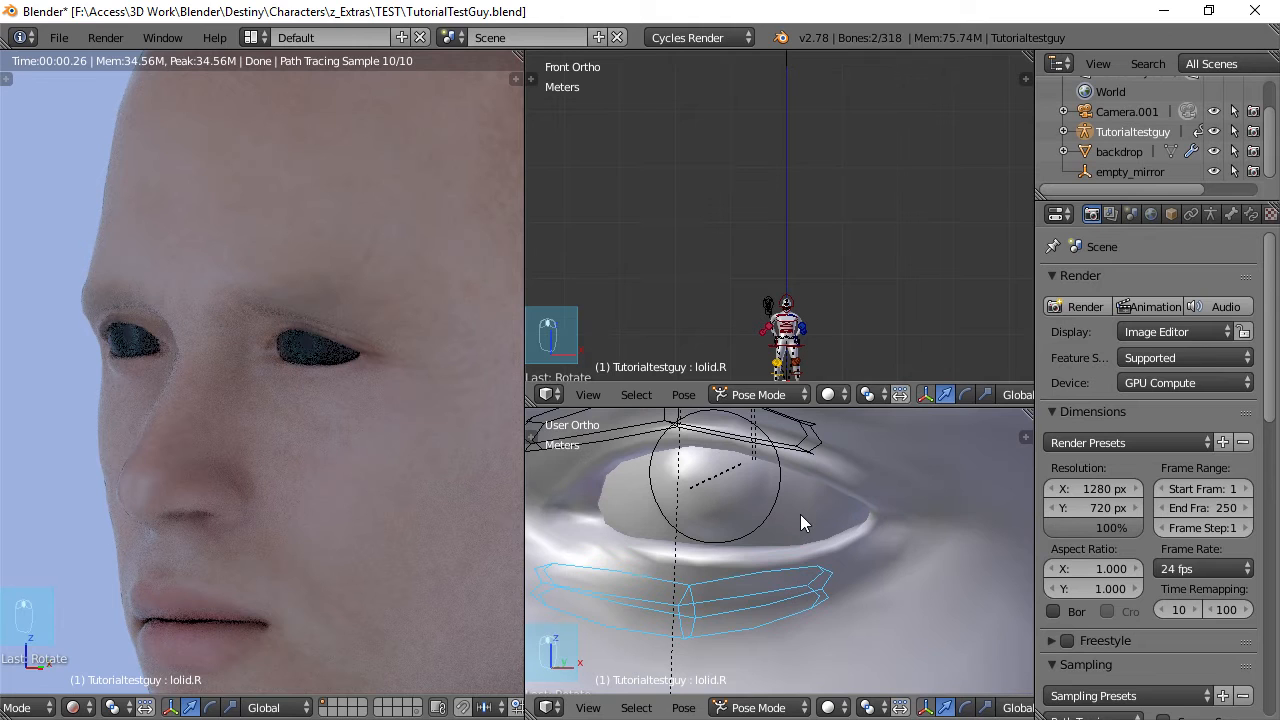
key("ctrl+Tab")
Replace the front view with a node editor showing the eye mesh's Eyebluegreen material nodes.
left_click(547, 394)
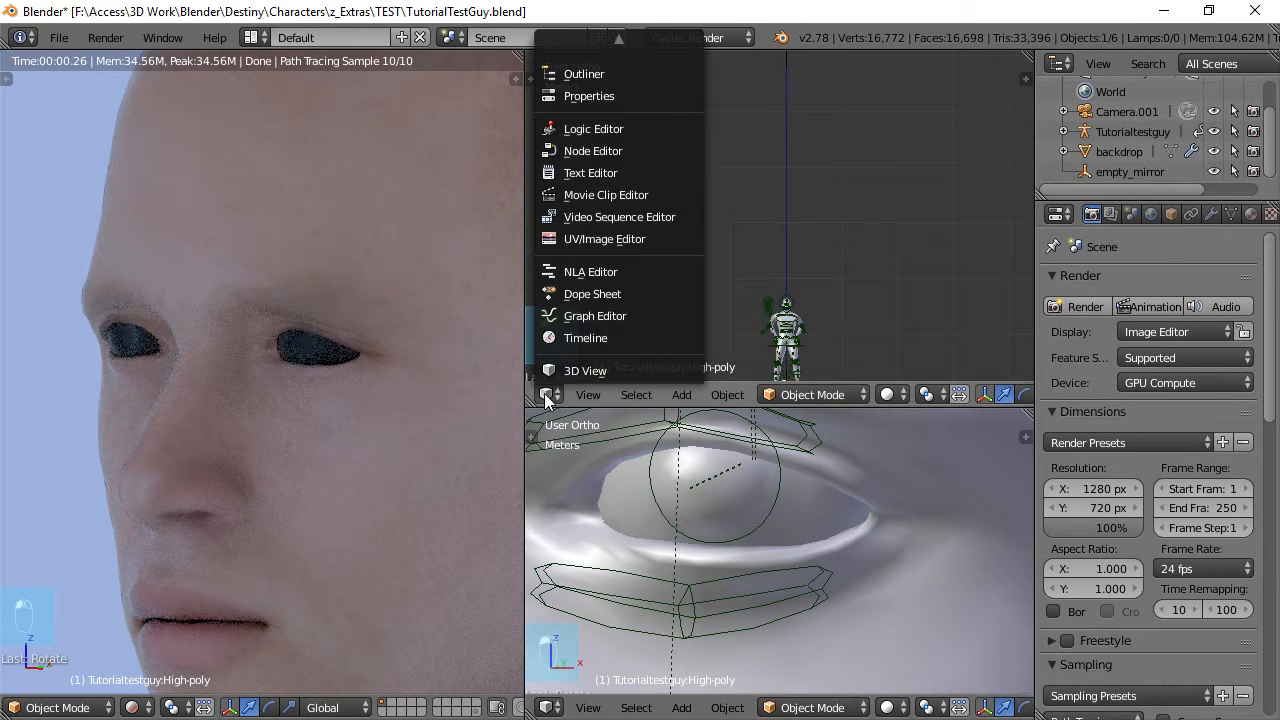
left_click(598, 147)
scroll(717, 239, "down", 2)
middle_click_drag(853, 206, 775, 240)
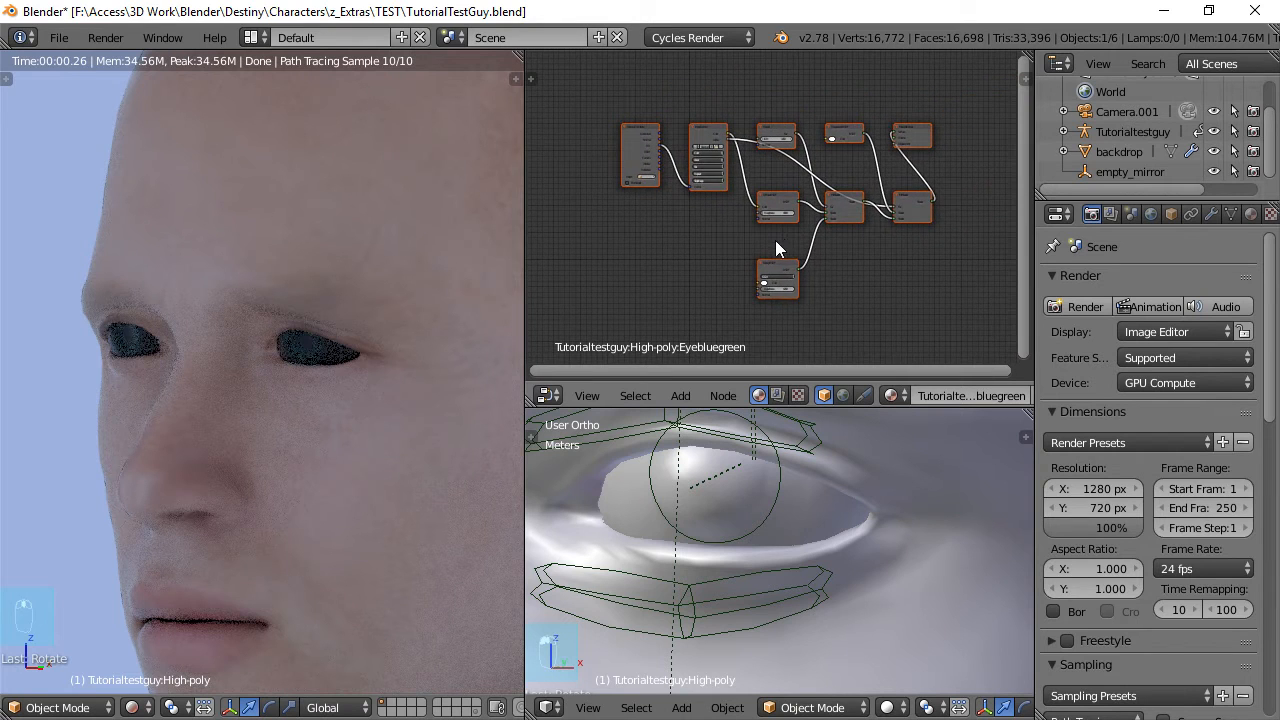
Examine the Eyebluegreen material's node setup and the character's eyes close up in the rendered preview.
scroll(772, 236, "up", 4)
middle_click_drag(668, 149, 681, 170)
scroll(676, 131, "up", 2)
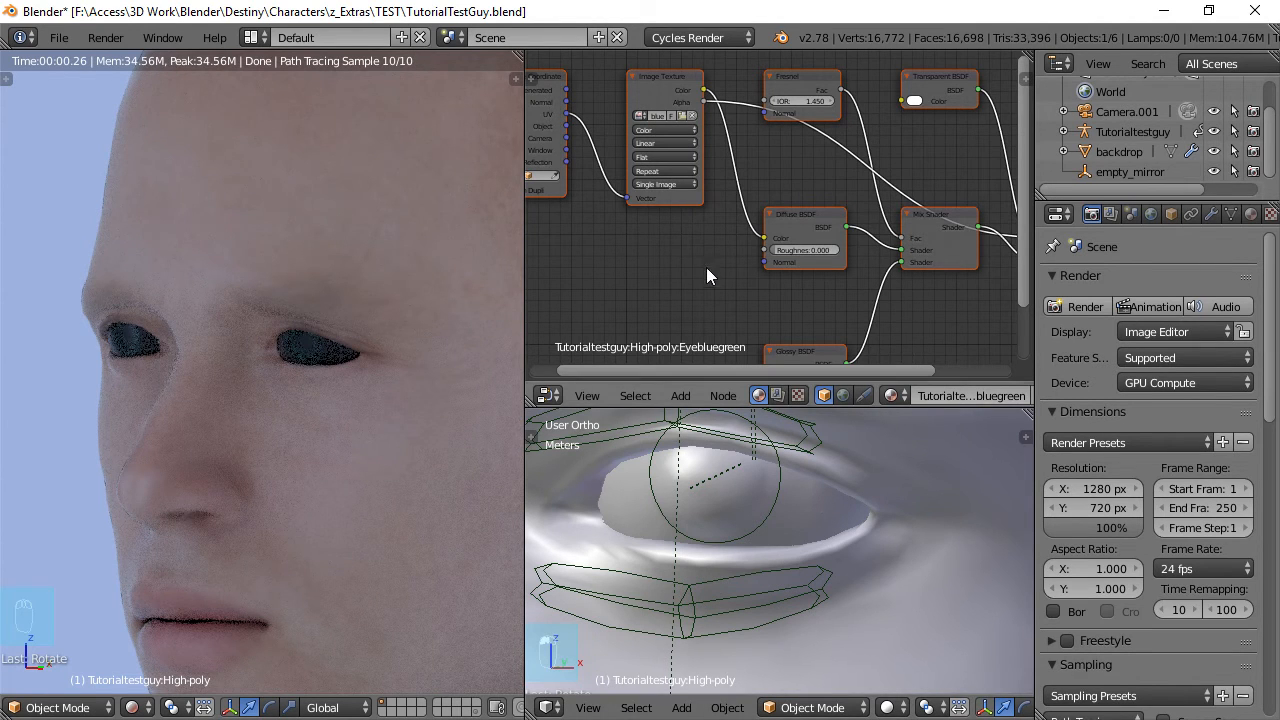
key("Home")
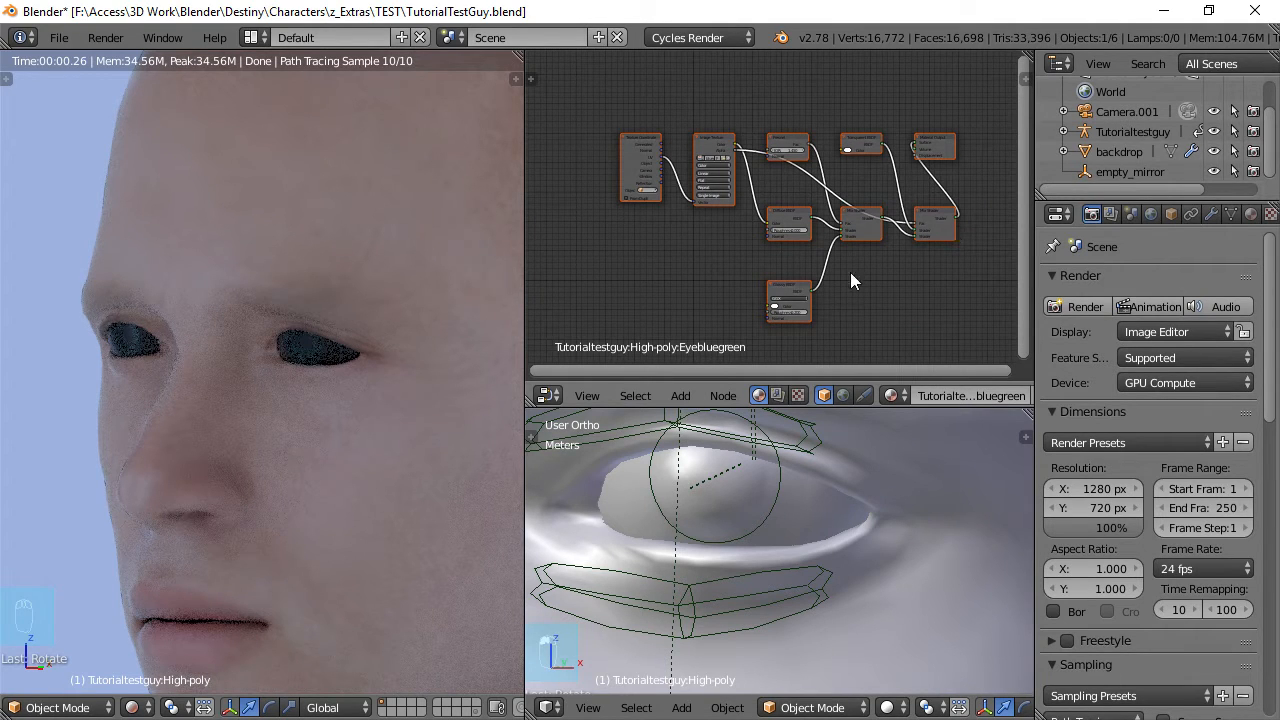
scroll(481, 372, "down", 5)
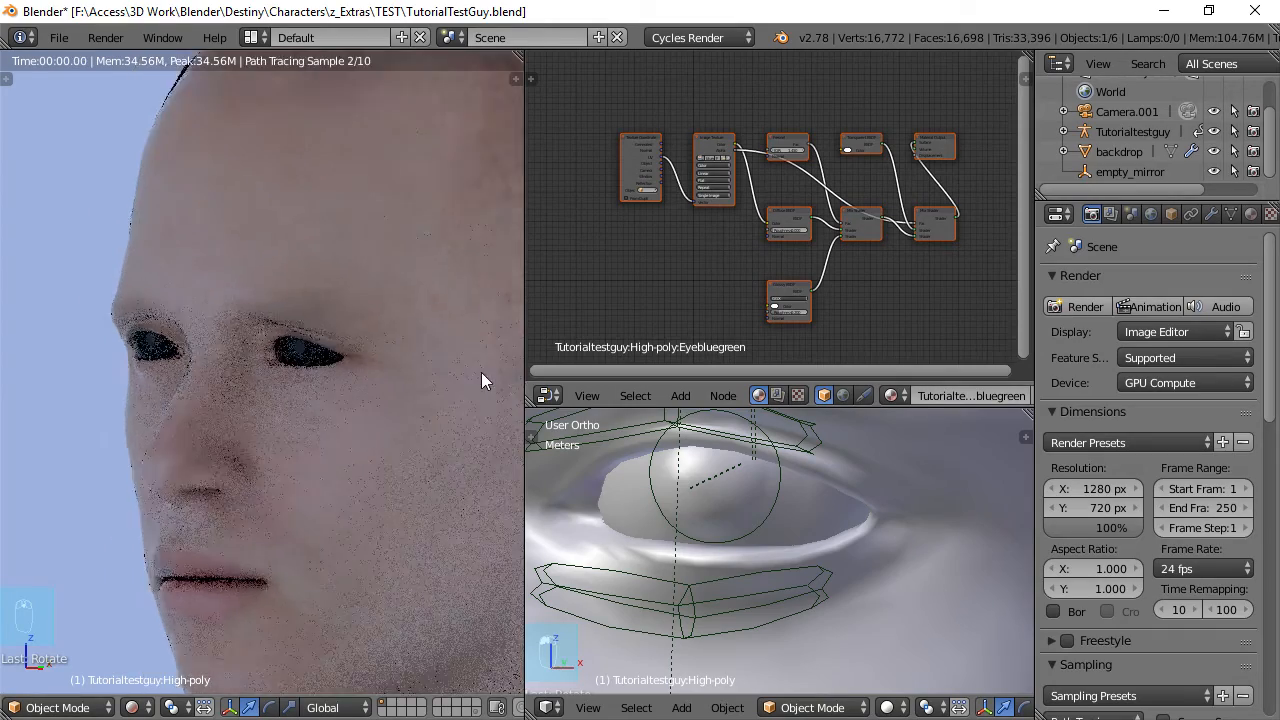
scroll(448, 405, "up", 7)
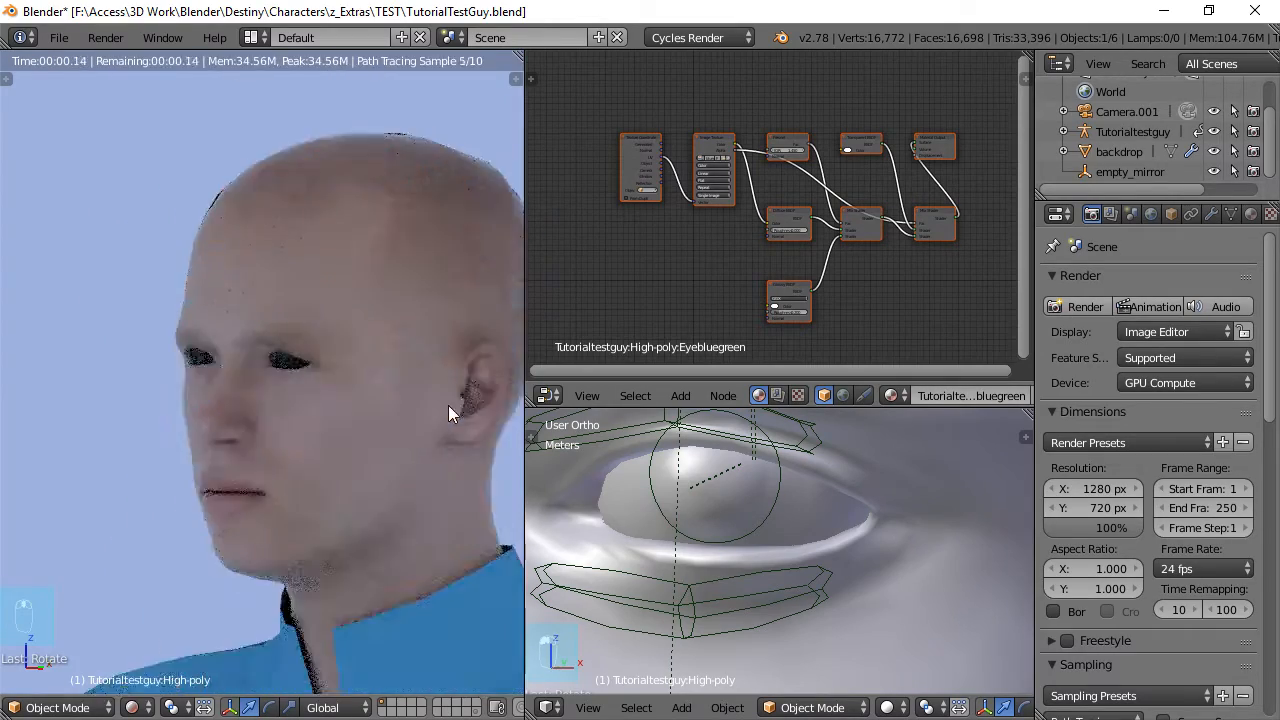
middle_click_drag(443, 386, 426, 408, "shift")
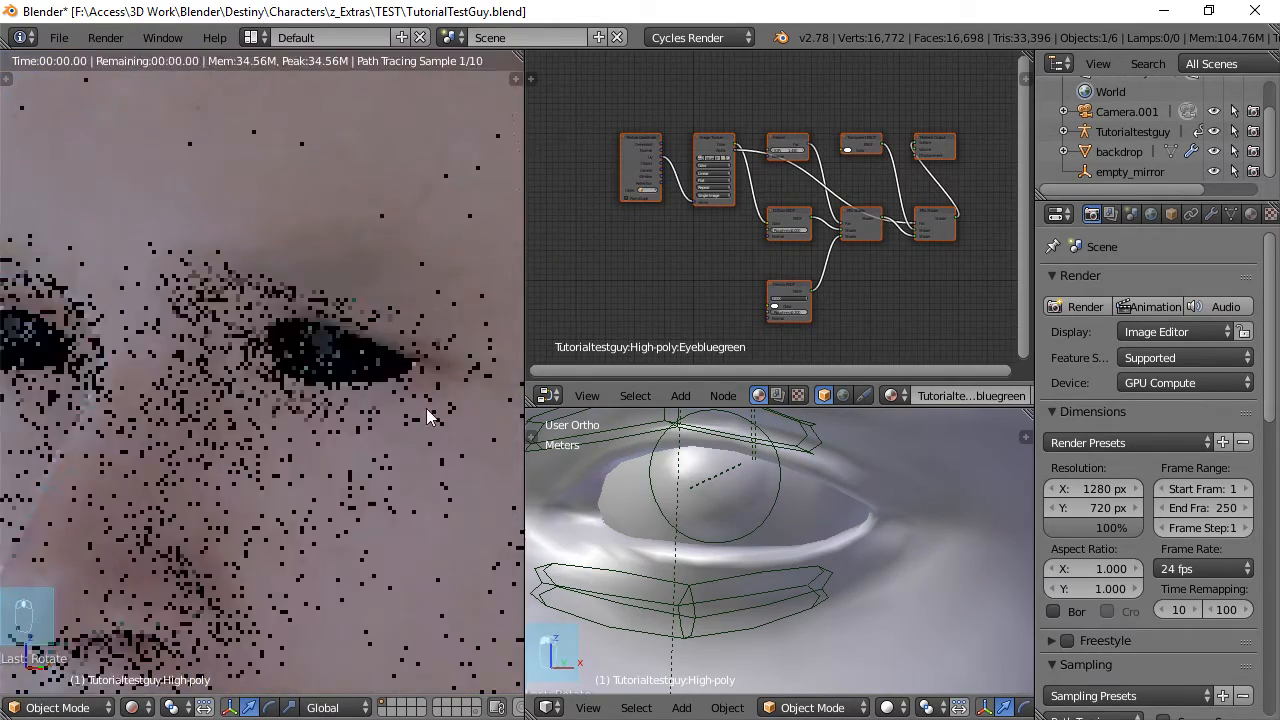
middle_click_drag(280, 428, 340, 406, "shift")
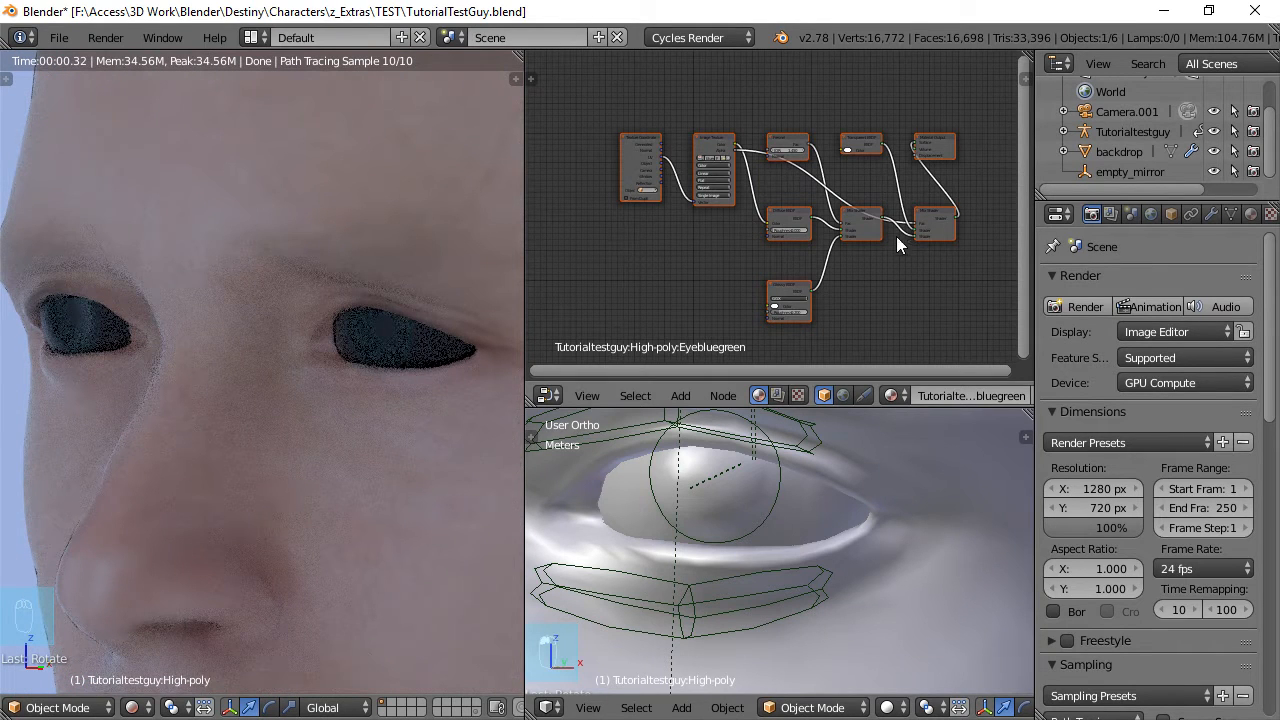
Show the eye mesh's material settings and append the eye_inner and eye_outer materials from TEST.blend.
left_click(1251, 215)
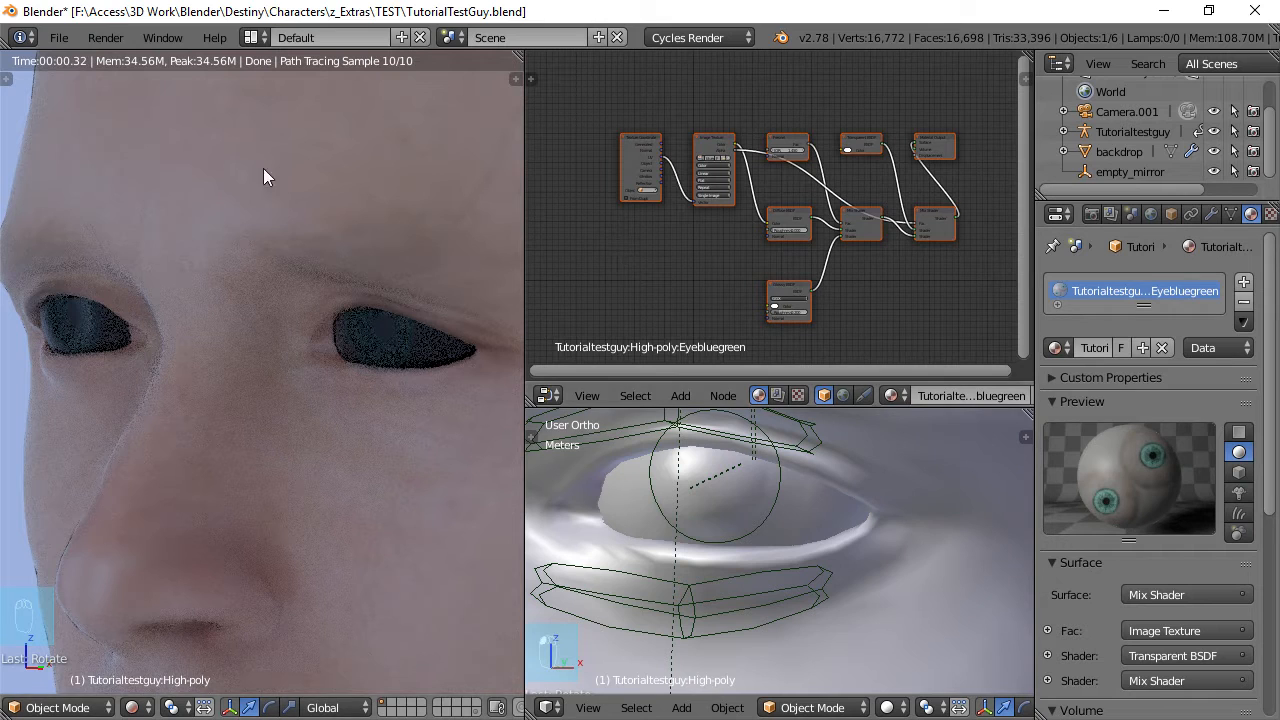
left_click(59, 40)
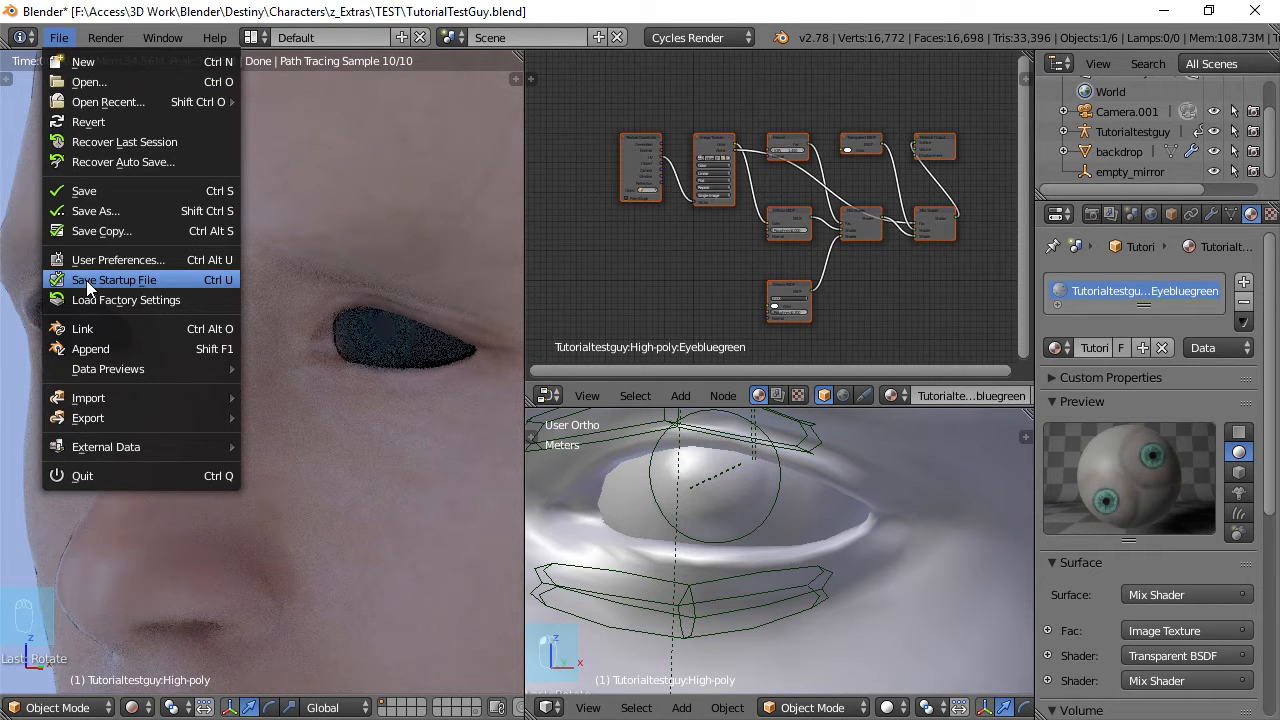
left_click(105, 341)
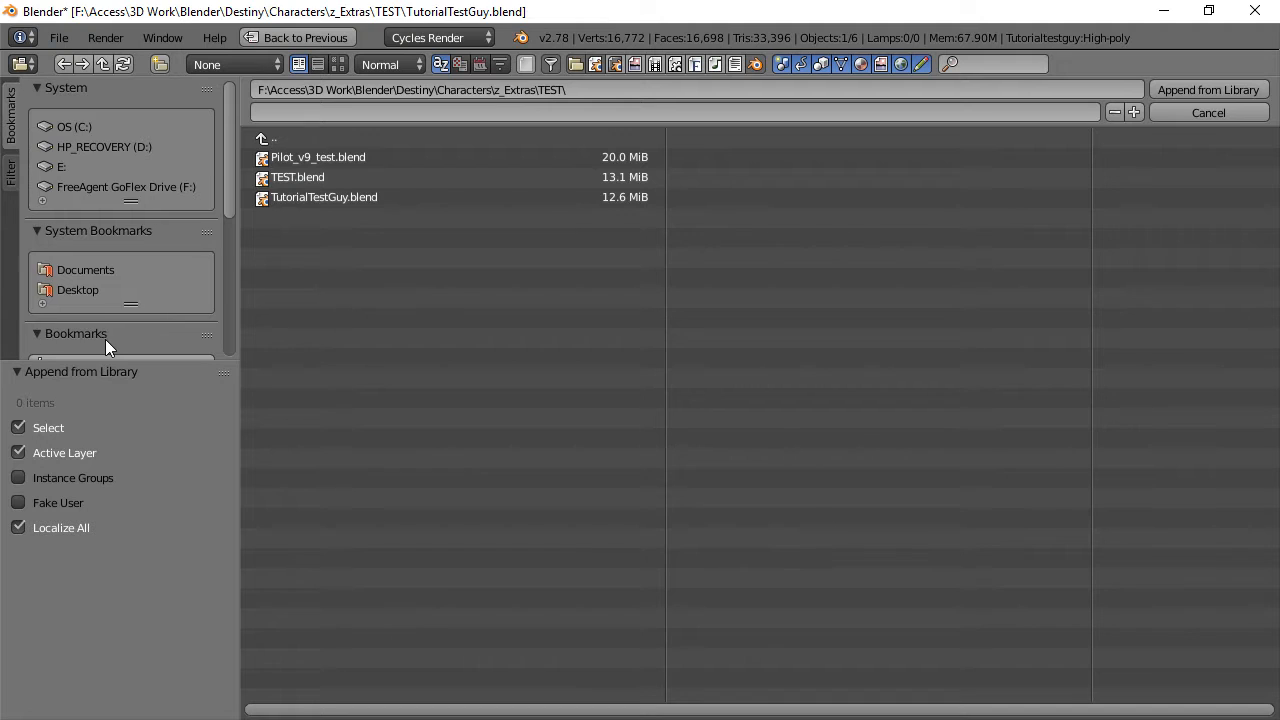
left_click(277, 136)
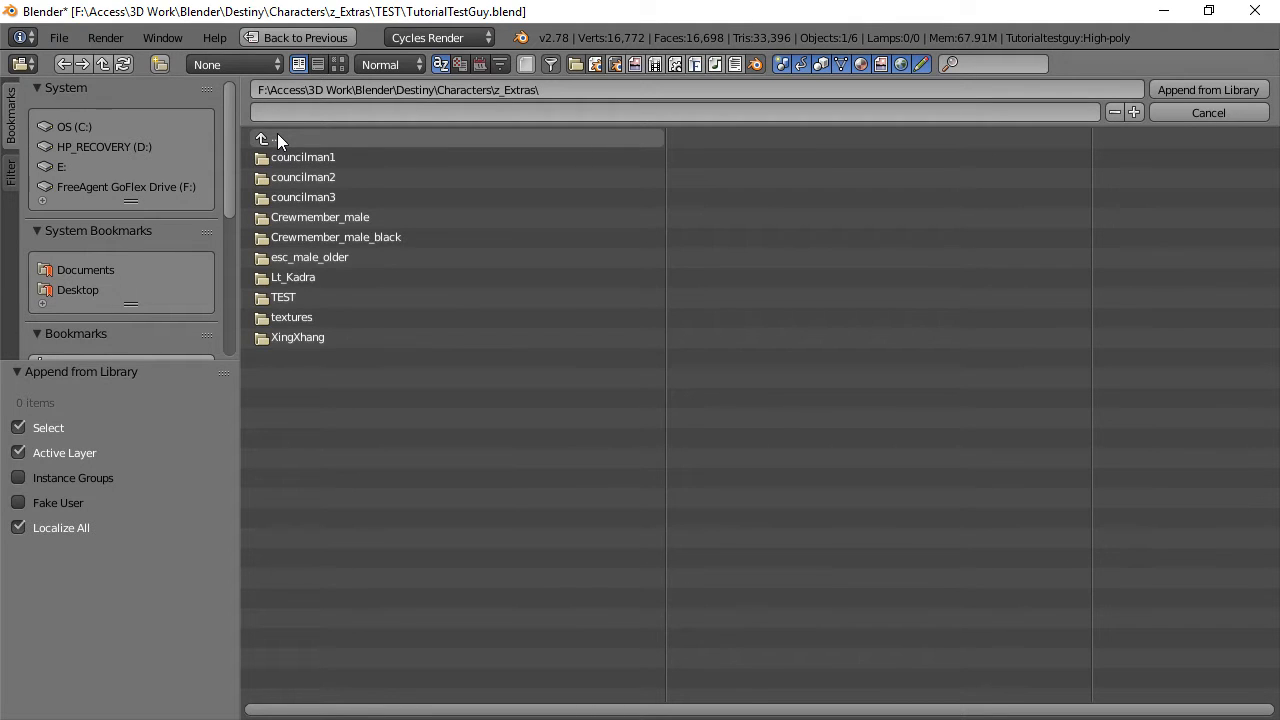
left_click(289, 296)
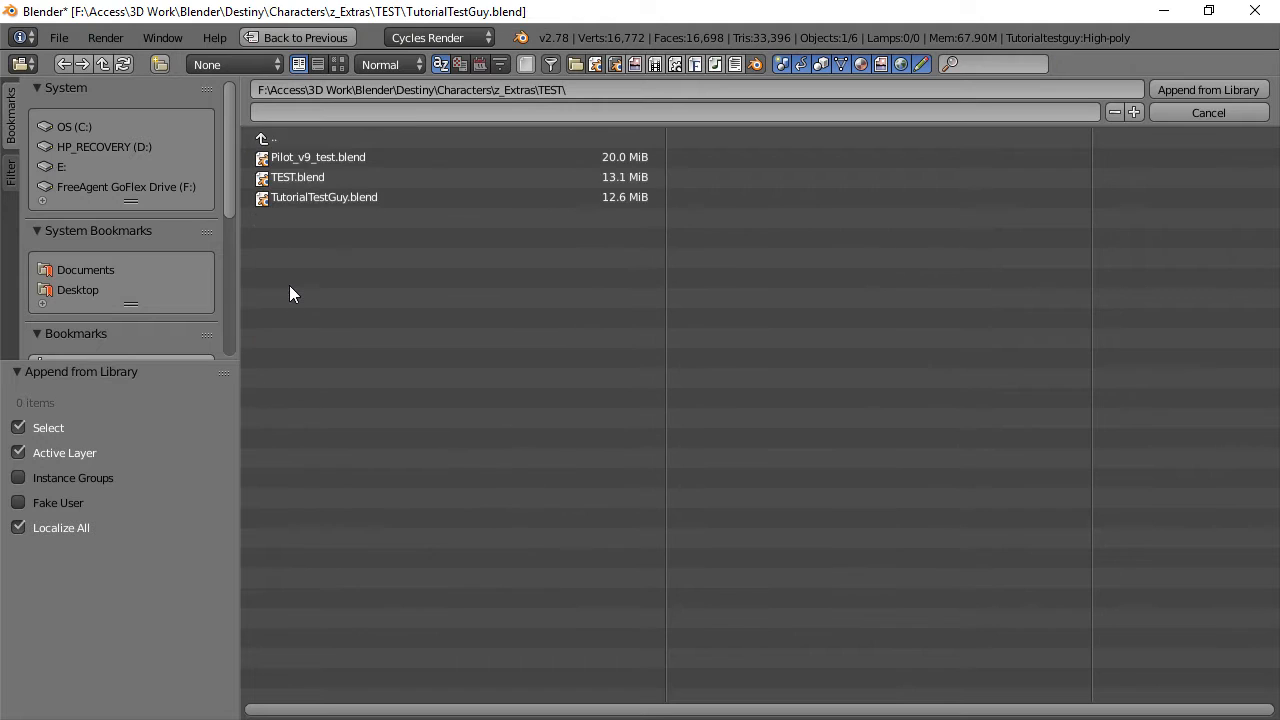
left_click(303, 177)
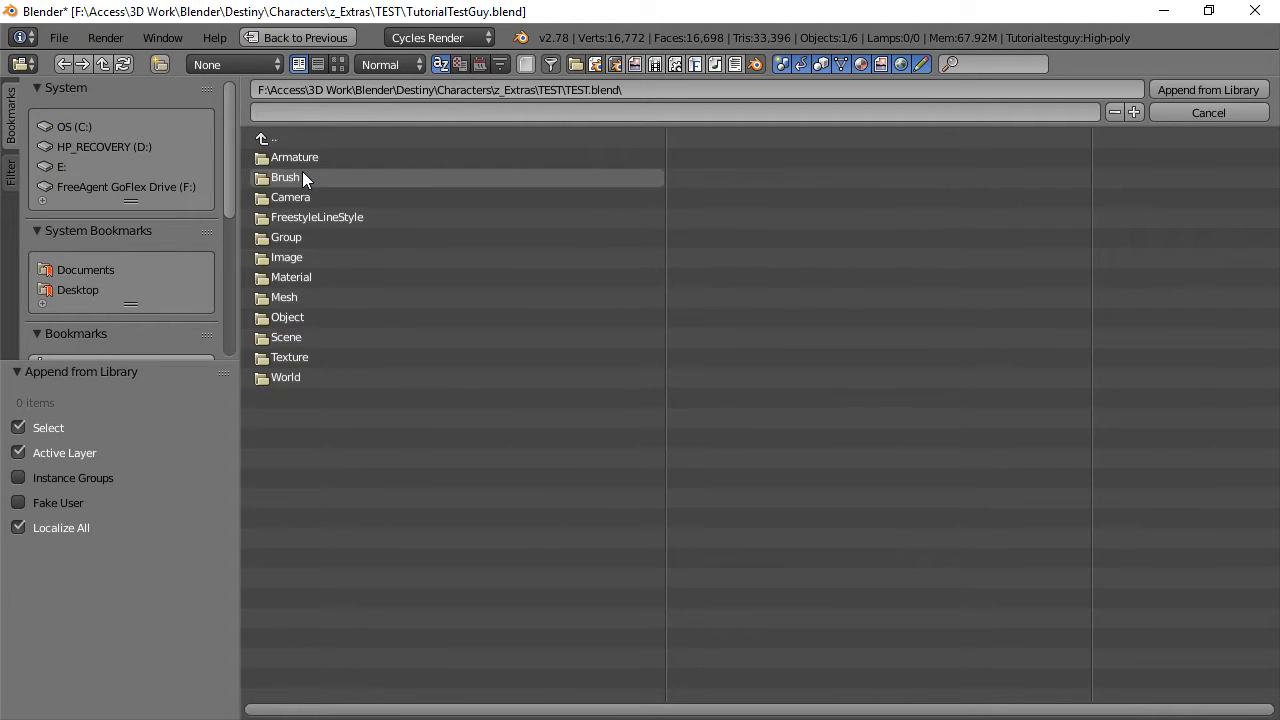
left_click(288, 278)
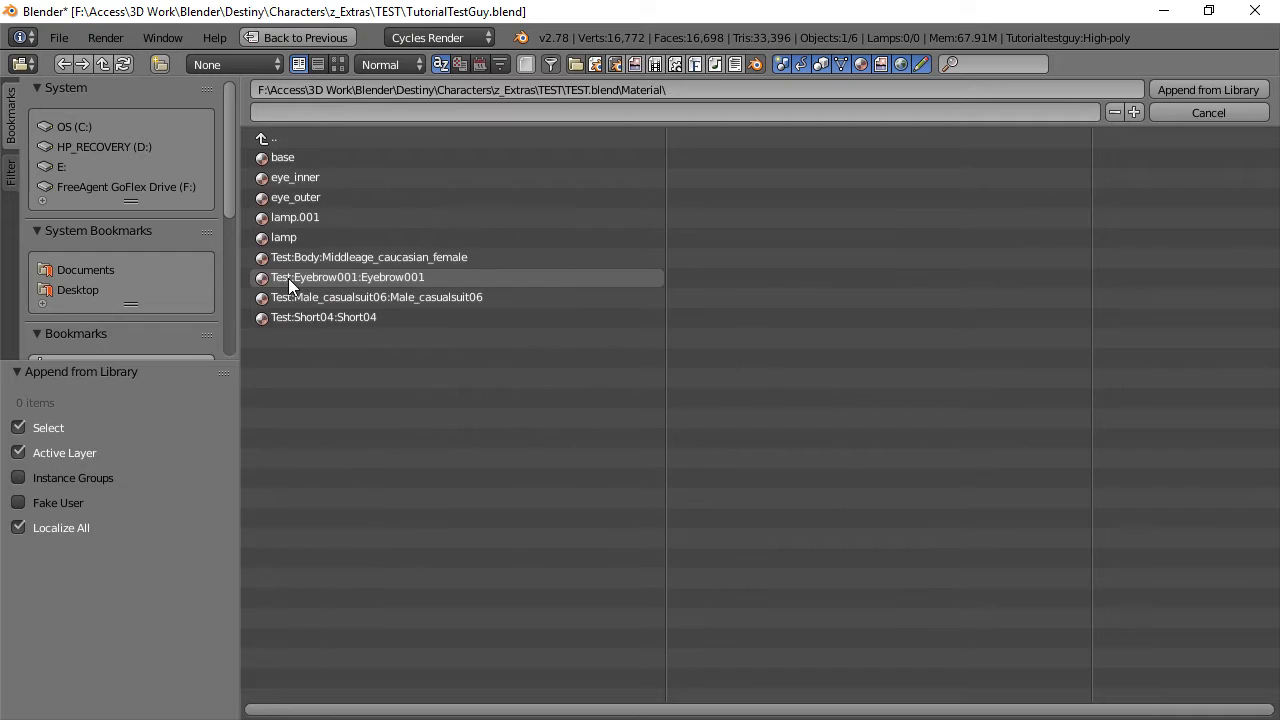
left_click(301, 178)
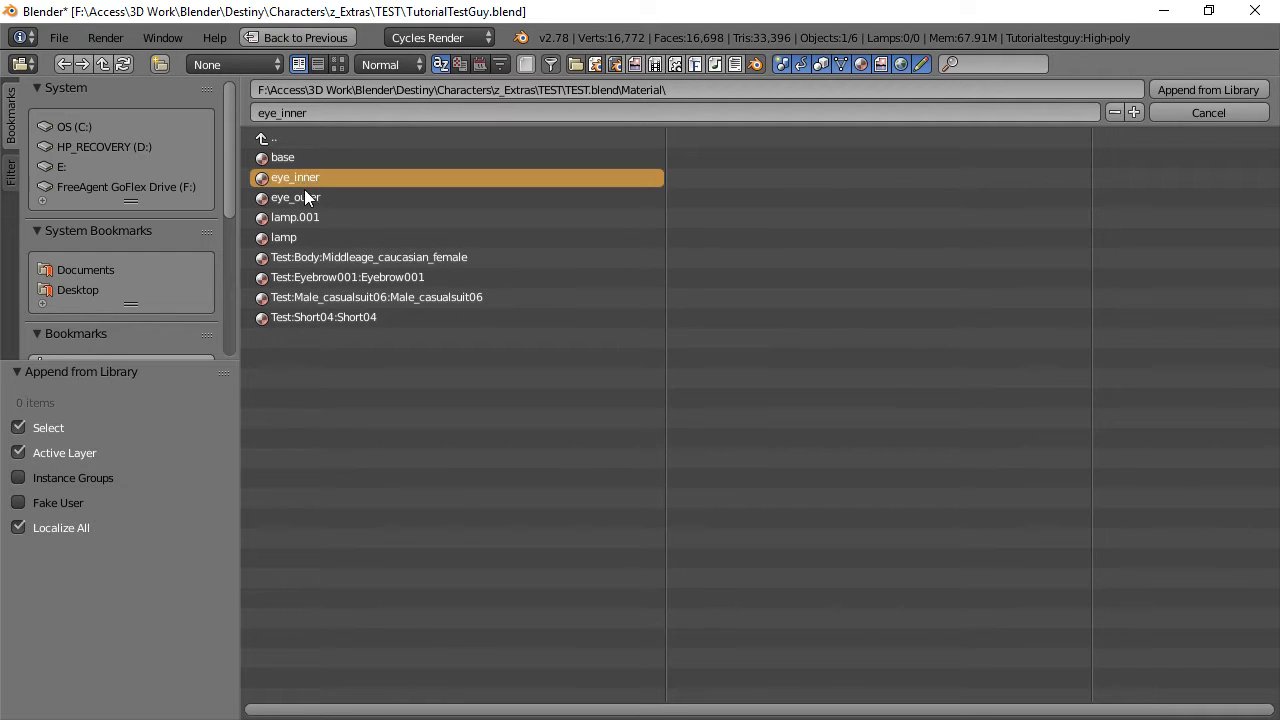
left_click(300, 196, "shift")
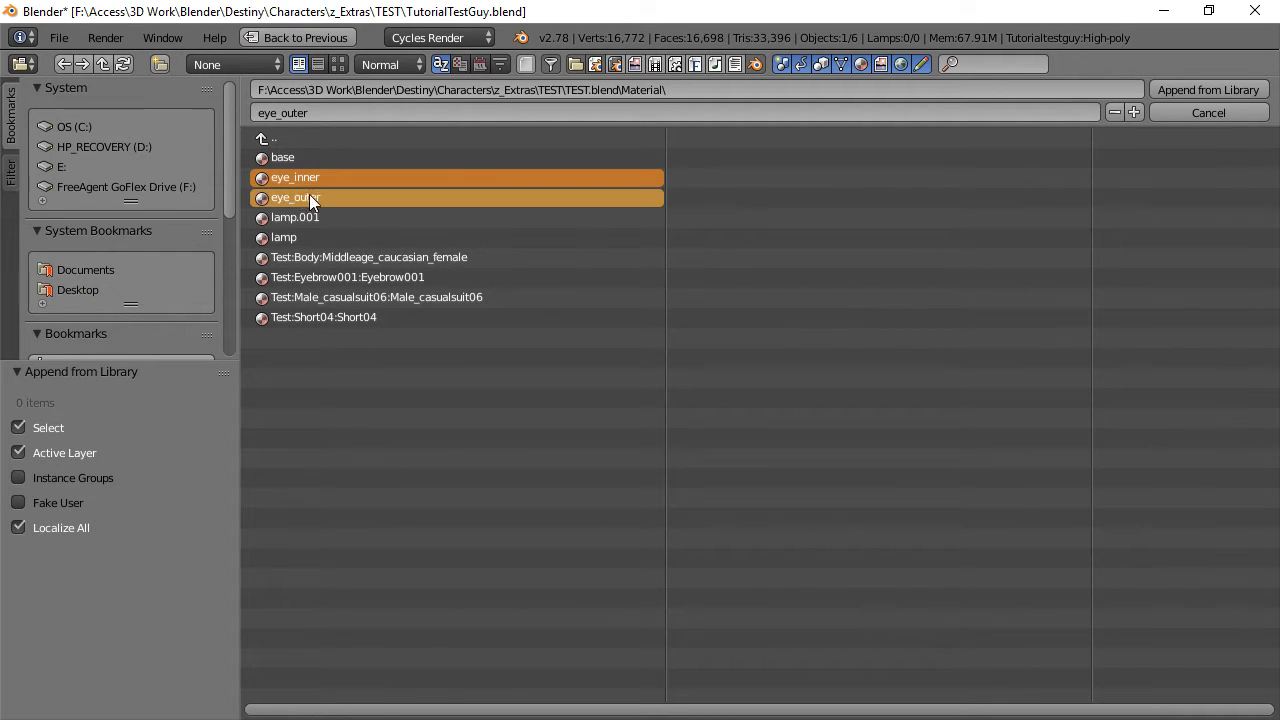
left_click(1194, 88)
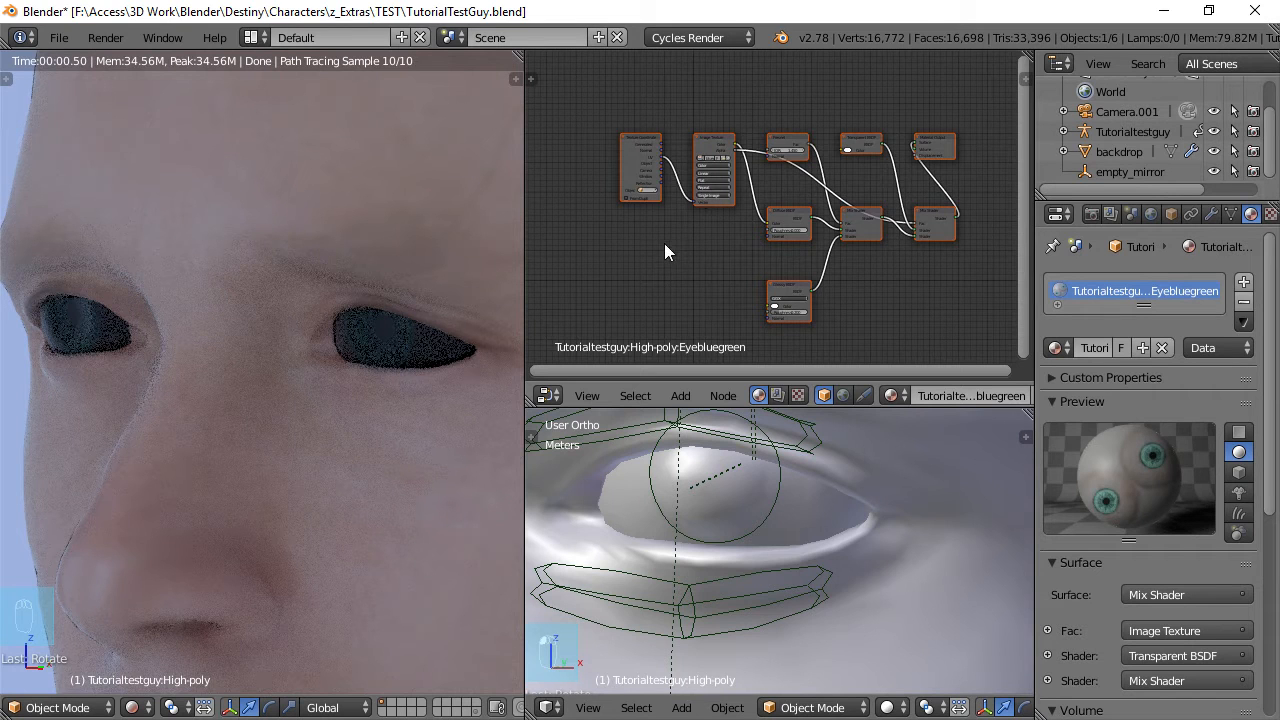
Replace the eye mesh's Eyebluegreen material slot with two slots holding the eye_inner and eye_outer materials.
left_click(1244, 302)
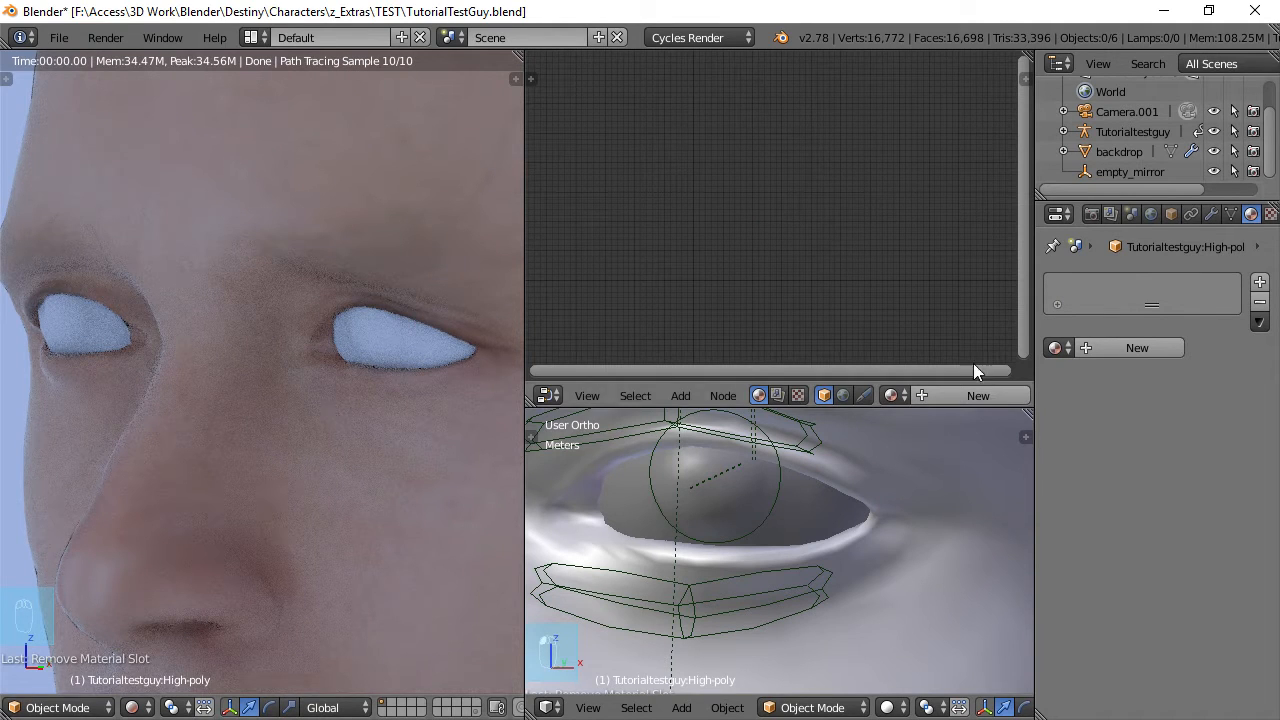
left_click(1259, 285)
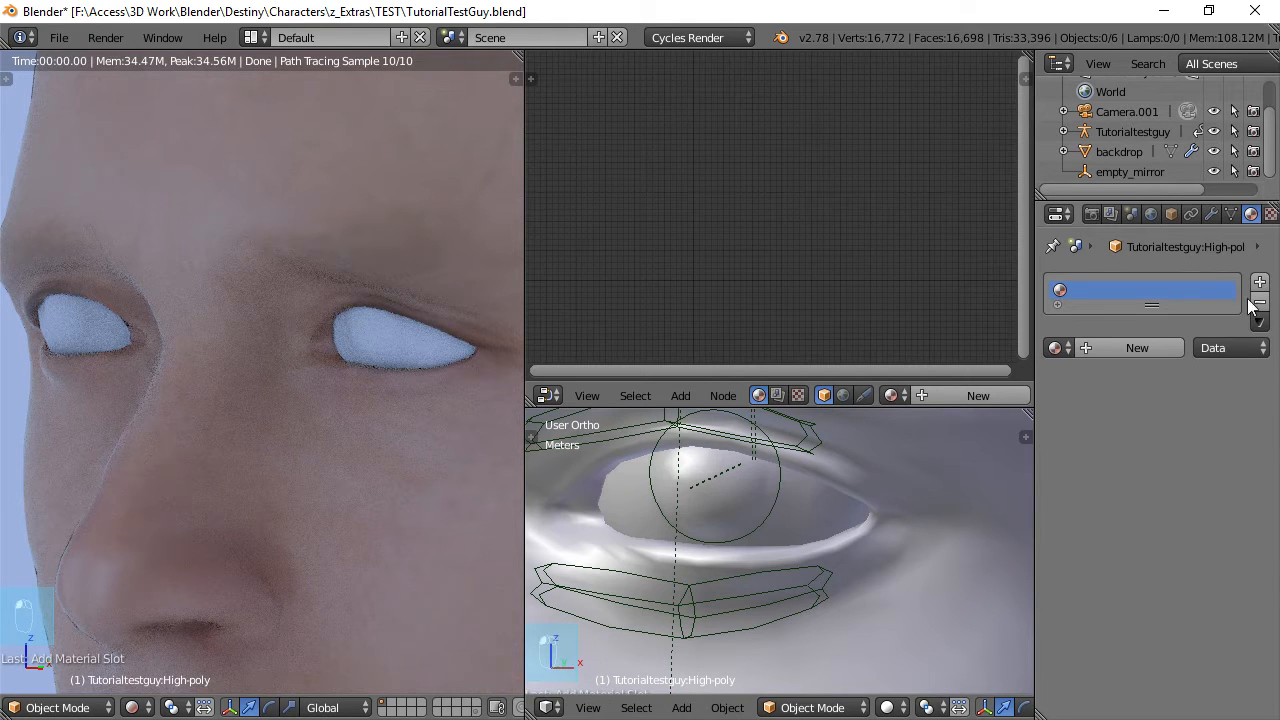
left_click(1056, 347)
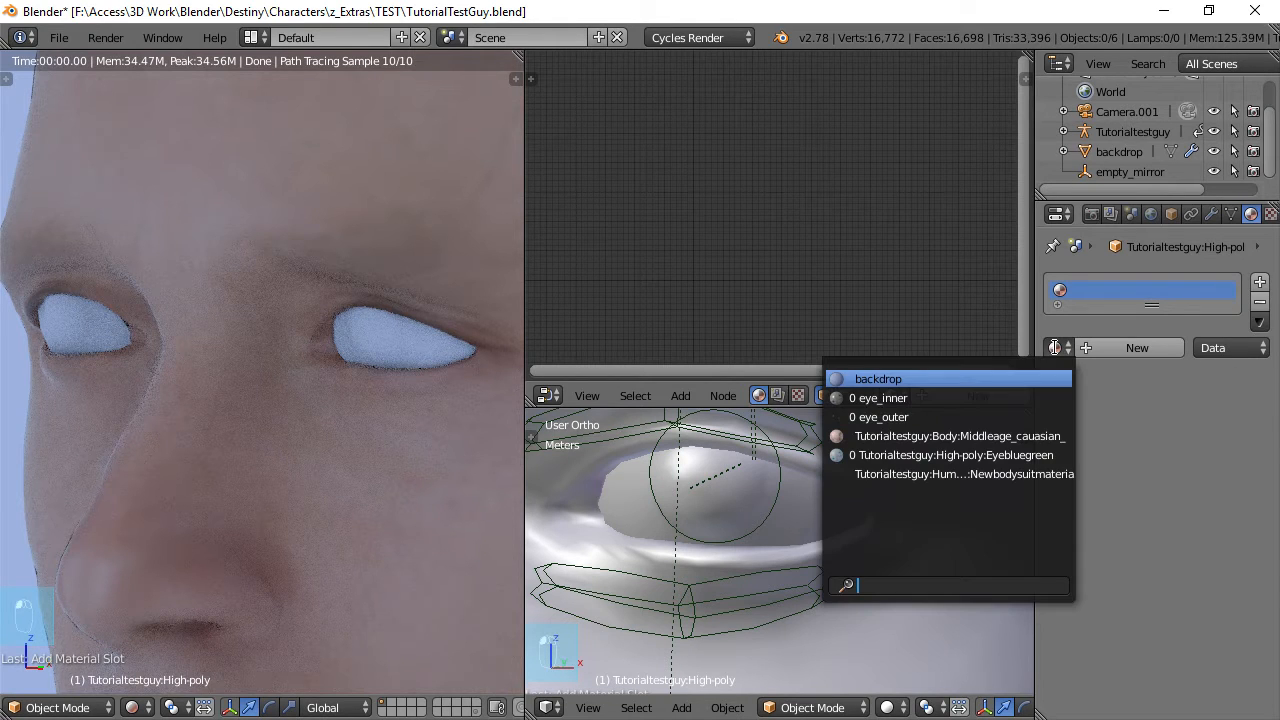
left_click(930, 398)
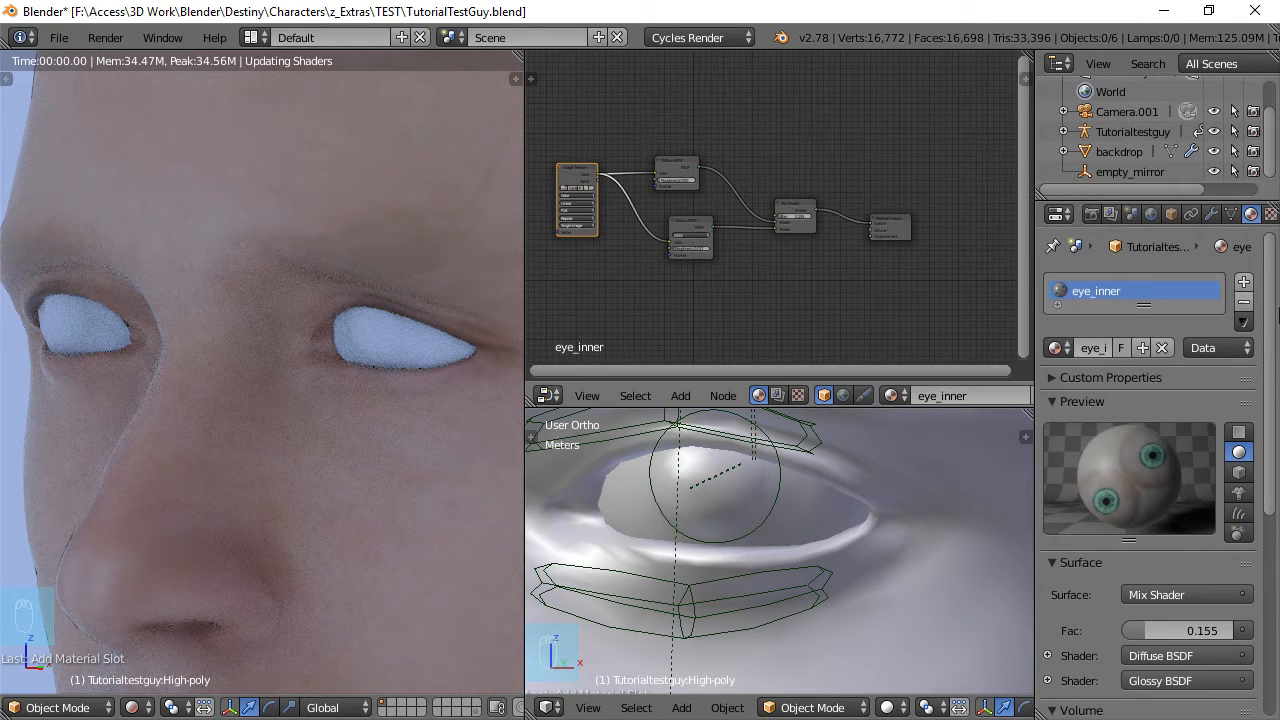
left_click(1243, 282)
left_click(1054, 395)
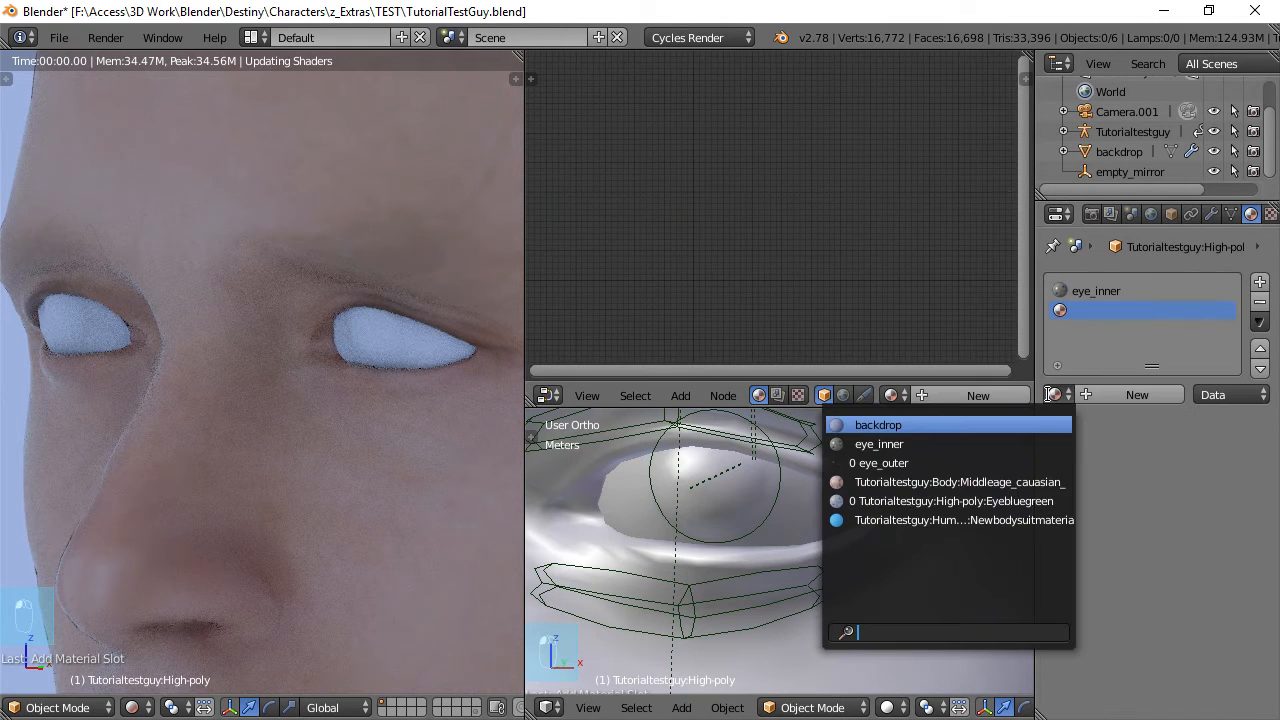
left_click(984, 463)
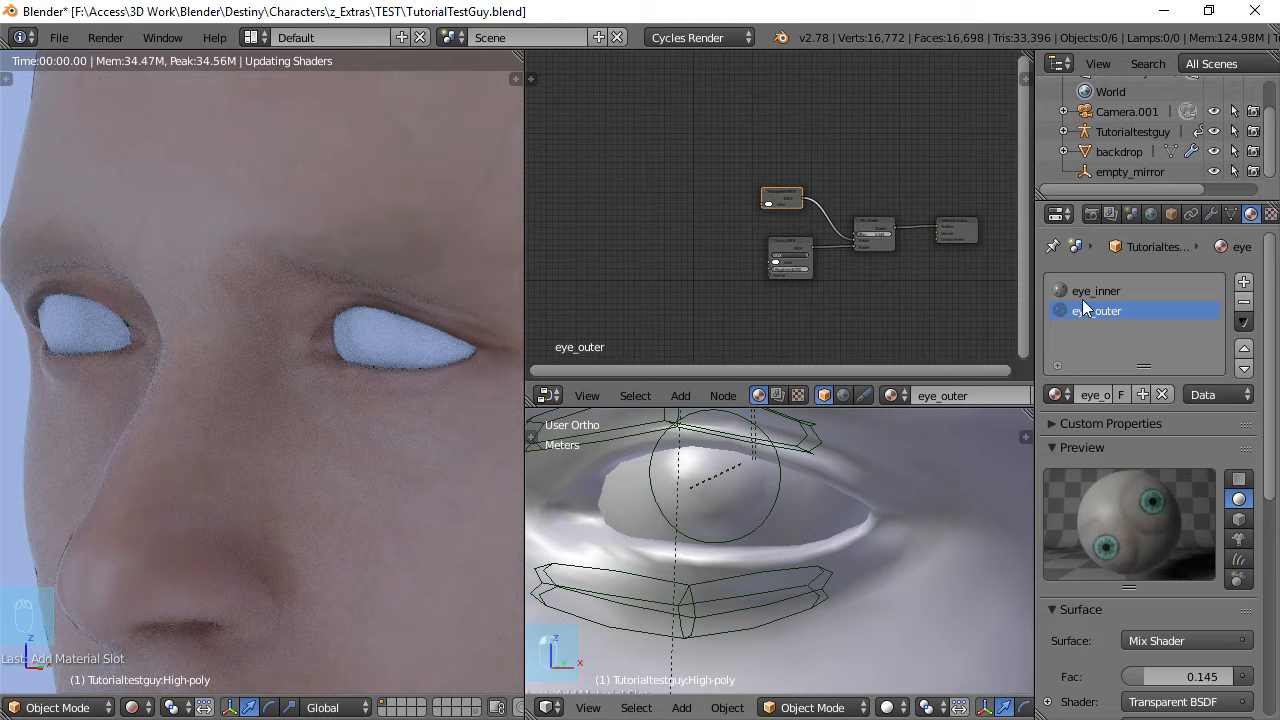
Add a third slot with a new default material to the eye mesh, and remove that slot again.
left_click(1244, 284)
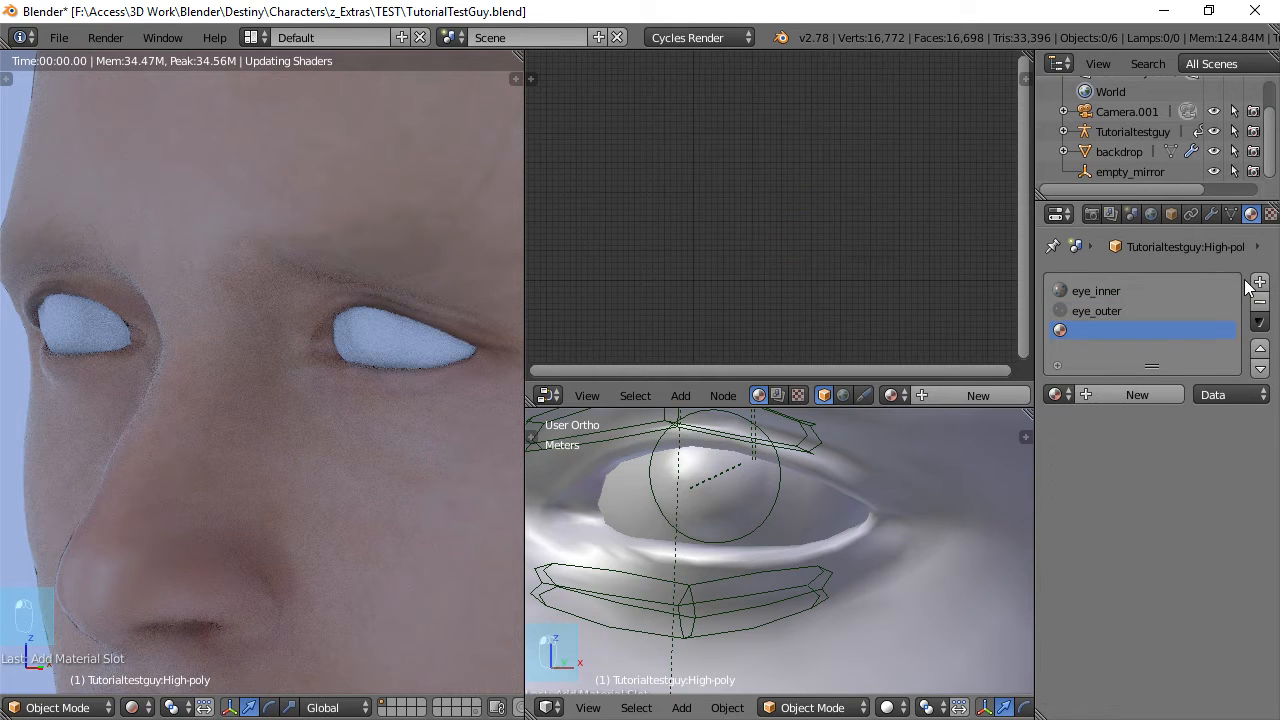
left_click(1120, 394)
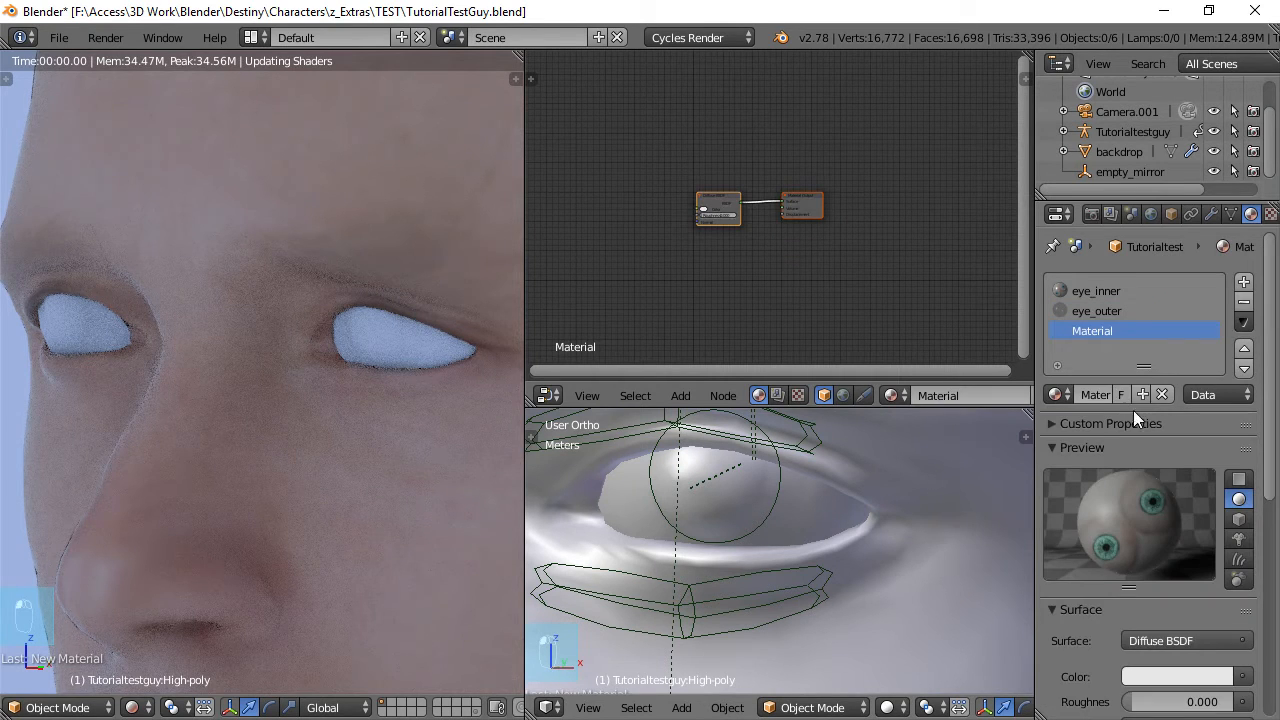
left_click(1100, 396)
left_click(1099, 336)
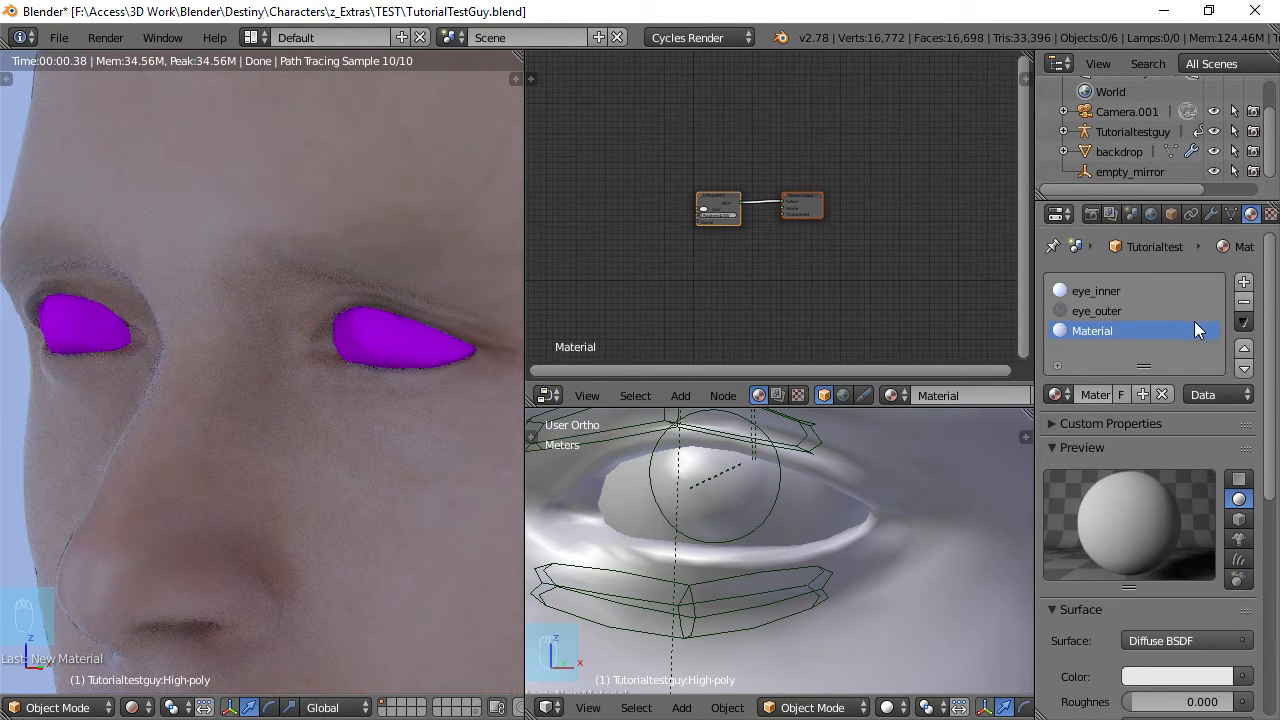
left_click(1244, 302)
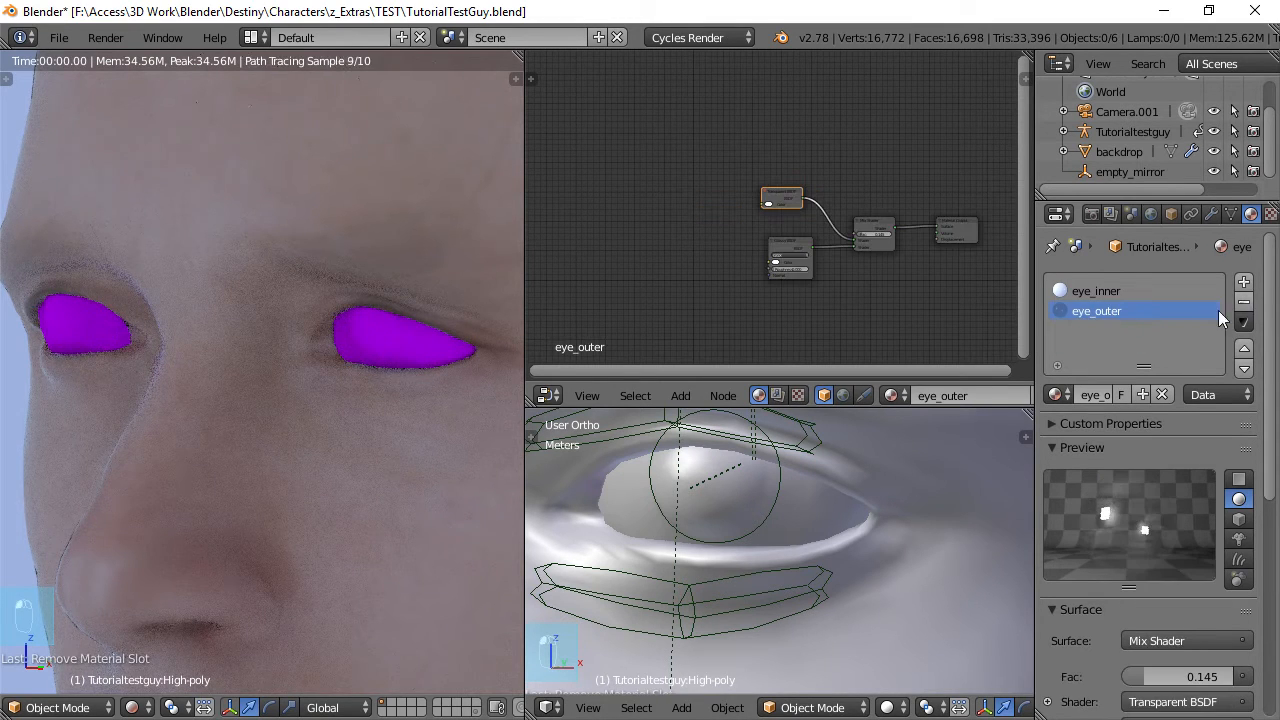
Select the eye_inner material and show its nodes in a maximized node editor.
left_click(1093, 291)
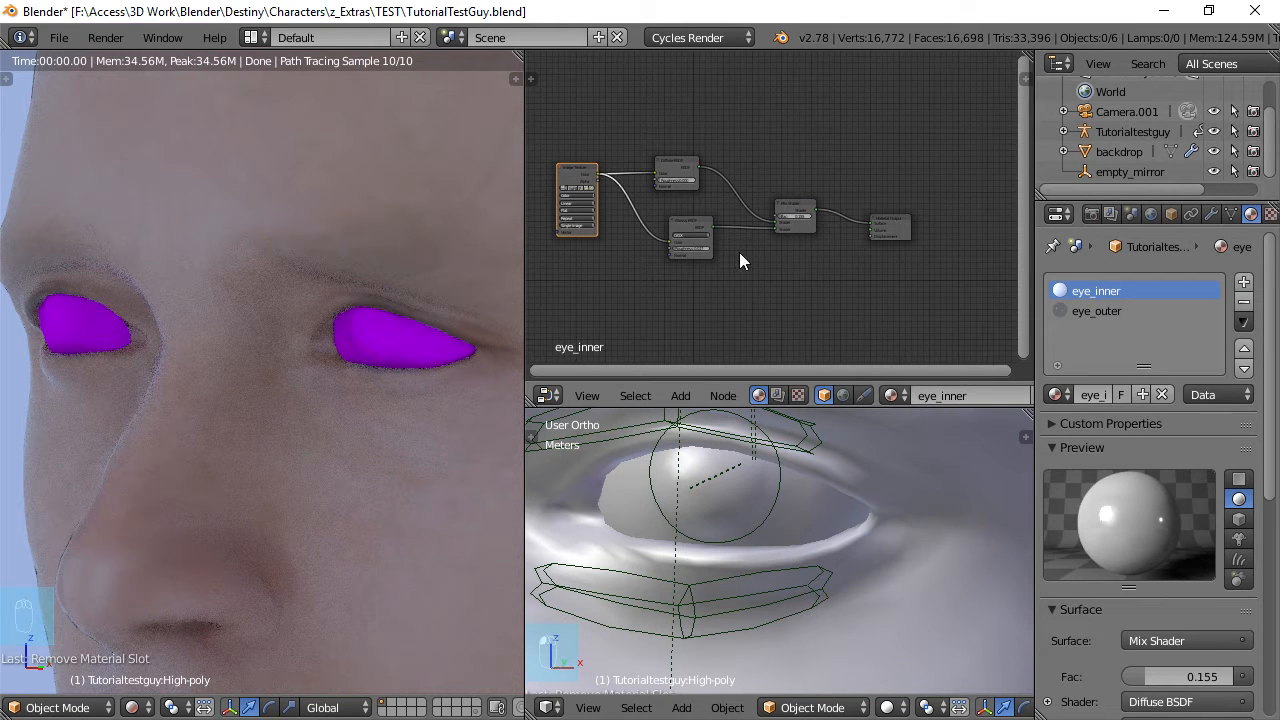
scroll(824, 267, "up", 2)
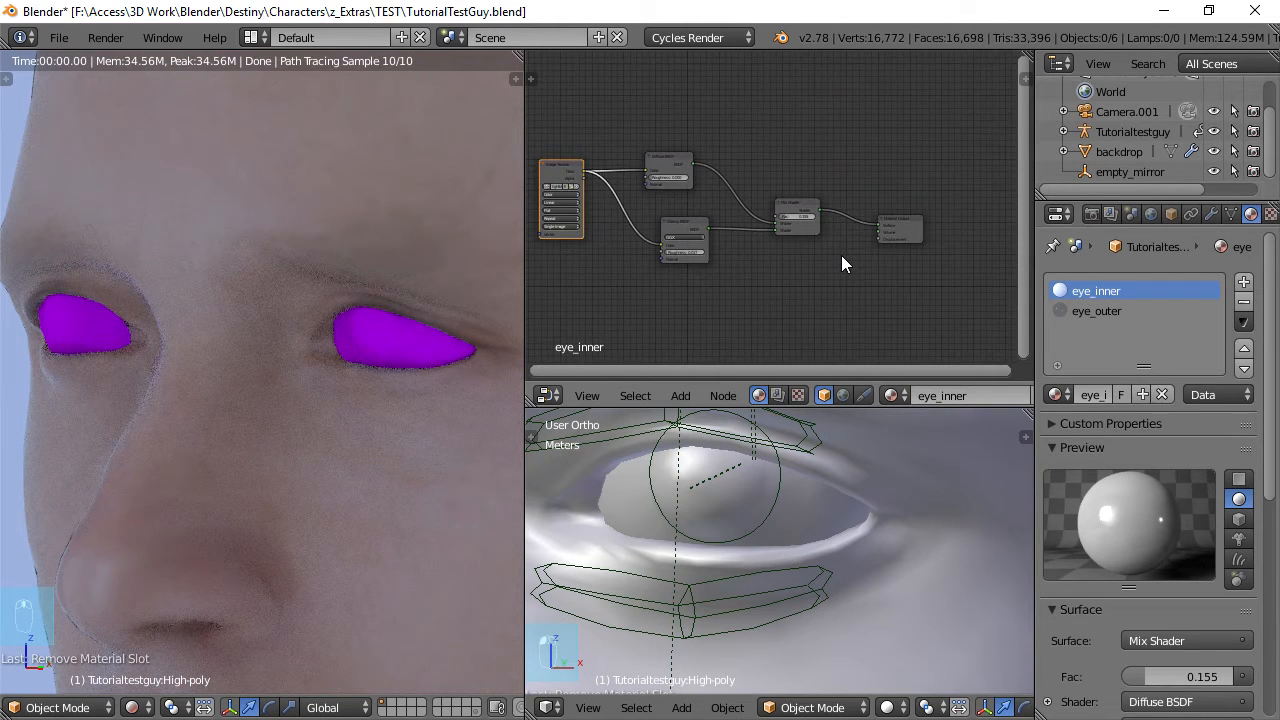
key("ctrl+Up")
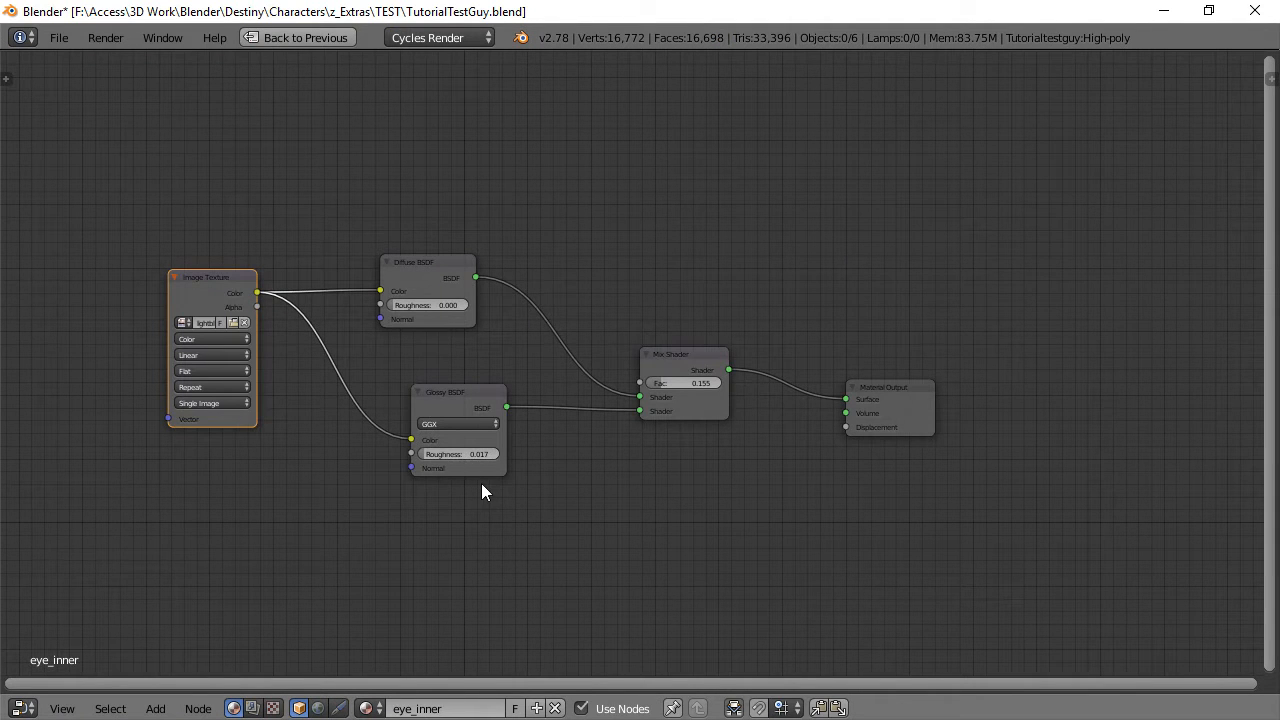
scroll(481, 483, "up", 4)
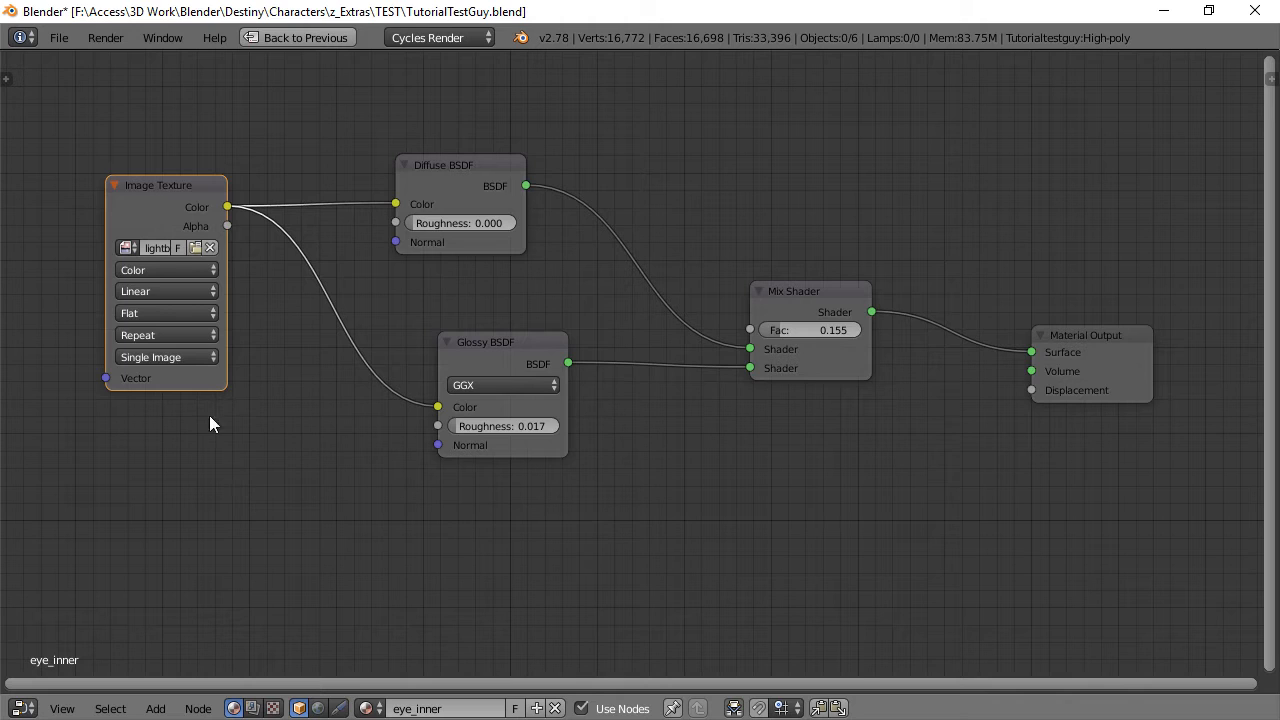
Add a second Image Texture node below the existing one in the eye_inner material.
key("shift+a")
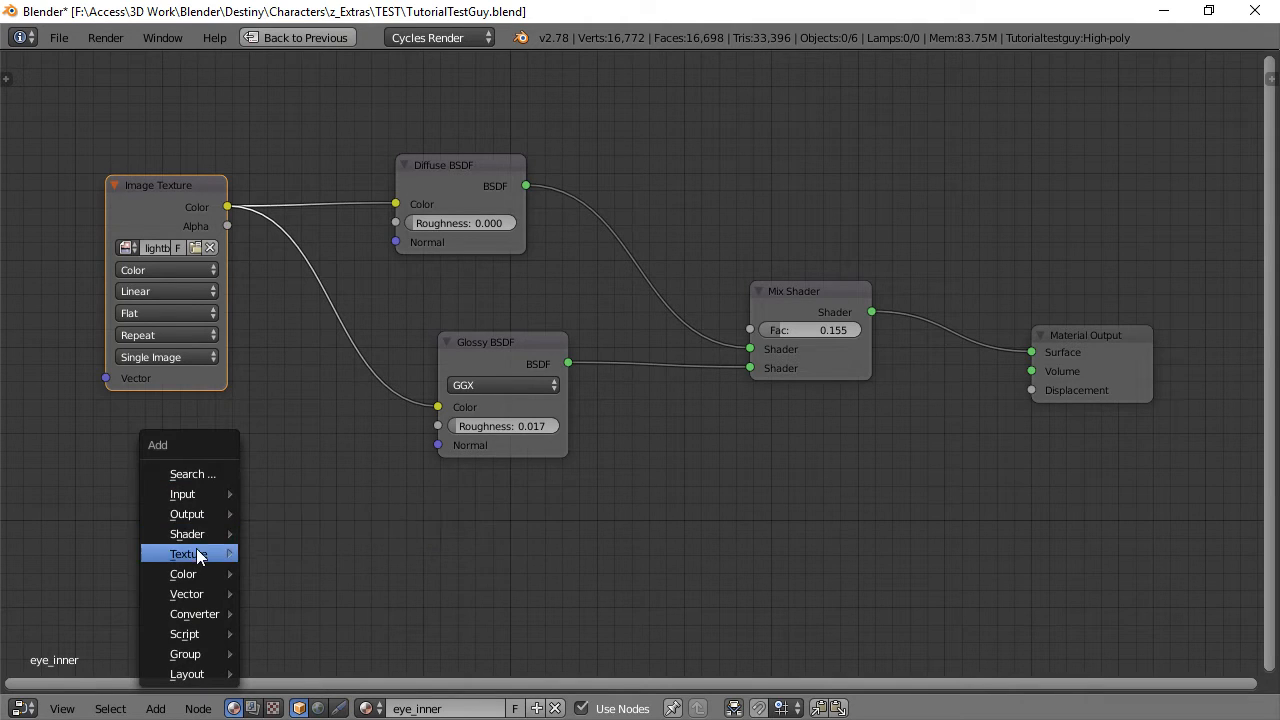
mouse_move(195, 554)
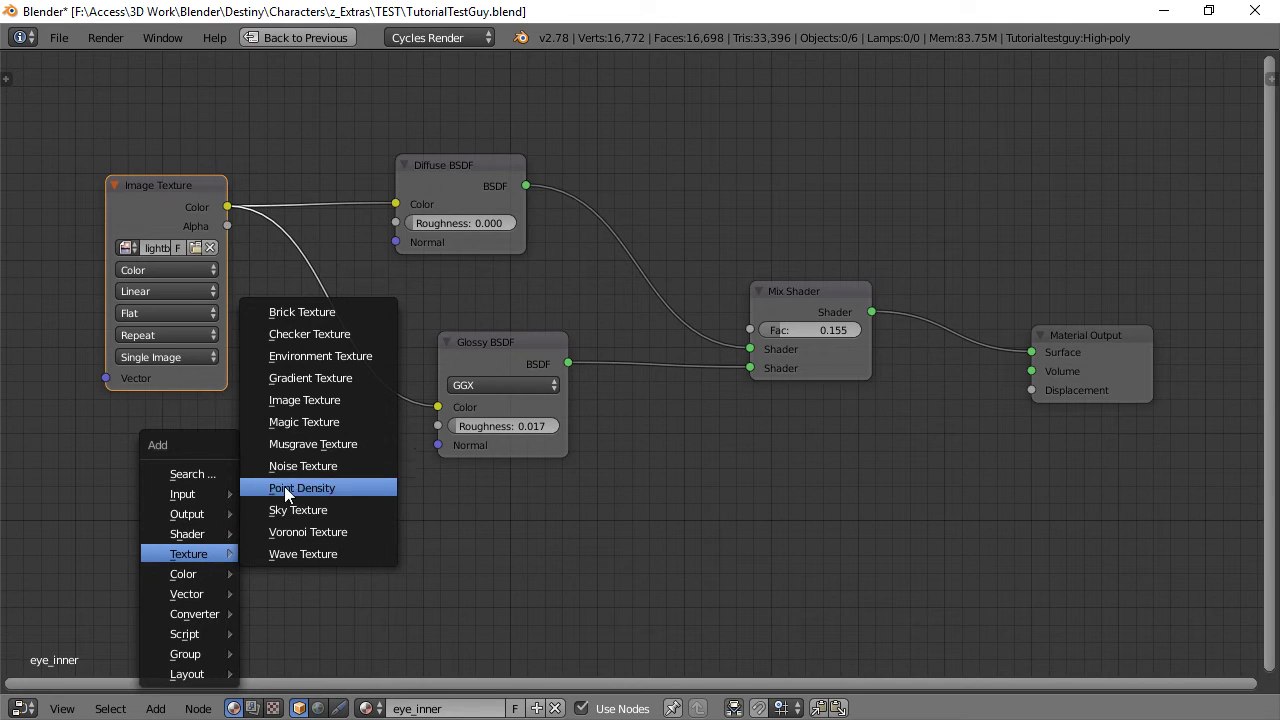
left_click(308, 399)
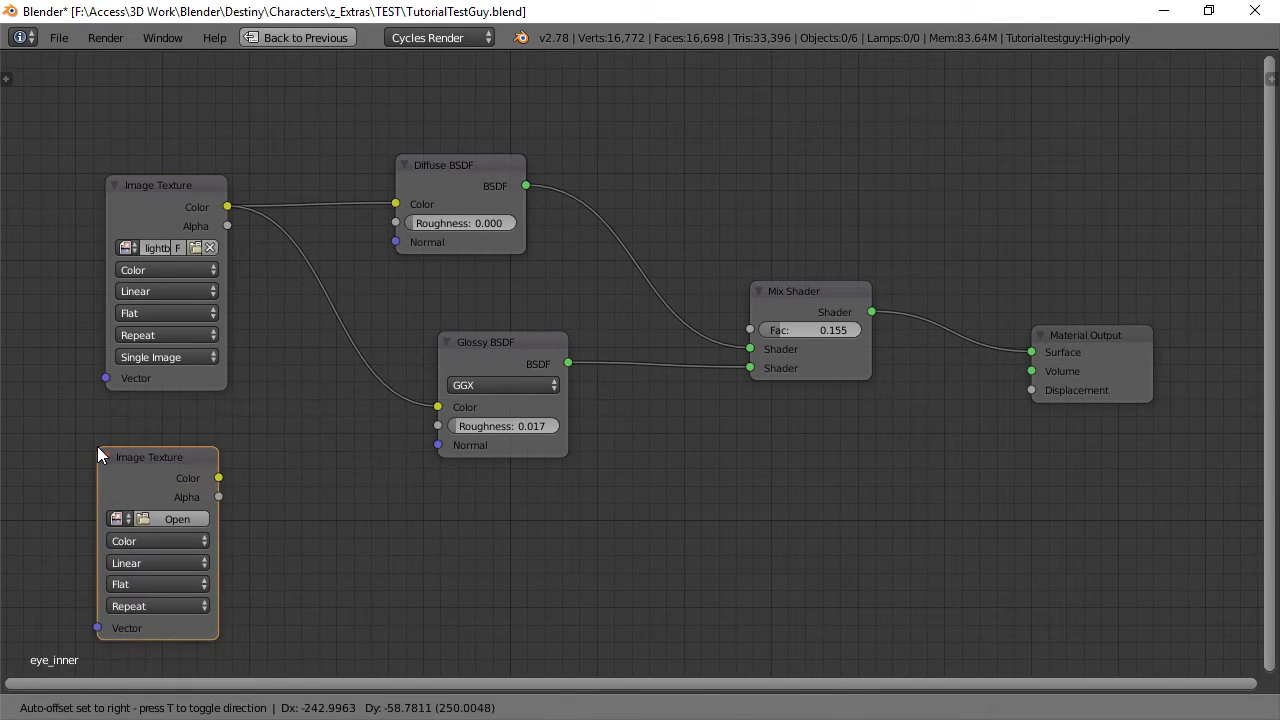
left_click(99, 448)
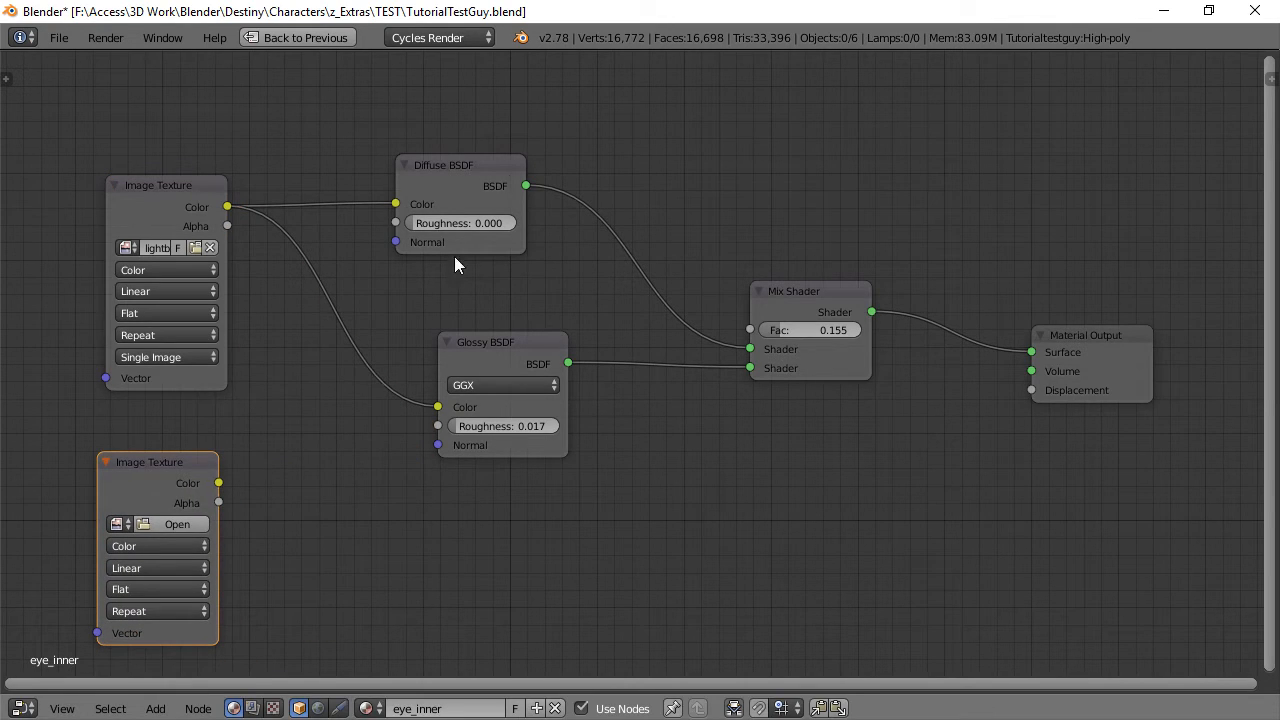
Add a Diffuse BSDF node below the existing Glossy BSDF, and a second Glossy BSDF node beneath it.
key("shift+a")
mouse_move(455, 550)
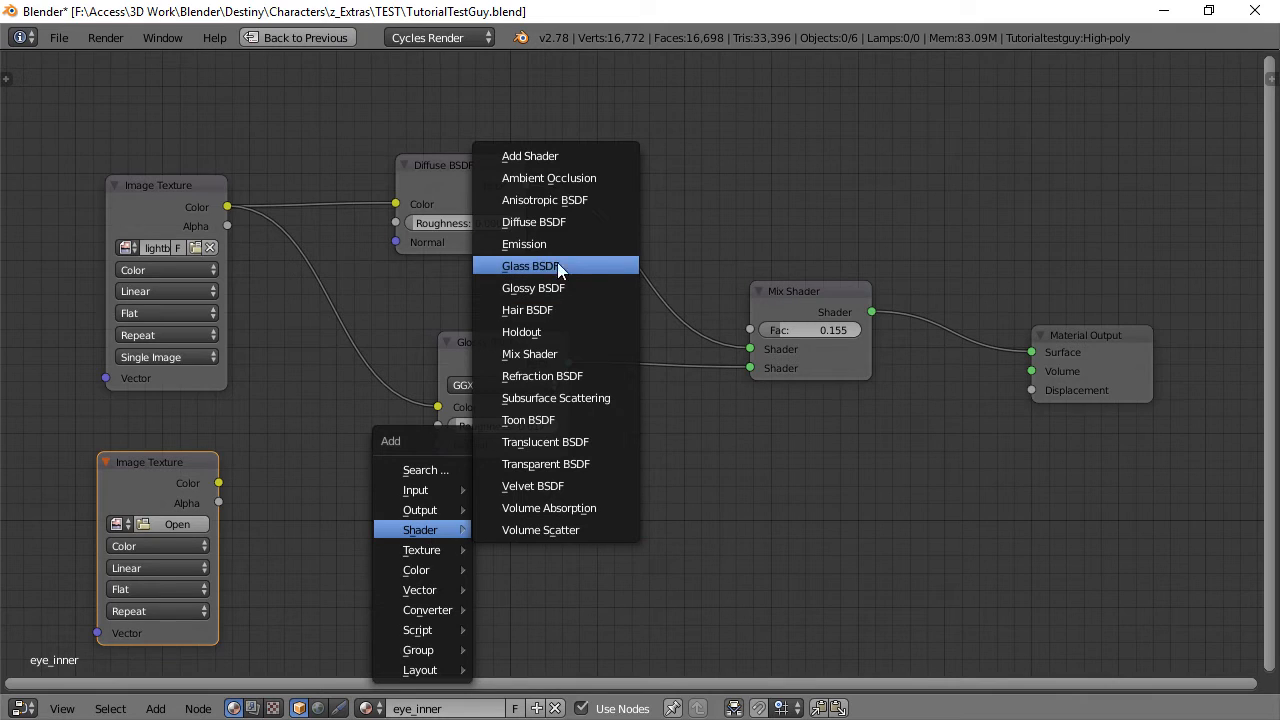
left_click(552, 224)
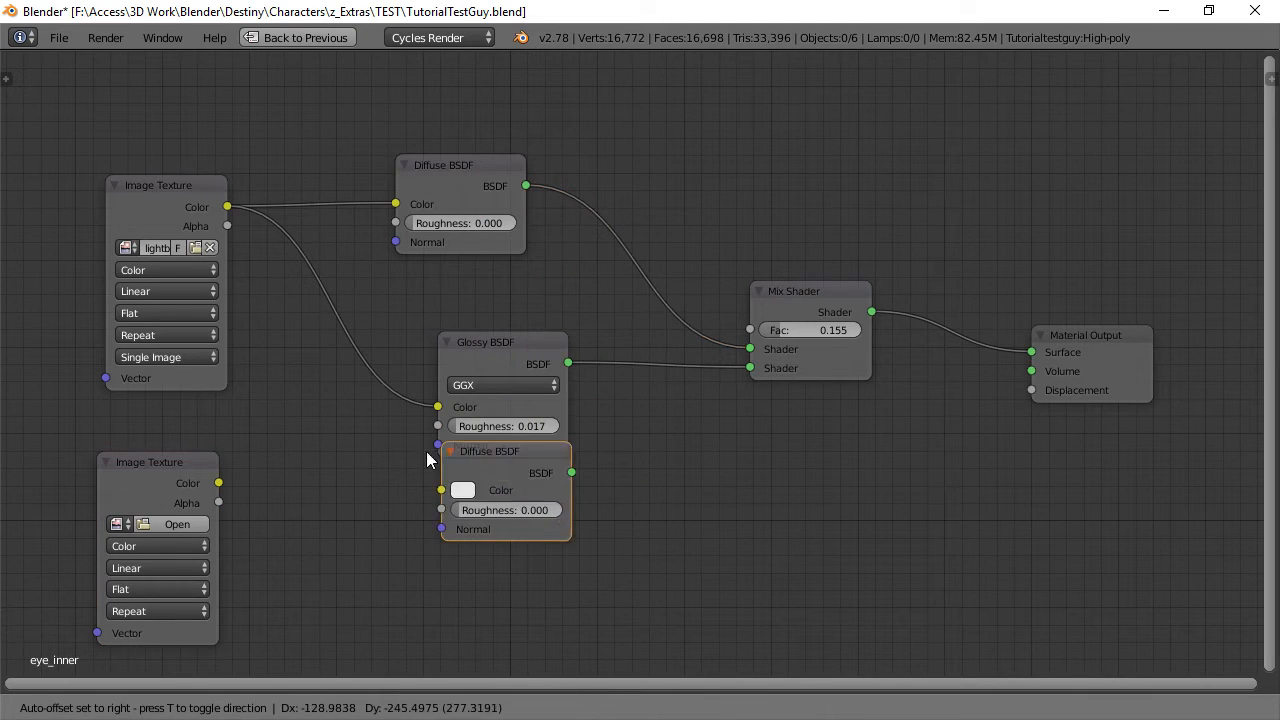
left_click(436, 499)
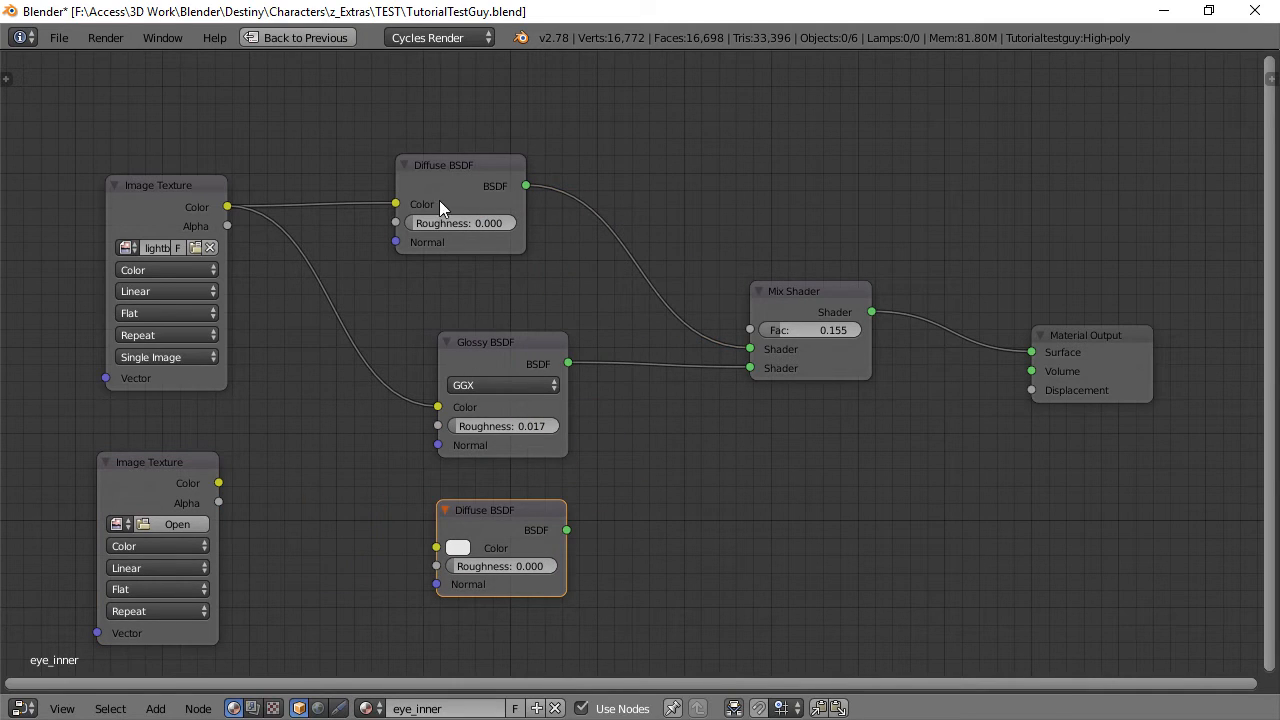
scroll(643, 423, "down", 1)
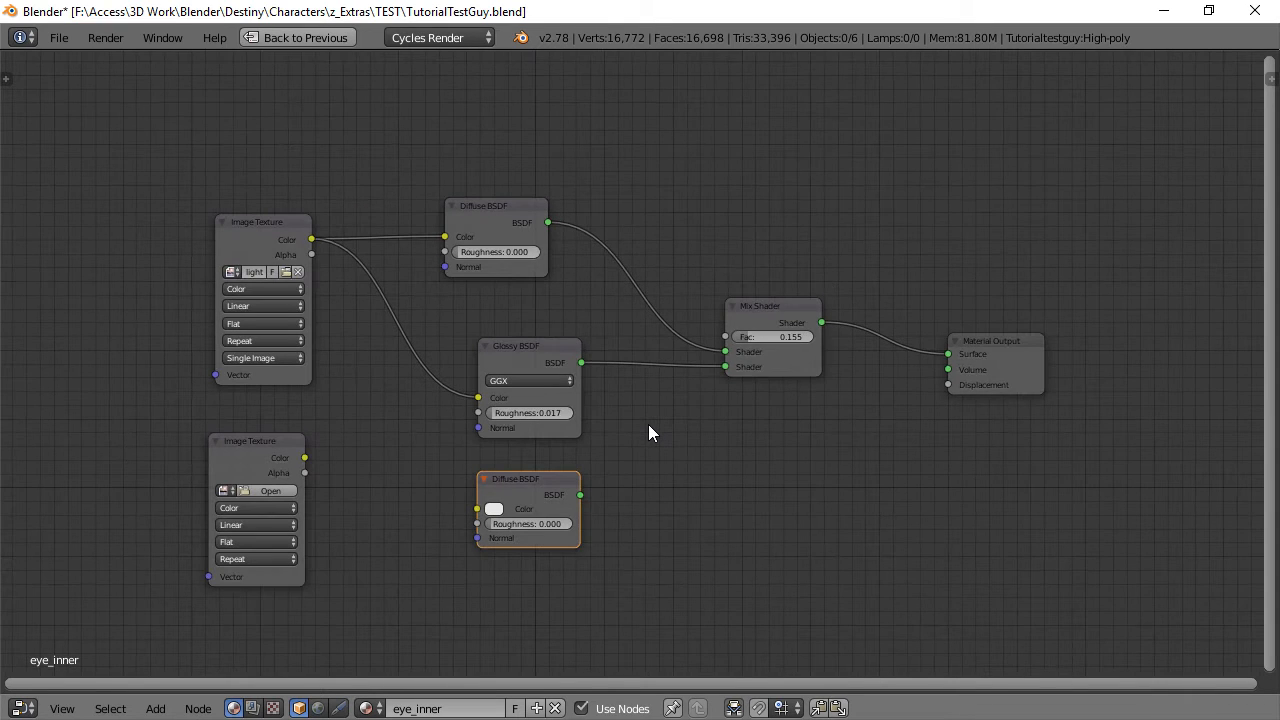
key("shift+a")
mouse_move(649, 427)
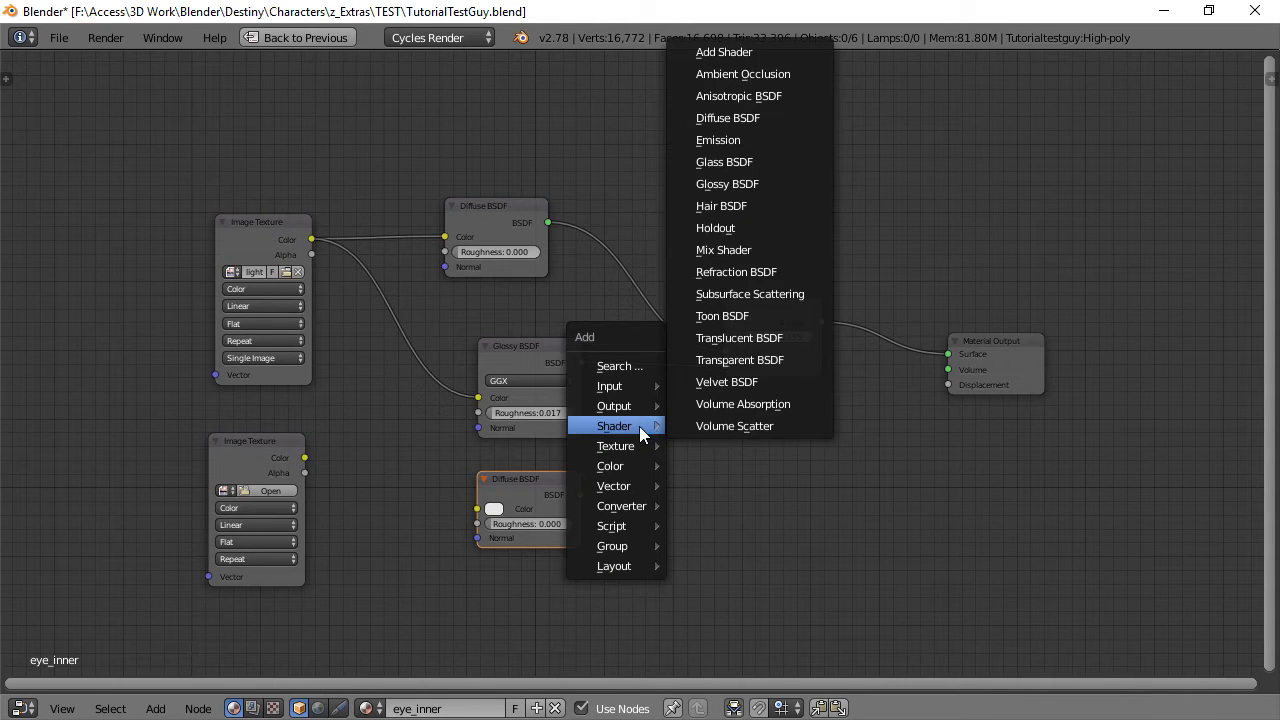
left_click(736, 189)
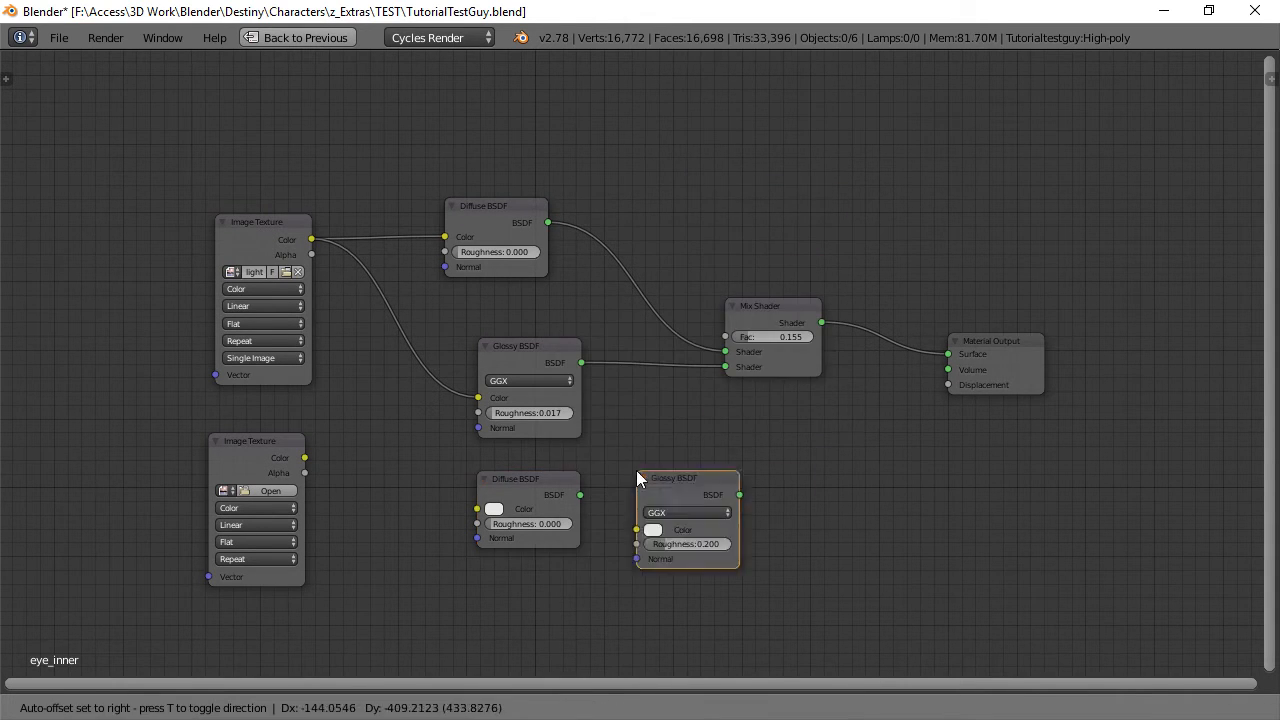
left_click(487, 590)
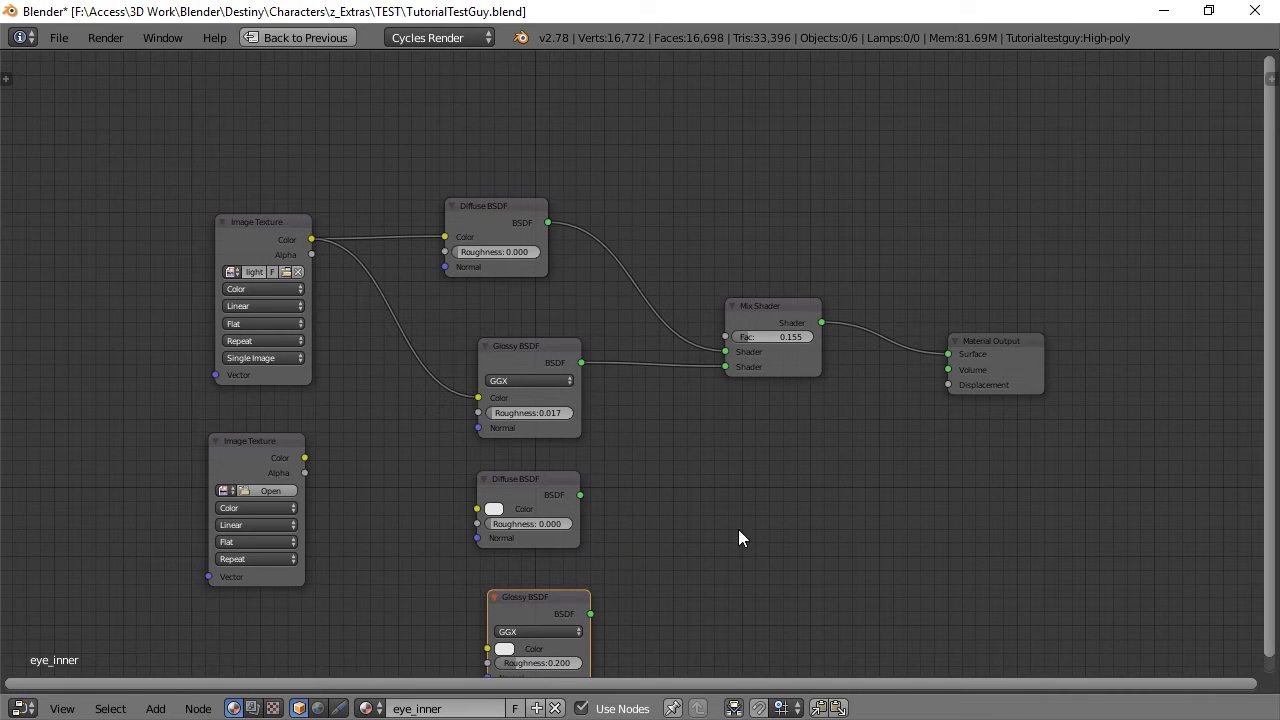
Add a second Mix Shader beside the new shader nodes and a second Material Output node beyond it.
key("shift+a")
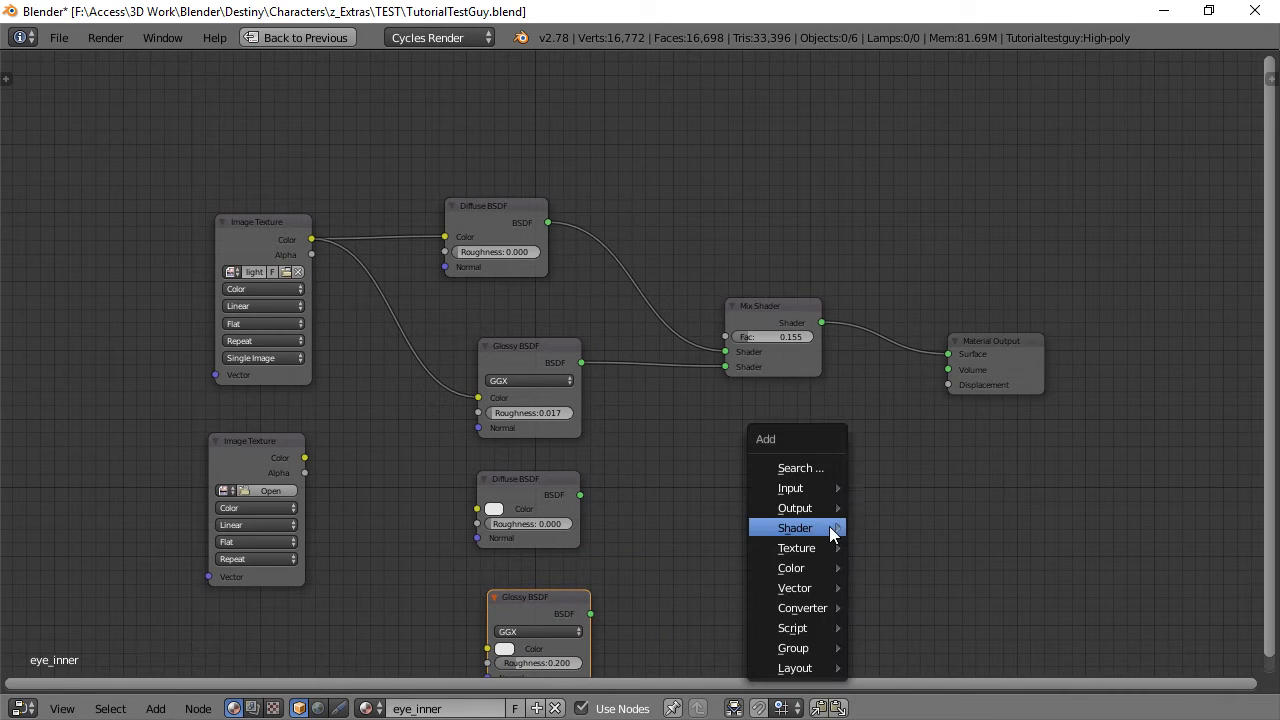
mouse_move(845, 527)
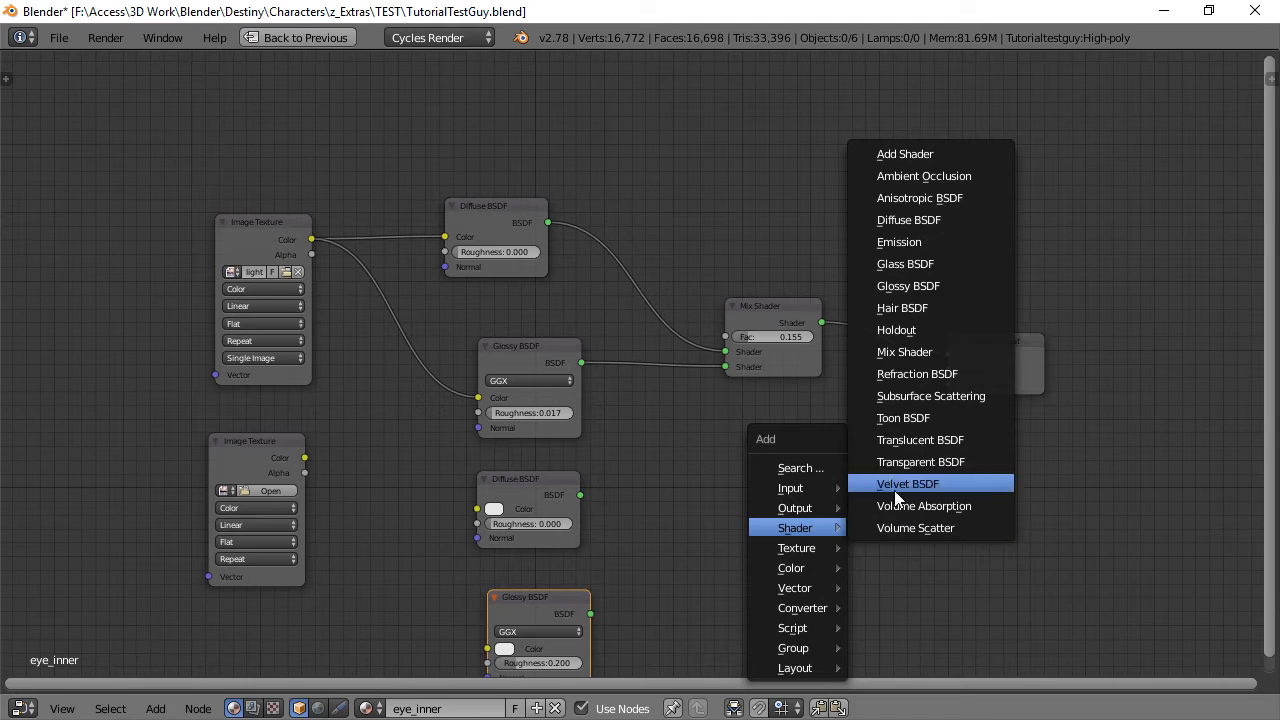
left_click(901, 352)
left_click(680, 512)
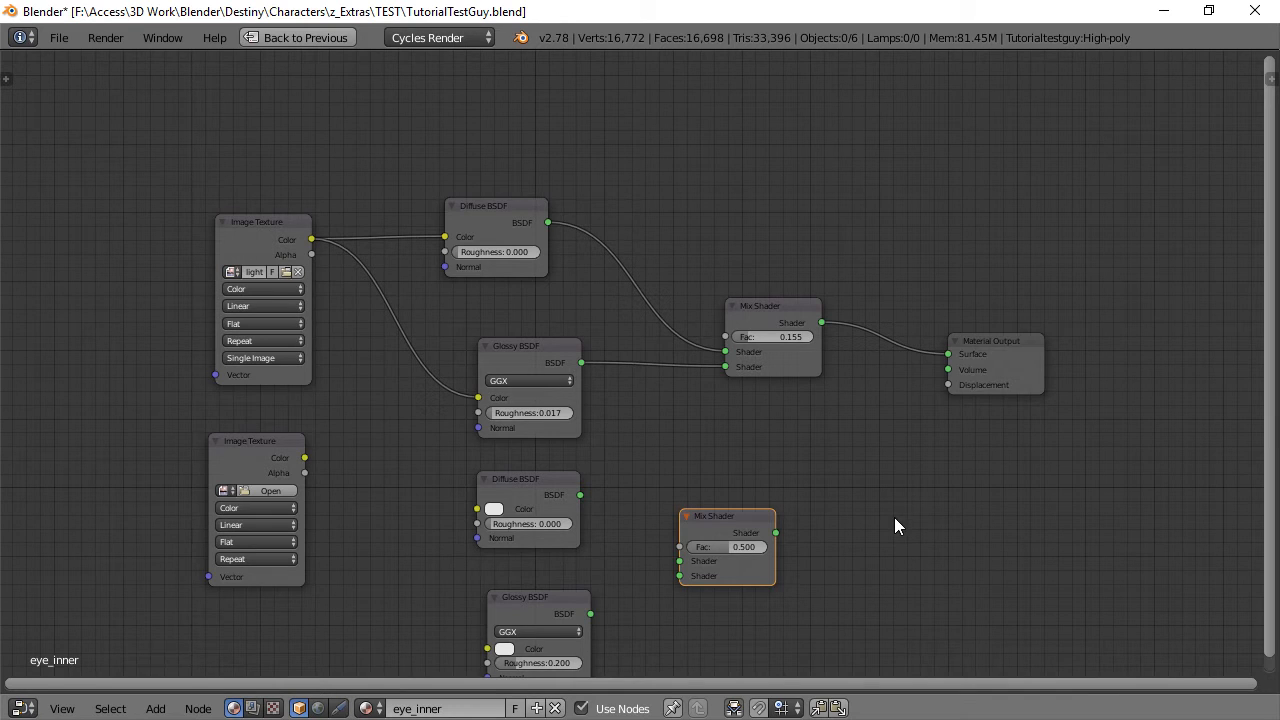
key("shift+a")
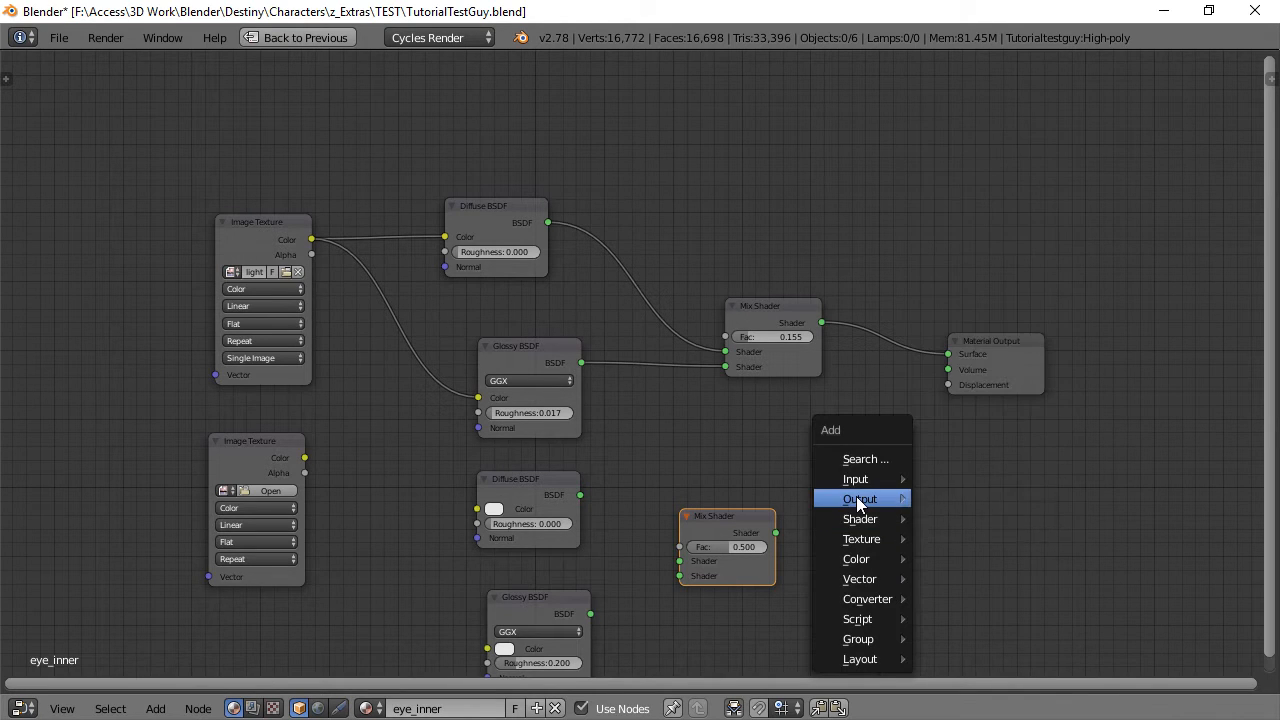
mouse_move(857, 503)
left_click(968, 519)
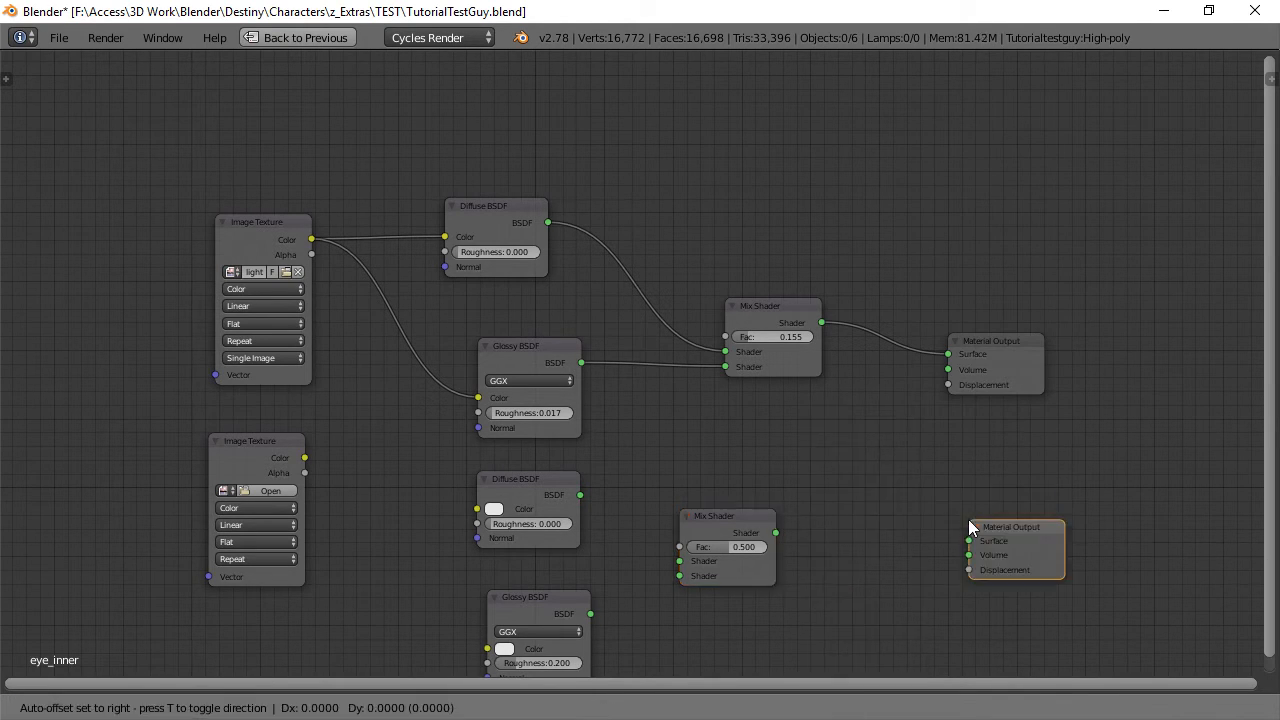
left_click(903, 513)
Set the new Glossy BSDF's roughness to 0.017 and brighten its color to full white.
middle_click_drag(699, 487, 685, 391)
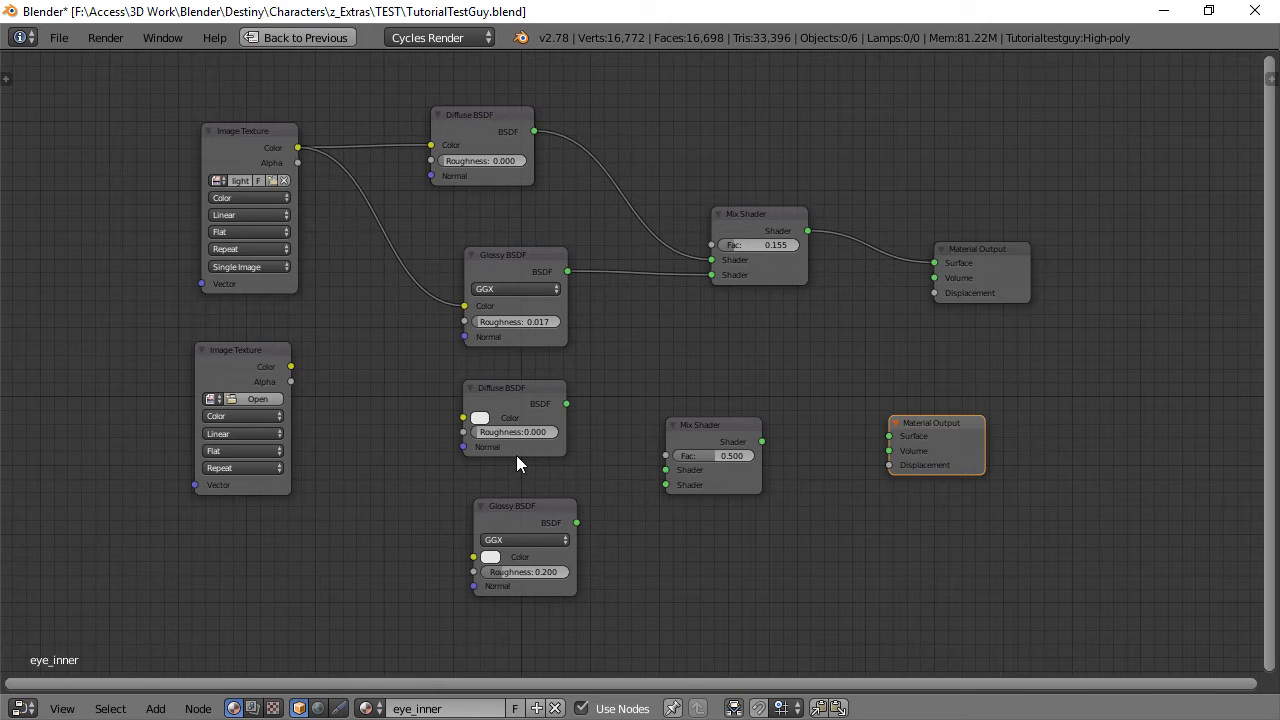
left_click(520, 572)
key("BackSpace")
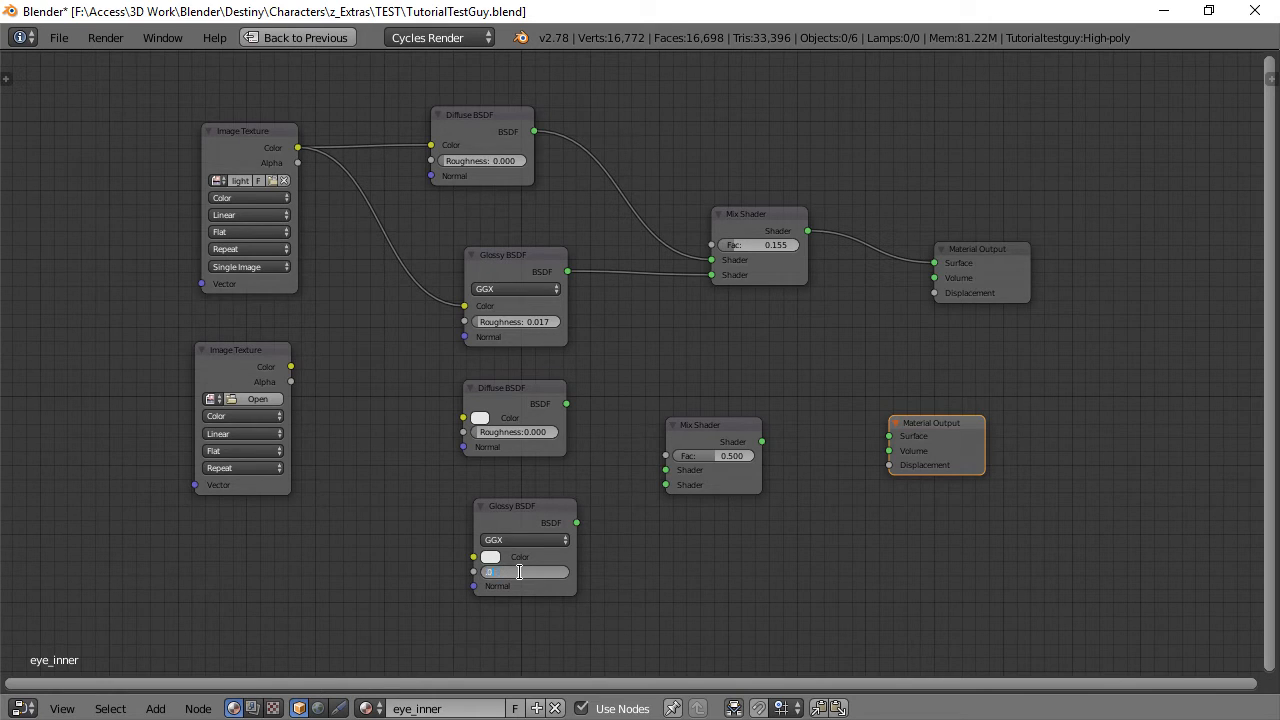
type(".017")
key("Return")
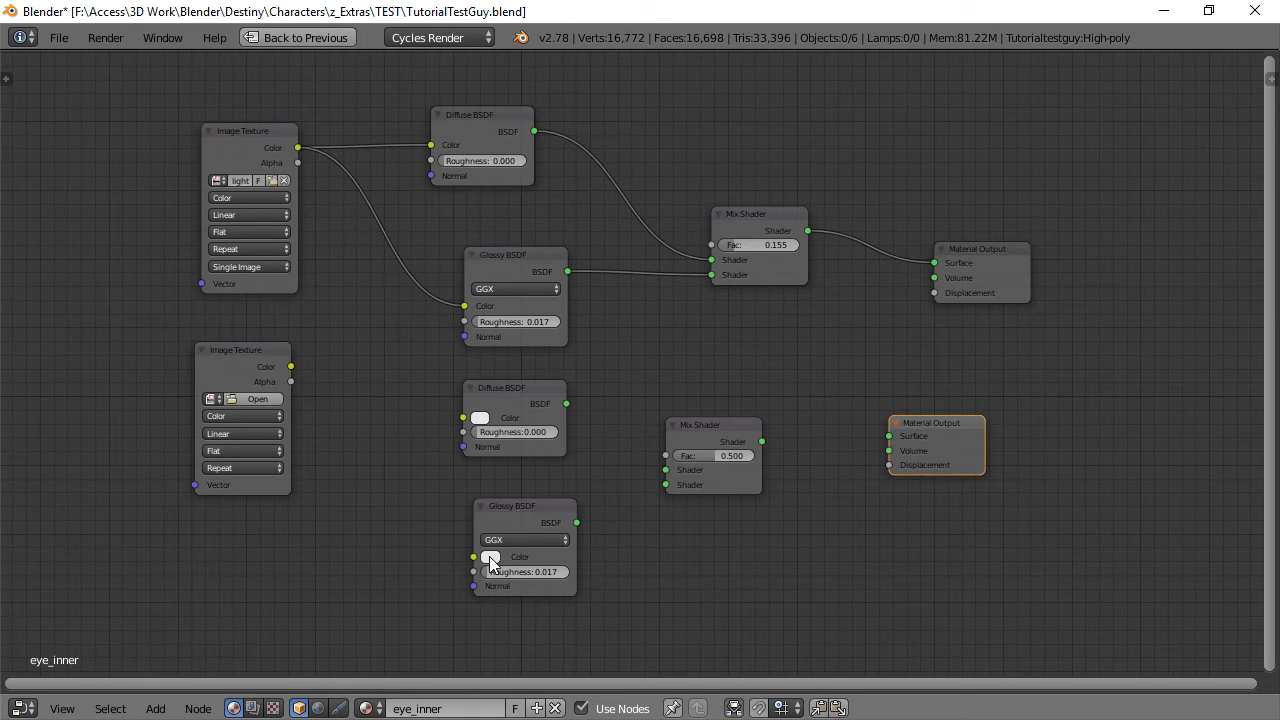
left_click(490, 563)
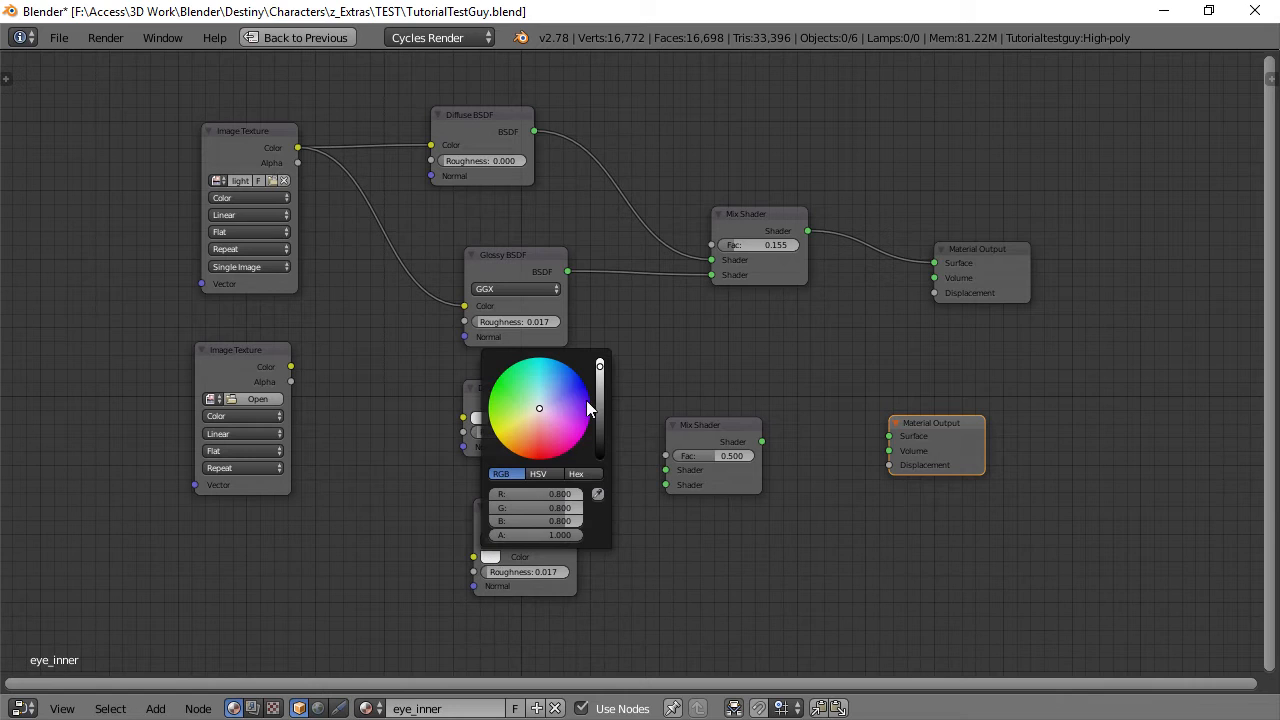
left_click_drag(600, 371, 600, 360)
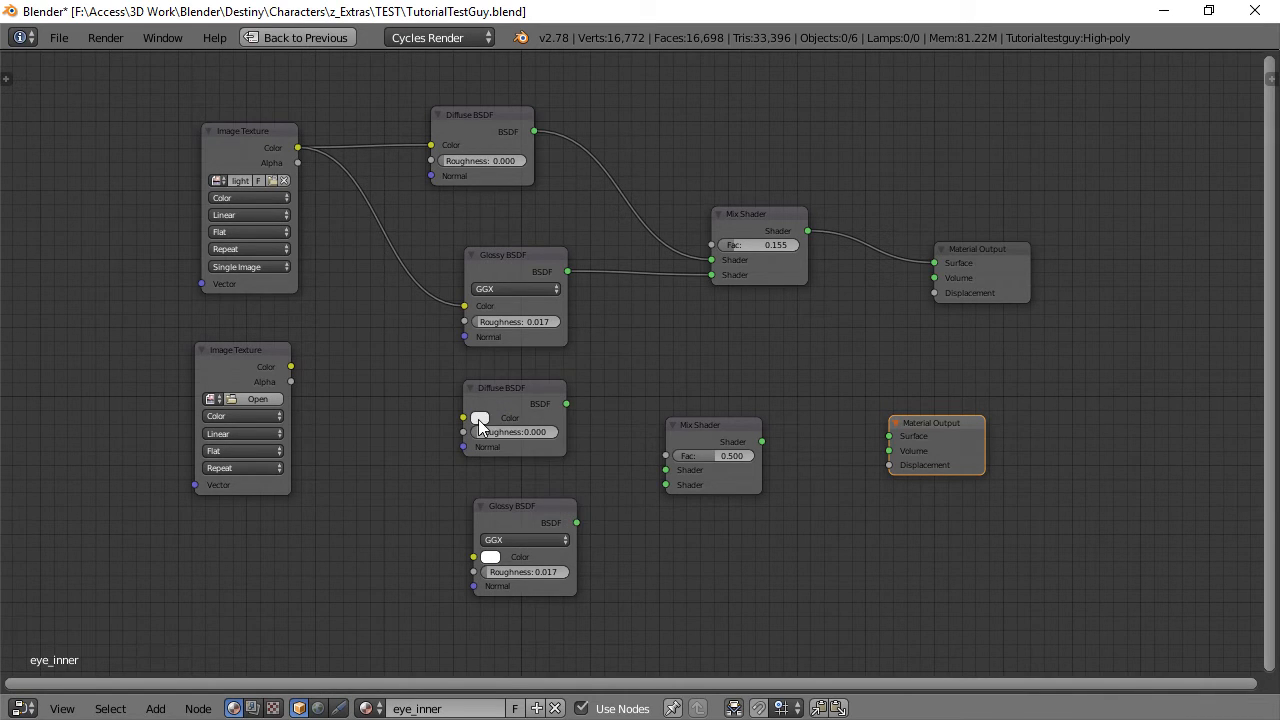
Unlink the image texture from the original Glossy BSDF to check its color, and reconnect the link.
left_click(479, 418)
left_click_drag(464, 305, 437, 321)
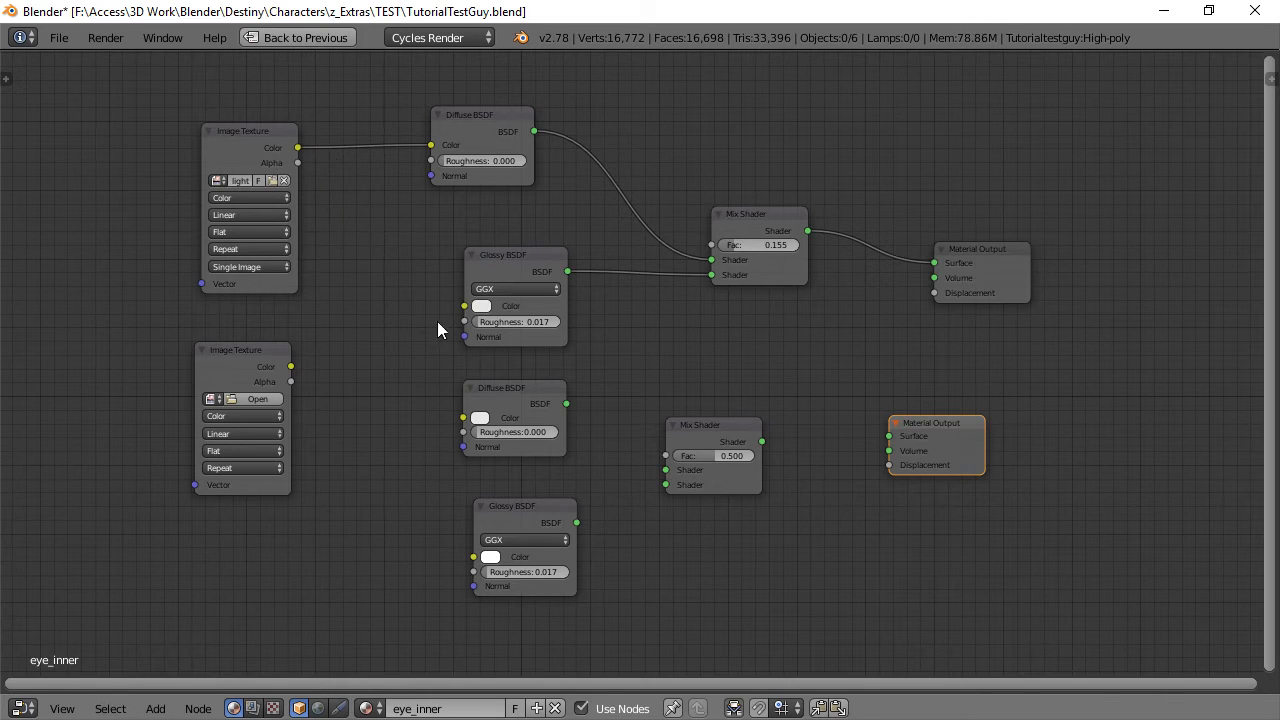
left_click(480, 306)
left_click_drag(299, 147, 464, 305)
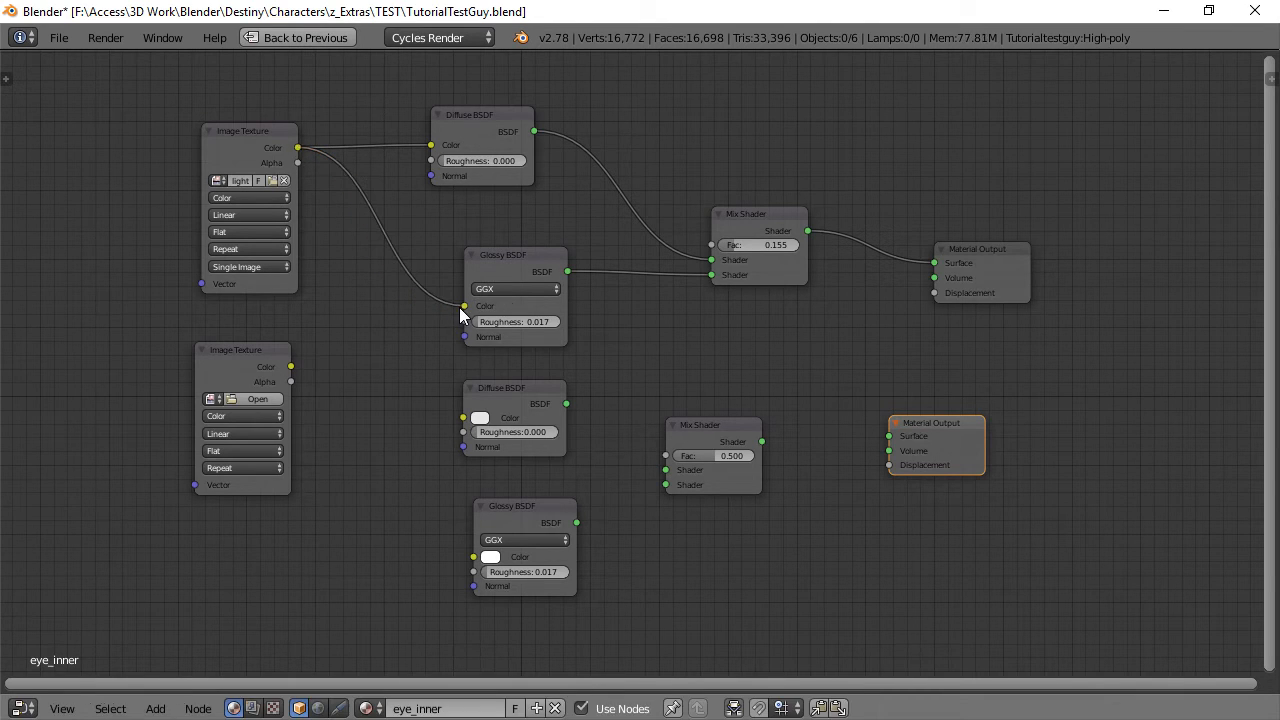
Load bluegreen_eye.png from the makehuman v1 exports textures folder into the original Image Texture node.
left_click(272, 180)
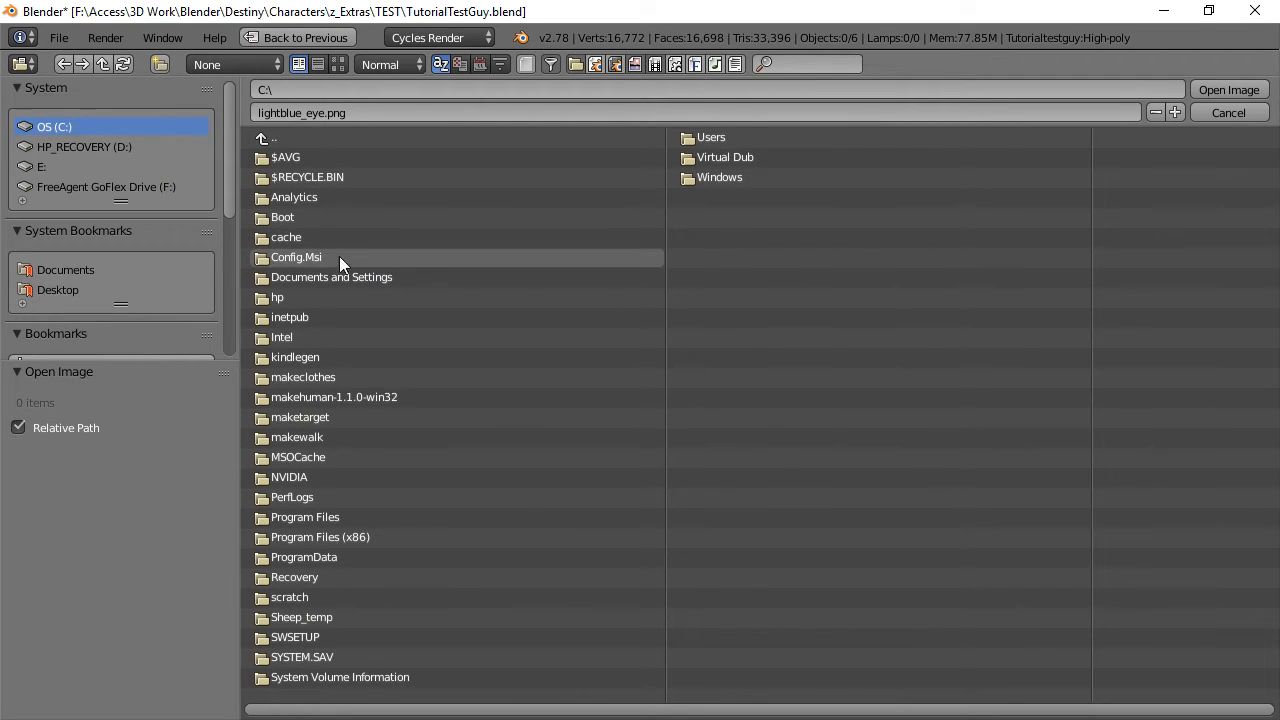
left_click(59, 269)
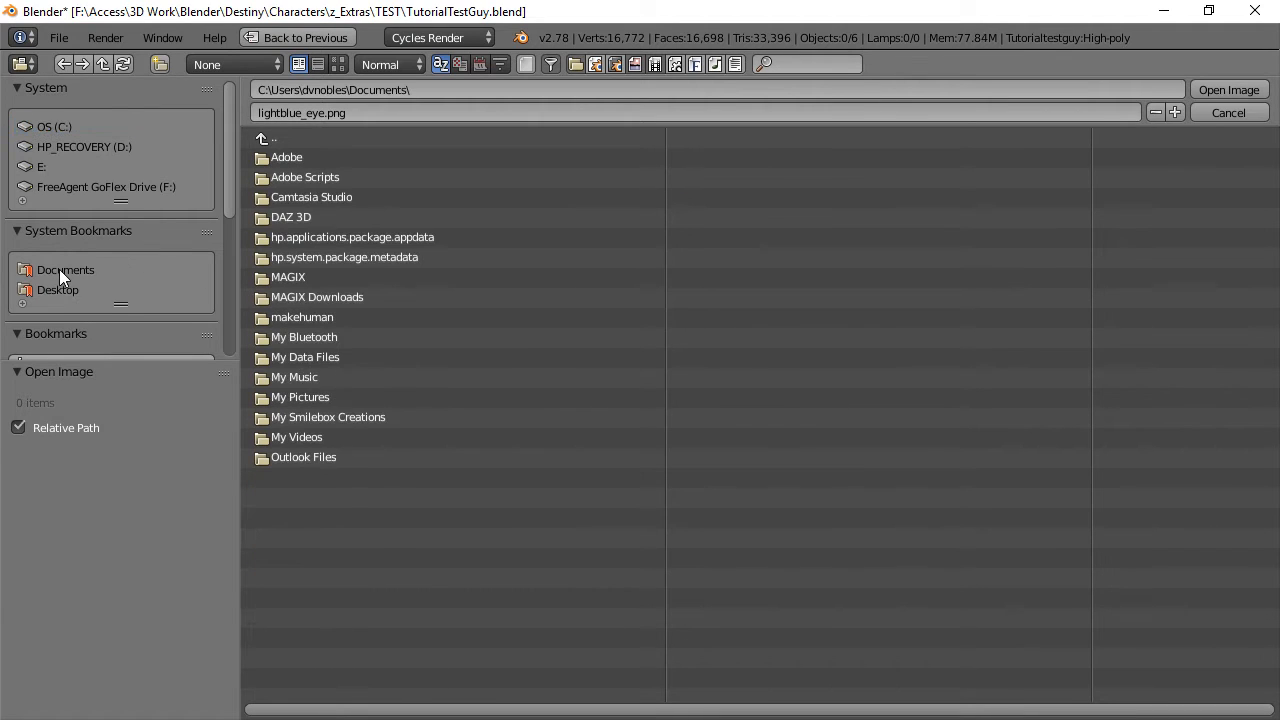
left_click(303, 316)
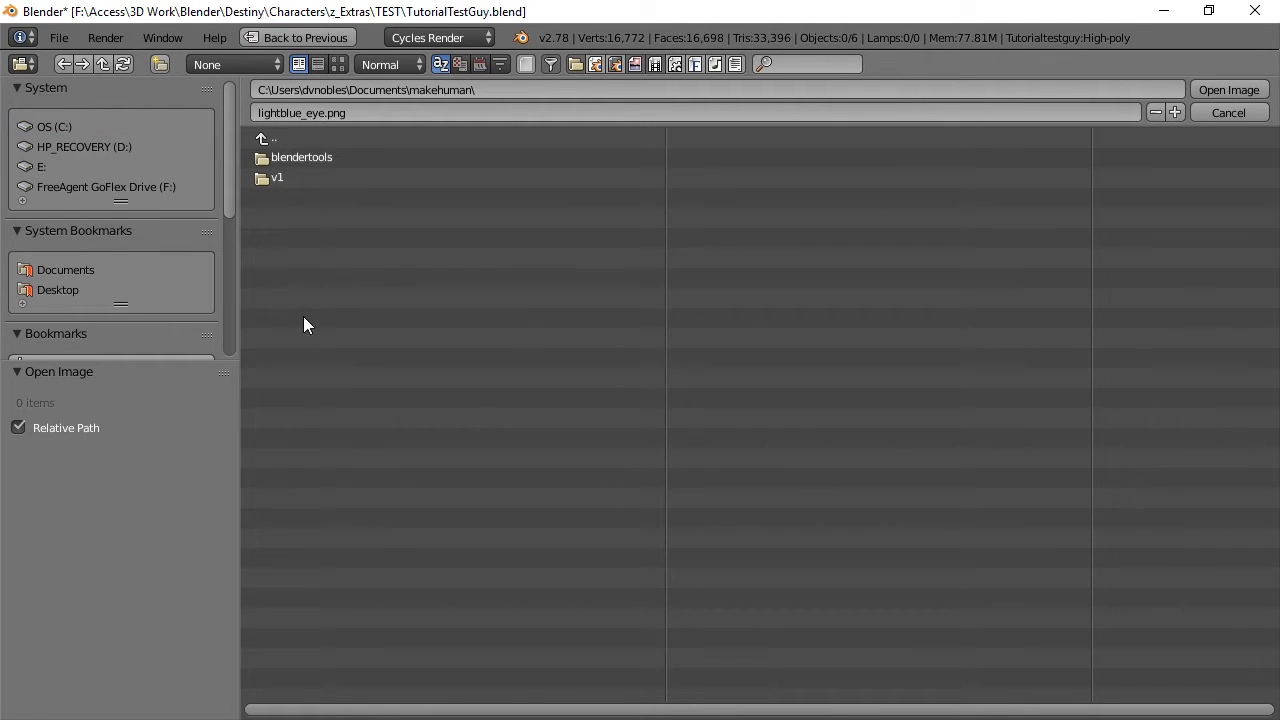
left_click(266, 176)
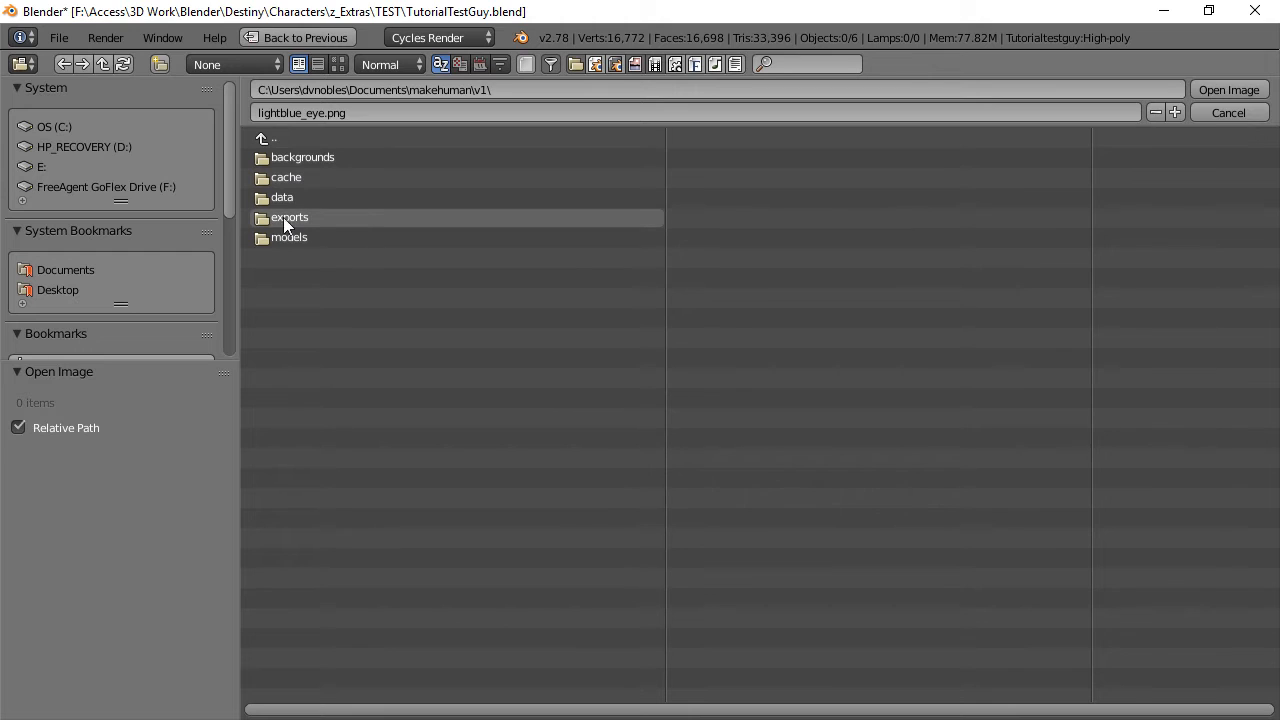
left_click(280, 217)
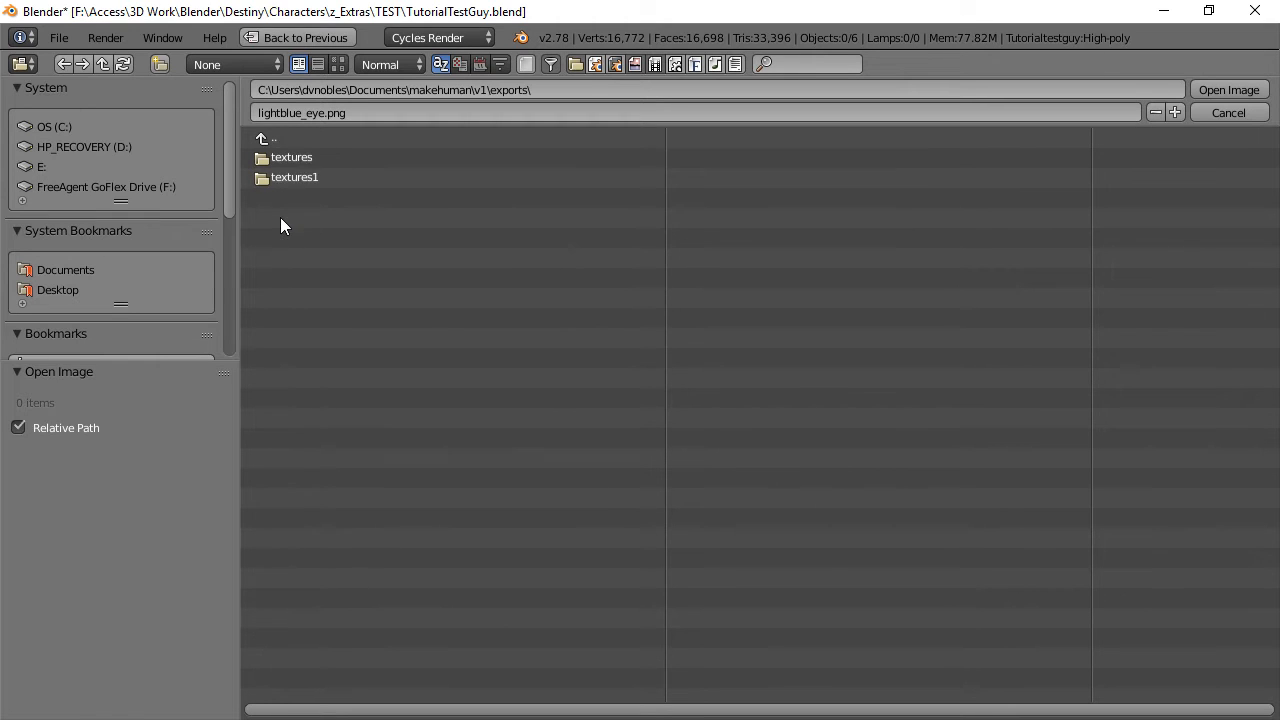
left_click(283, 157)
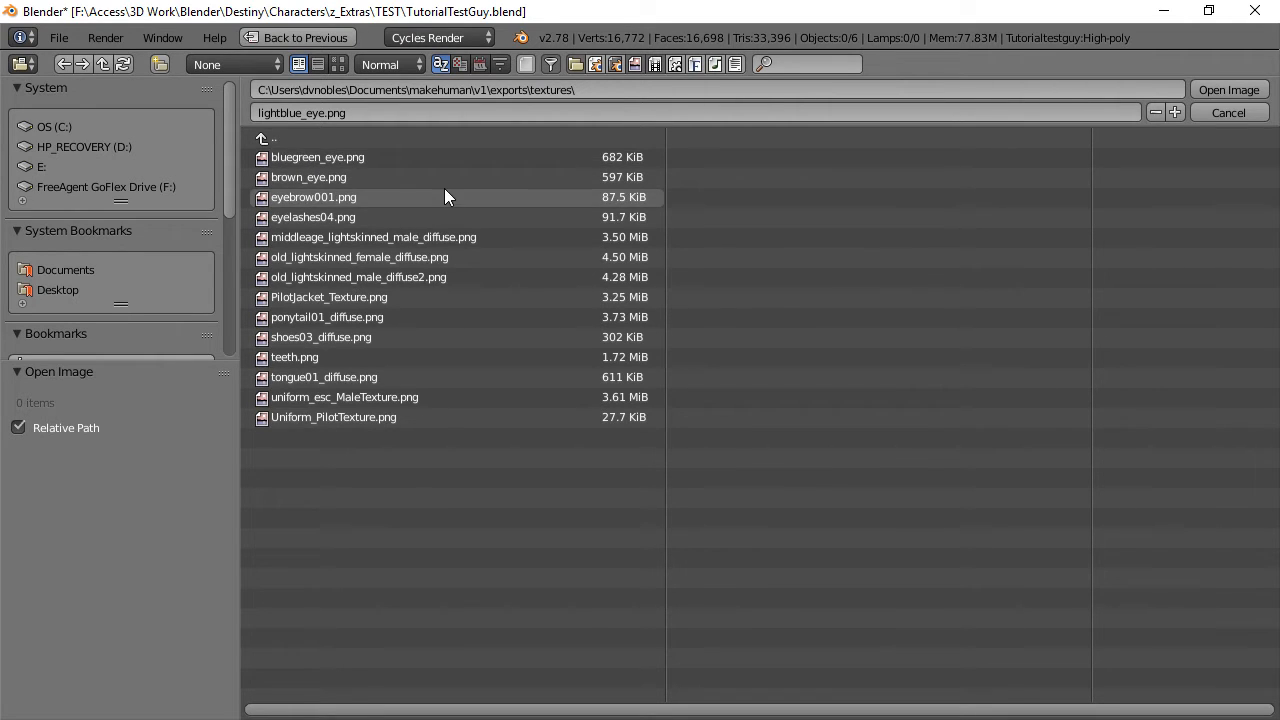
double_click(295, 157)
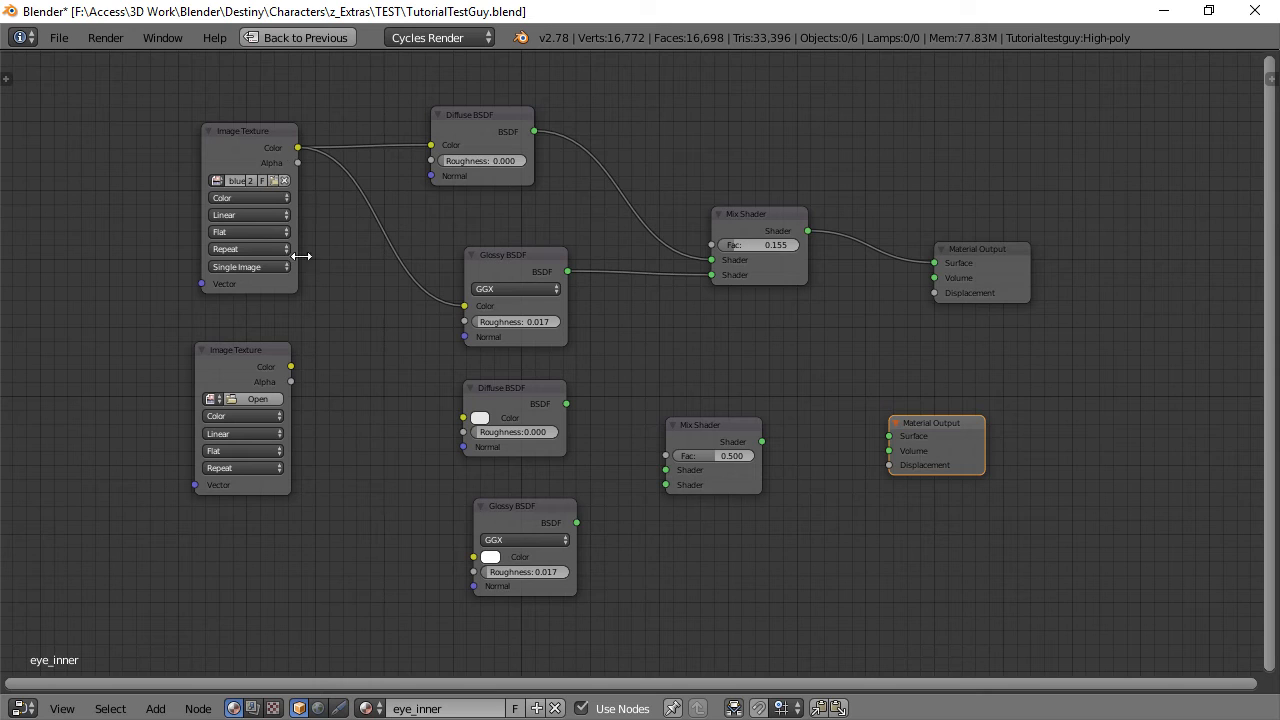
Open bluegreen_eye.png from the makehuman exports textures folder in the second, unconnected Image Texture node.
left_click(250, 399)
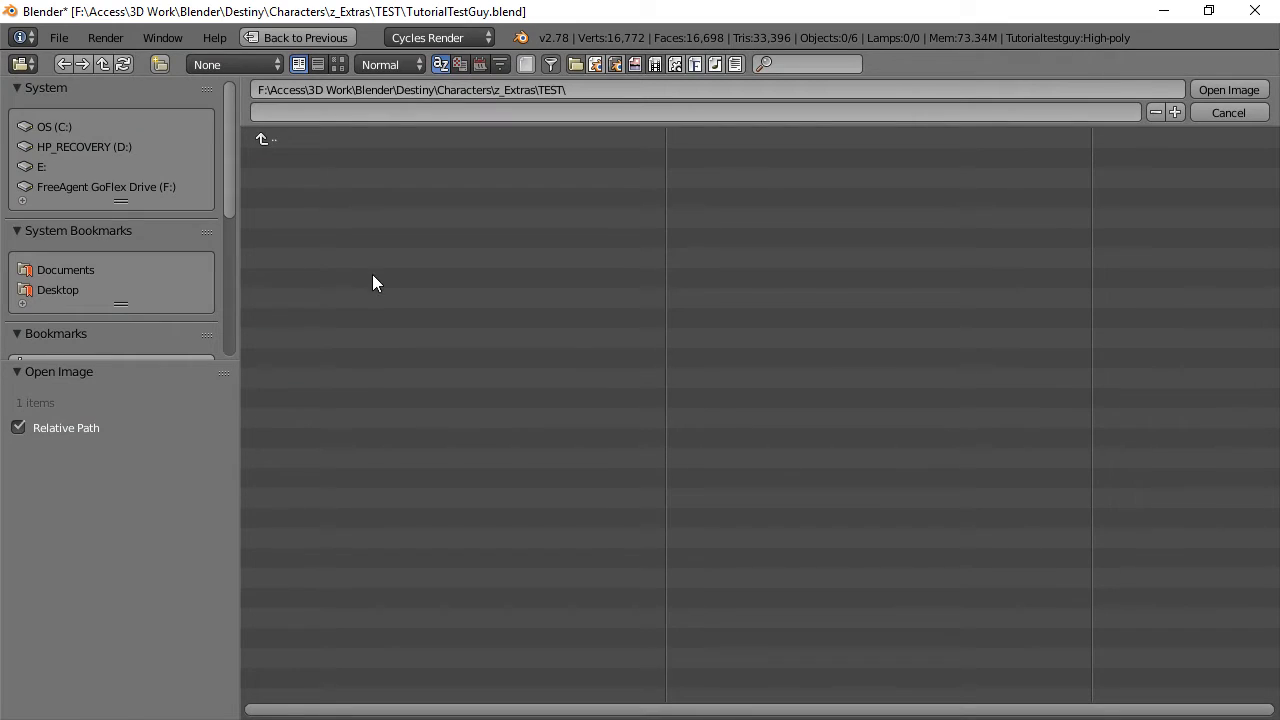
left_click(63, 271)
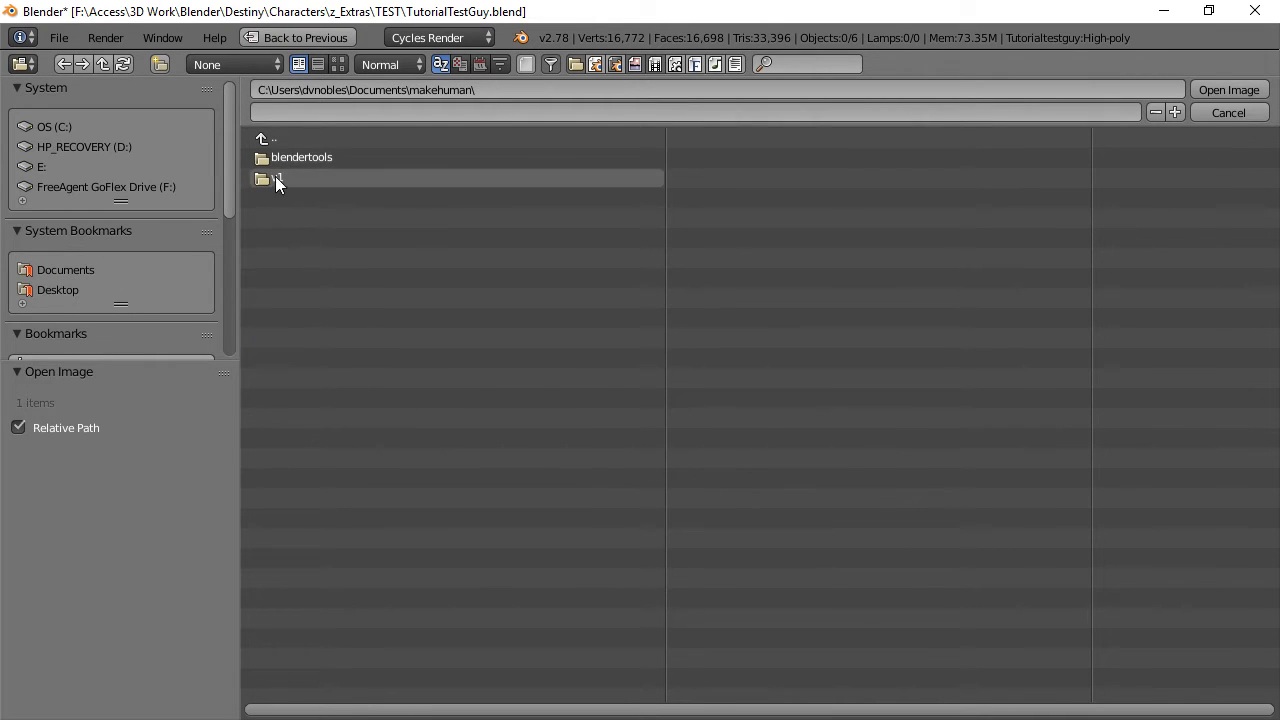
left_click(276, 177)
left_click(275, 216)
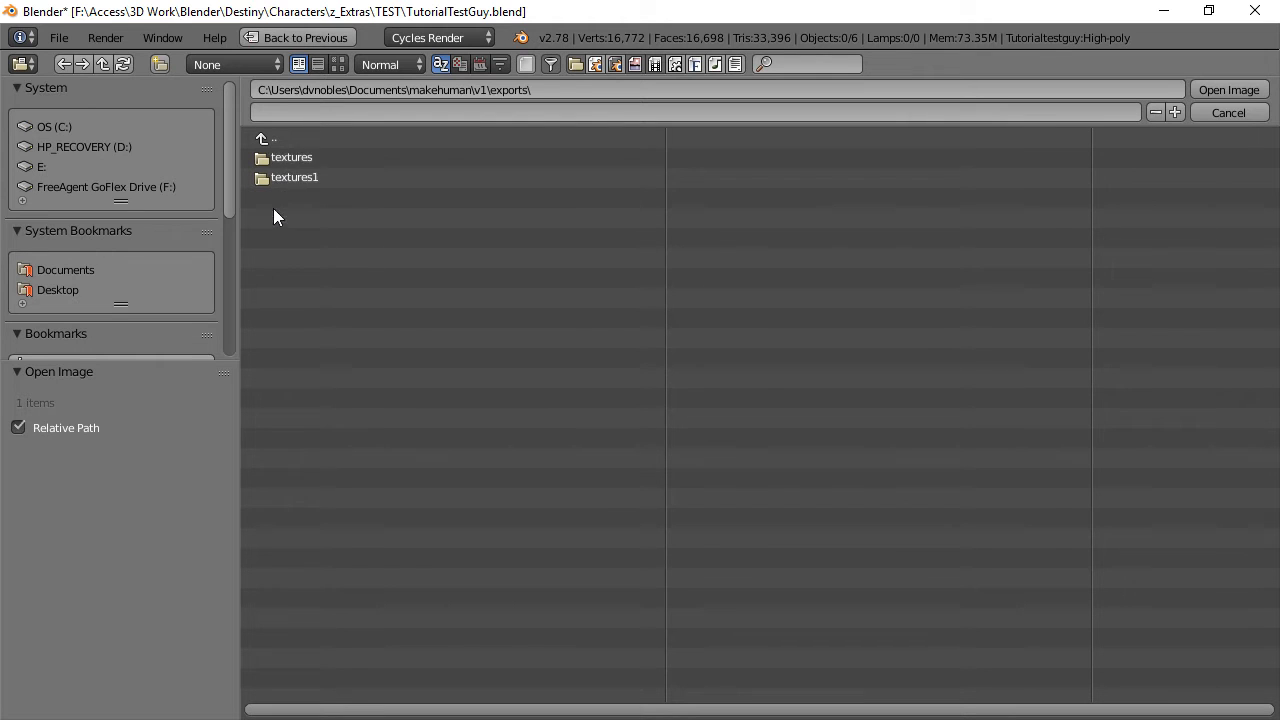
left_click(277, 158)
double_click(277, 158)
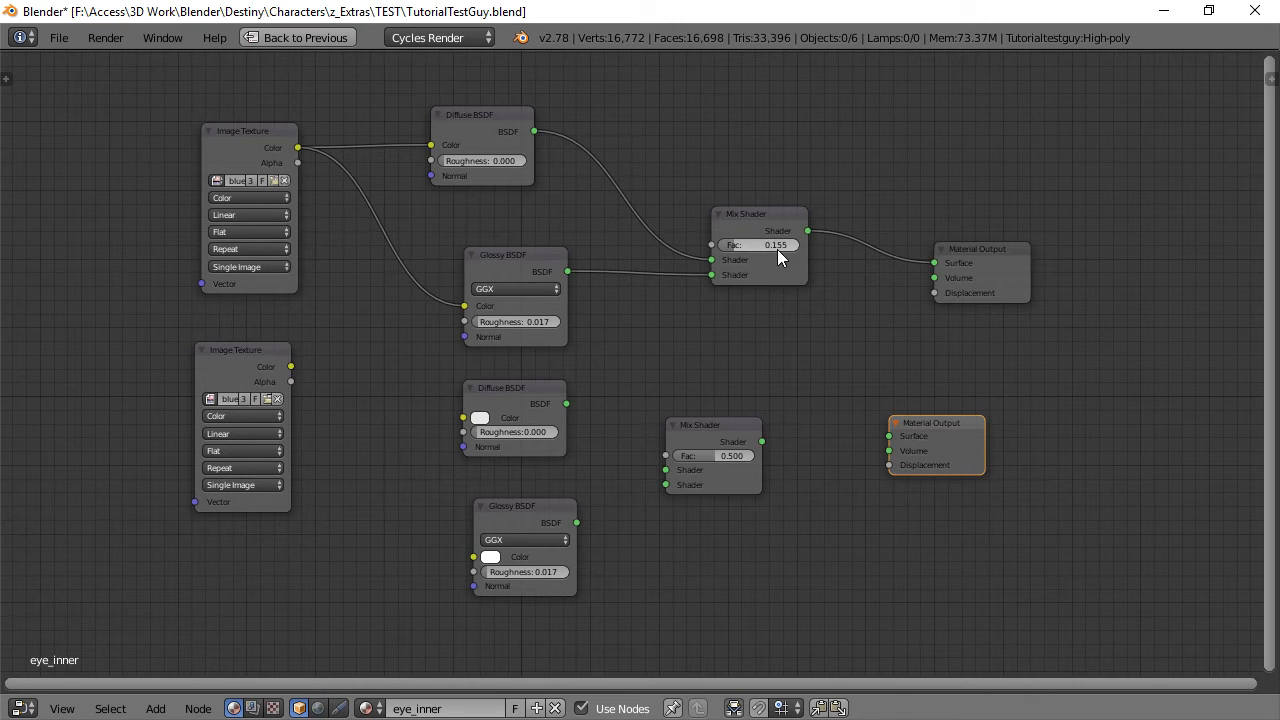
Set the new Mix Shader's Fac to 0.155, matching the original Mix Shader.
left_click(713, 457)
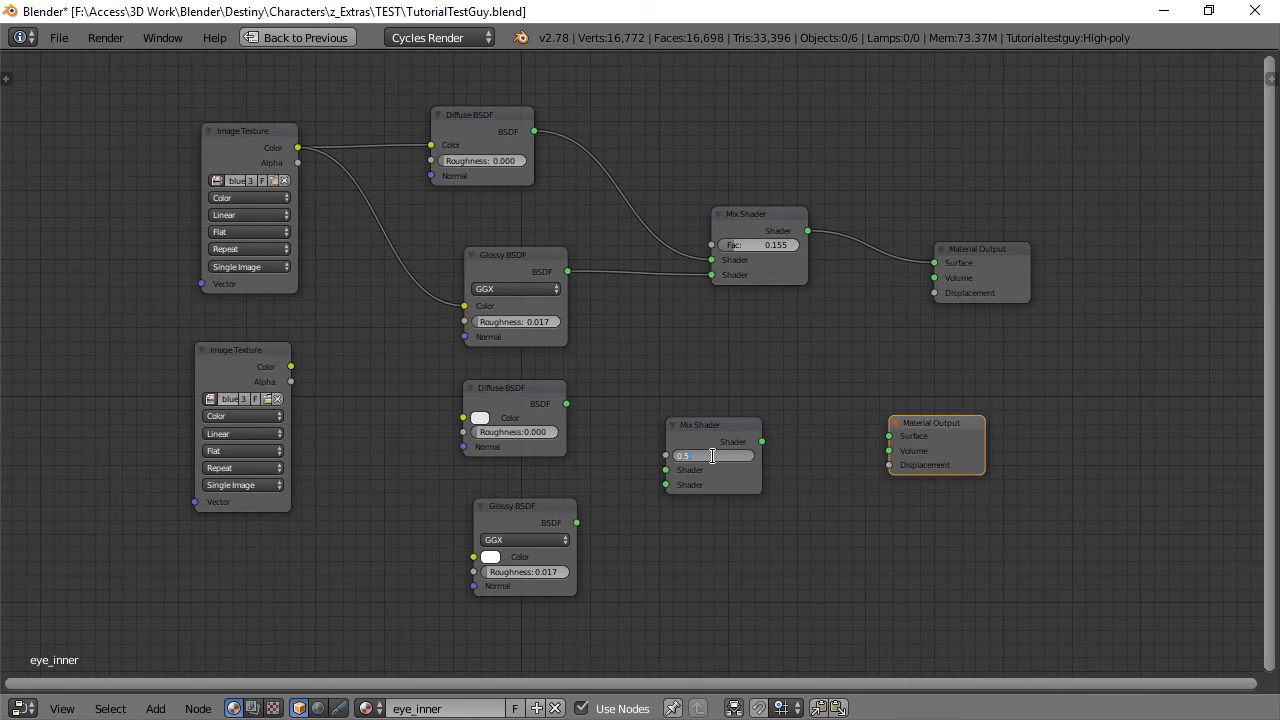
key("BackSpace")
Delete the original connected Image Texture, Diffuse BSDF, Glossy BSDF, Mix Shader and Material Output nodes.
left_click(206, 131)
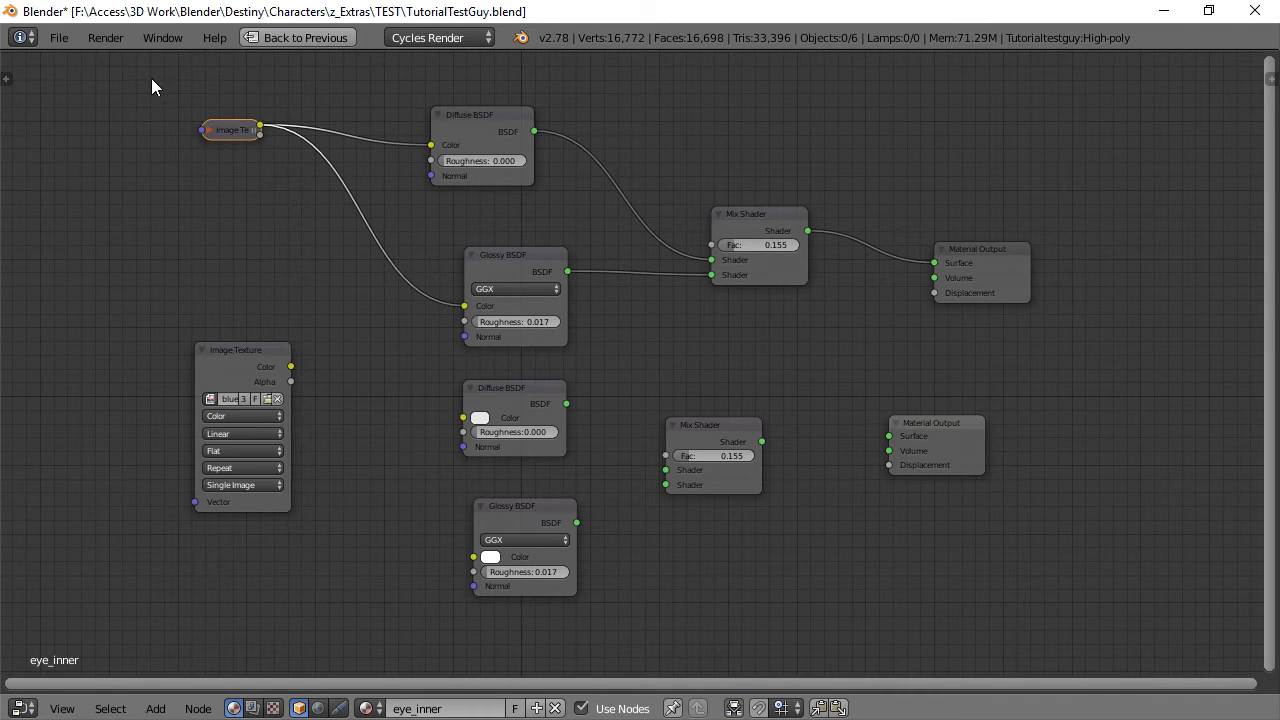
left_click_drag(142, 79, 1081, 307)
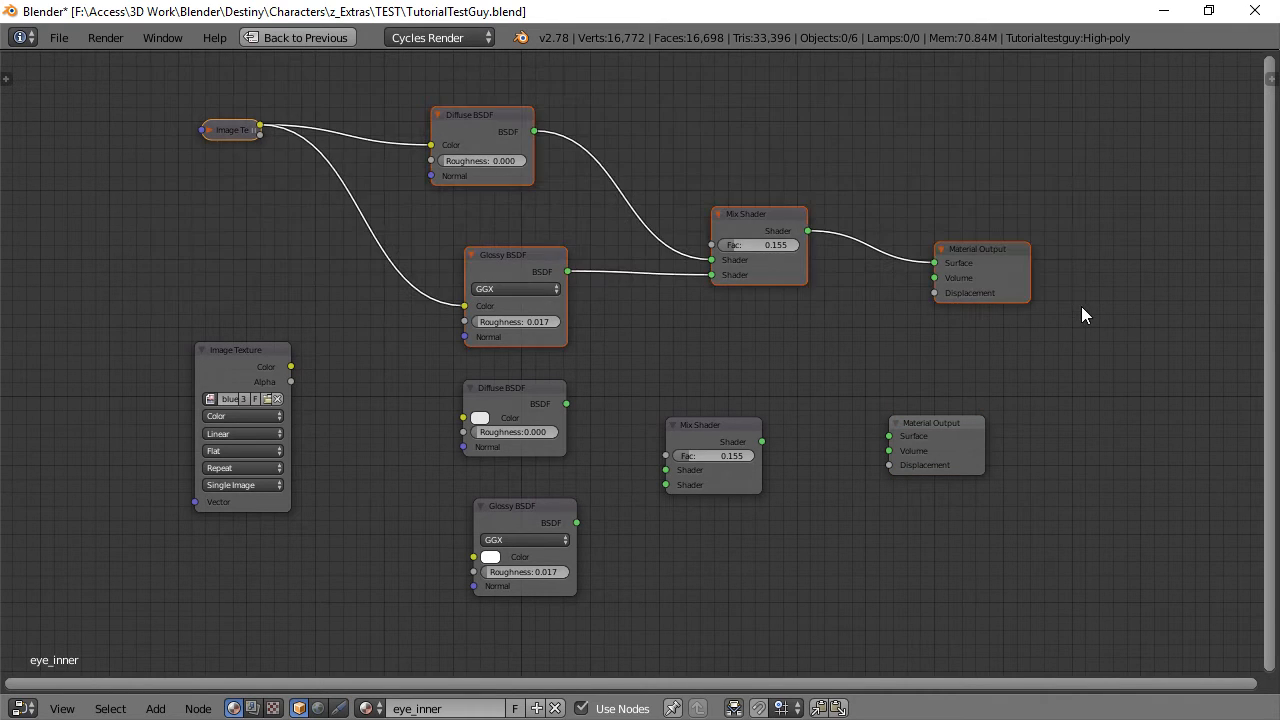
key("x")
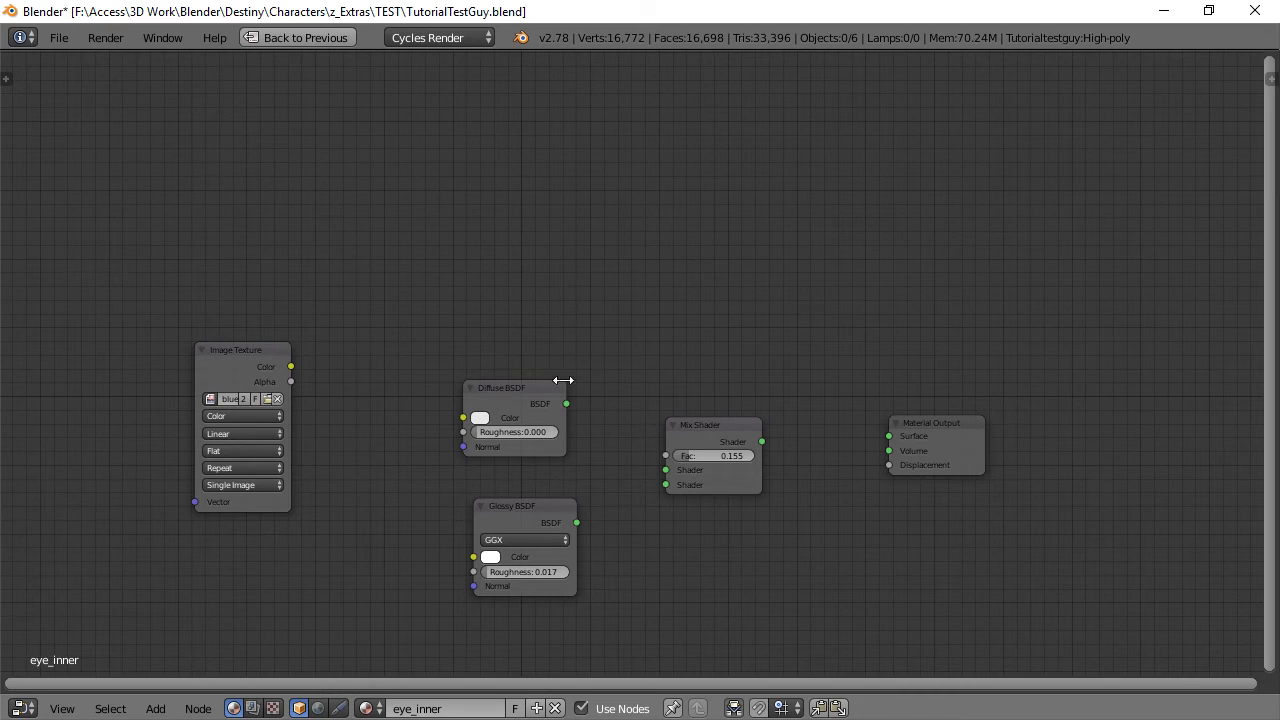
Rearrange the new Diffuse BSDF, Glossy BSDF, Mix Shader and Material Output nodes into a left-to-right layout beside the Image Texture node.
left_click_drag(524, 393, 476, 313)
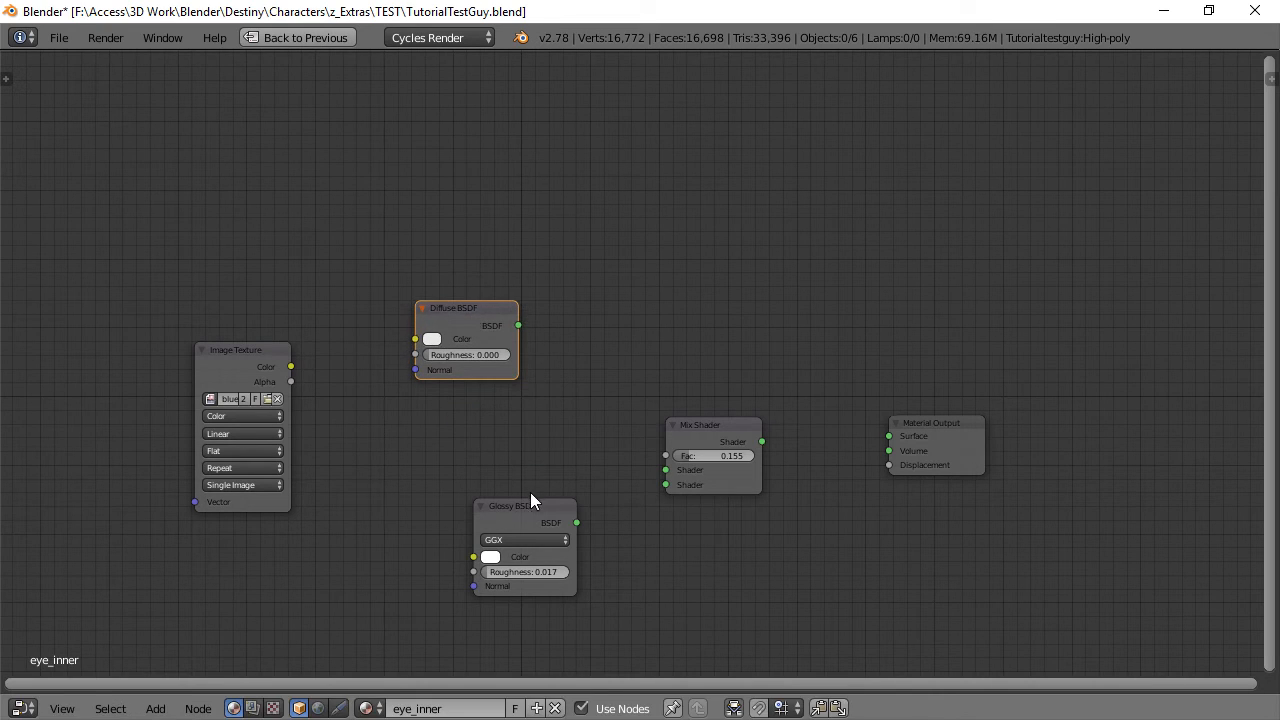
left_click(510, 514)
left_click_drag(510, 514, 456, 481)
left_click_drag(756, 433, 721, 399)
left_click_drag(960, 435, 922, 411)
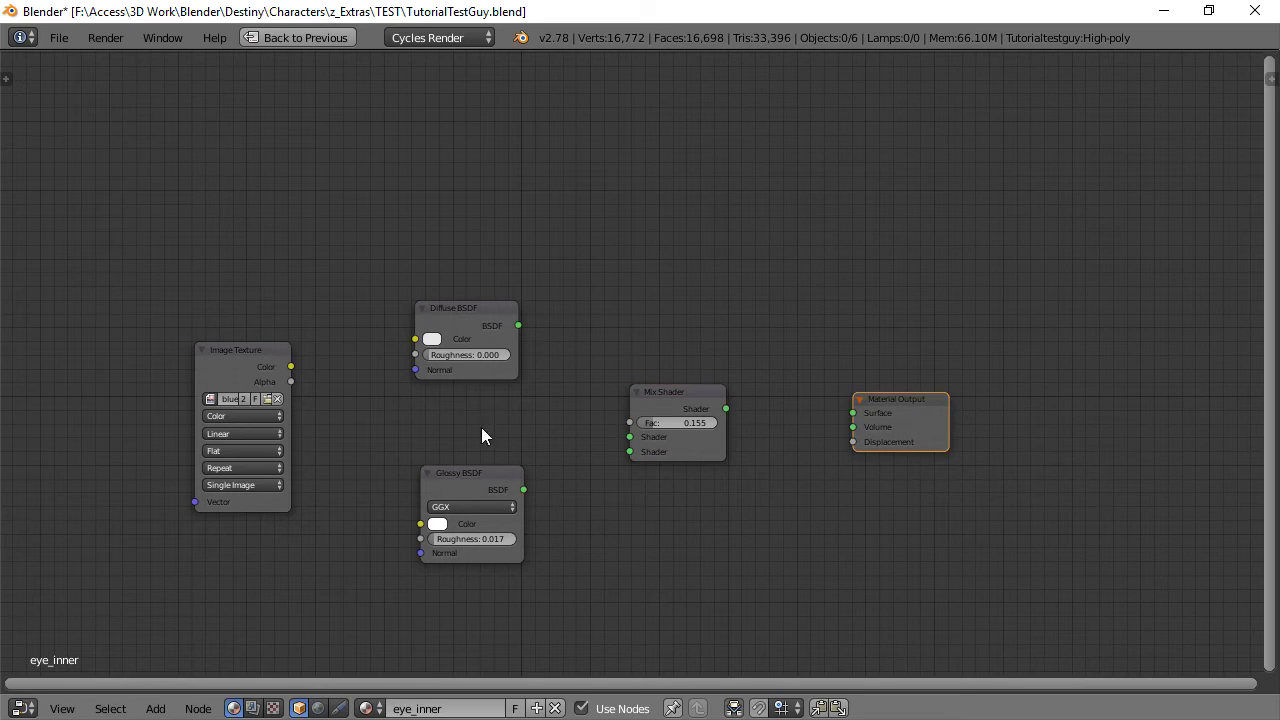
Link the Image Texture's Color to both BSDF colors, both BSDFs to the Mix Shader, and the Mix Shader to the Material Output's Surface.
left_click_drag(290, 367, 415, 339)
left_click_drag(290, 367, 420, 524)
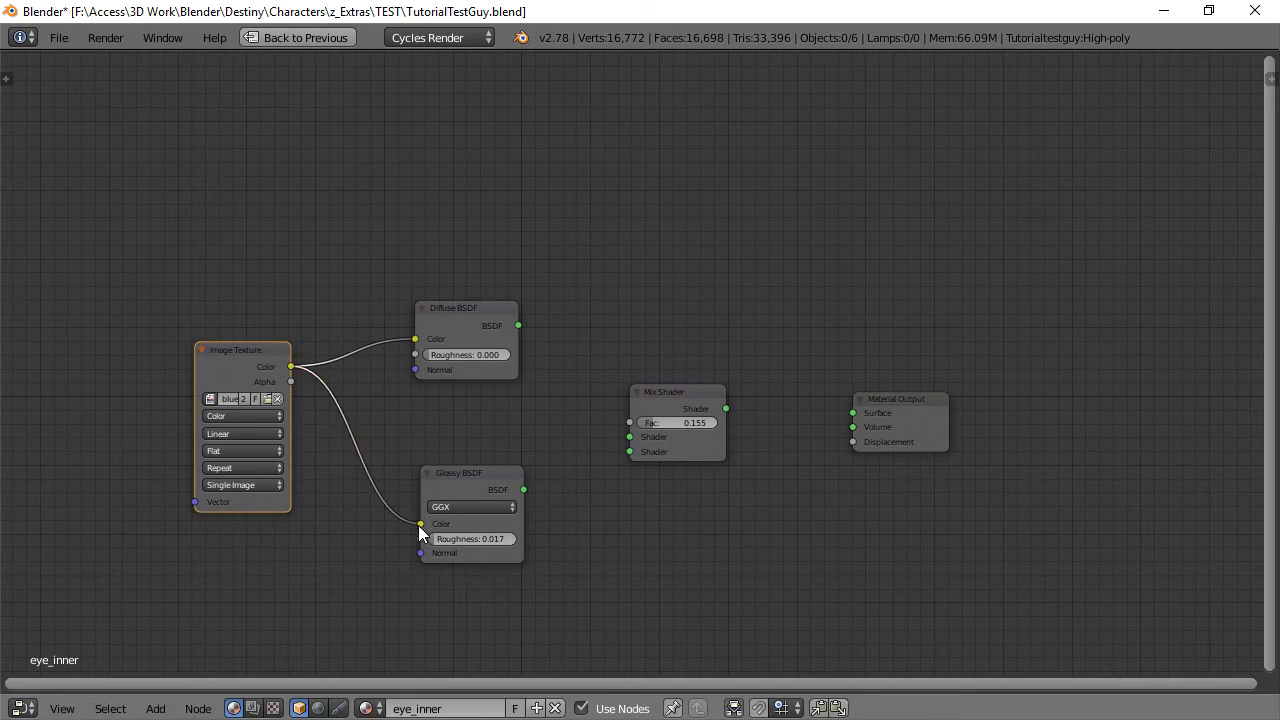
left_click_drag(518, 325, 629, 437)
left_click_drag(523, 489, 629, 452)
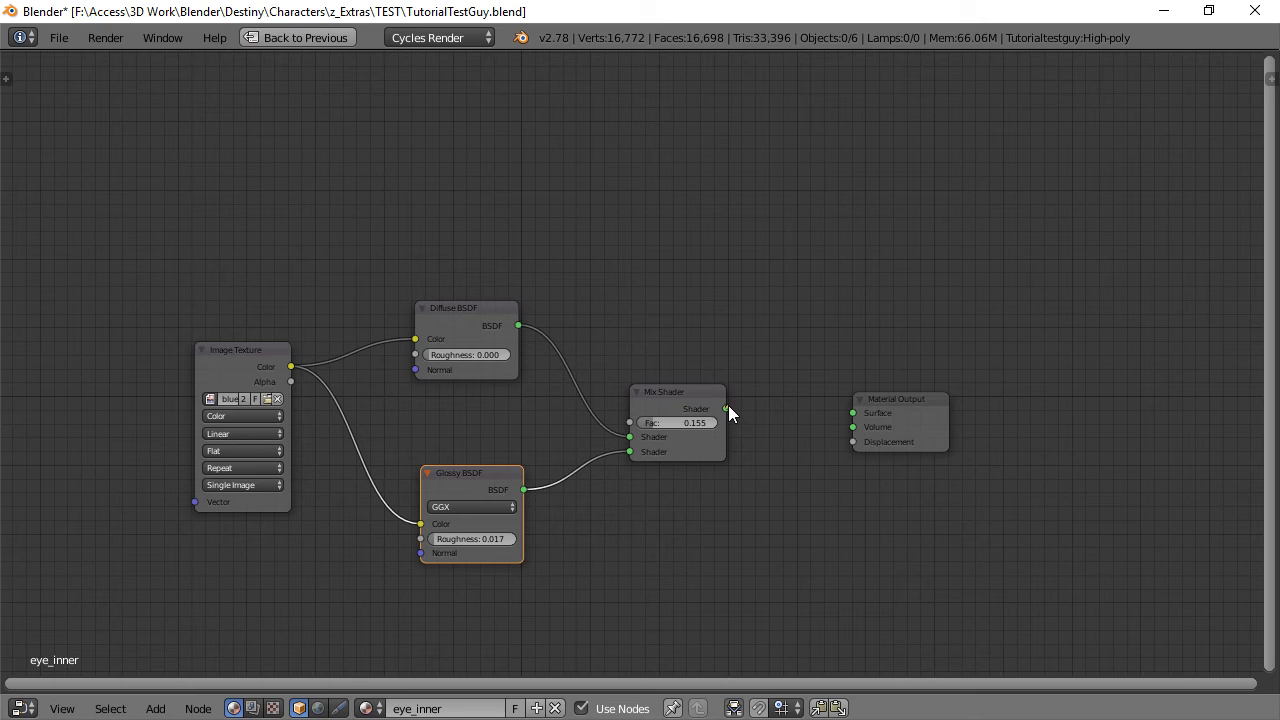
left_click_drag(727, 408, 852, 413)
scroll(788, 438, "down", 1)
scroll(788, 434, "up", 2)
middle_click_drag(788, 430, 703, 453)
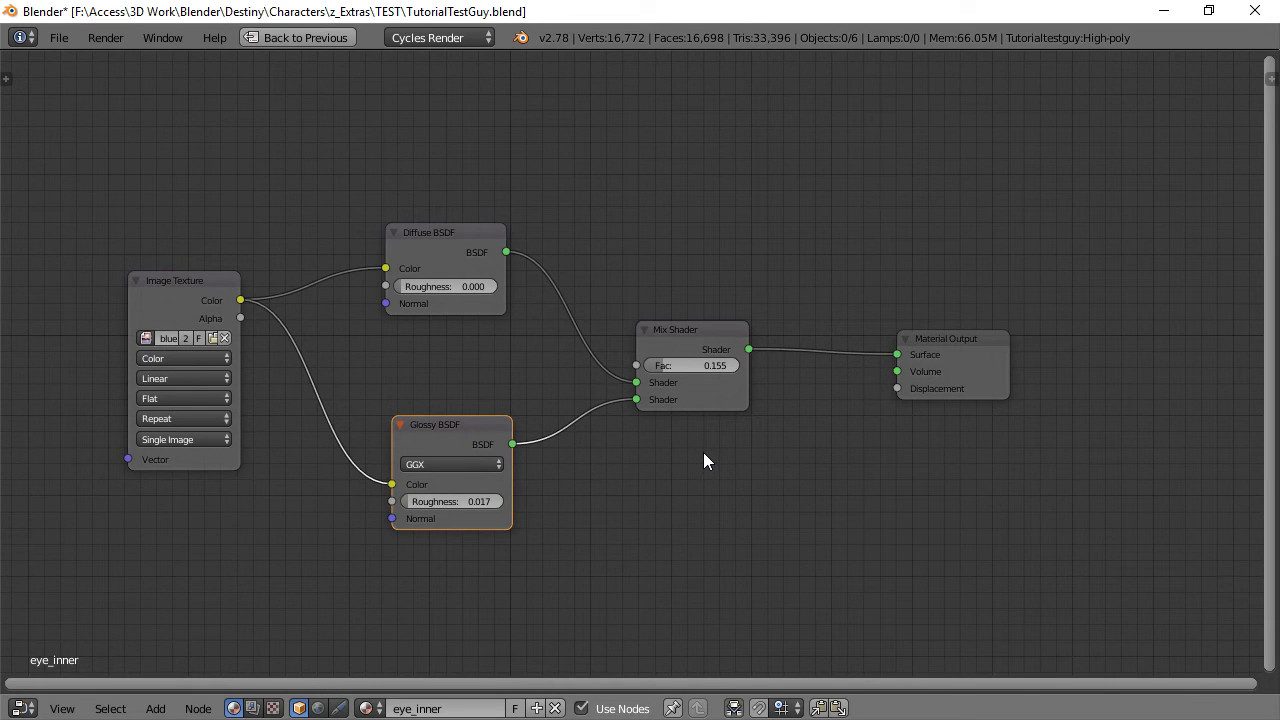
key("ctrl+Up")
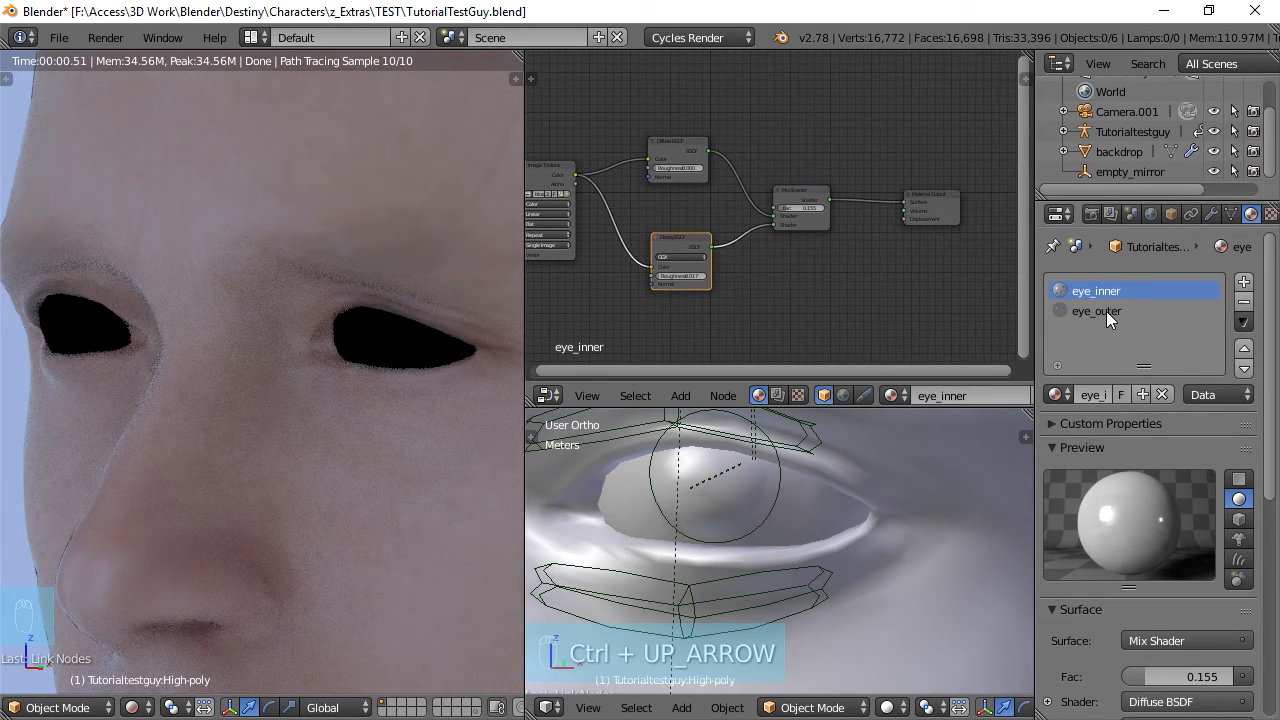
left_click(1244, 282)
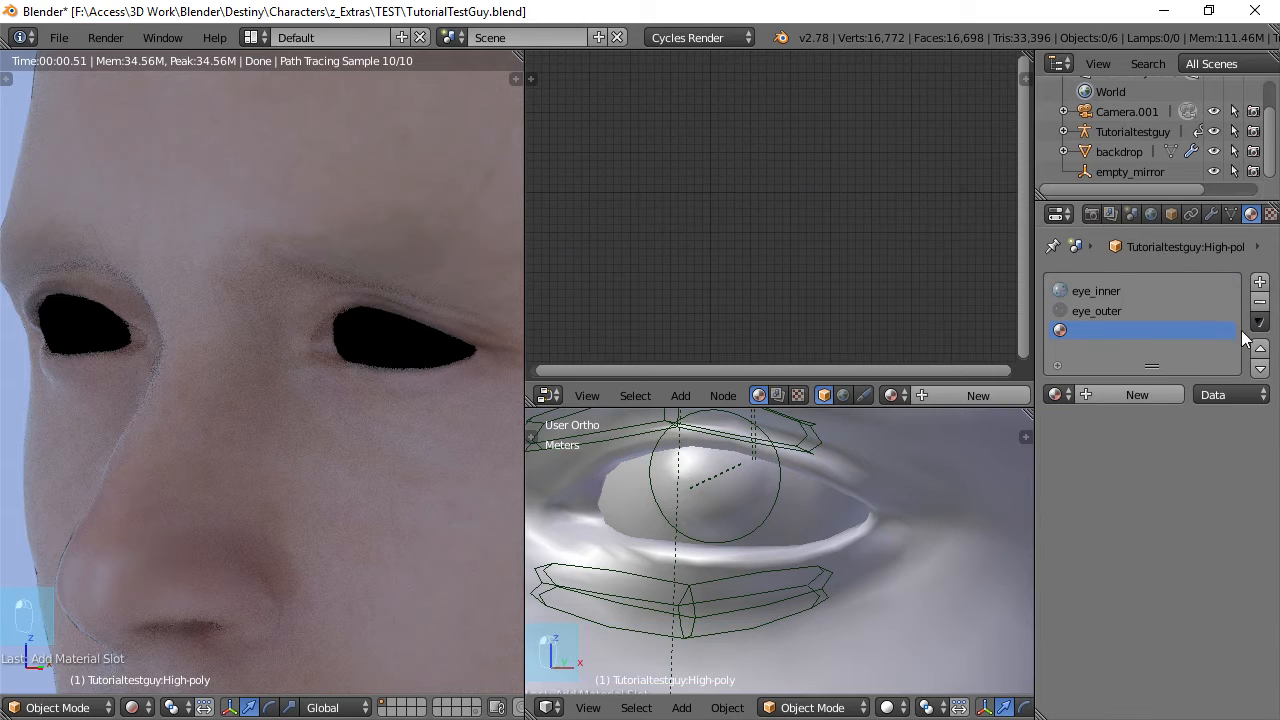
left_click(1140, 396)
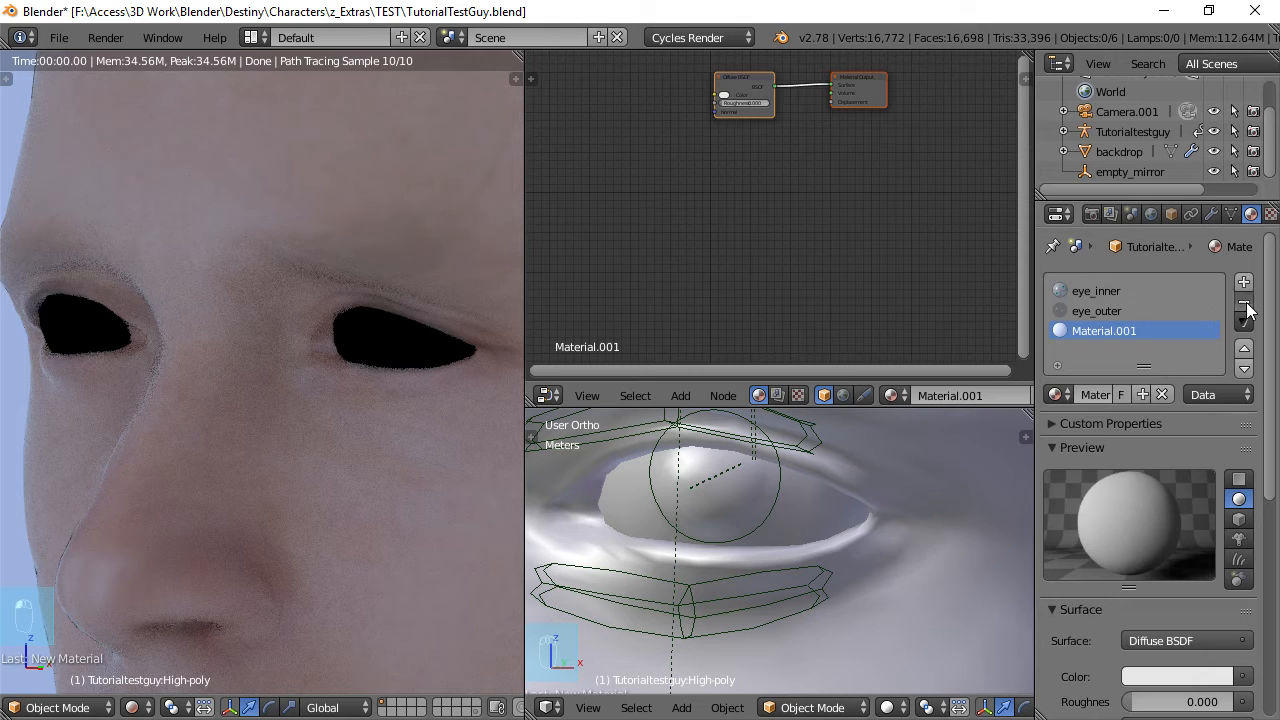
left_click(1245, 304)
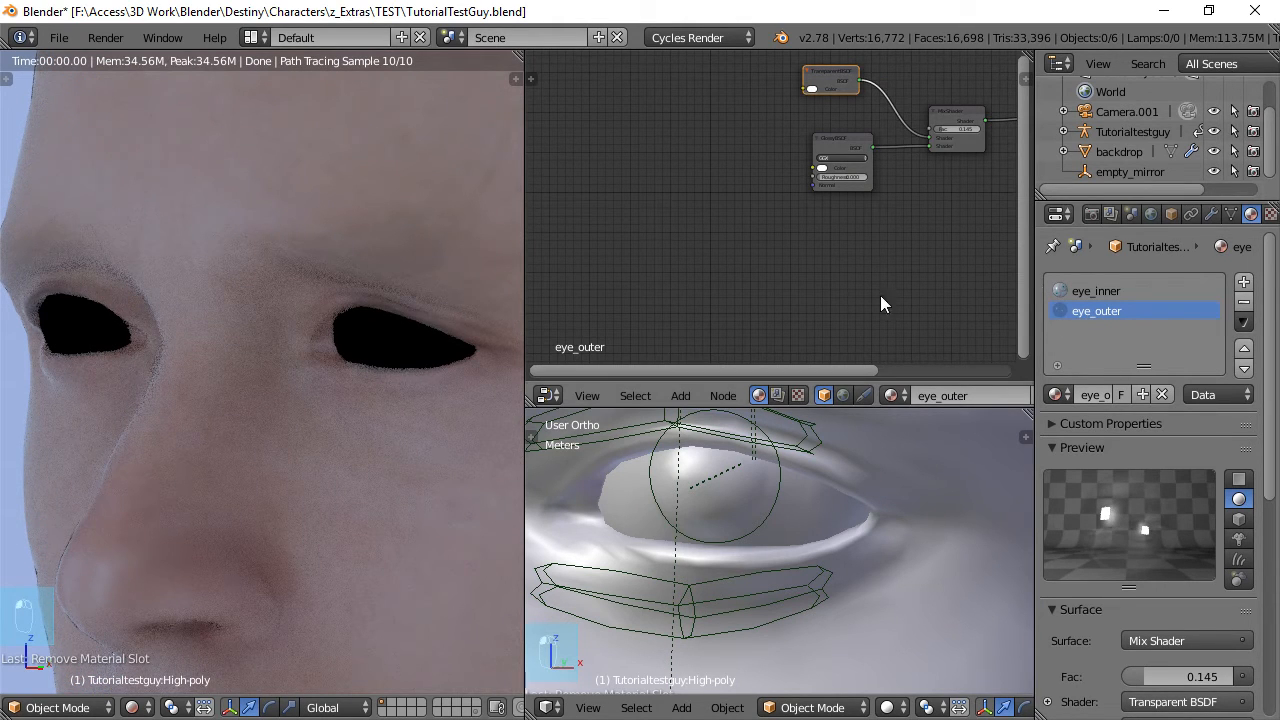
Add a Transparent BSDF node below the existing nodes of the eye_outer material in the maximized node editor.
middle_click_drag(848, 251, 707, 263)
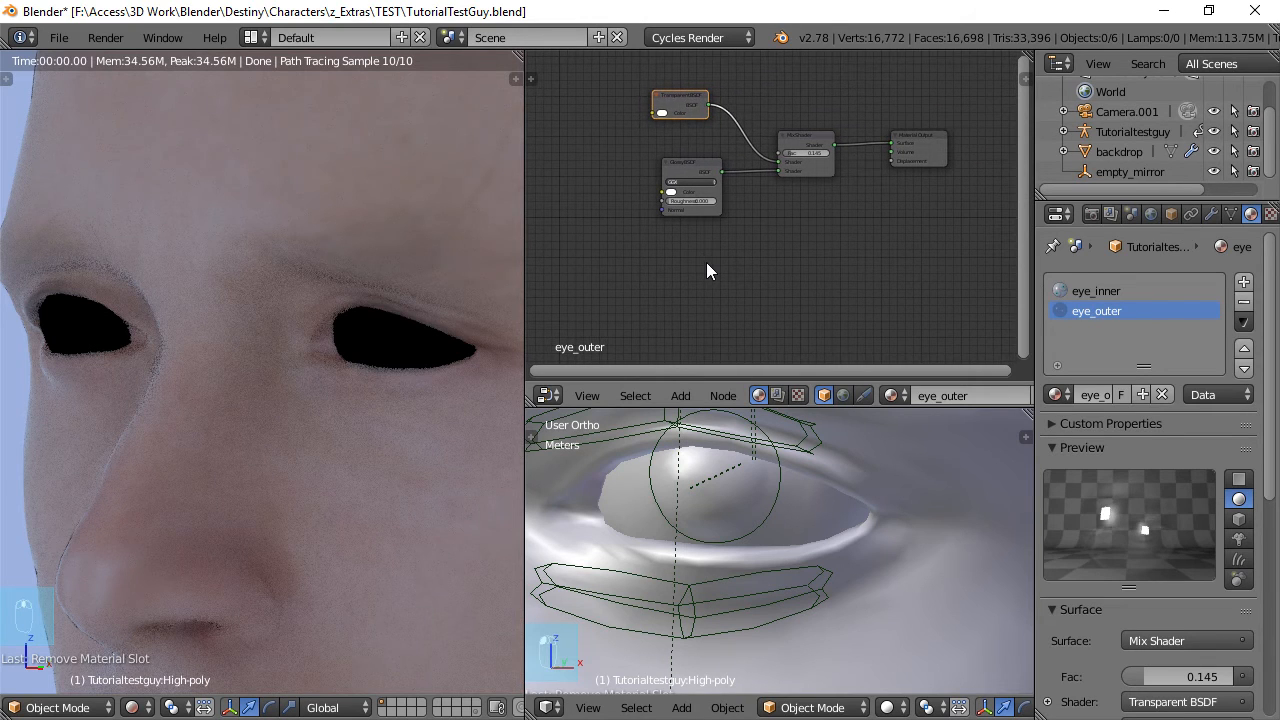
key("ctrl+space")
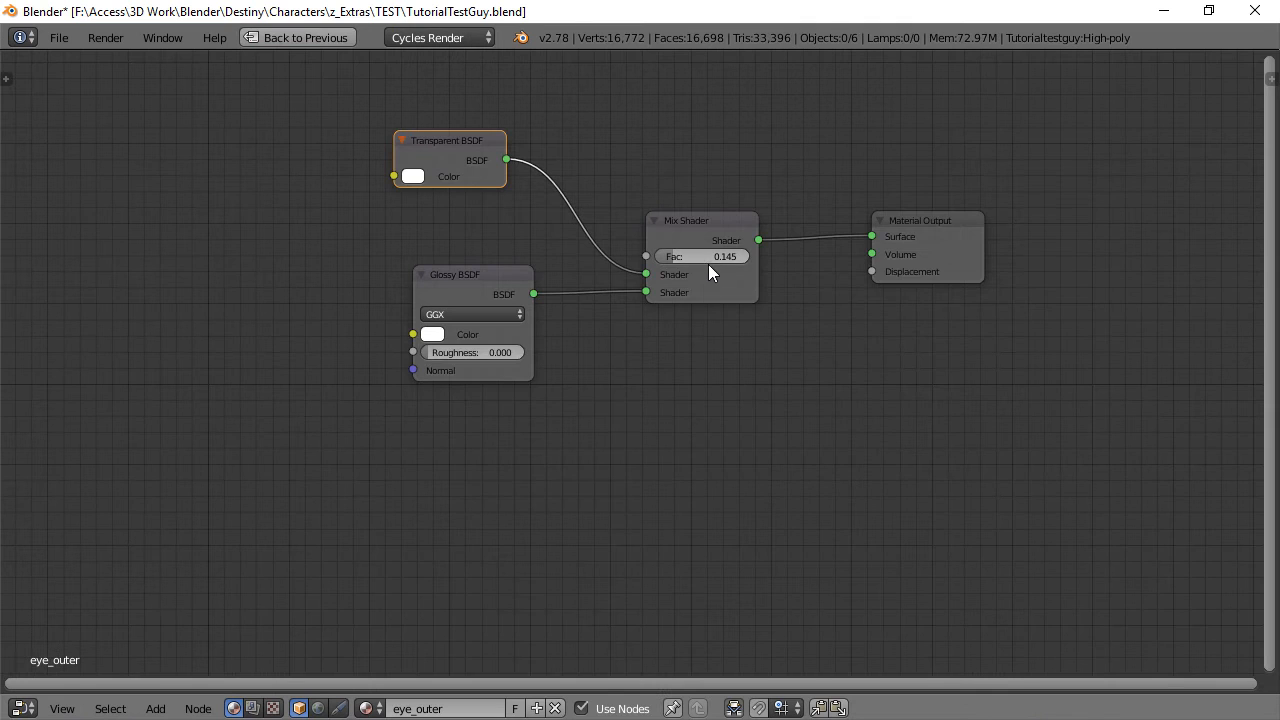
scroll(743, 288, "up", 1)
middle_click_drag(743, 288, 686, 371)
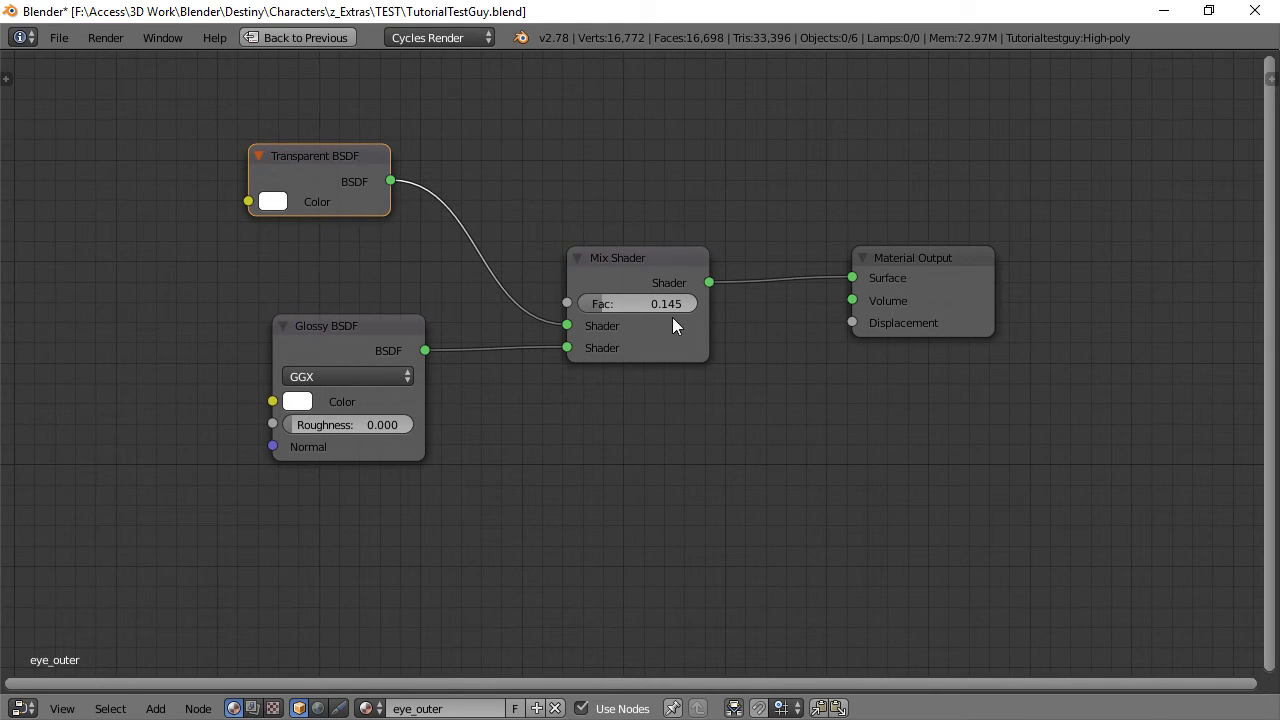
scroll(671, 316, "down", 2)
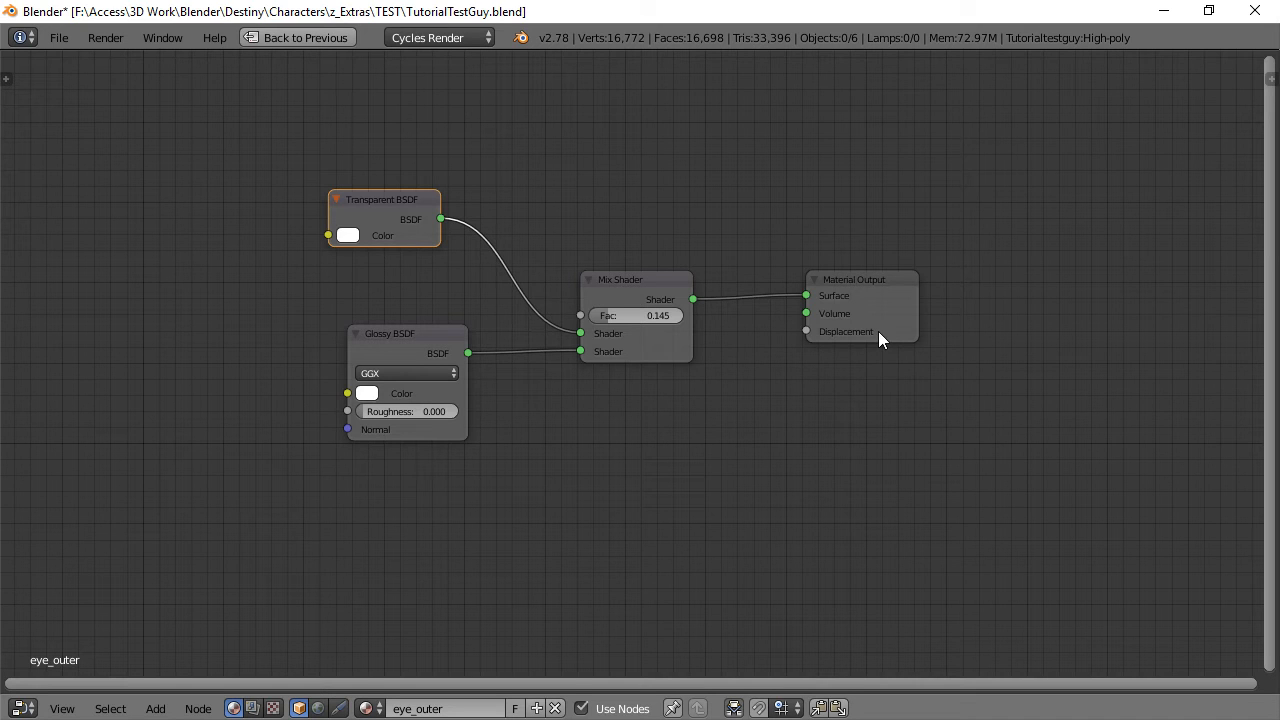
middle_click_drag(692, 415, 698, 368)
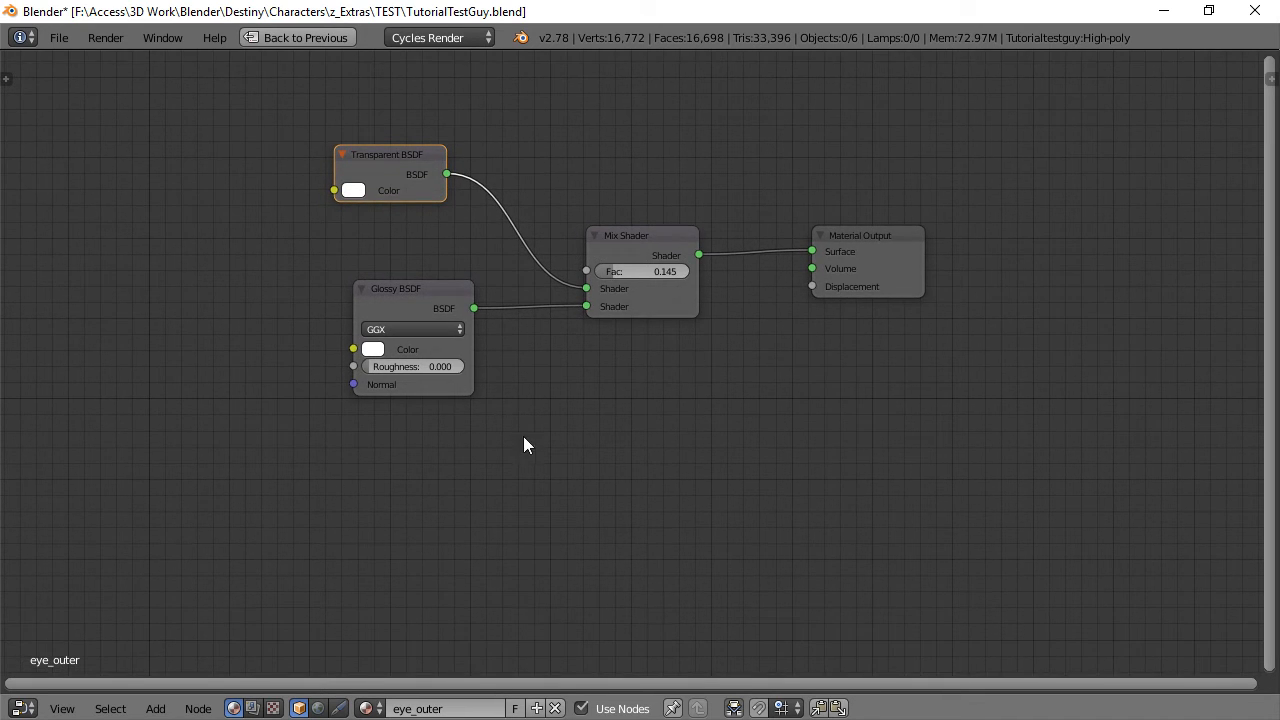
key("shift+a")
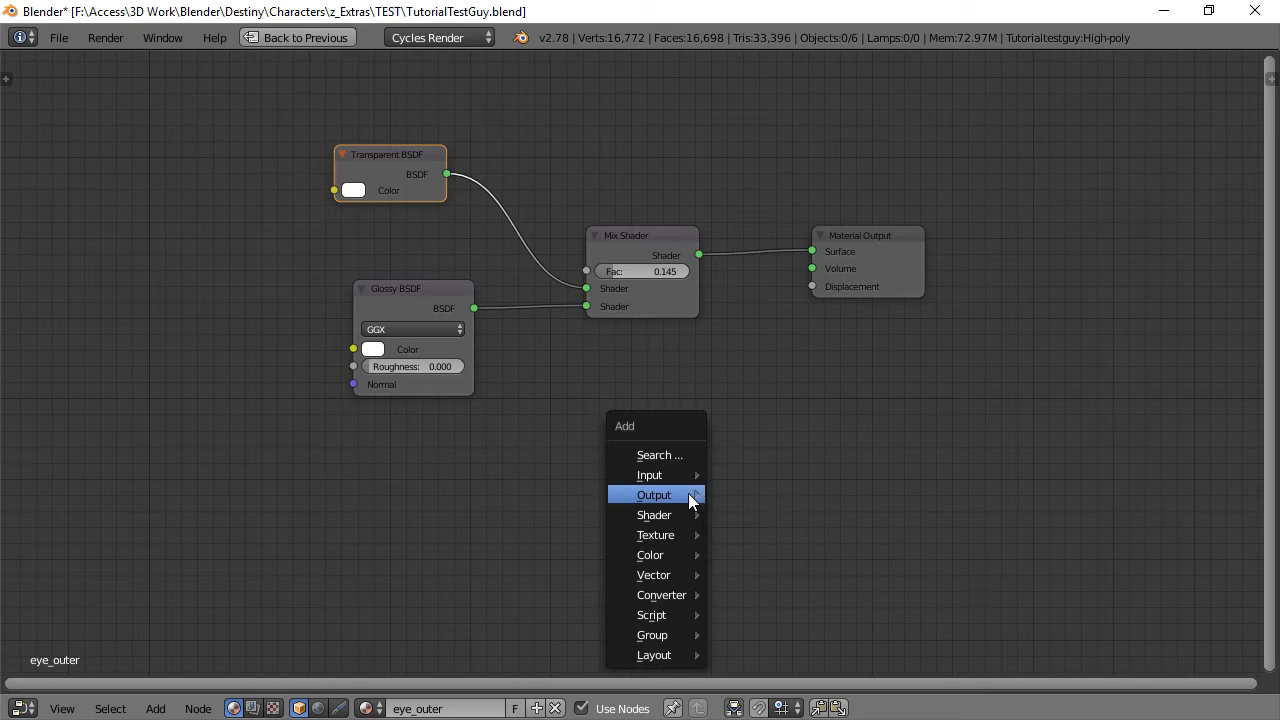
mouse_move(689, 493)
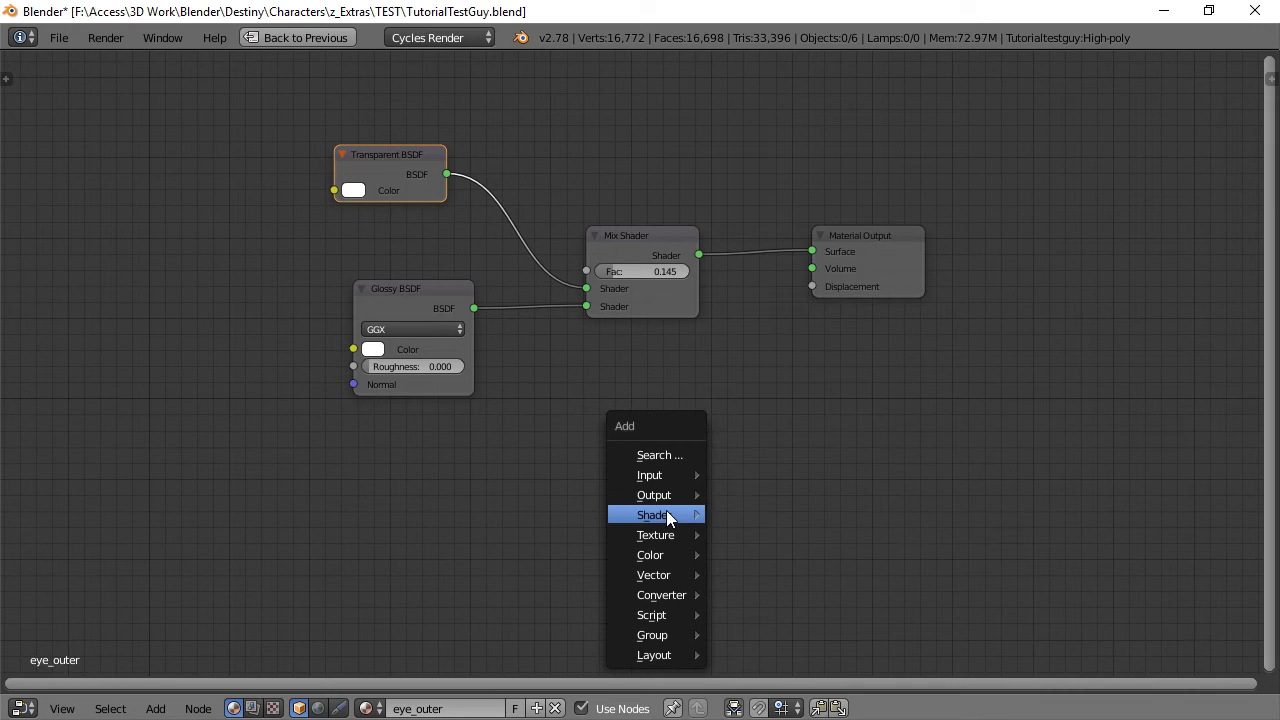
mouse_move(670, 518)
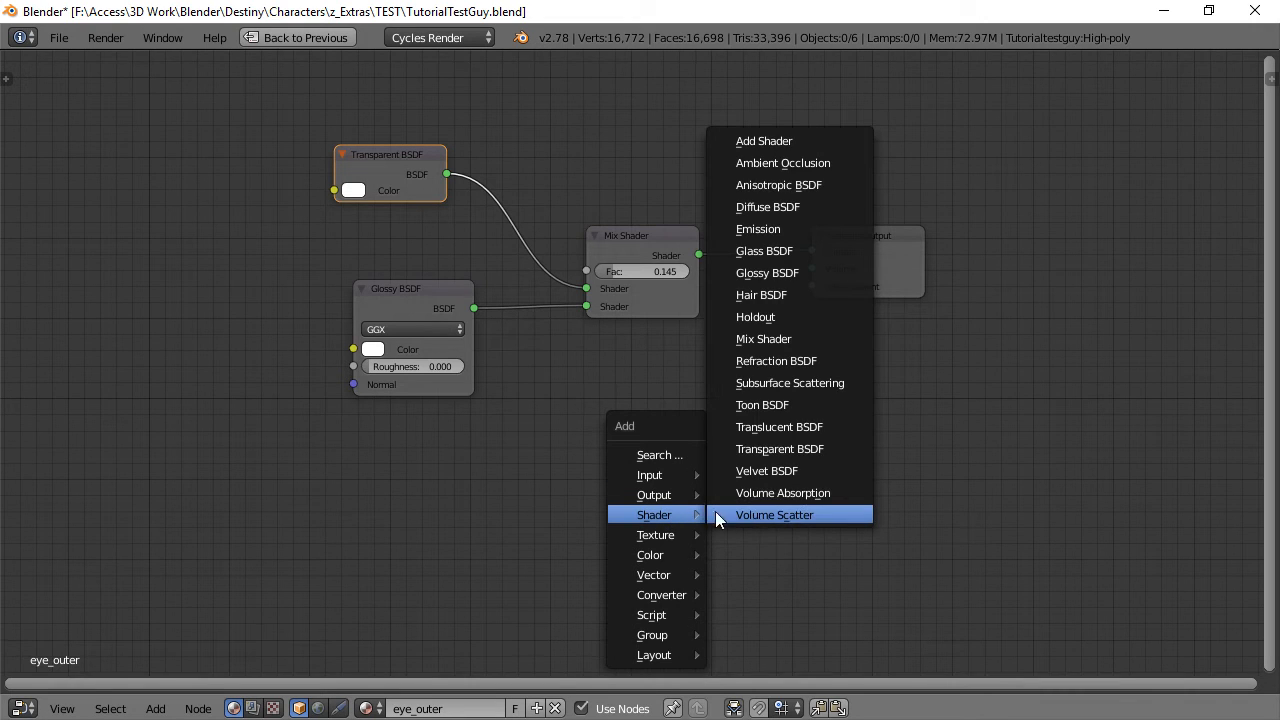
left_click(780, 447)
left_click(288, 459)
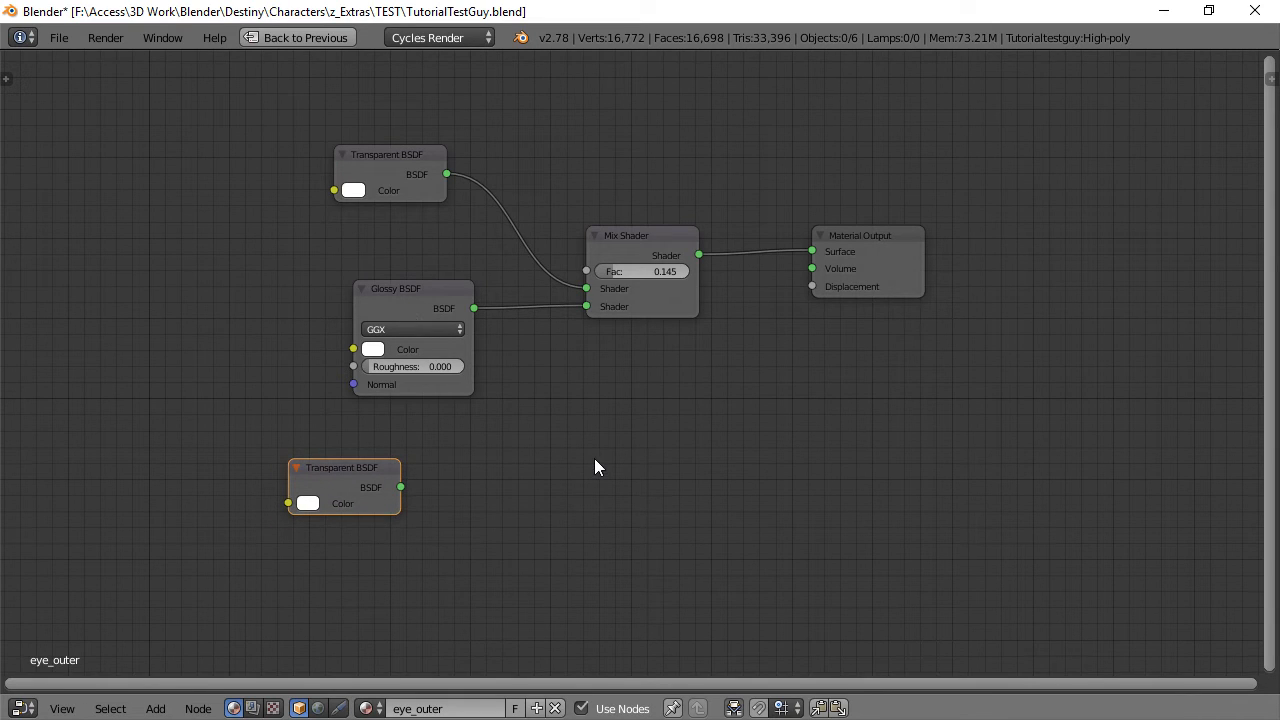
Add a Glossy BSDF below the new Transparent BSDF and a Mix Shader node beside them.
key("shift+a")
mouse_move(596, 460)
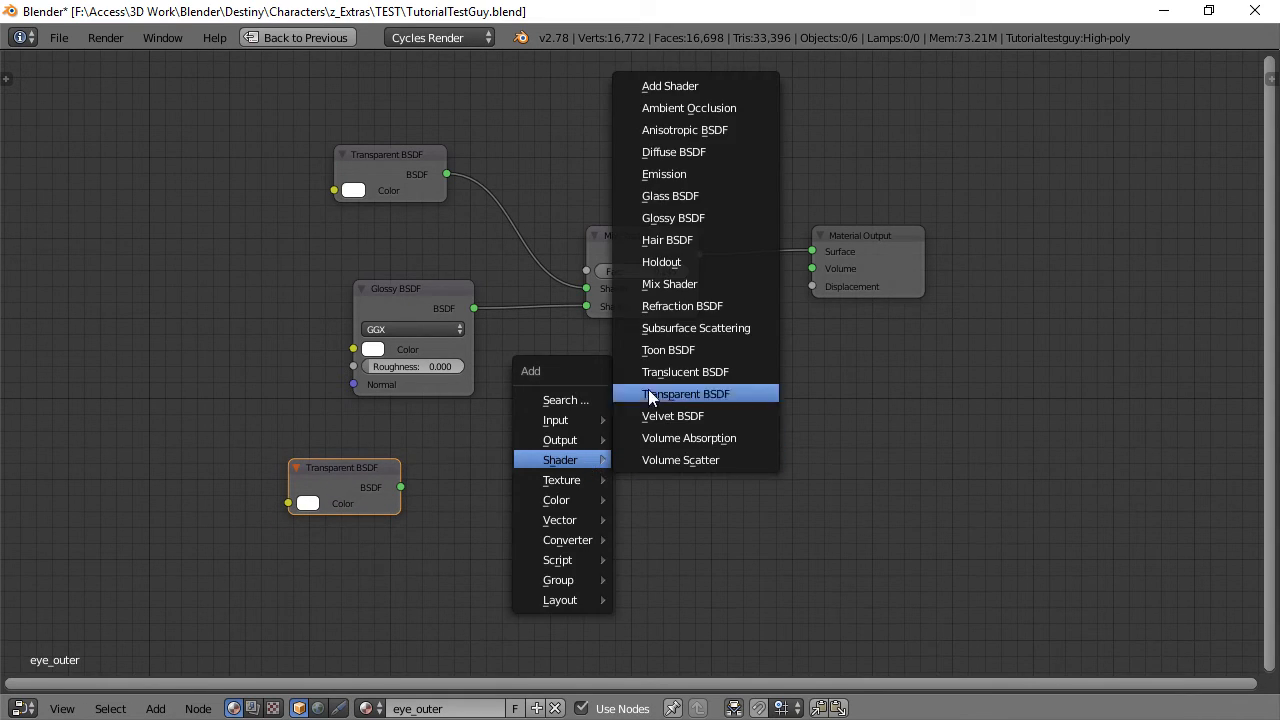
left_click(673, 219)
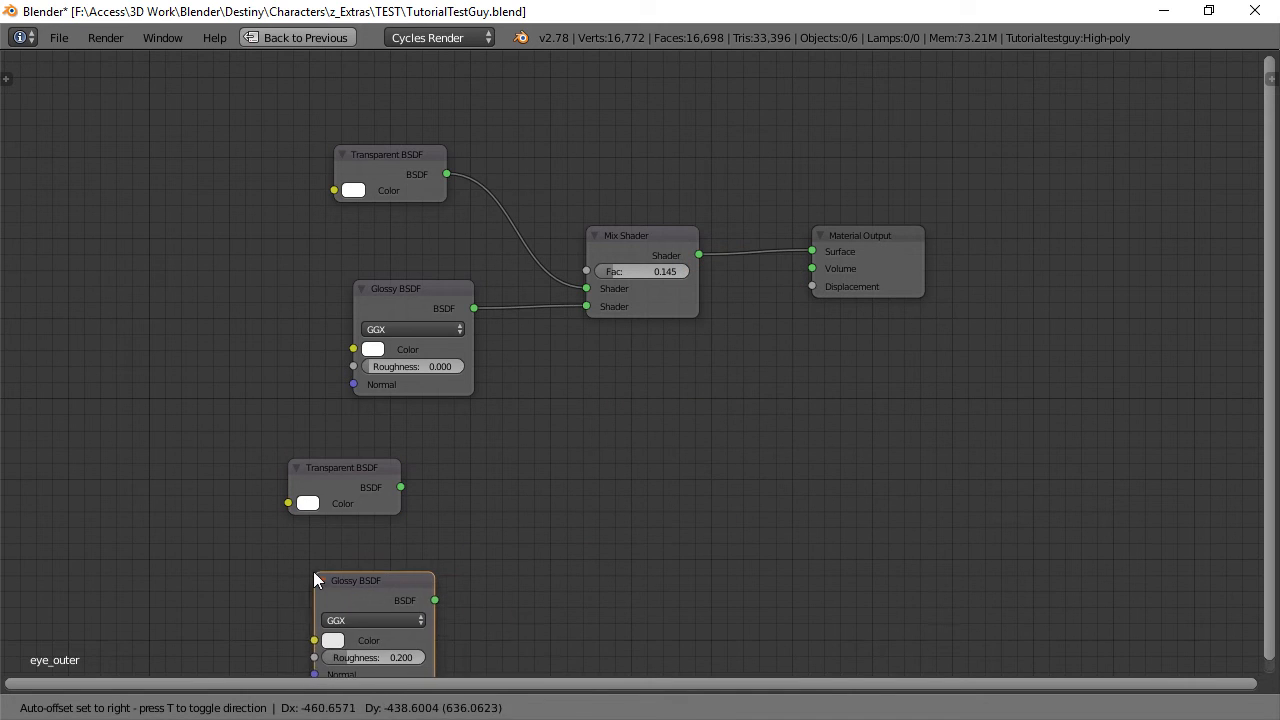
left_click(307, 580)
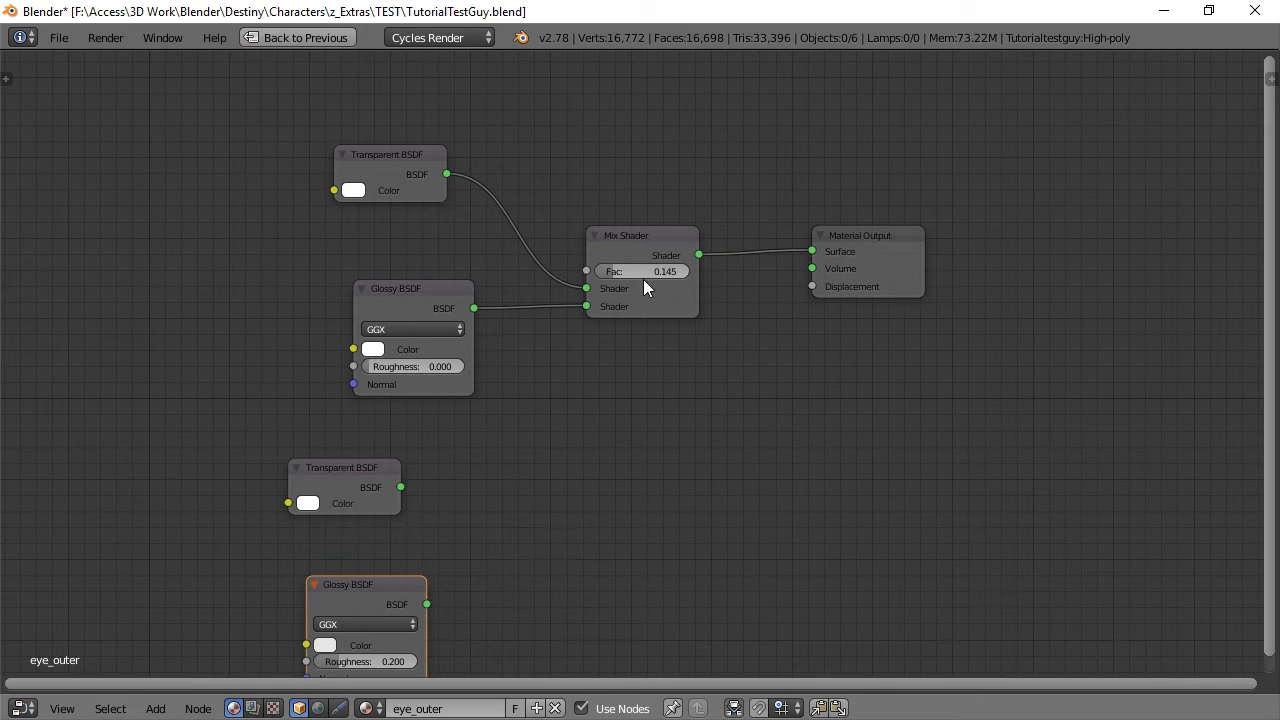
key("shift+a")
mouse_move(650, 408)
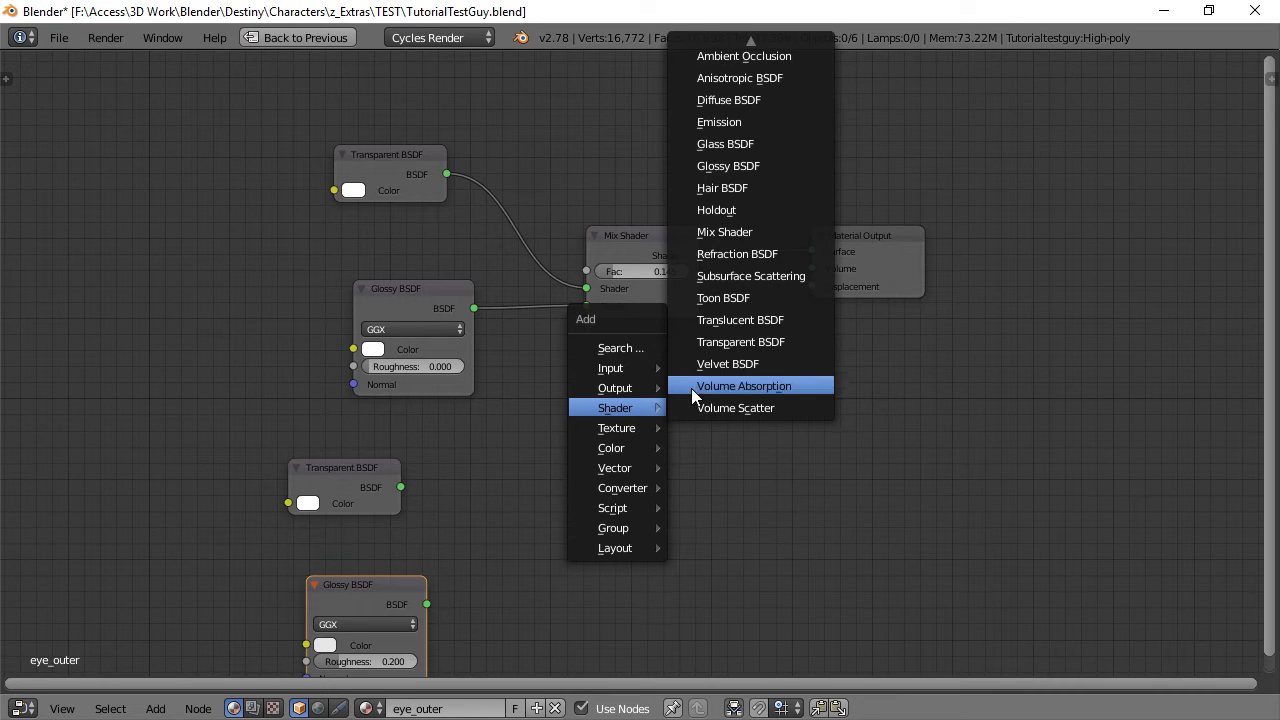
left_click(716, 232)
left_click(538, 485)
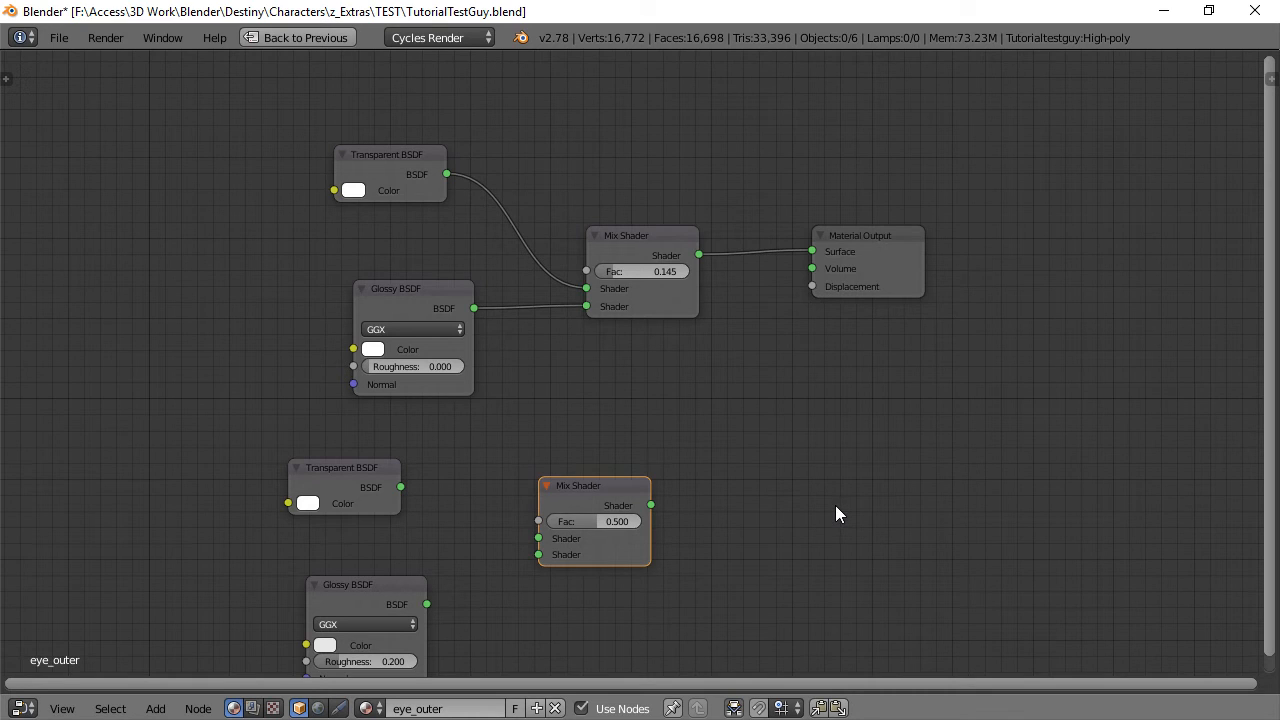
Add a second Material Output node below the original one and fit all nodes in view.
key("shift+a")
mouse_move(805, 487)
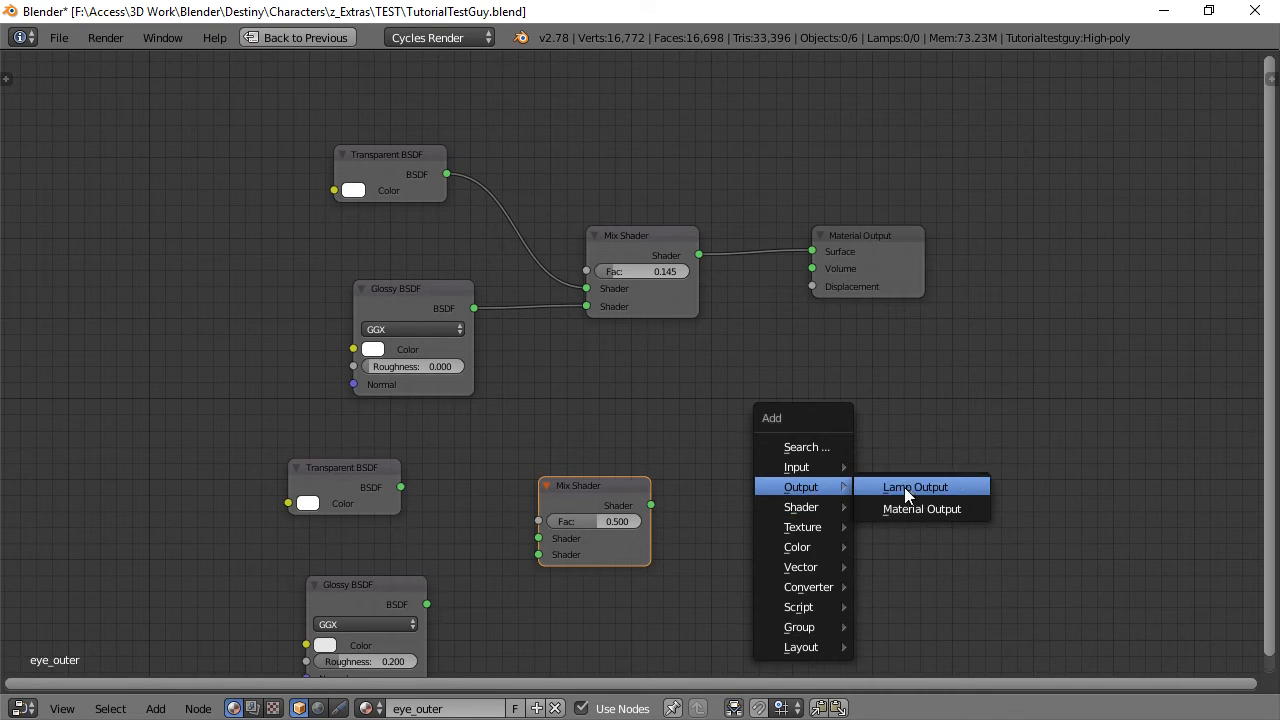
left_click(908, 509)
left_click(815, 442)
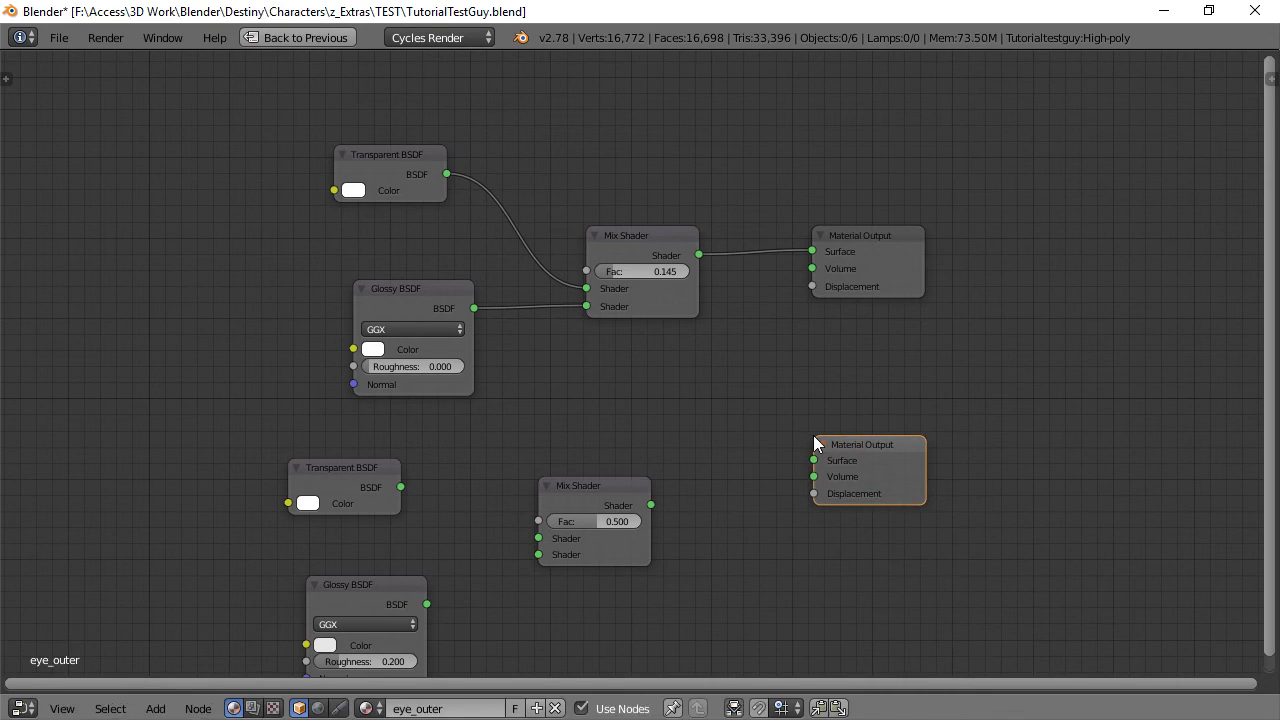
key("Home")
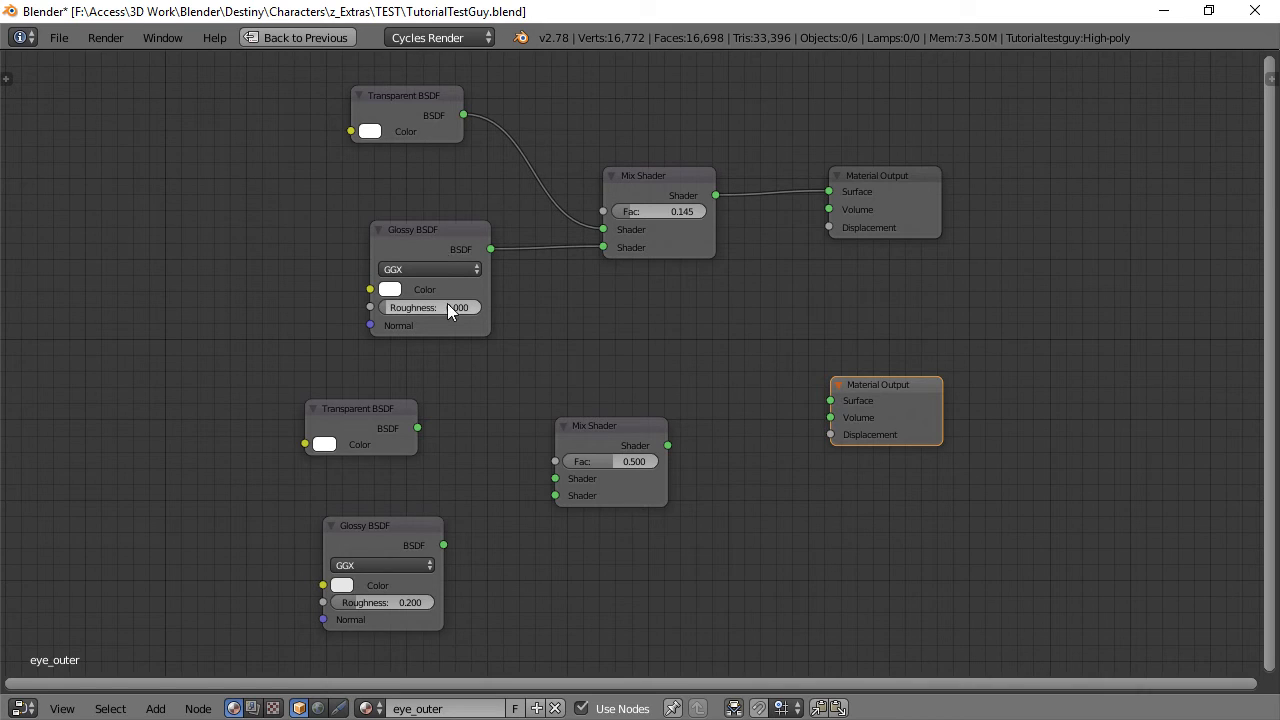
Set the new Glossy BSDF's Roughness to 0 and check the original Glossy BSDF's color values.
left_click(375, 604)
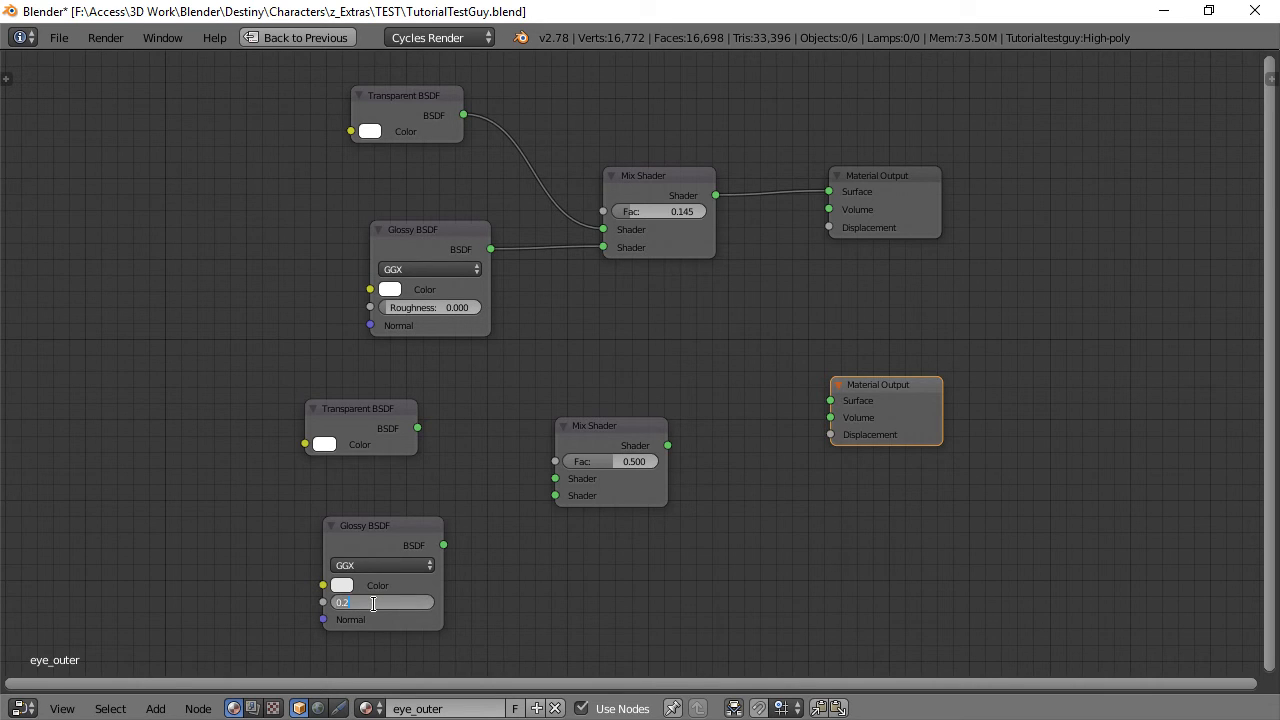
type("0")
key("Return")
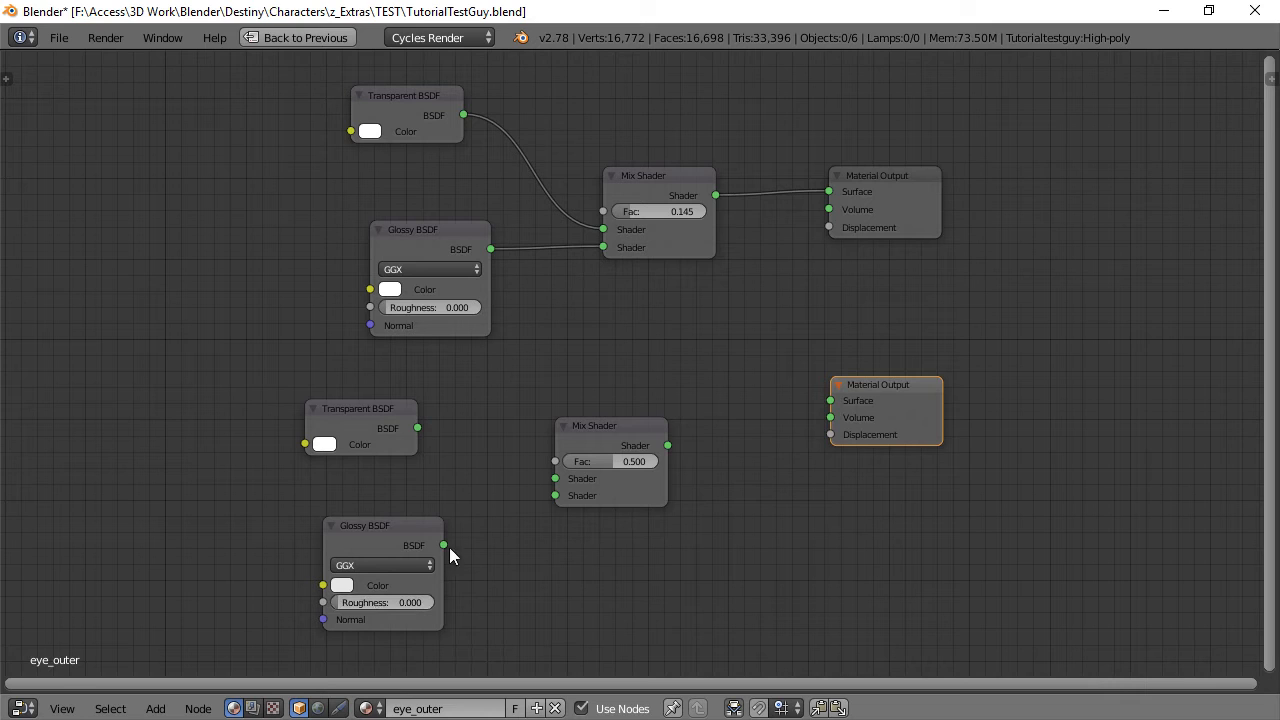
left_click(388, 290)
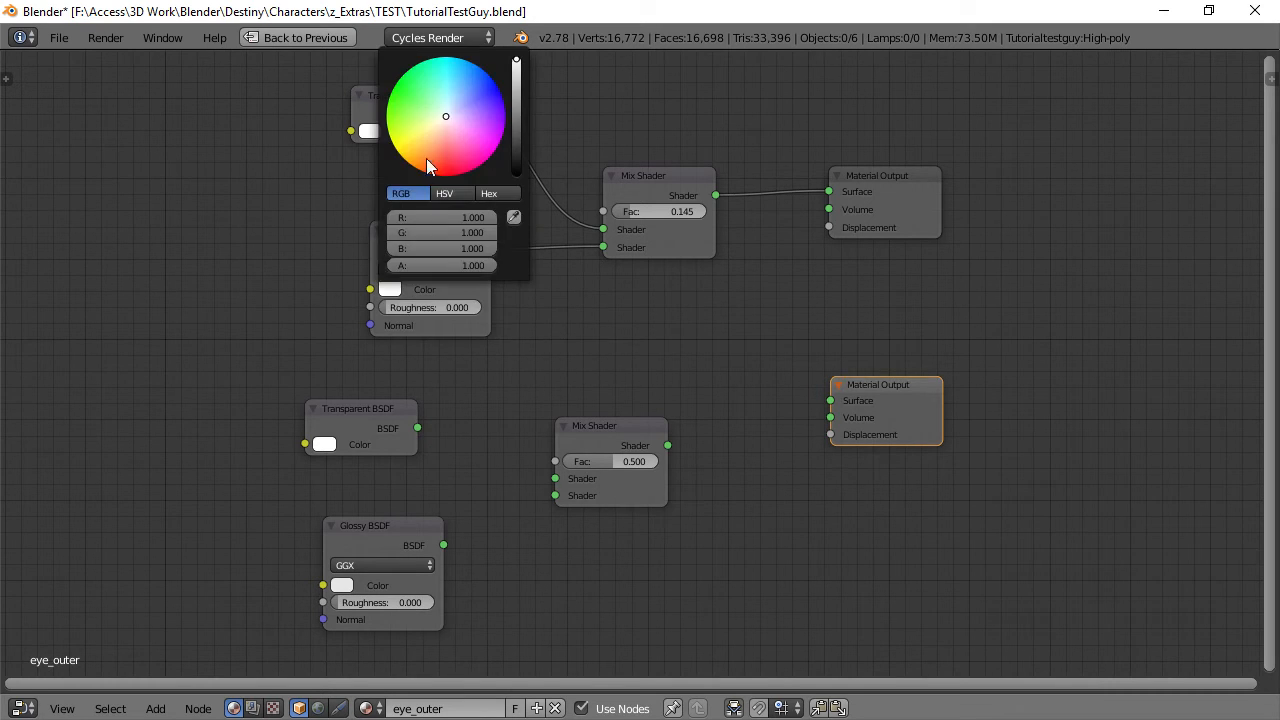
left_click(393, 287)
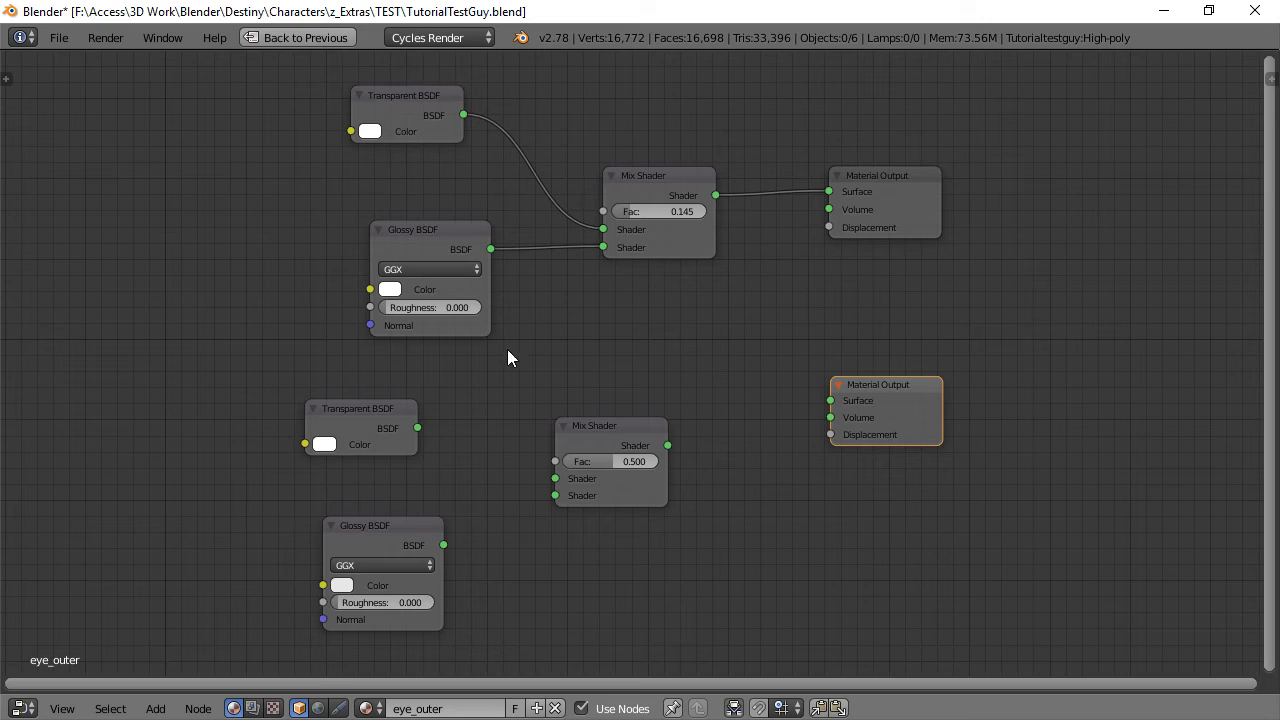
Set the new Mix Shader's Fac to 0.145 and move the new Material Output level with it.
left_click(604, 463)
key("BackSpace")
key("Return")
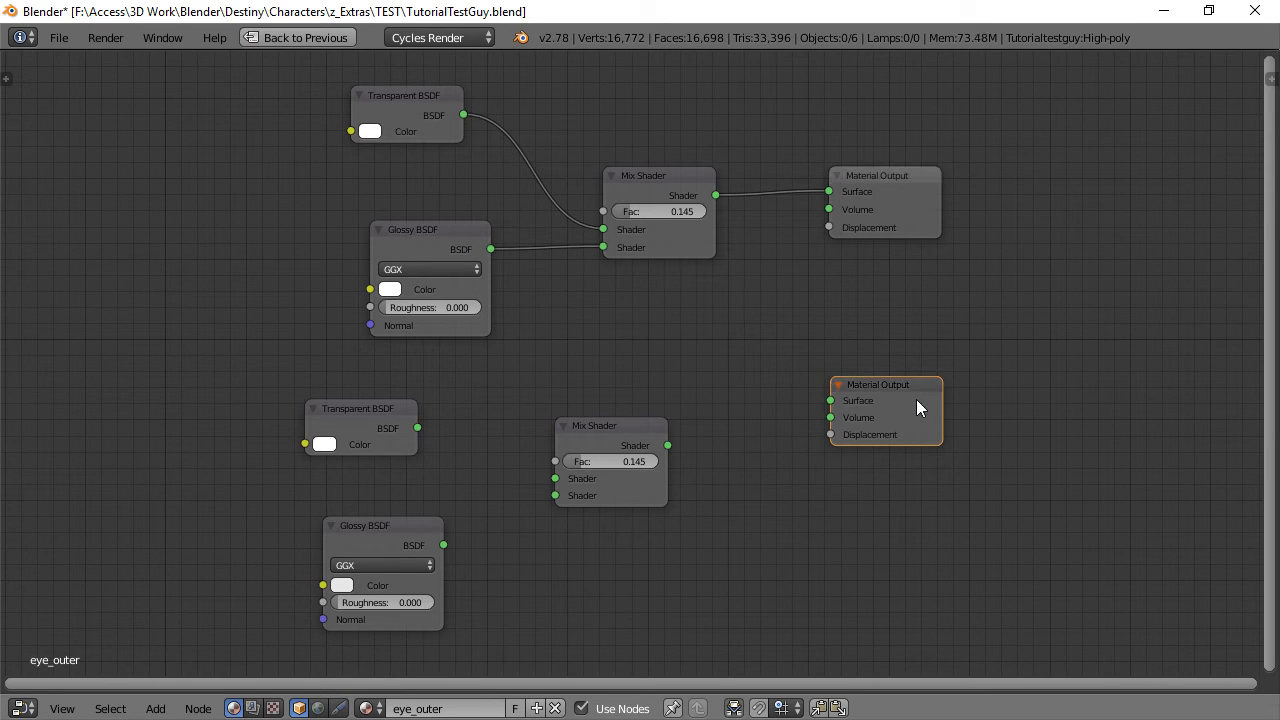
key("g")
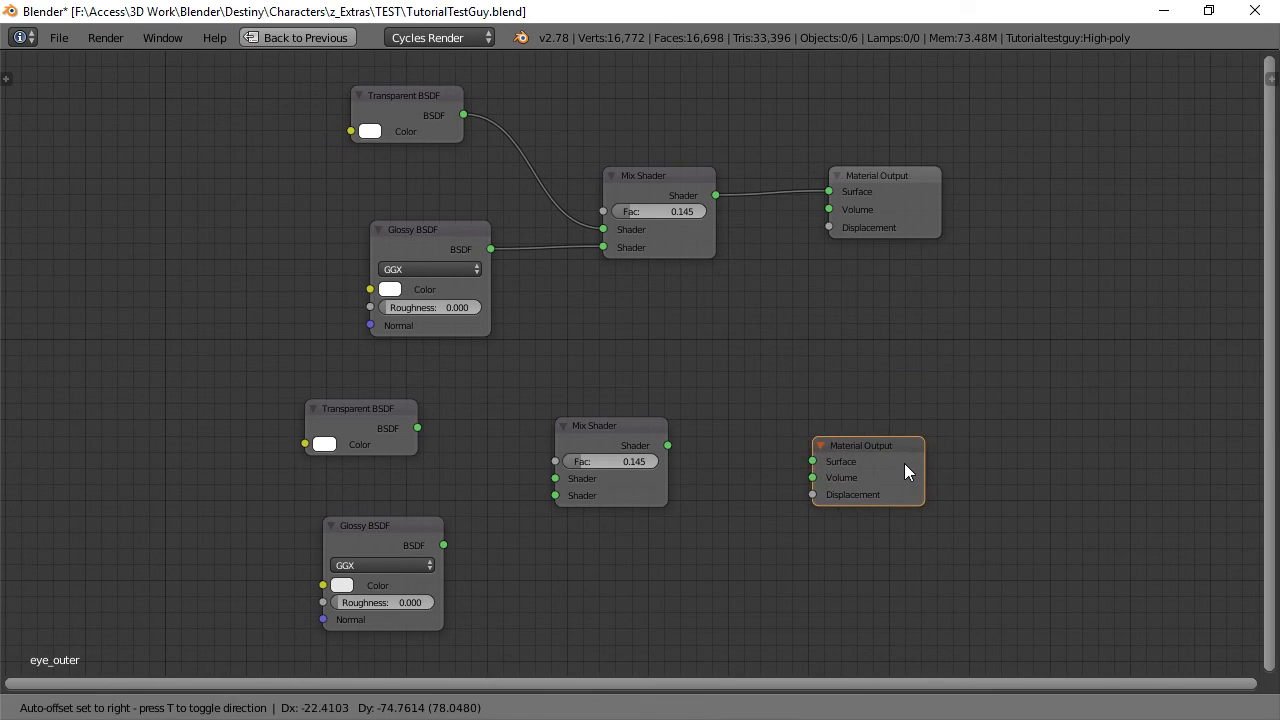
left_click(904, 472)
Delete the original connected Transparent BSDF, Glossy BSDF, Mix Shader and Material Output nodes of eye_outer.
left_click(401, 121)
key("b")
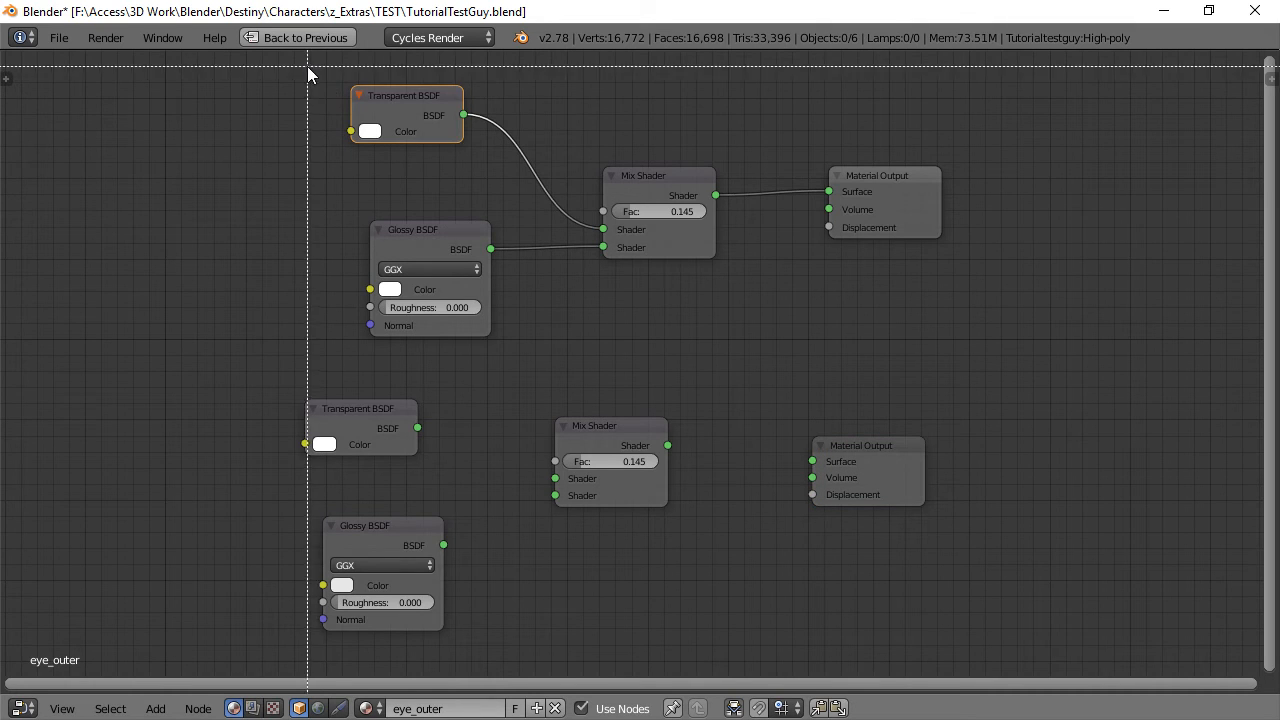
left_click_drag(307, 66, 987, 318)
key("x")
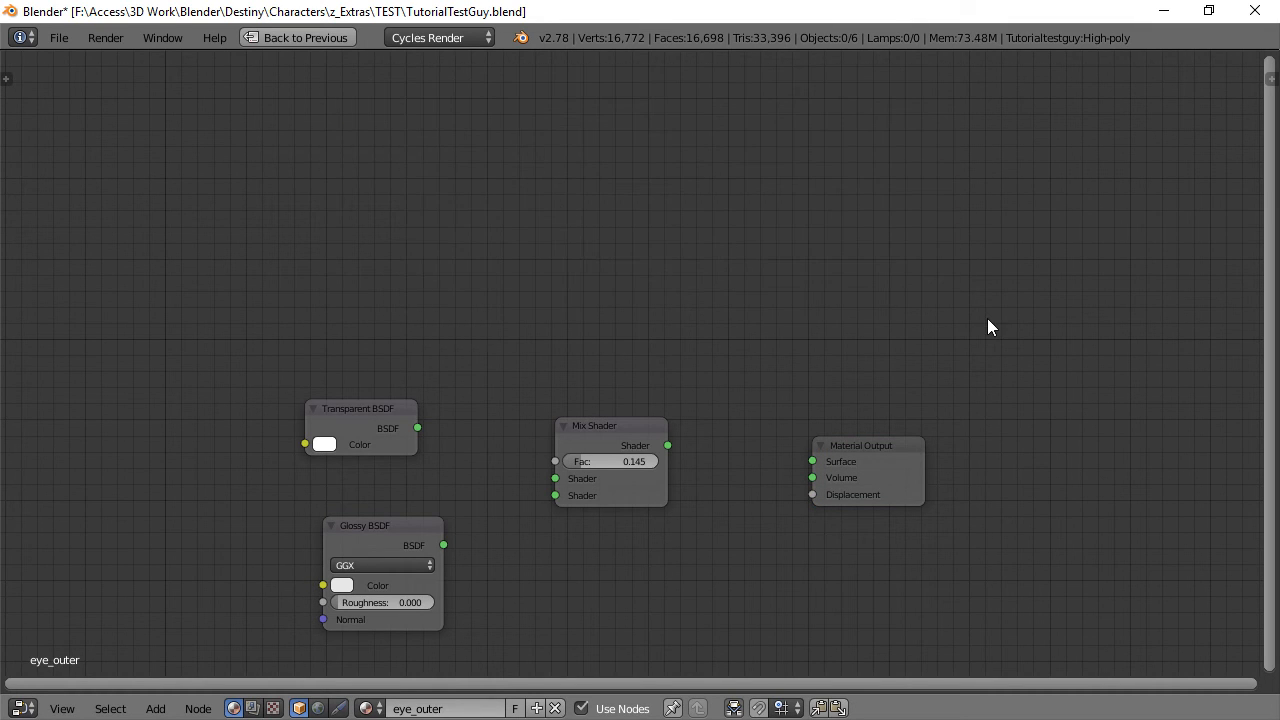
Select all four unconnected eye_outer nodes and move them together up into the middle of the node area.
key("b")
left_click_drag(281, 367, 971, 641)
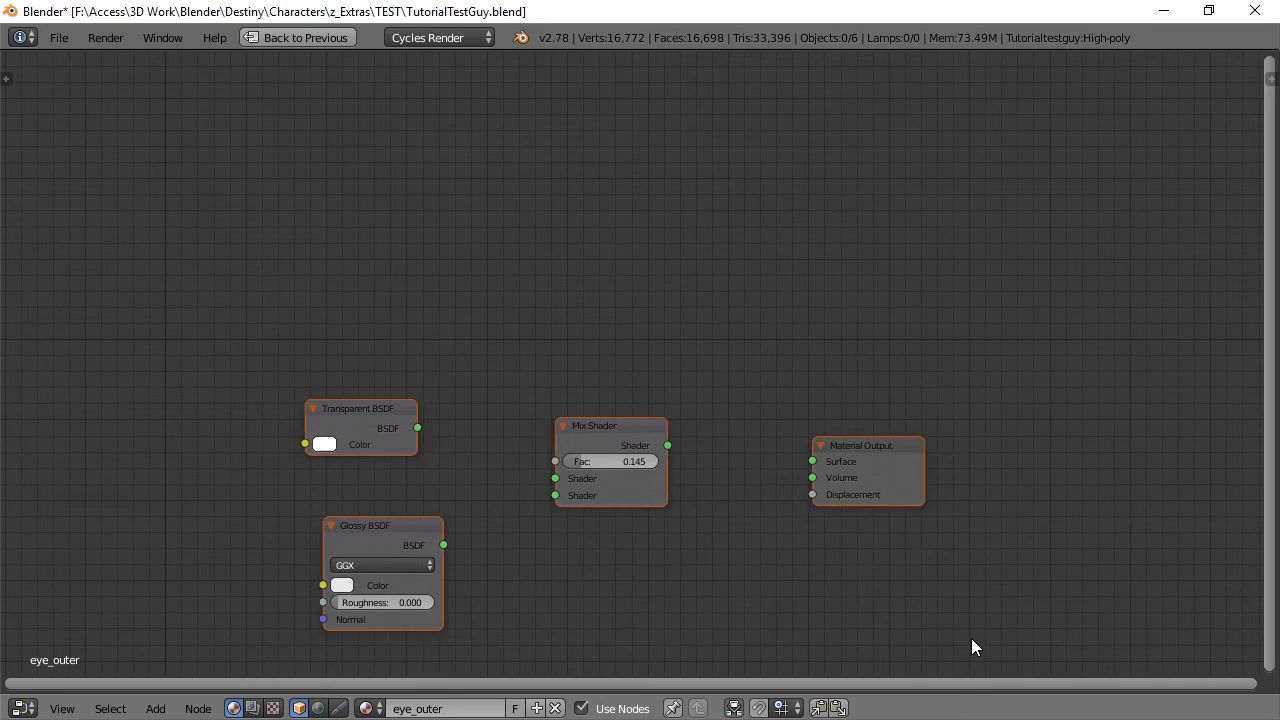
key("g")
left_click(976, 450)
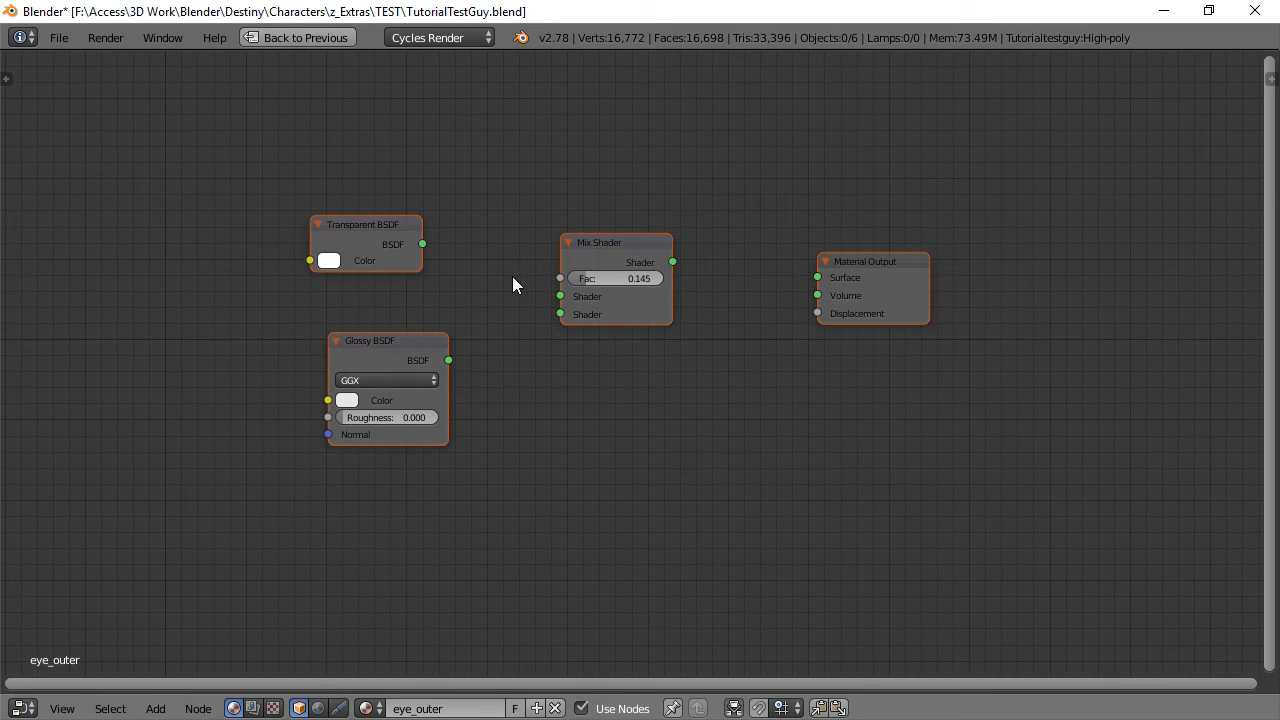
Link the Transparent BSDF and Glossy BSDF to the Mix Shader's first and second Shader inputs, and its output to the Material Output's Surface.
left_click_drag(421, 244, 427, 241)
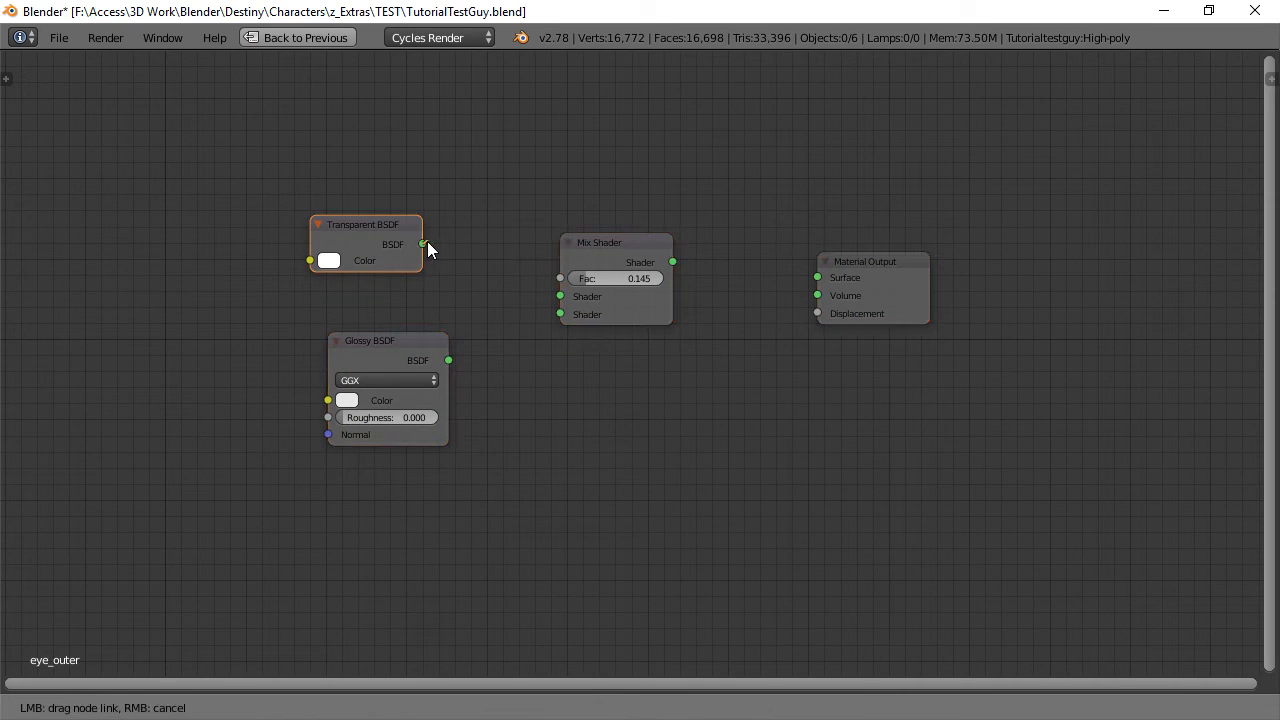
left_click_drag(502, 272, 560, 296)
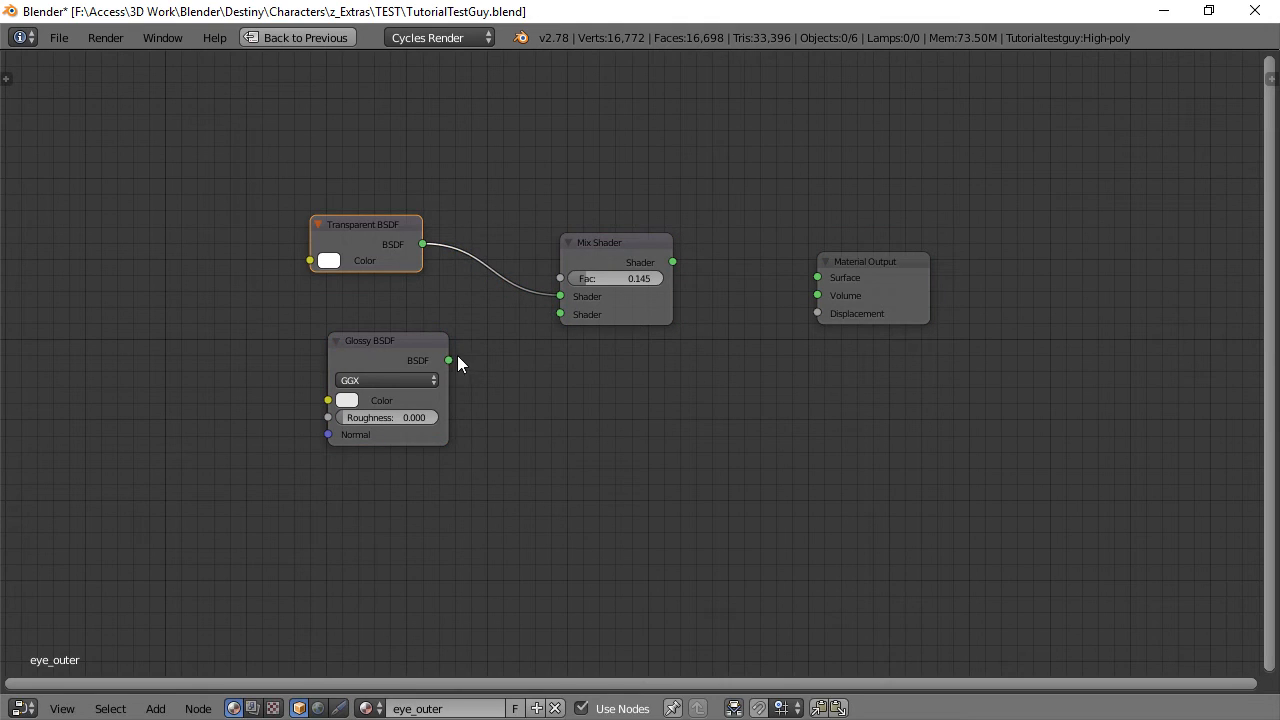
left_click_drag(447, 359, 560, 314)
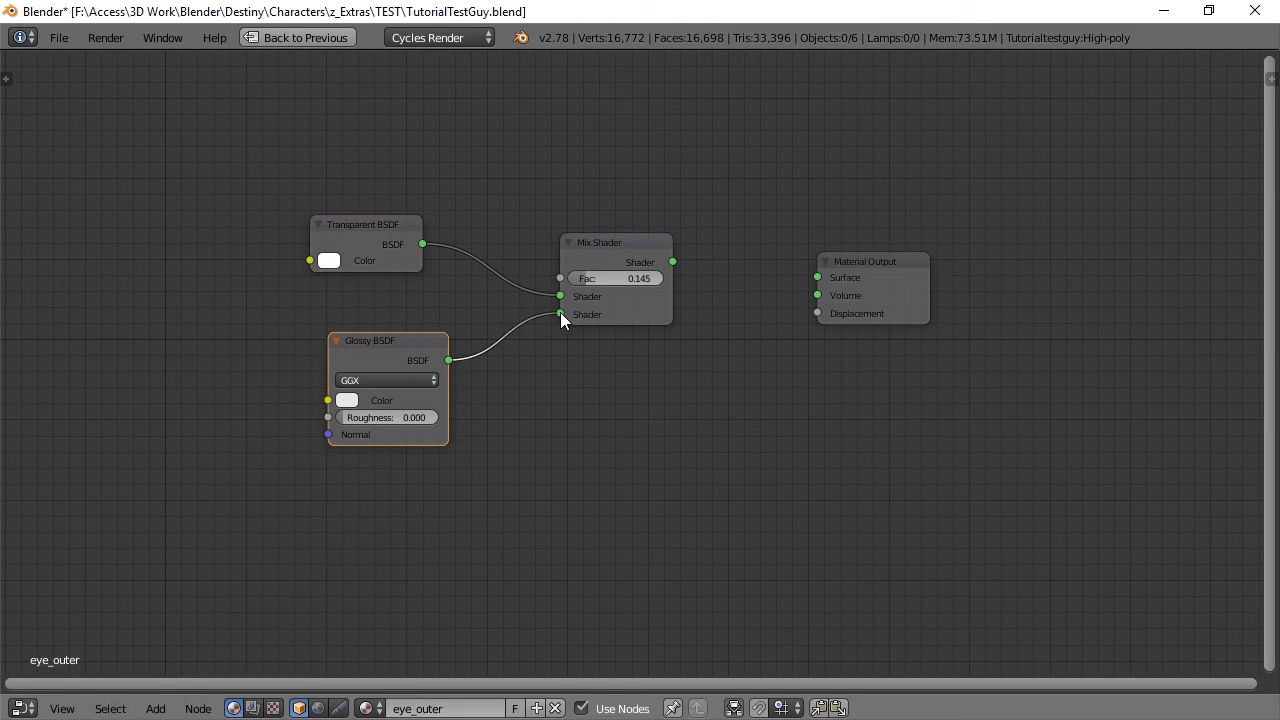
left_click_drag(672, 262, 812, 280)
scroll(670, 385, "up", 2)
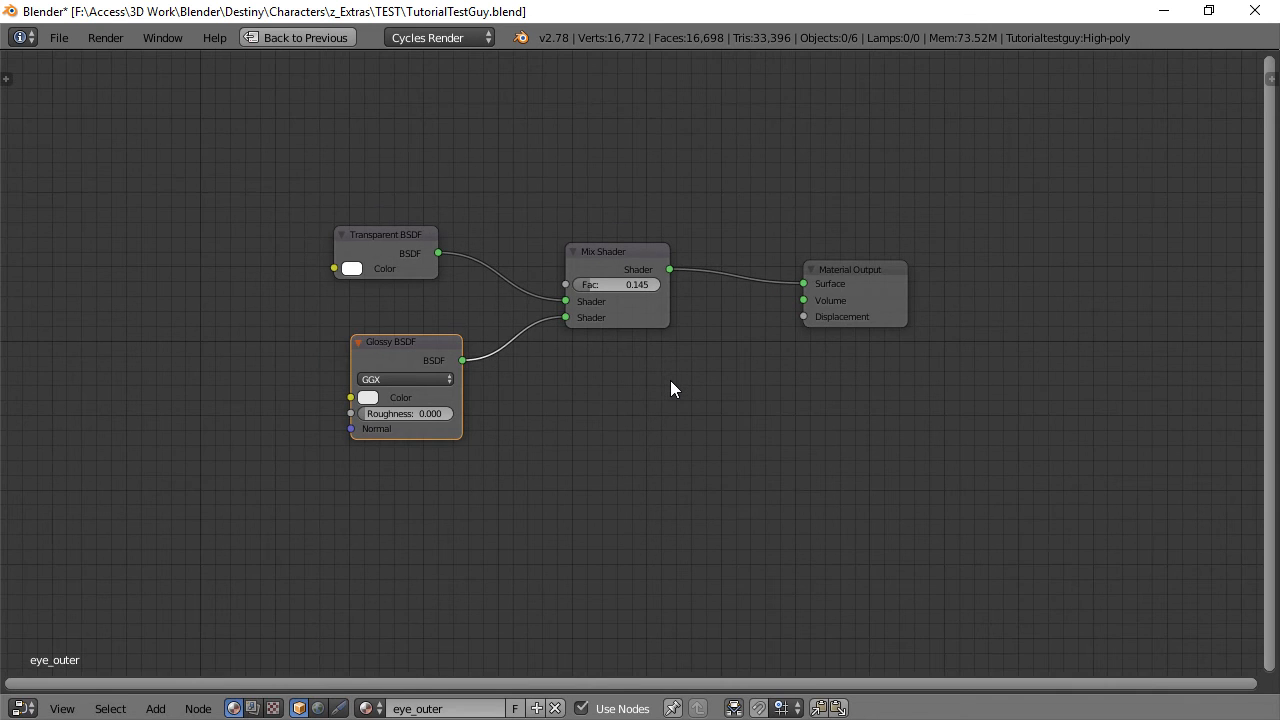
scroll(670, 388, "up", 1)
middle_click_drag(656, 370, 630, 405)
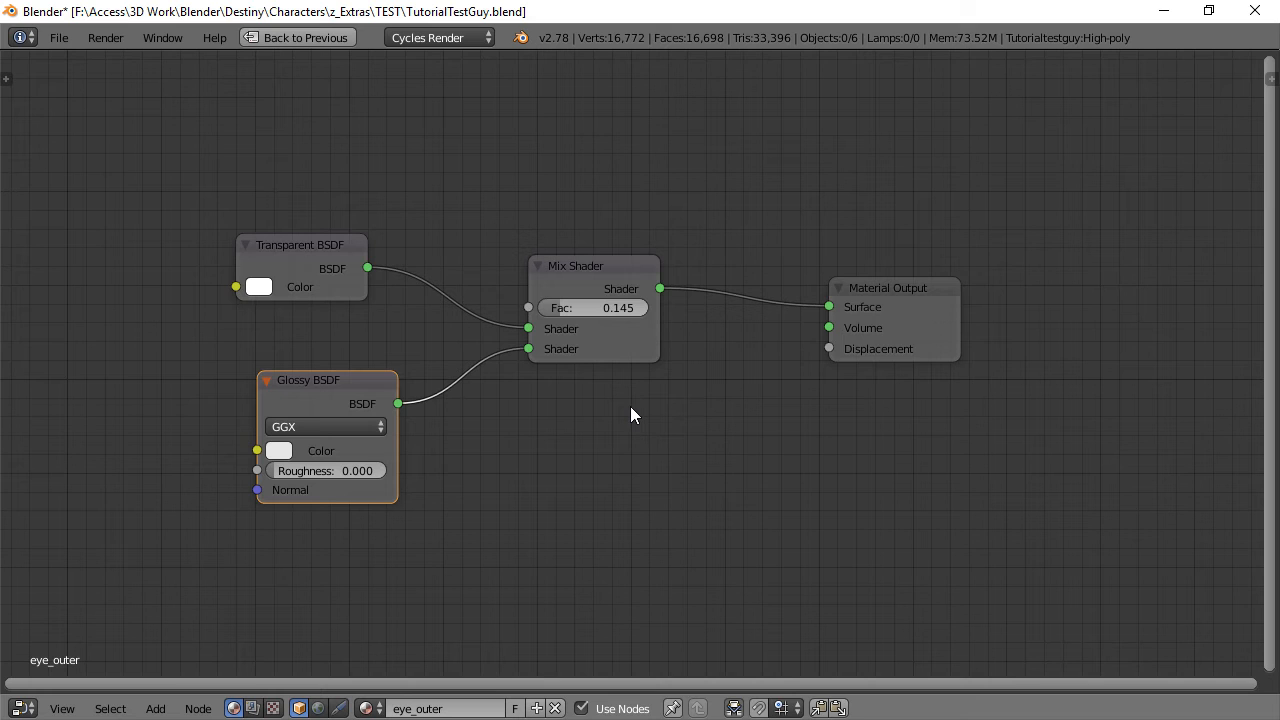
Restore the full multi-editor layout and make eye_inner the active material, keeping its preview expanded.
key("ctrl+Up")
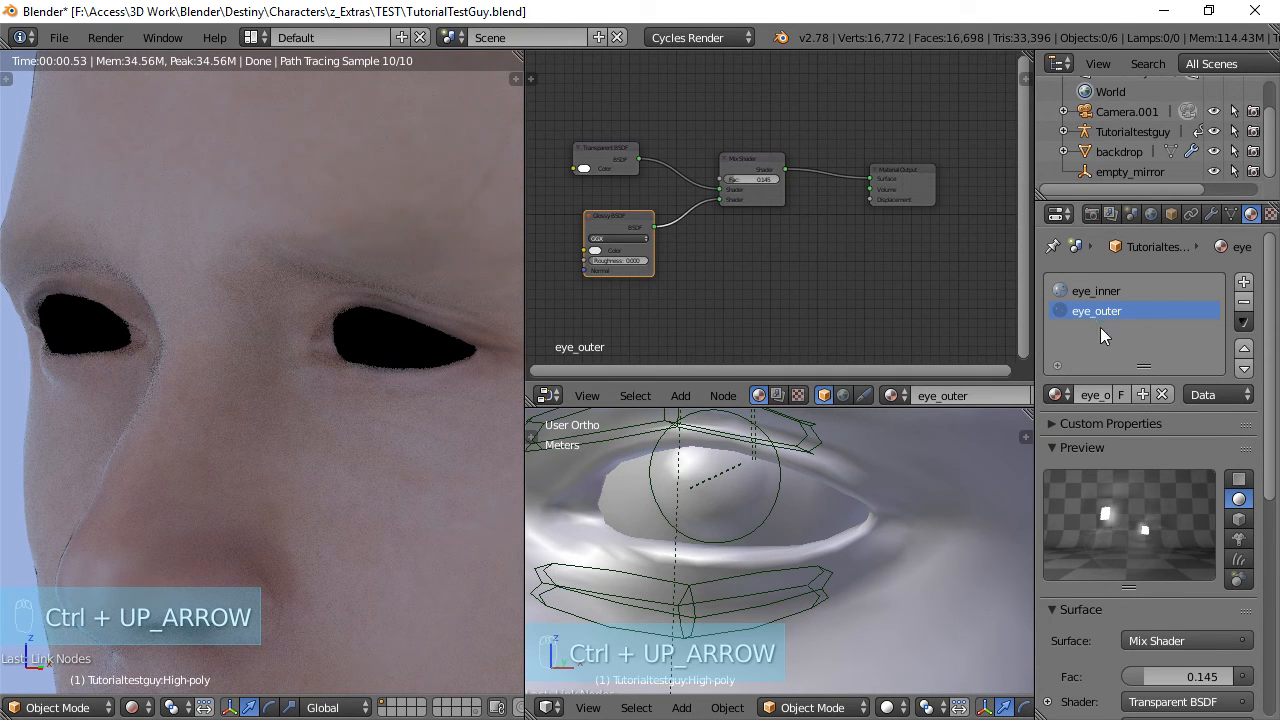
left_click(1054, 448)
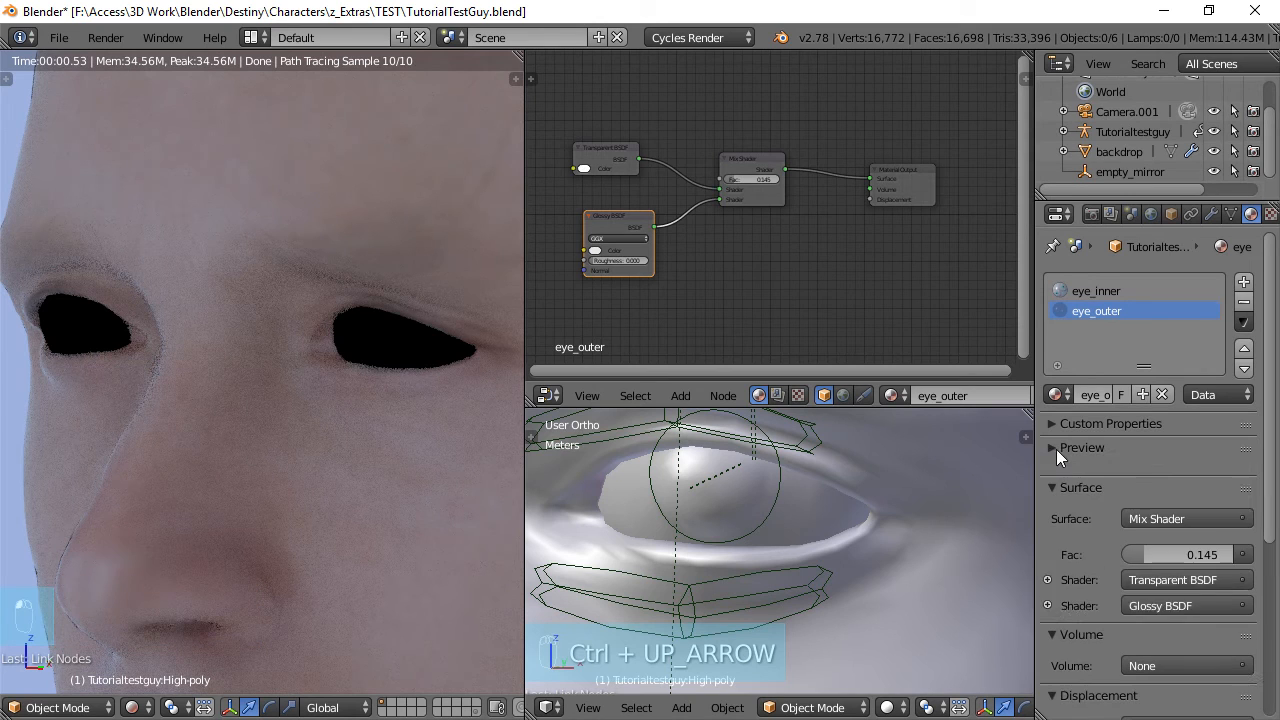
left_click(1053, 448)
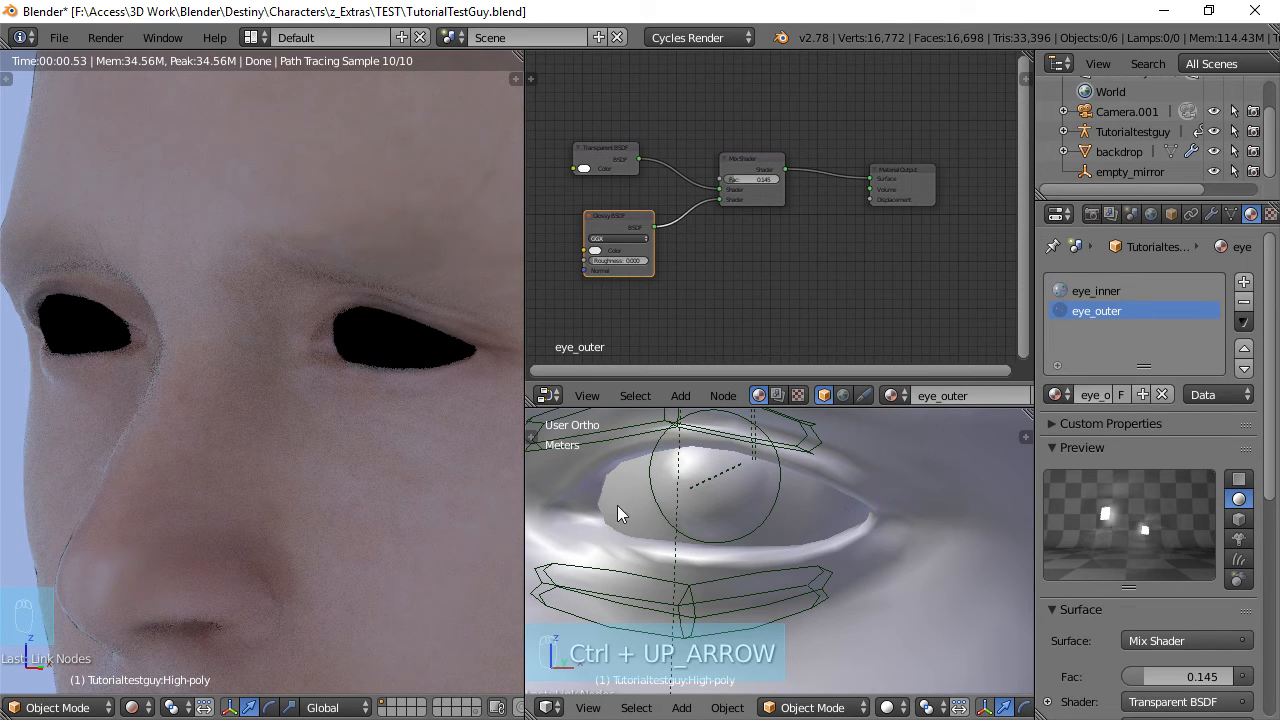
left_click(1093, 291)
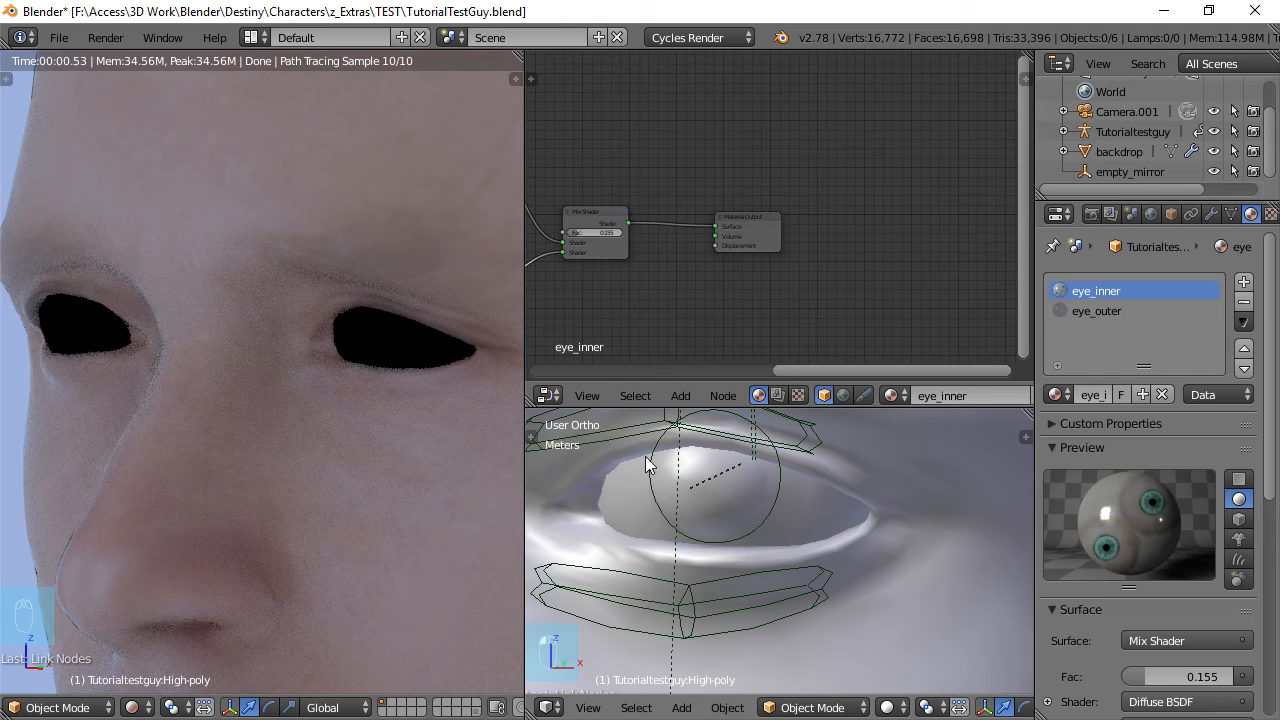
Switch the rendered viewport to solid shading and put the eye mesh in Edit Mode, with selection limited to visible geometry.
key("shift+z")
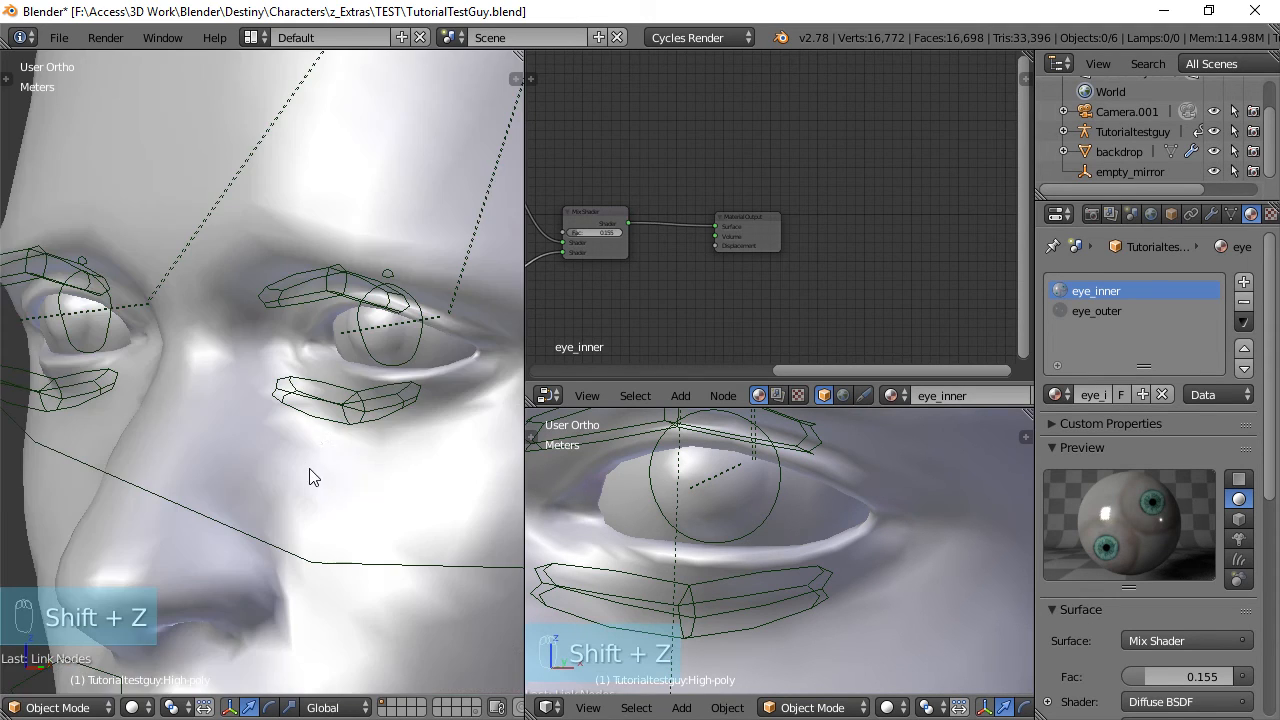
middle_click_drag(314, 437, 346, 363)
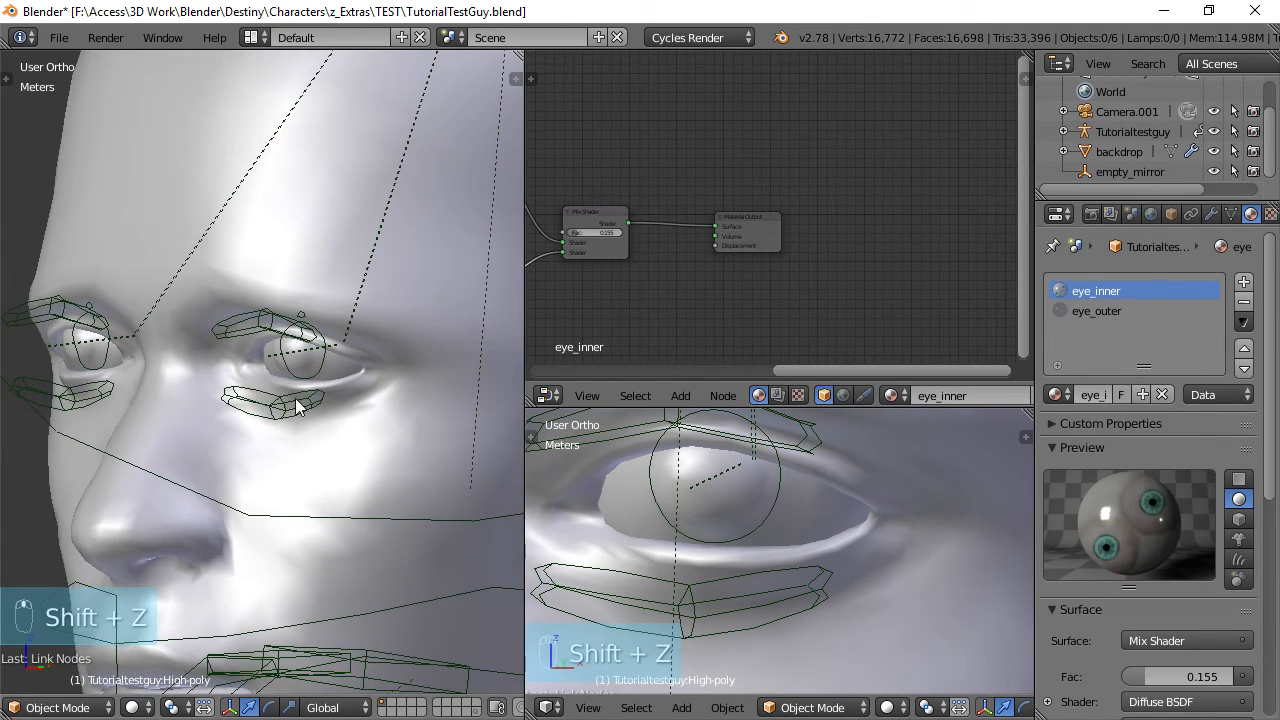
scroll(346, 367, "up", 3)
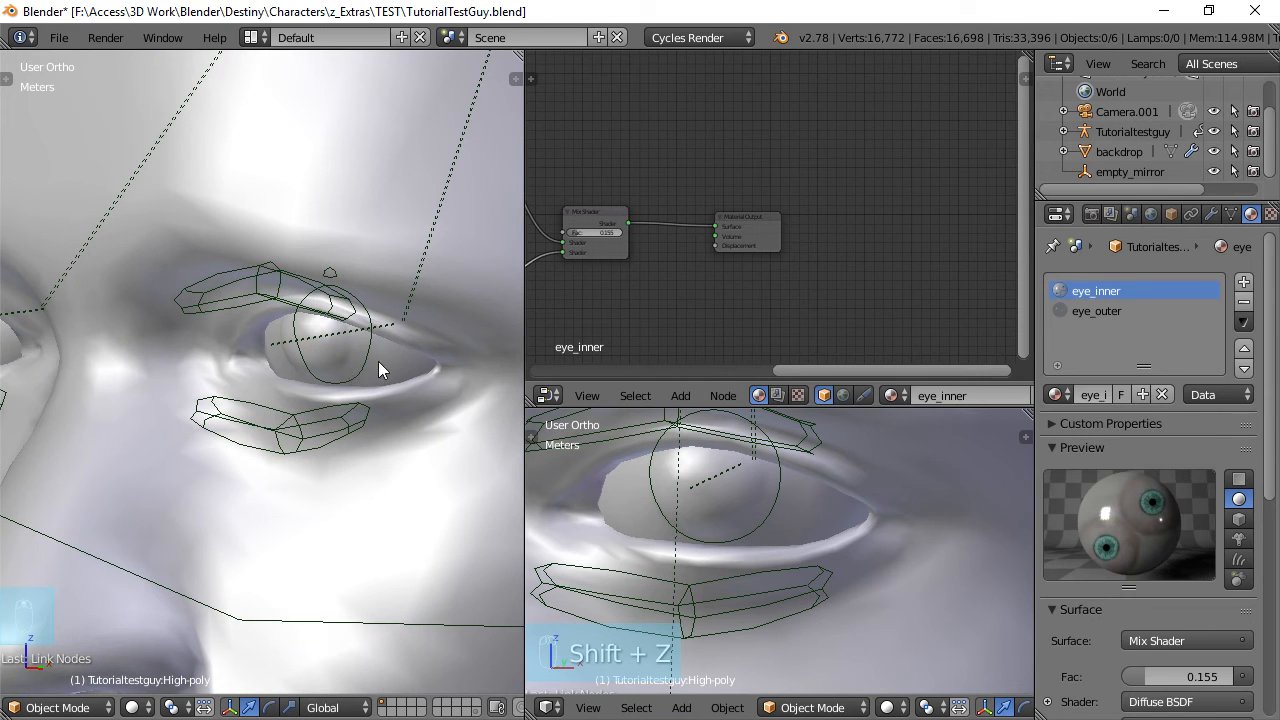
key("Tab")
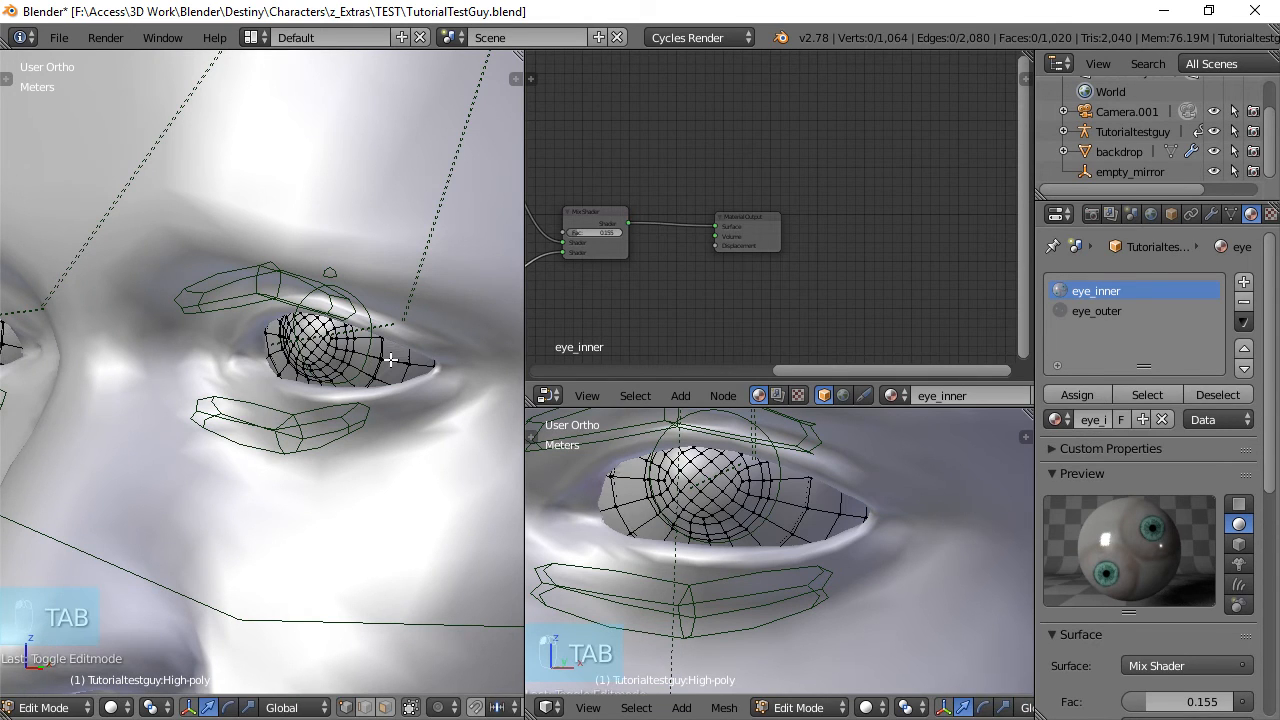
scroll(390, 360, "down", 3)
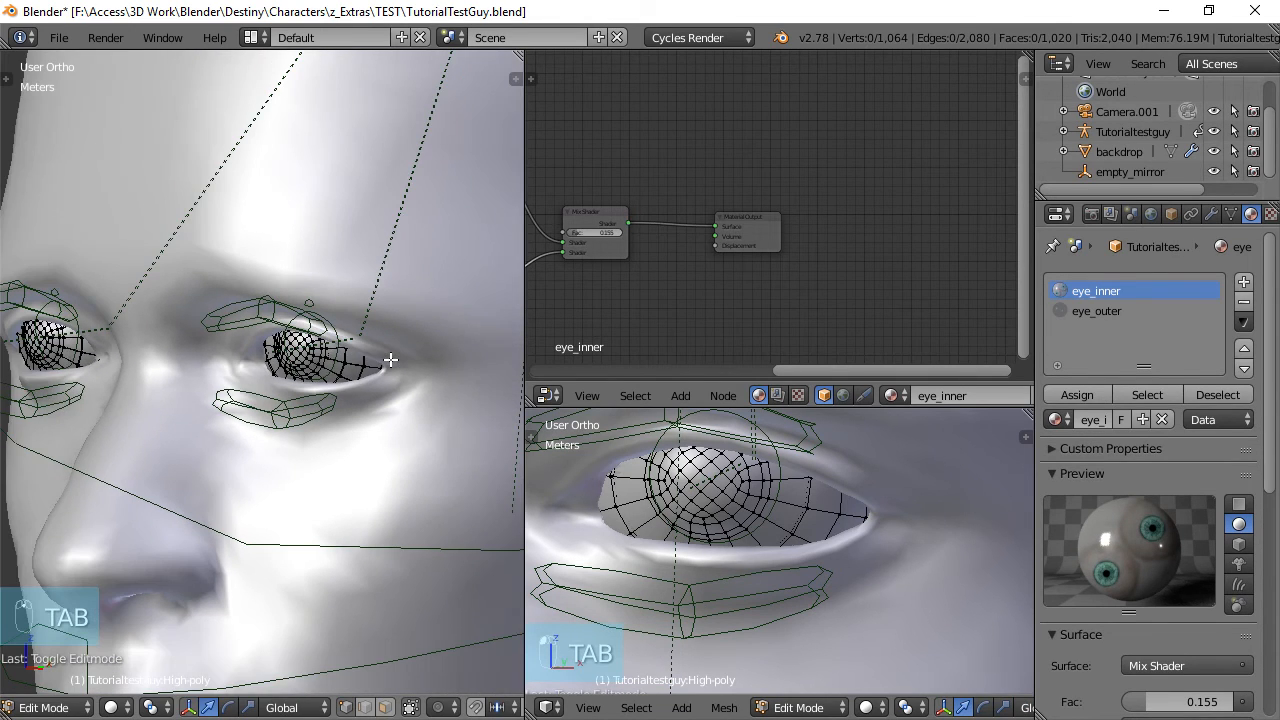
left_click(410, 707)
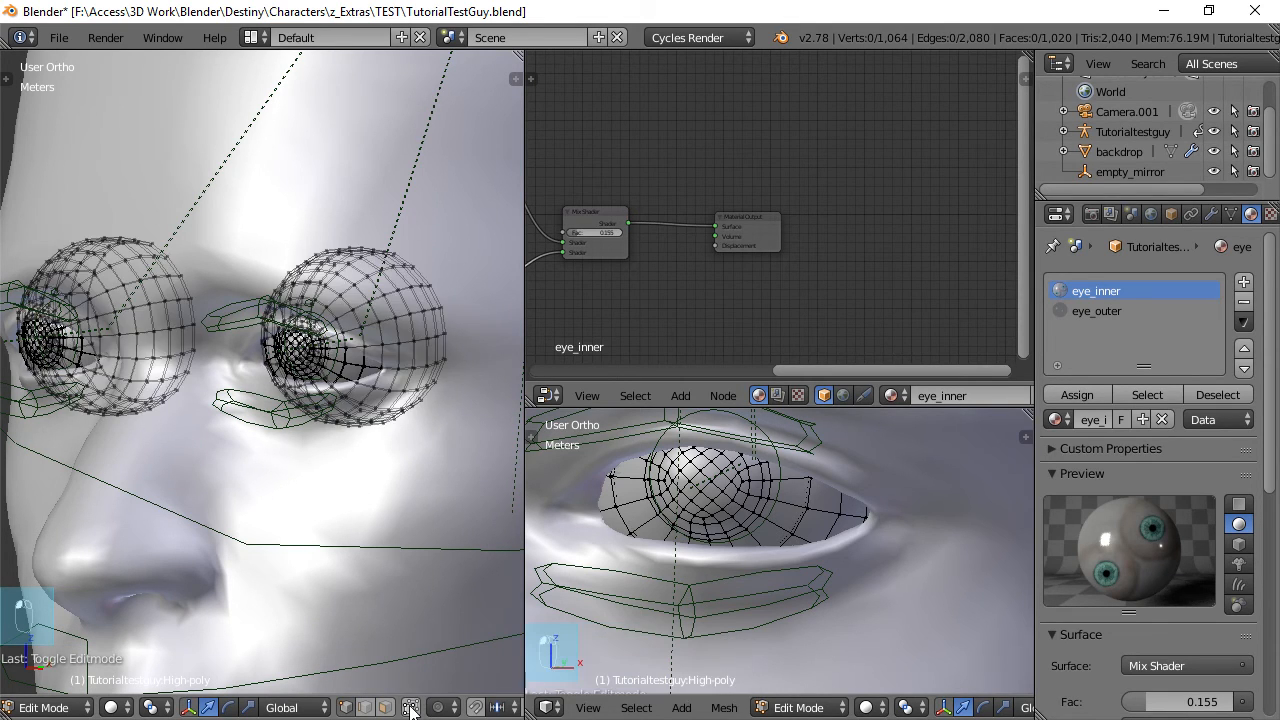
left_click(410, 707)
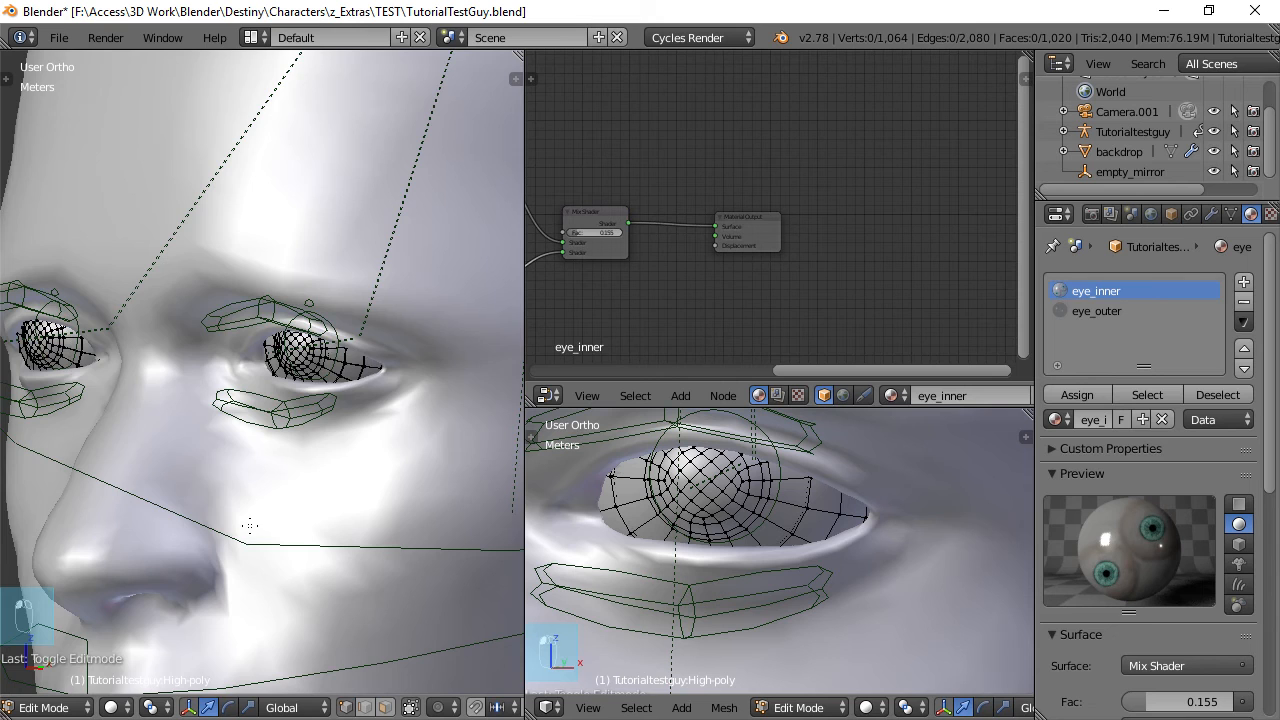
Use face selection to select all linked faces of the outer shell of the eye beside the cheek.
middle_click_drag(250, 526, 343, 475)
scroll(433, 401, "up", 4)
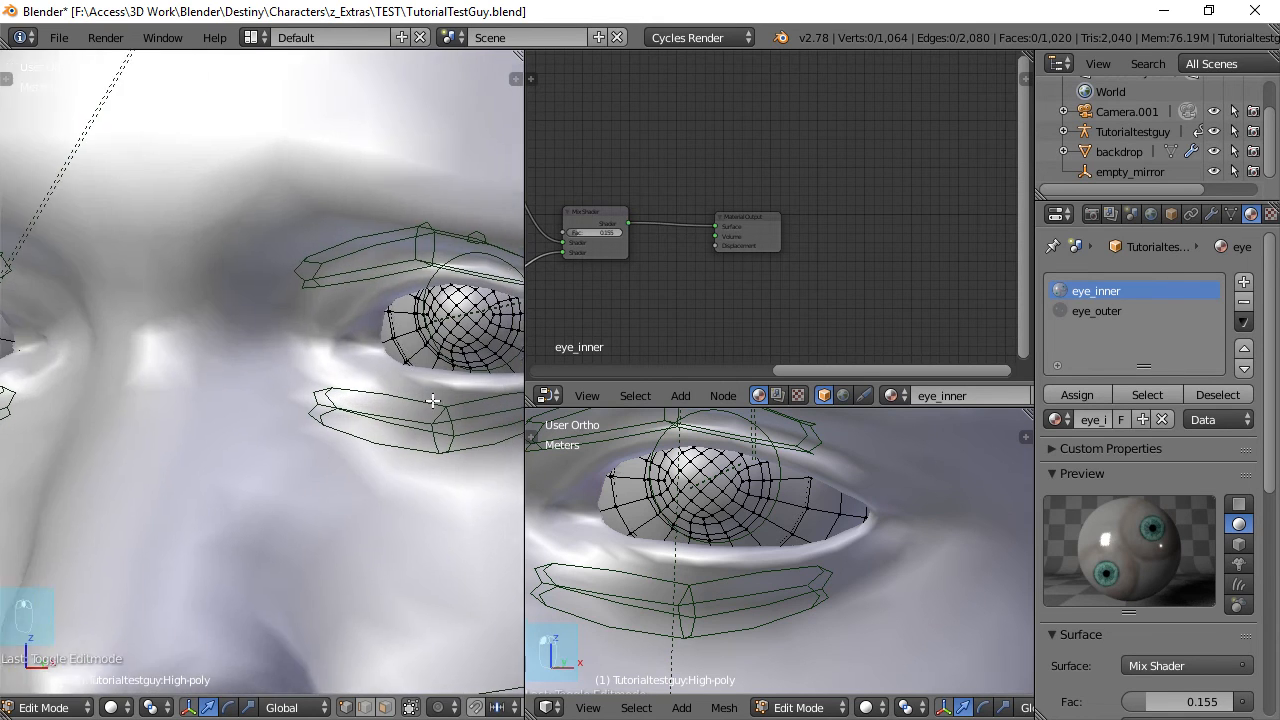
middle_click_drag(433, 401, 296, 424)
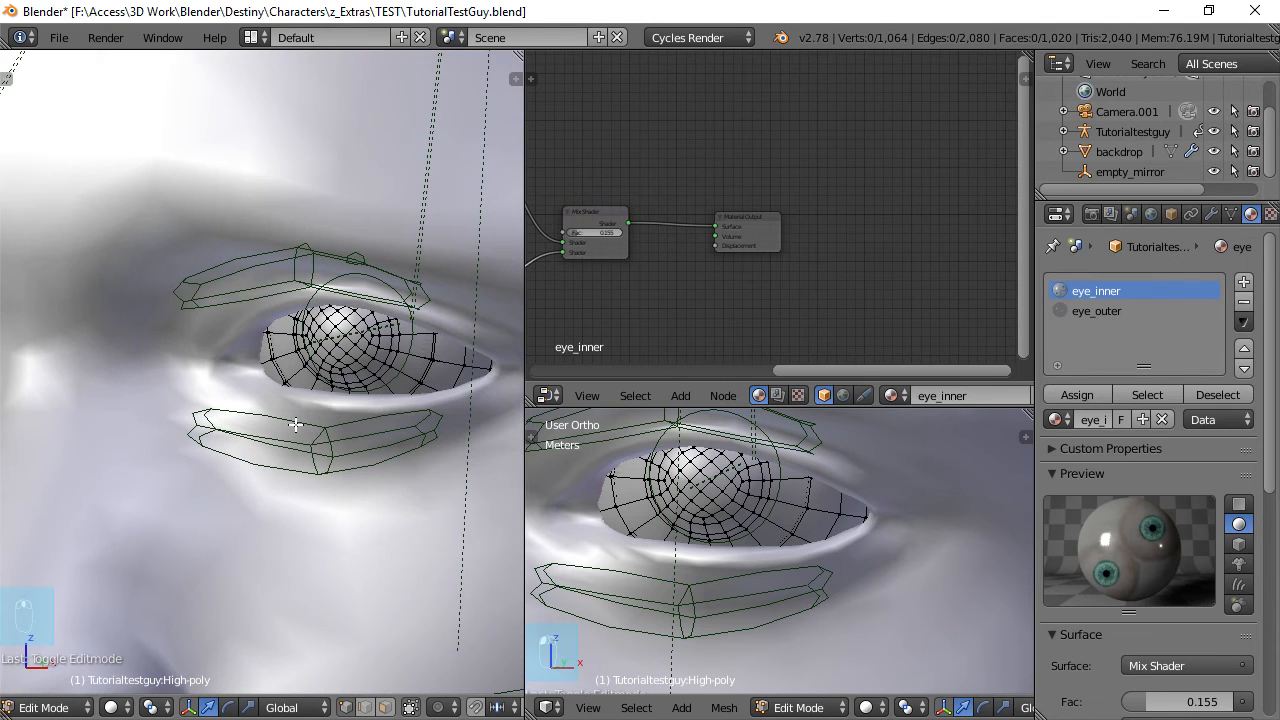
left_click(385, 707)
scroll(391, 460, "up", 1)
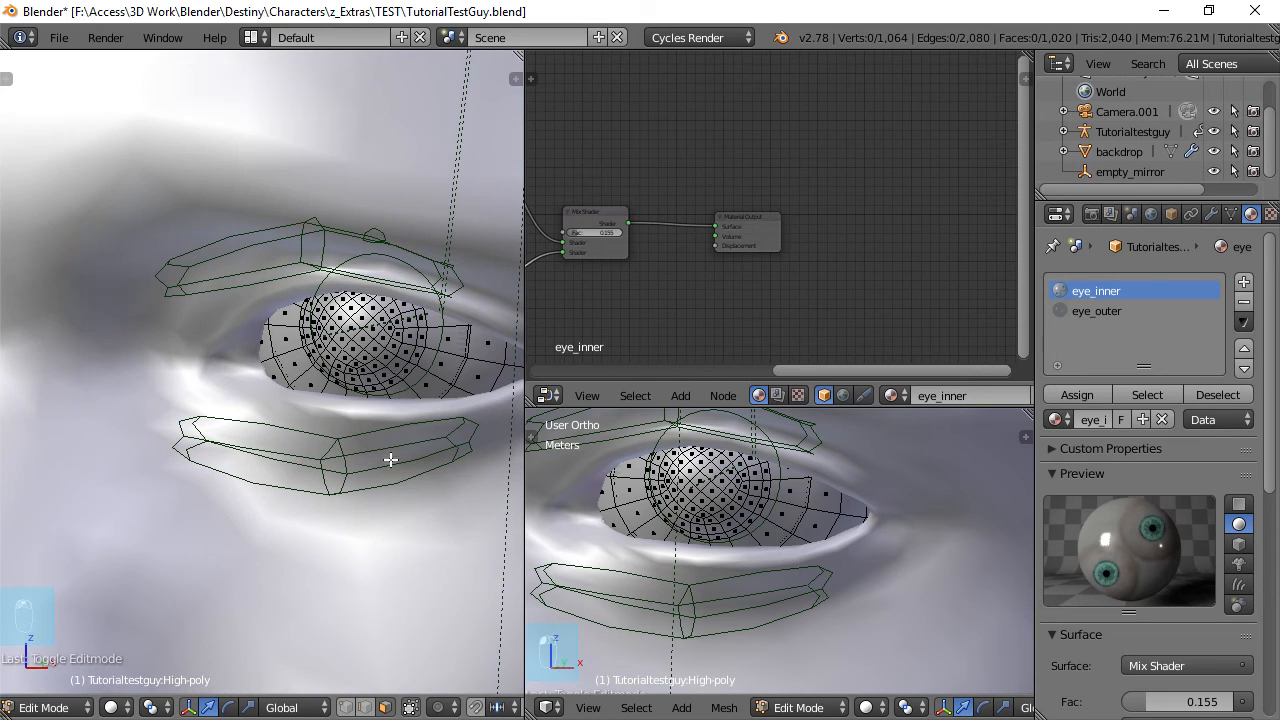
middle_click_drag(390, 379, 323, 409, "shift")
scroll(323, 409, "up", 1)
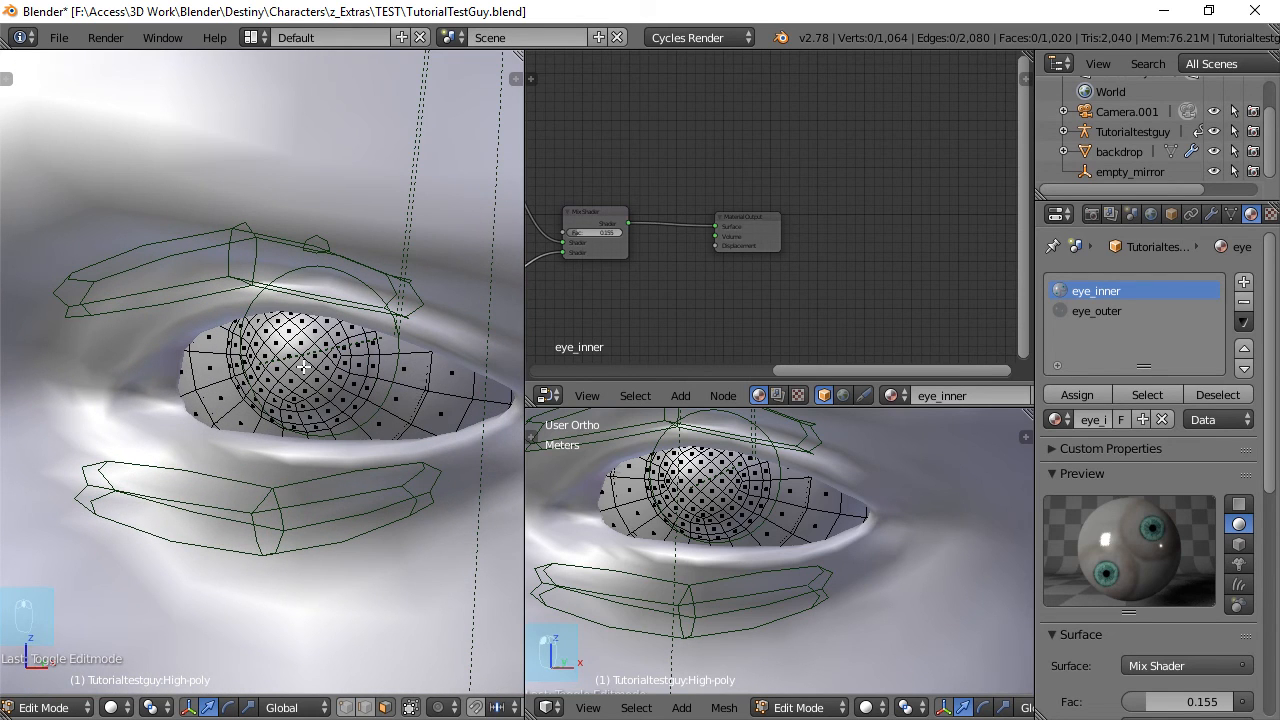
key("l")
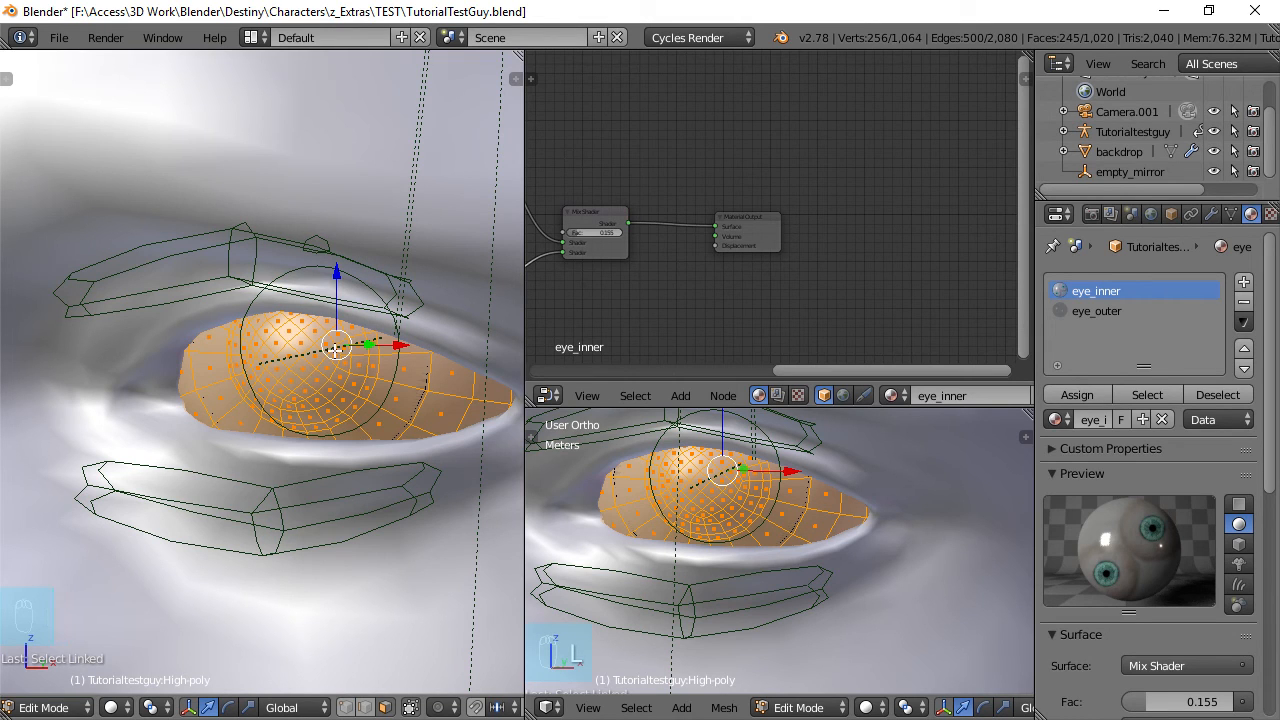
Add the linked faces of the other eye's outer shell to the selection.
scroll(314, 372, "down", 6)
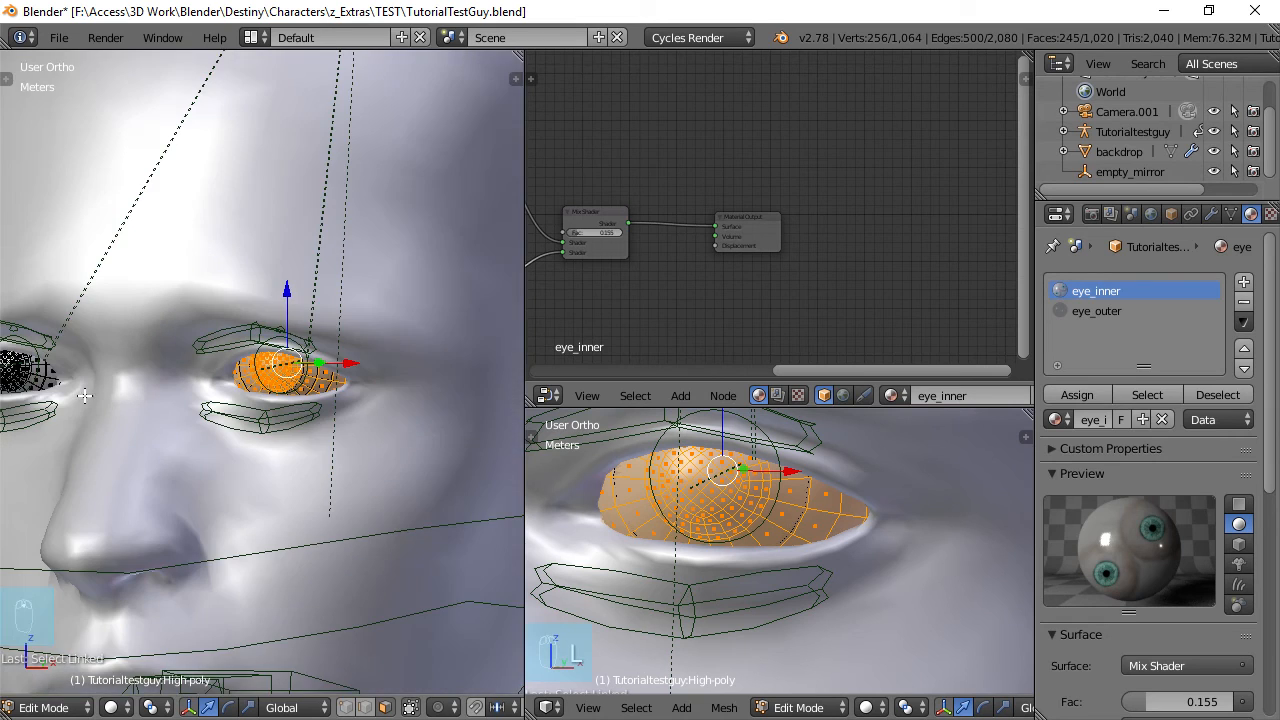
middle_click_drag(40, 401, 250, 408, "shift")
scroll(250, 409, "up", 6)
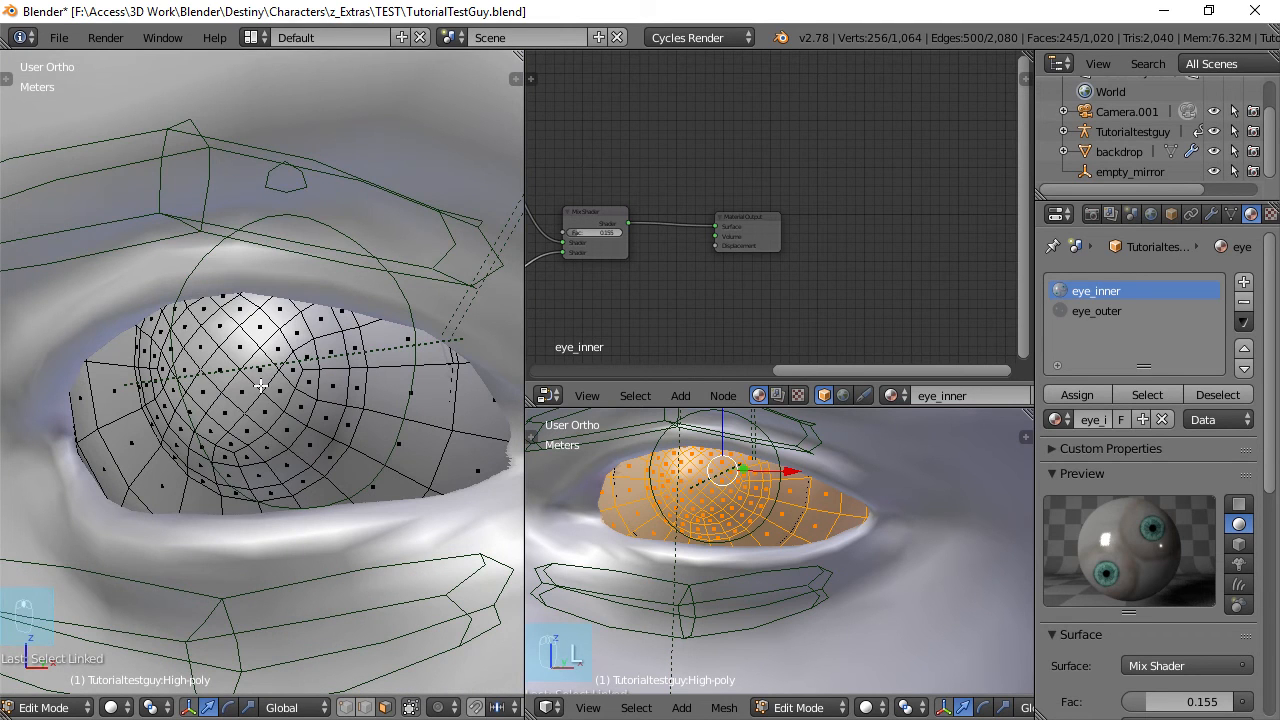
key("l")
scroll(260, 386, "down", 6)
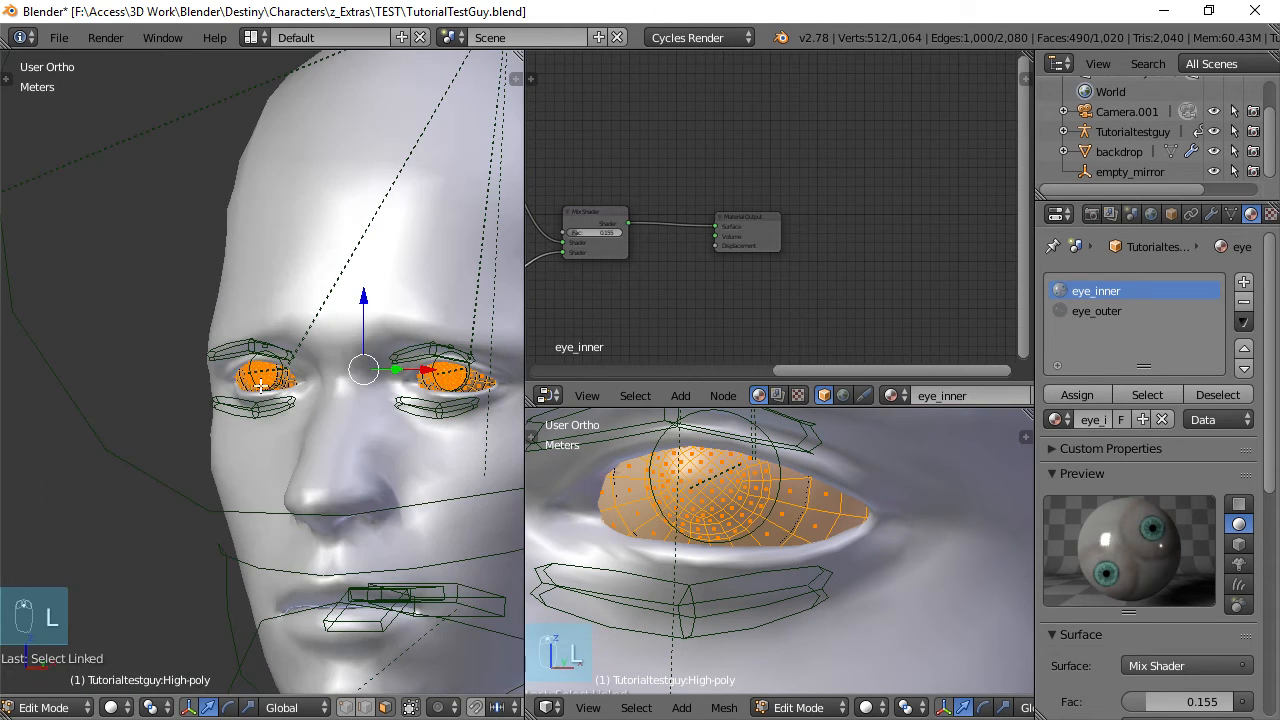
middle_click_drag(380, 412, 328, 413, "shift")
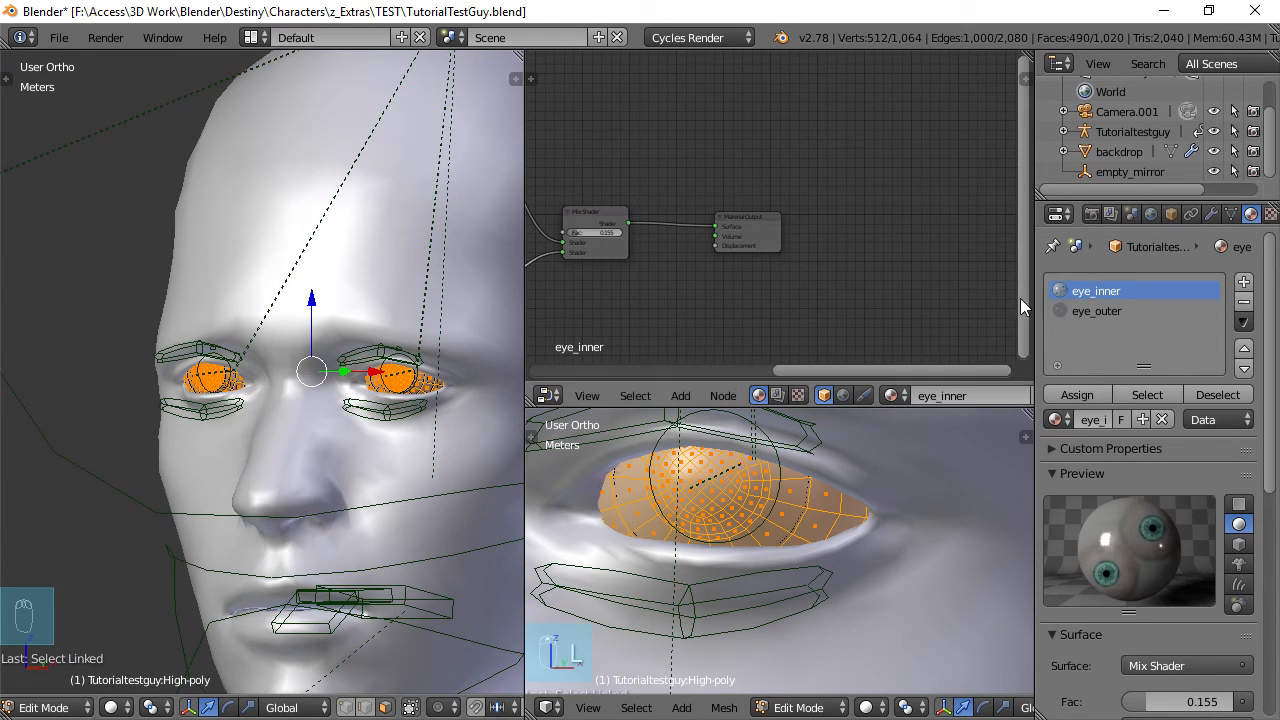
Assign the eye_outer material to the selected outer eye shells and hide those faces.
left_click(1100, 312)
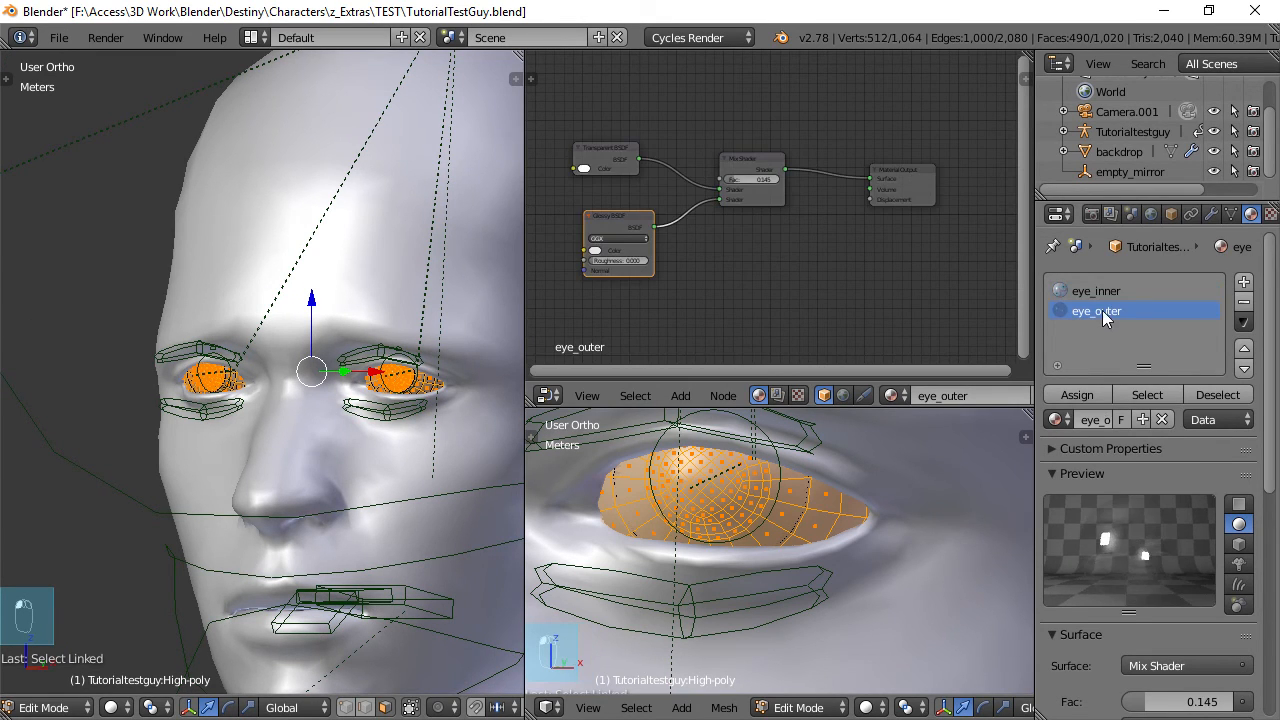
left_click(1078, 395)
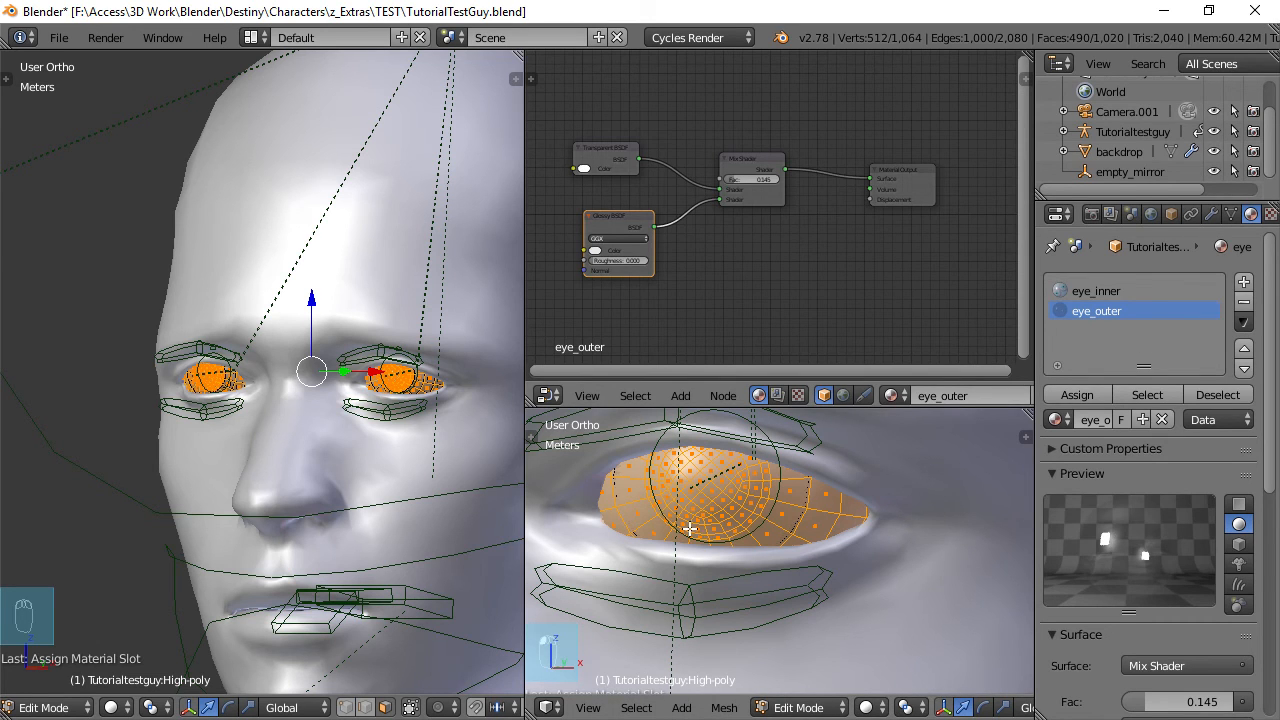
scroll(410, 506, "up", 4)
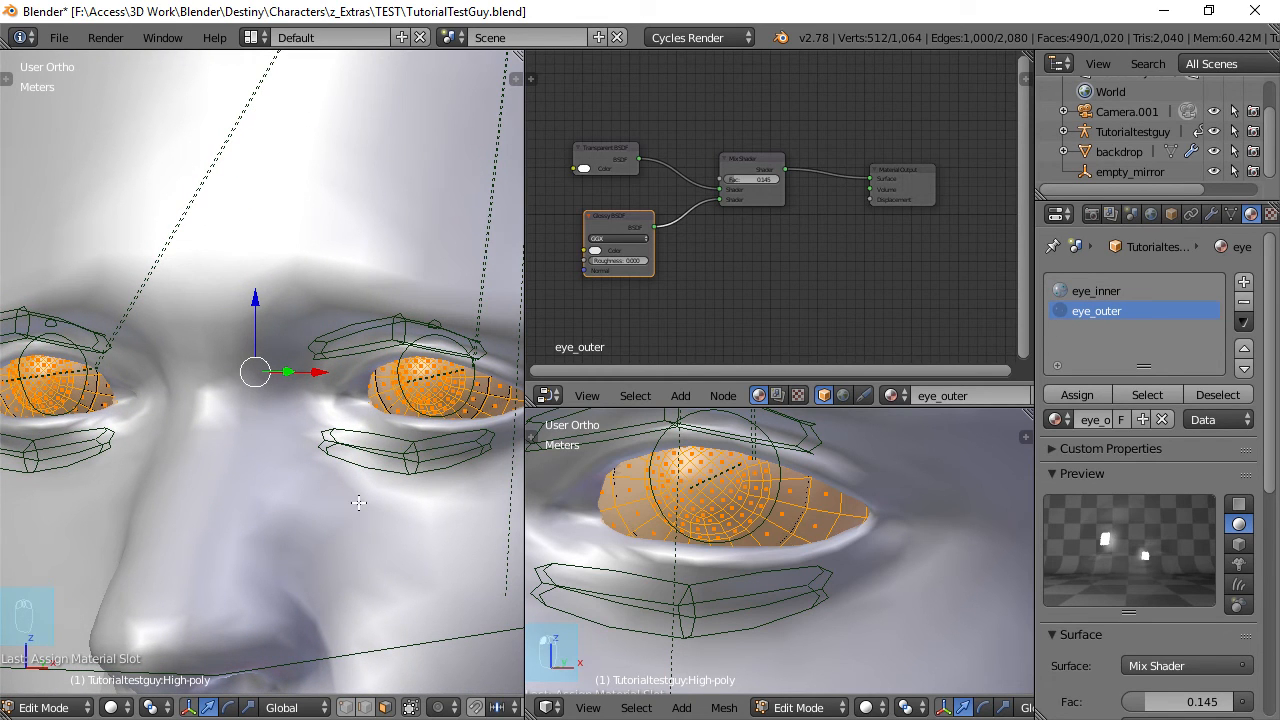
key("h")
scroll(417, 456, "down", 2)
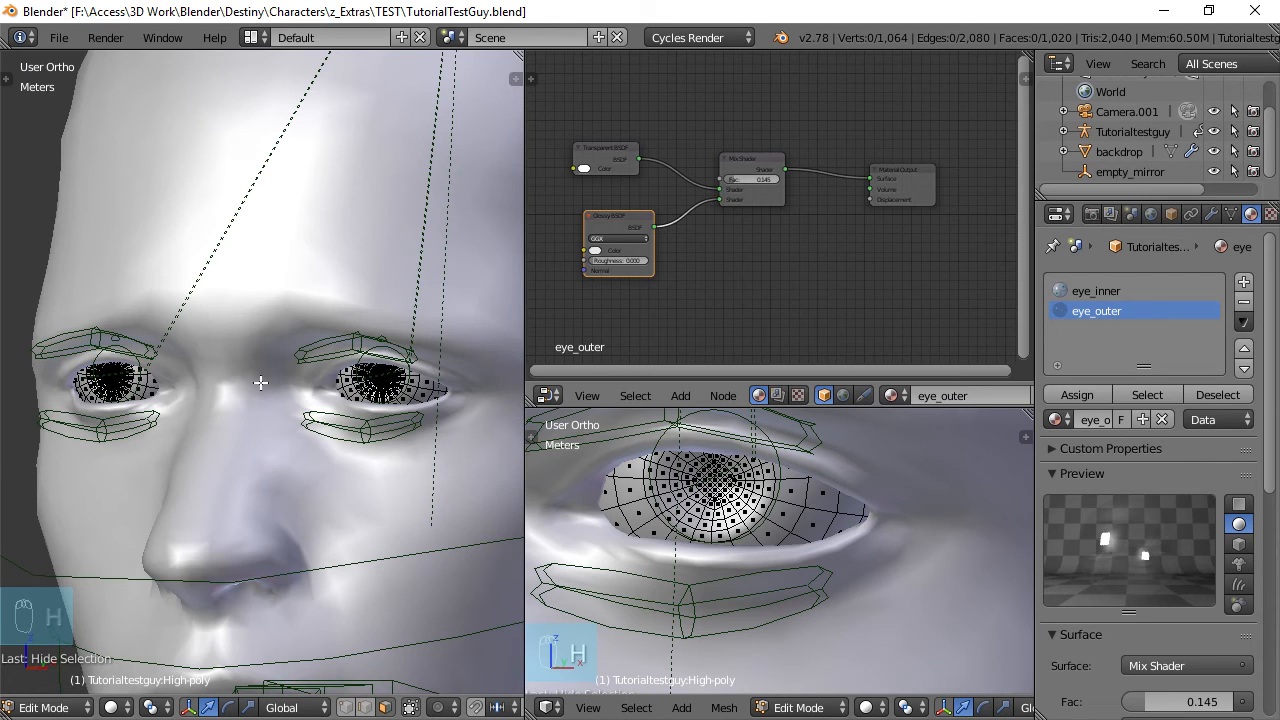
Select all remaining visible inner eye faces and assign them the eye_inner material.
scroll(398, 410, "up", 2)
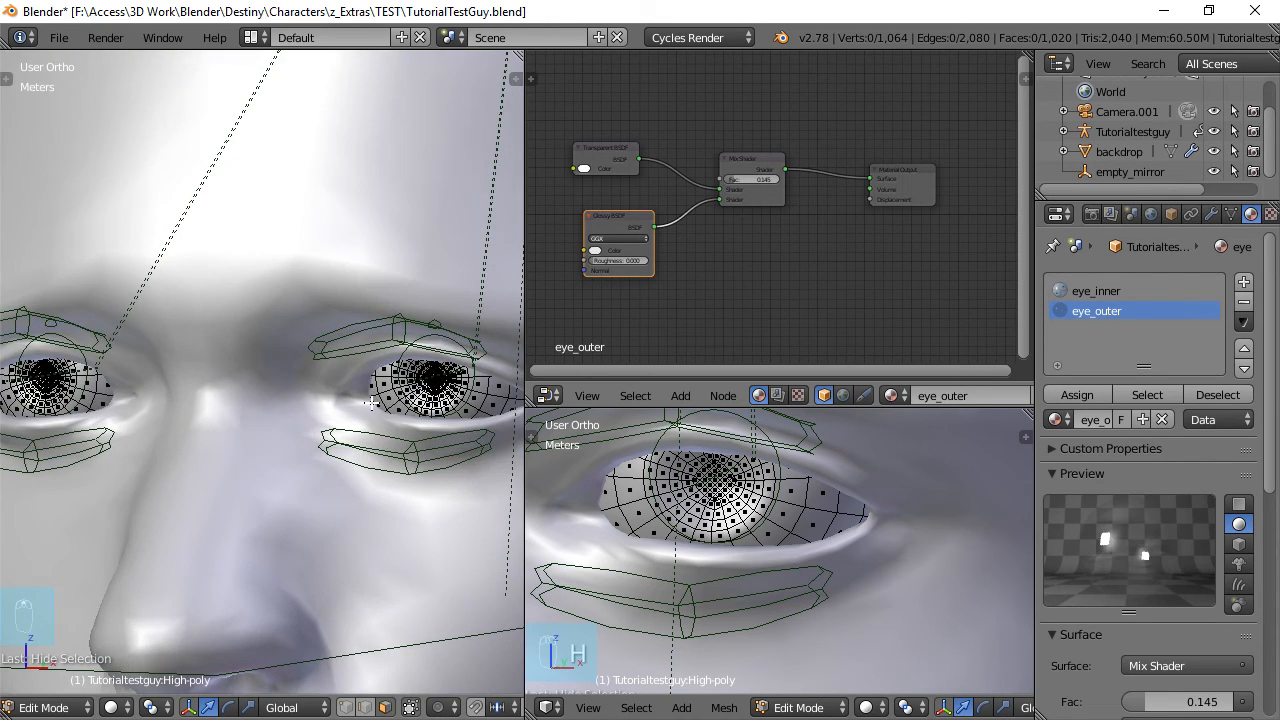
scroll(372, 402, "down", 2)
key("a")
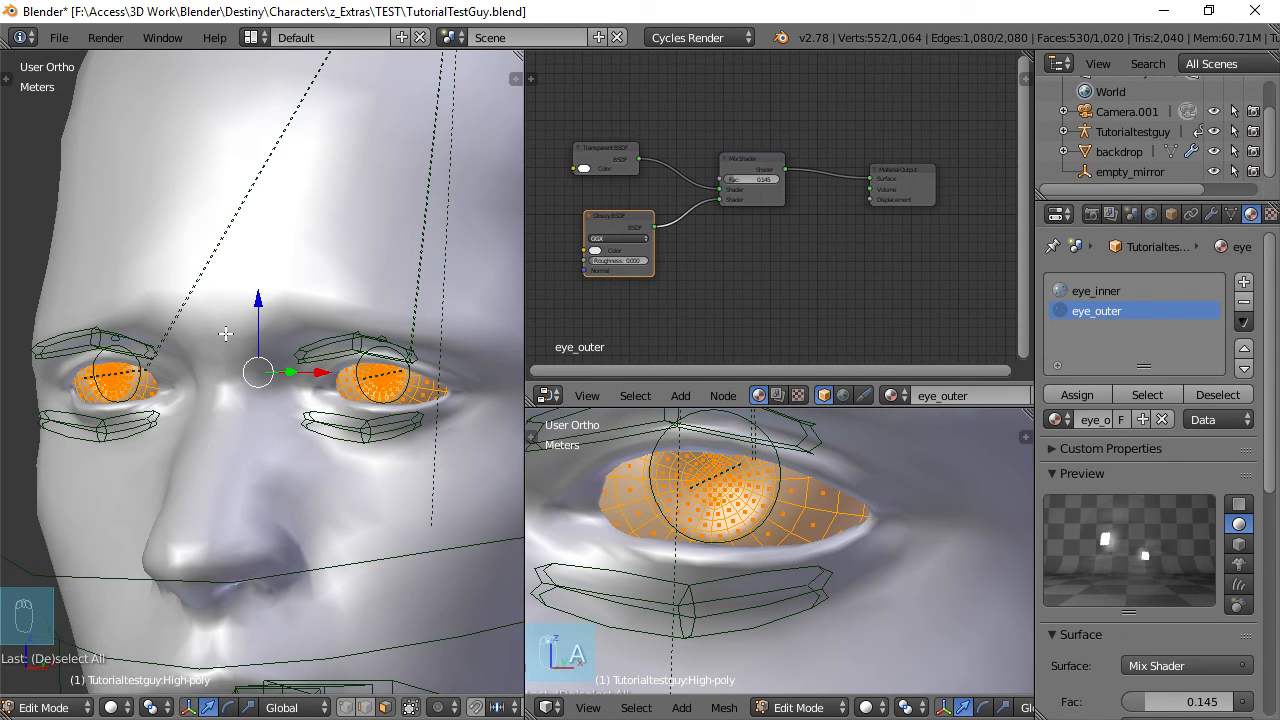
left_click(1096, 289)
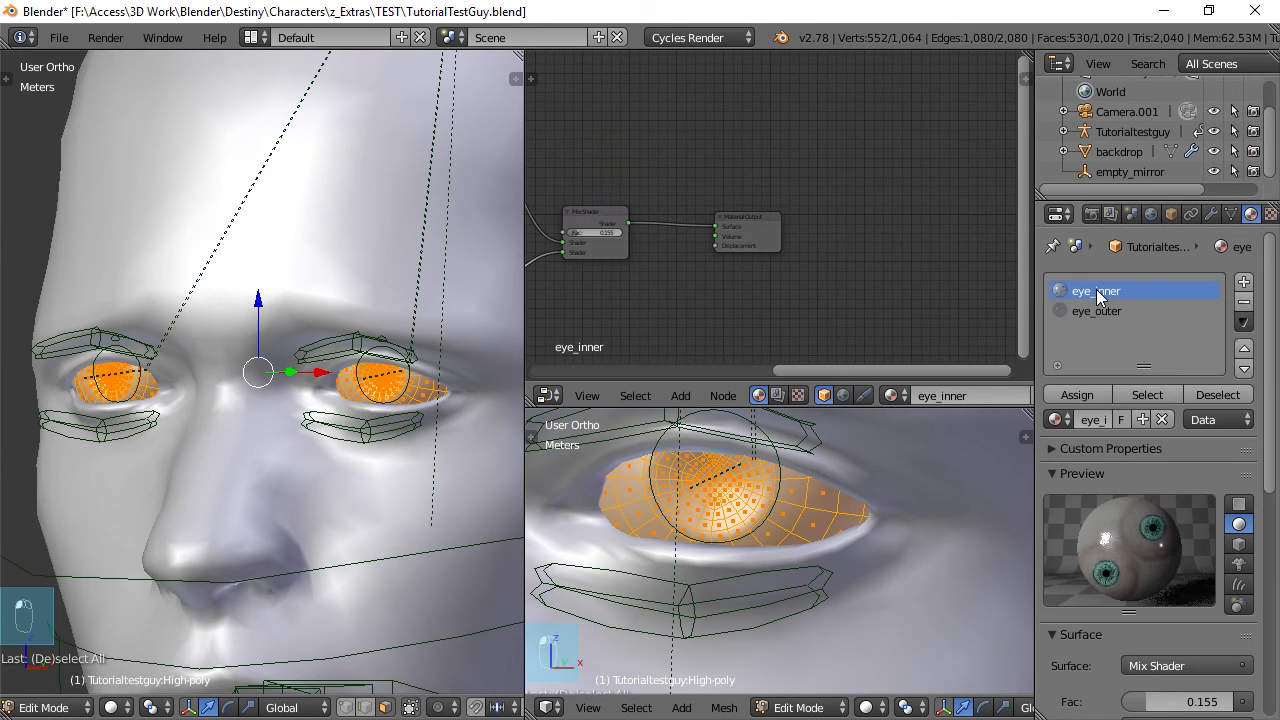
left_click(1076, 394)
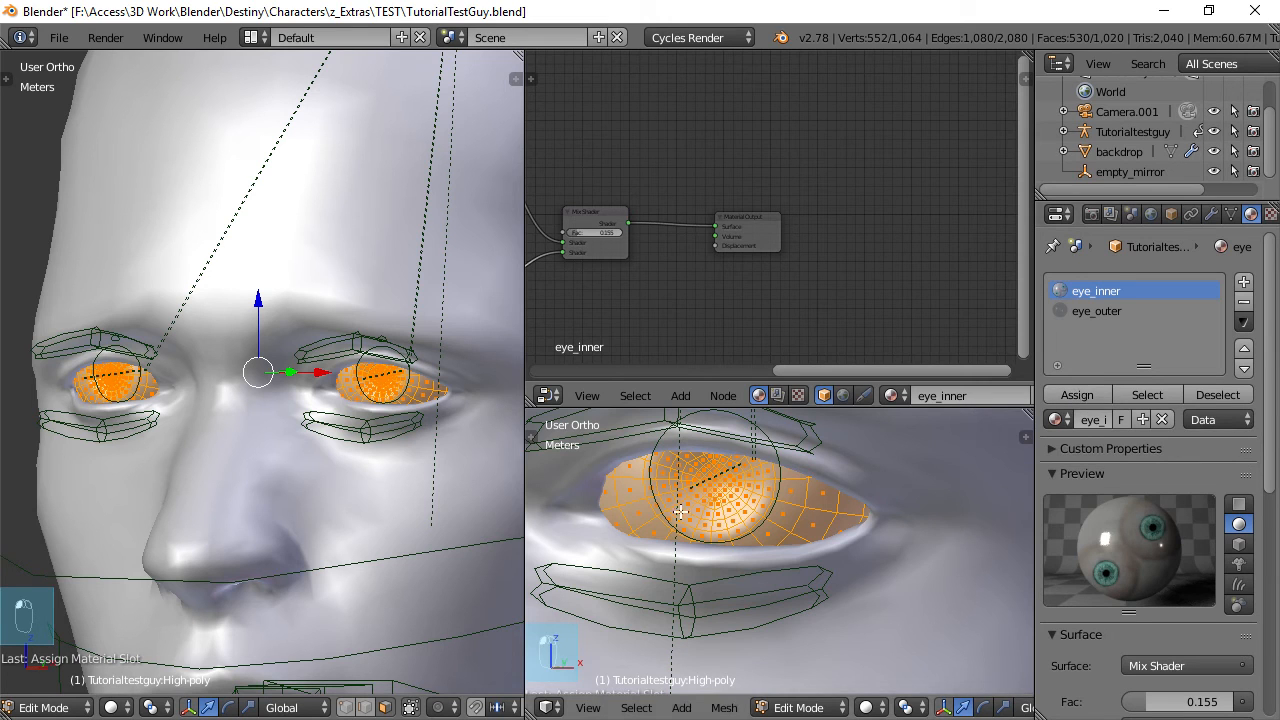
Check the face assignments of the eye_inner and eye_outer slots by deselecting and selecting their faces.
scroll(684, 492, "down", 1)
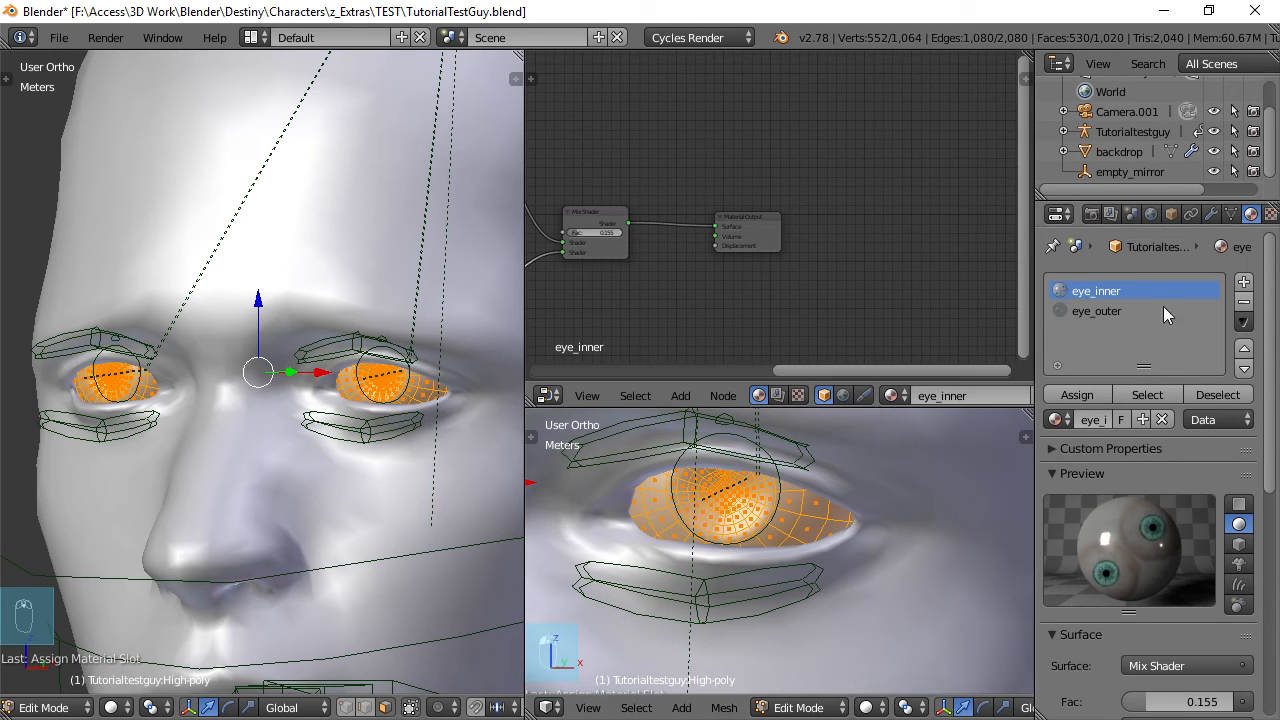
left_click(1215, 394)
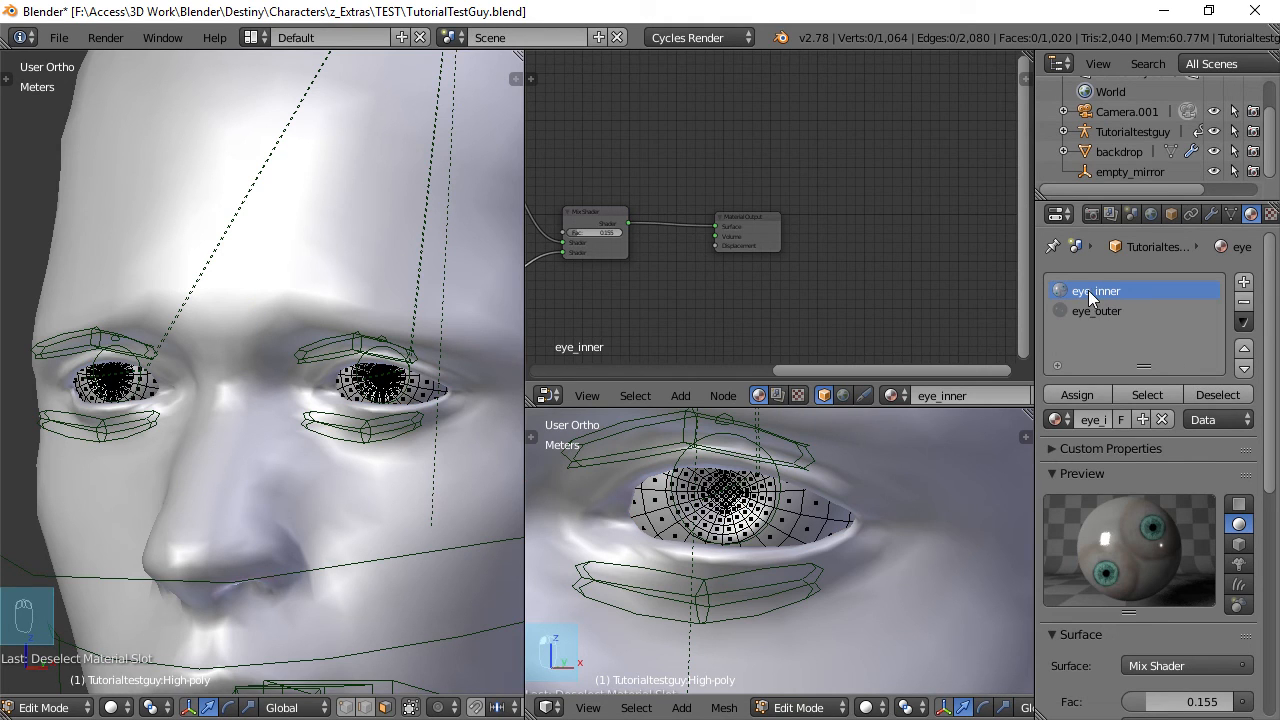
left_click(1150, 394)
left_click(1203, 397)
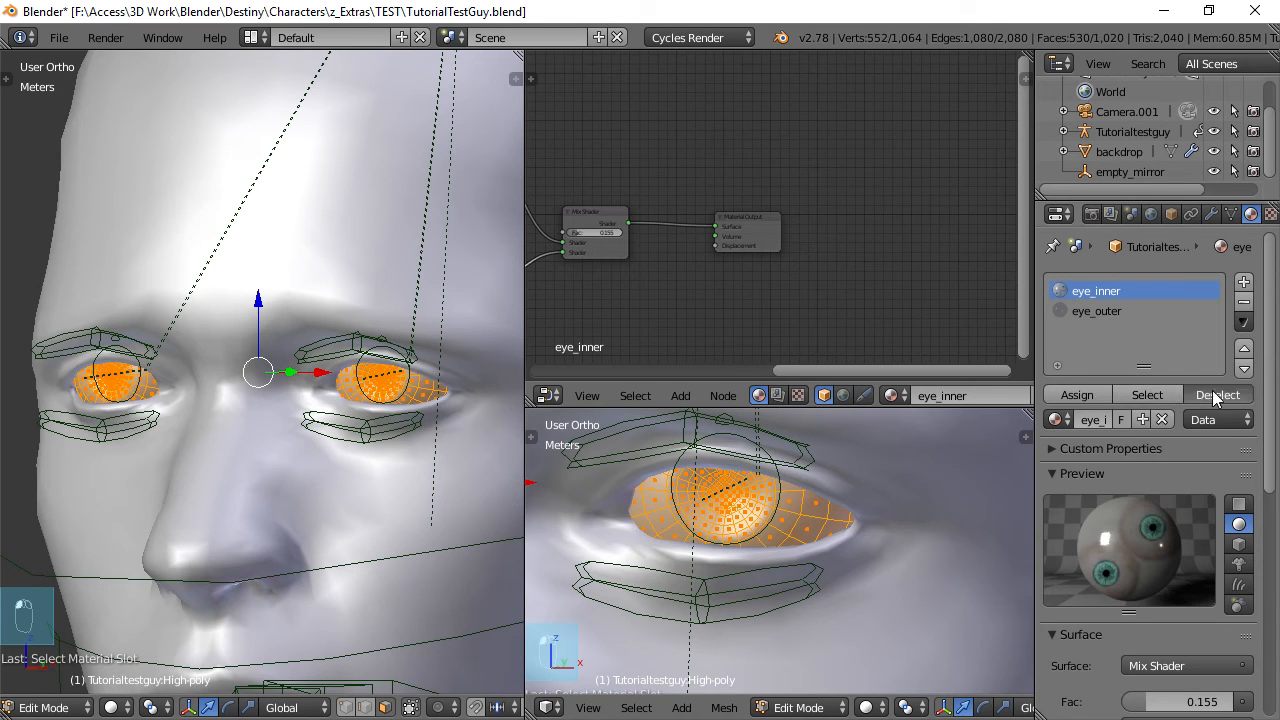
left_click(1102, 312)
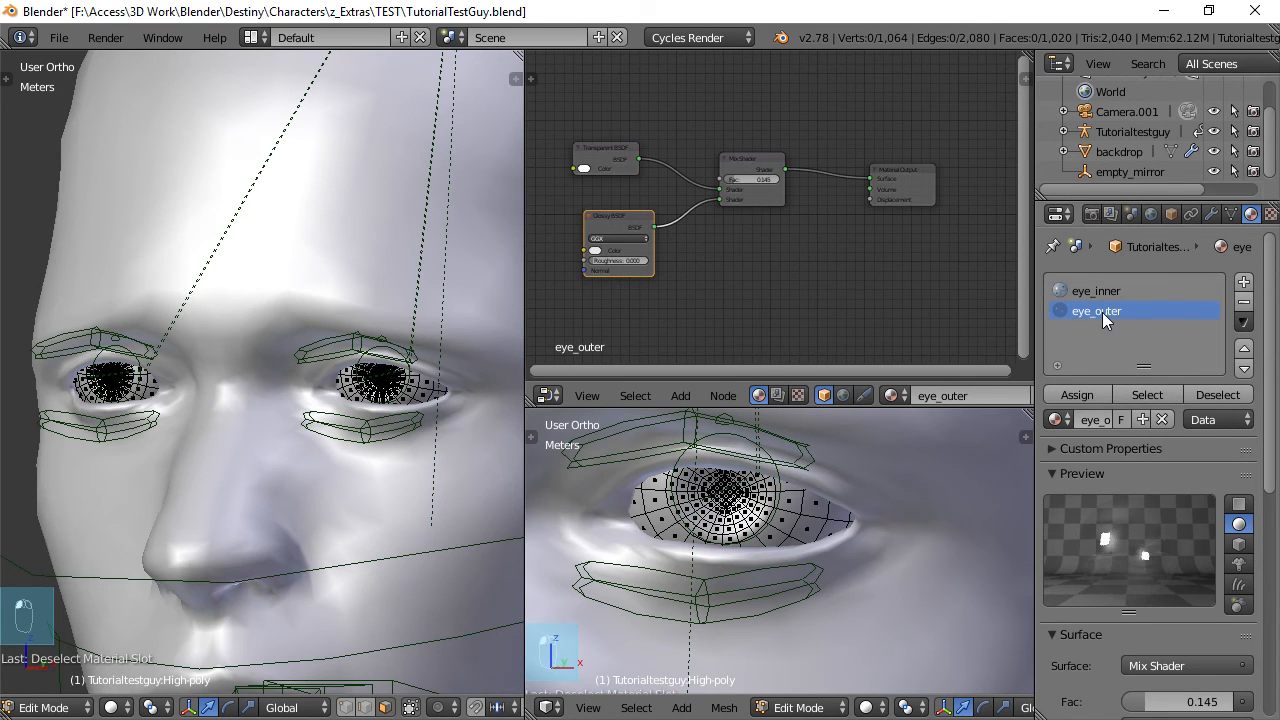
left_click(1140, 393)
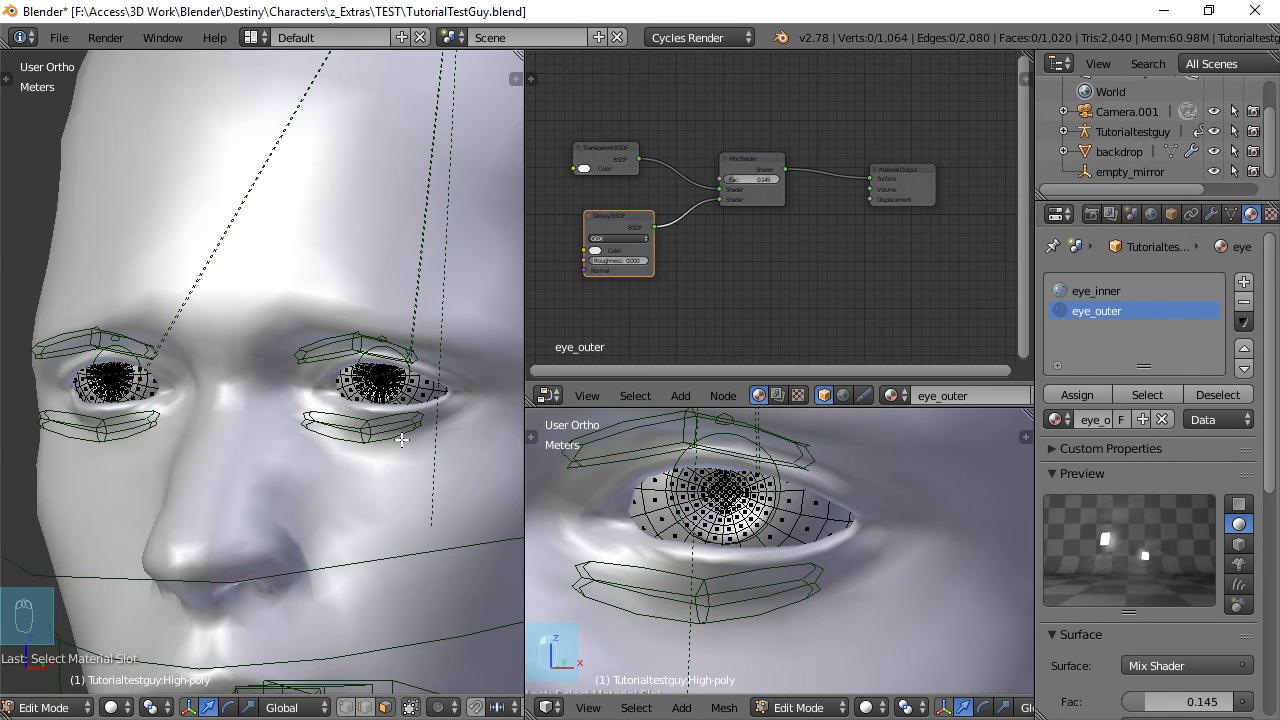
Reveal the hidden outer eye faces, show the large view in wireframe around one eyeball, and deselect all faces.
key("alt+h")
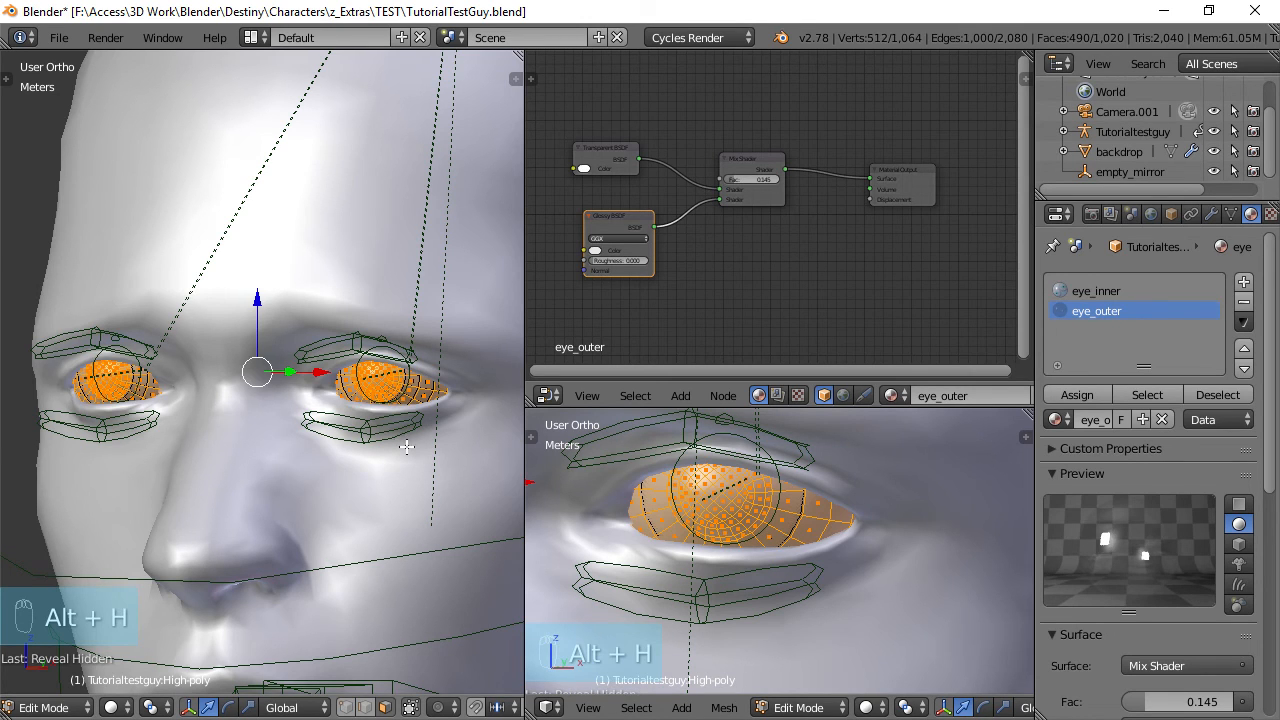
scroll(412, 445, "down", 2)
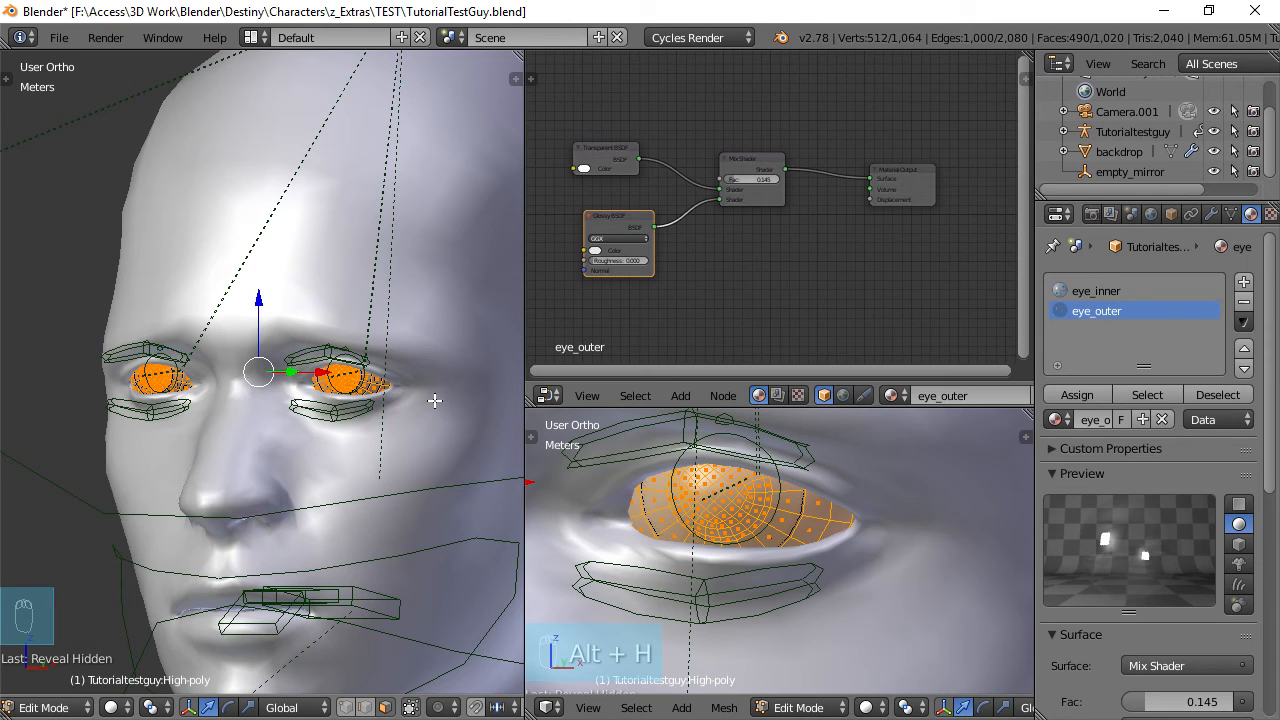
key("z")
middle_click_drag(437, 397, 291, 400)
scroll(463, 405, "up", 4)
middle_click_drag(437, 387, 126, 374, "shift")
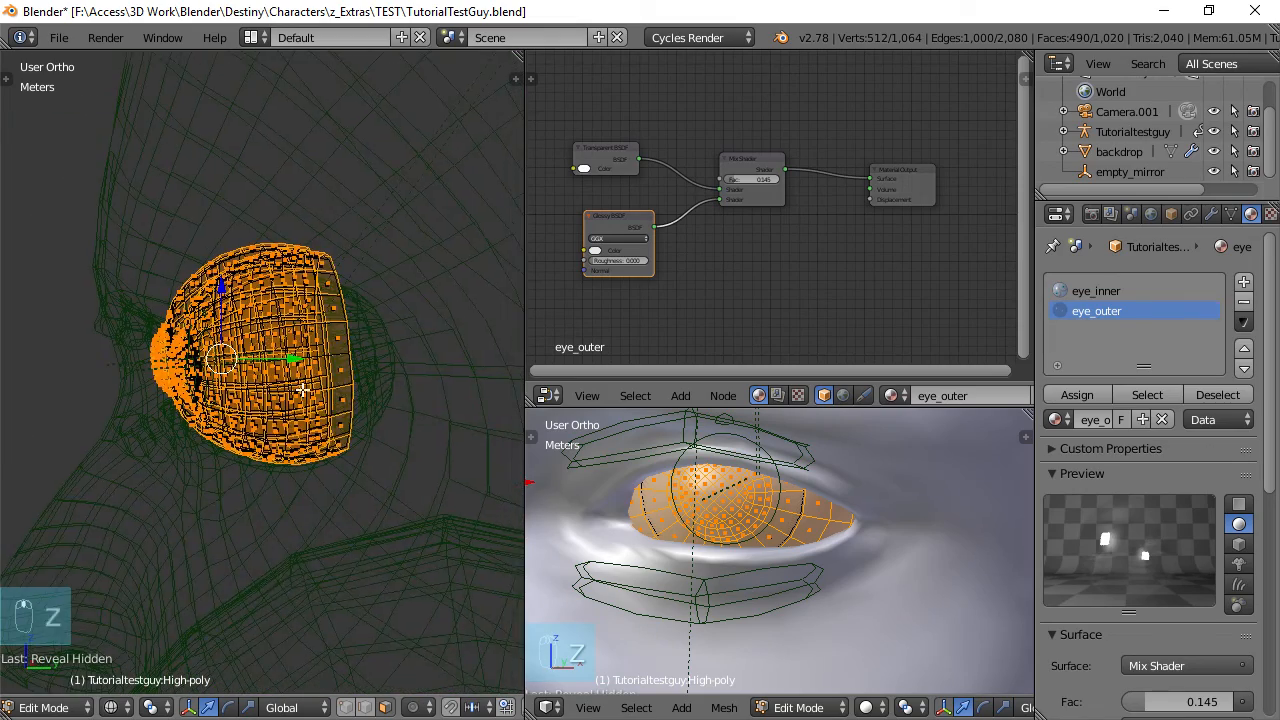
scroll(304, 390, "up", 3)
key("a")
scroll(310, 390, "up", 3)
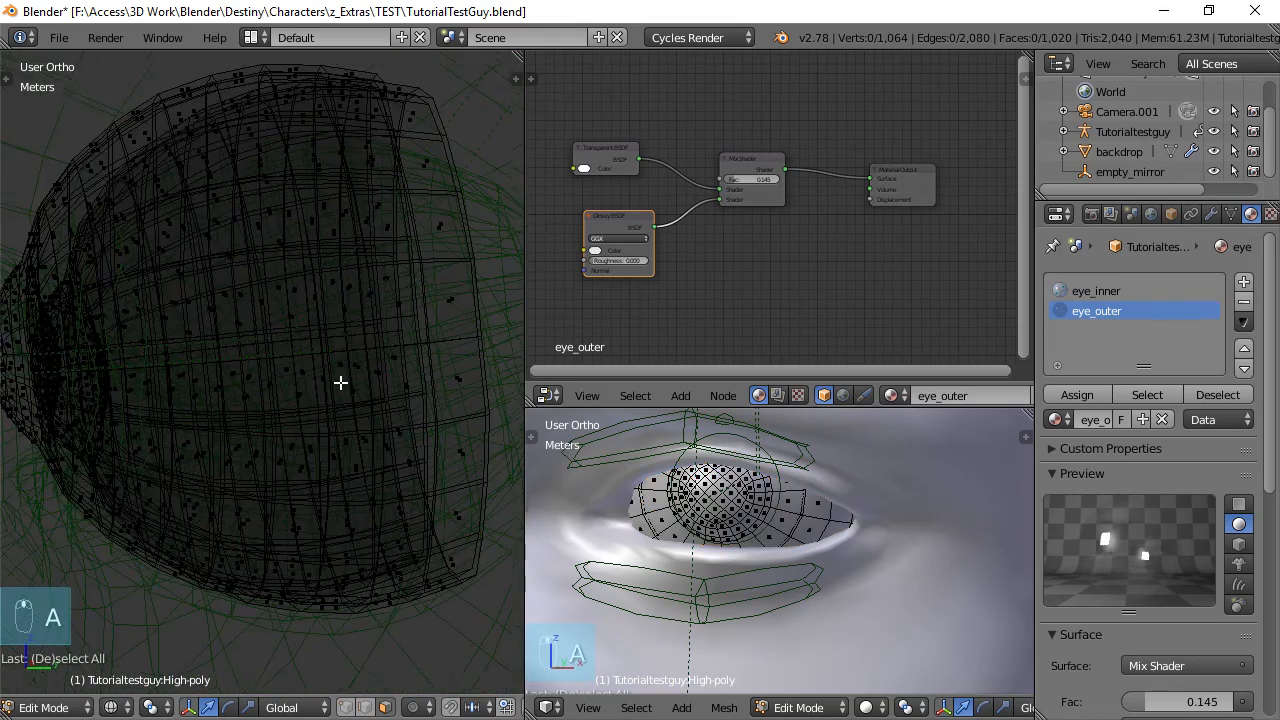
scroll(266, 380, "down", 2)
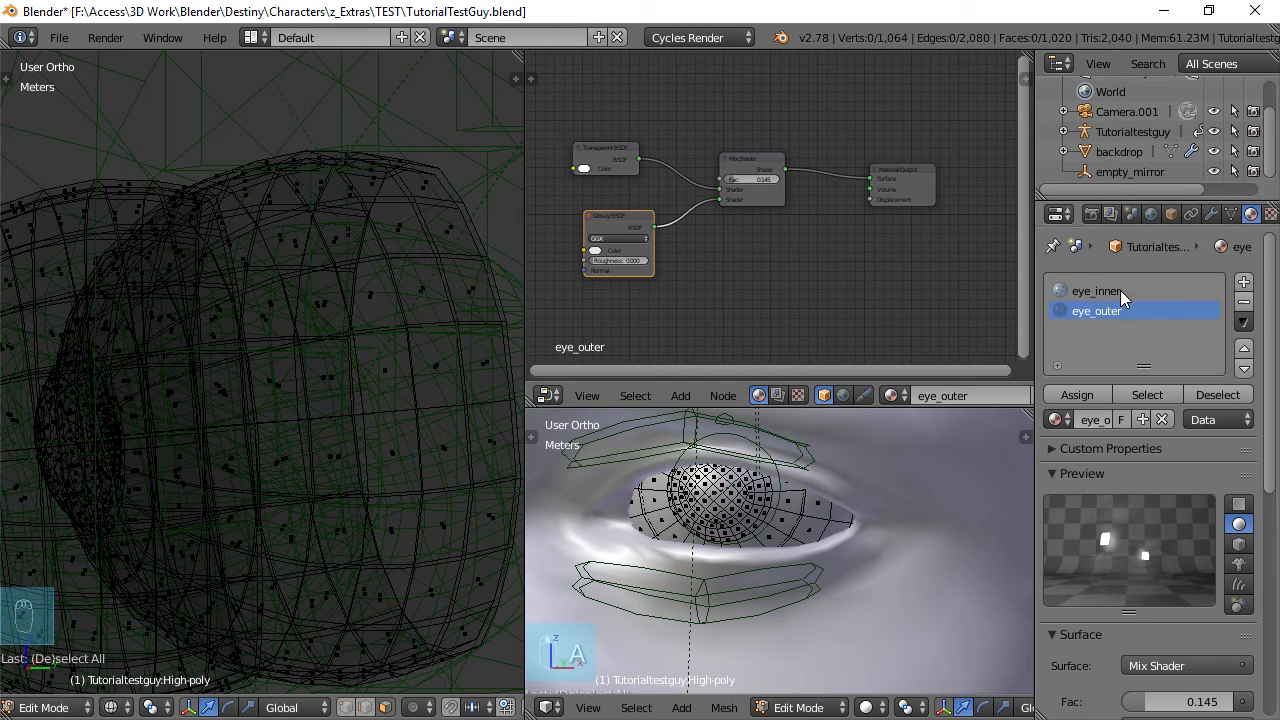
Compare the eye layers in wireframe by selecting the eye_outer faces, deselecting them, and selecting the eye_inner faces.
left_click(1146, 393)
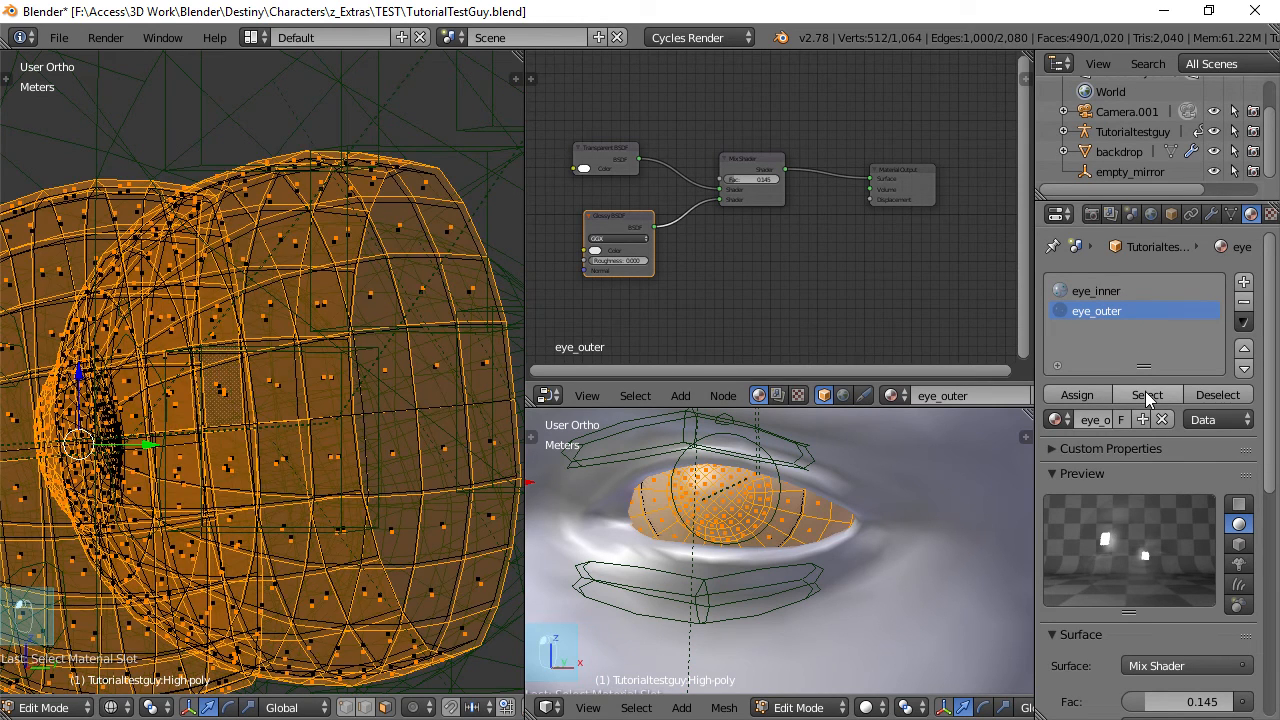
left_click(1206, 393)
left_click(1115, 292)
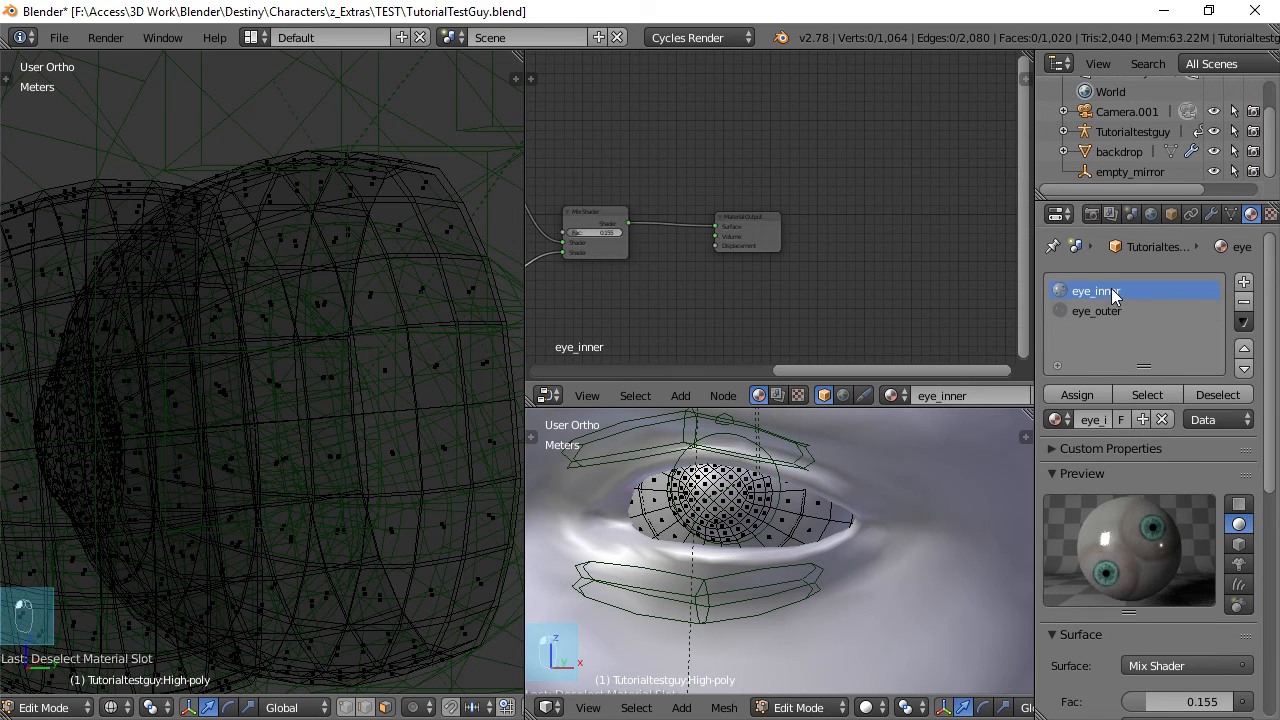
left_click(1150, 394)
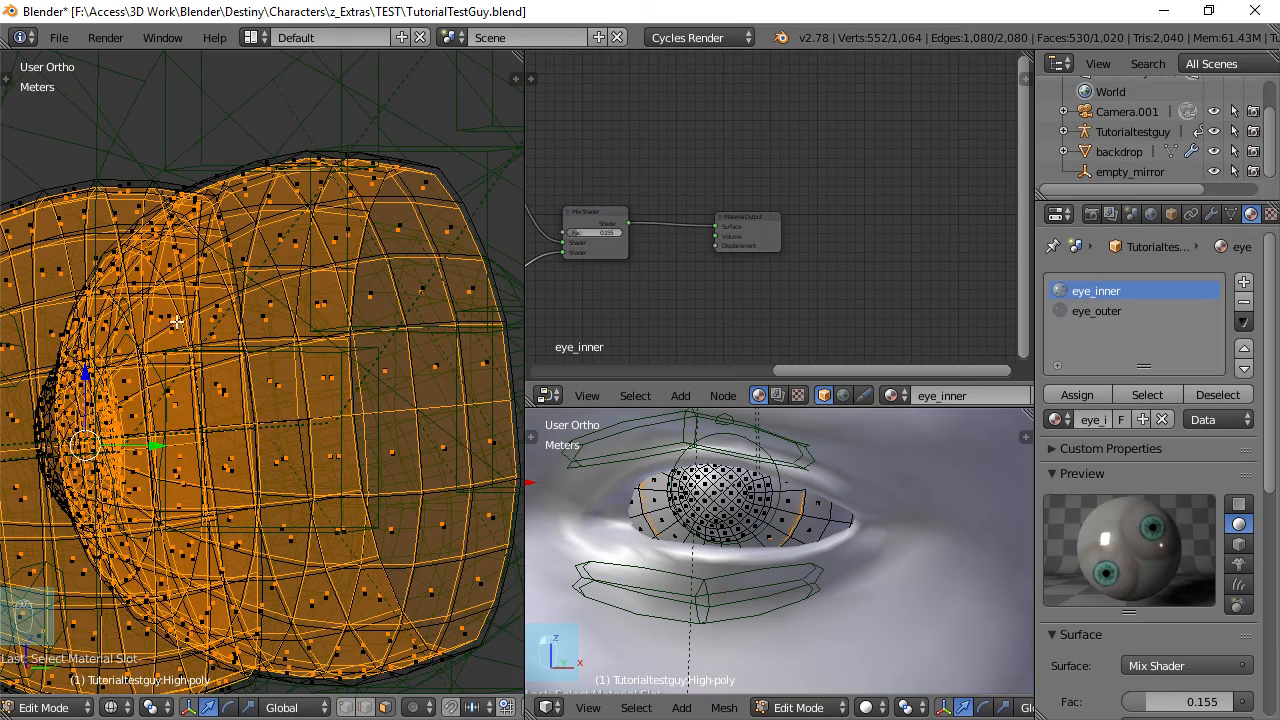
scroll(205, 316, "down", 3)
middle_click_drag(257, 393, 335, 435)
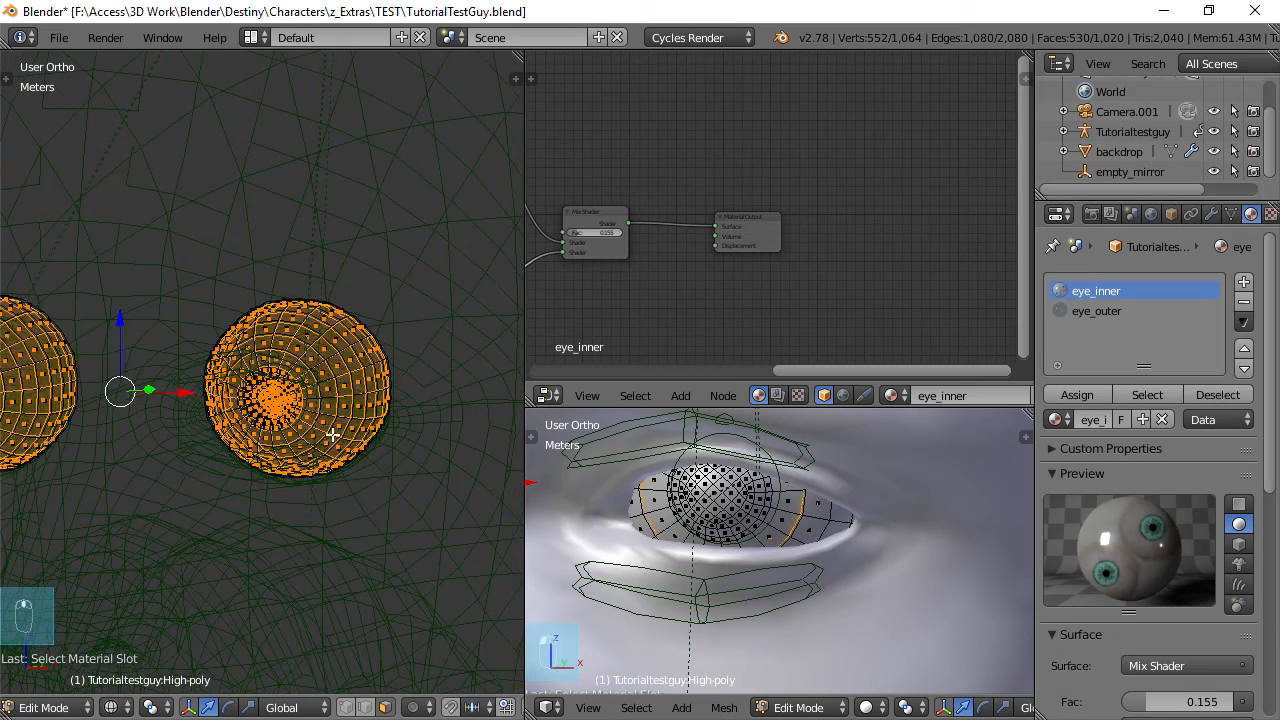
Deselect all eye faces, restore solid shading in the large view, and return to Object Mode.
key("a")
key("Tab")
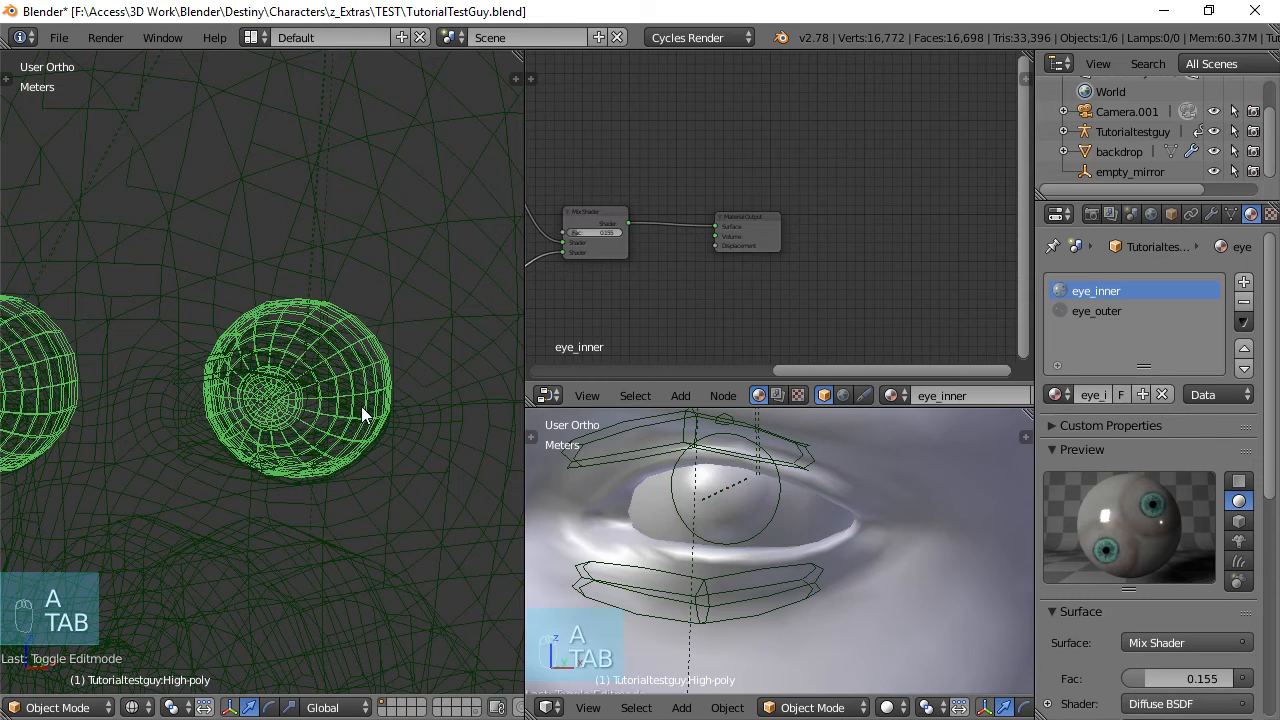
key("Tab")
scroll(349, 406, "down", 2)
key("z")
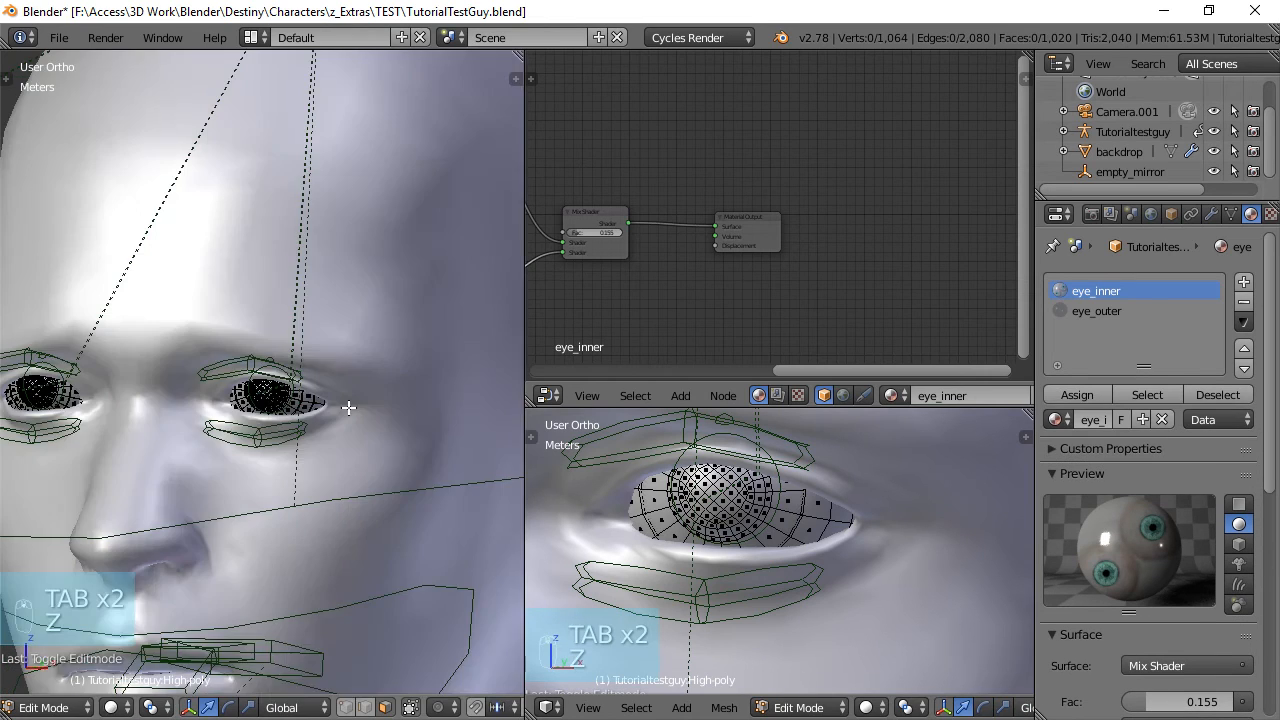
scroll(343, 423, "up", 2)
key("Tab")
scroll(350, 426, "down", 4)
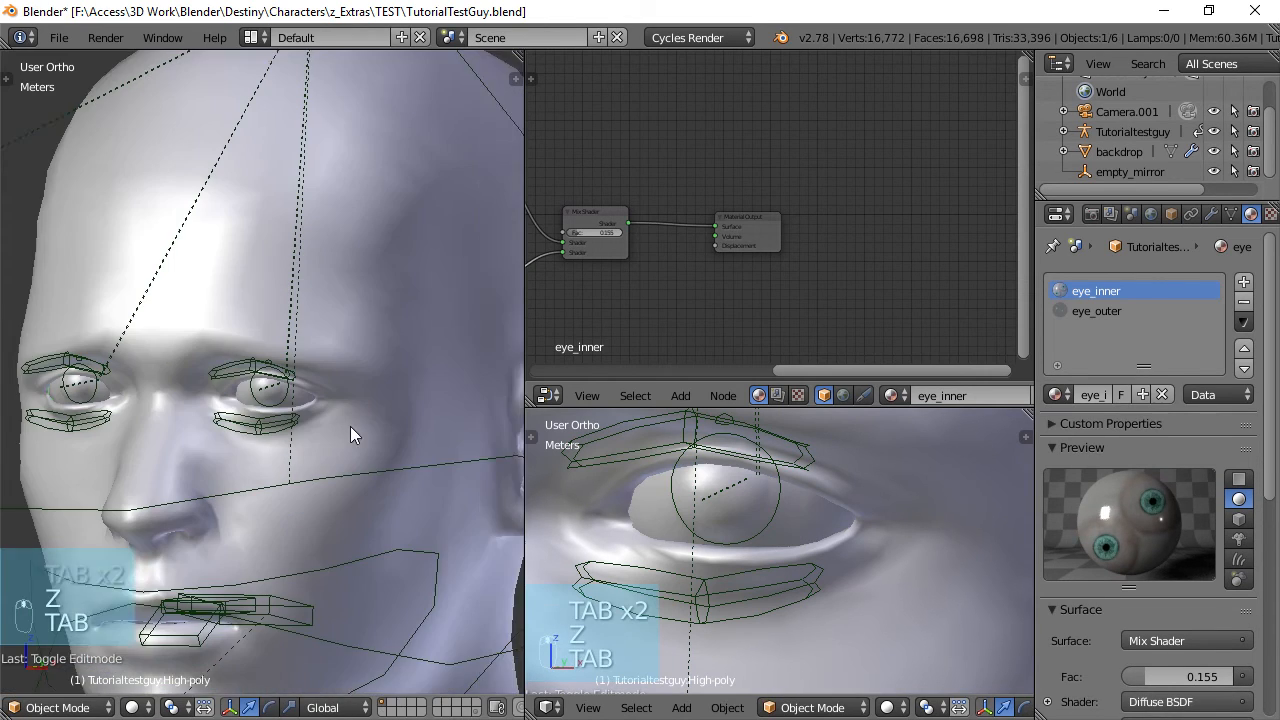
Review the eye_outer and eye_inner materials and examine the eyes on the face up close and from several angles.
middle_click_drag(320, 449, 420, 430)
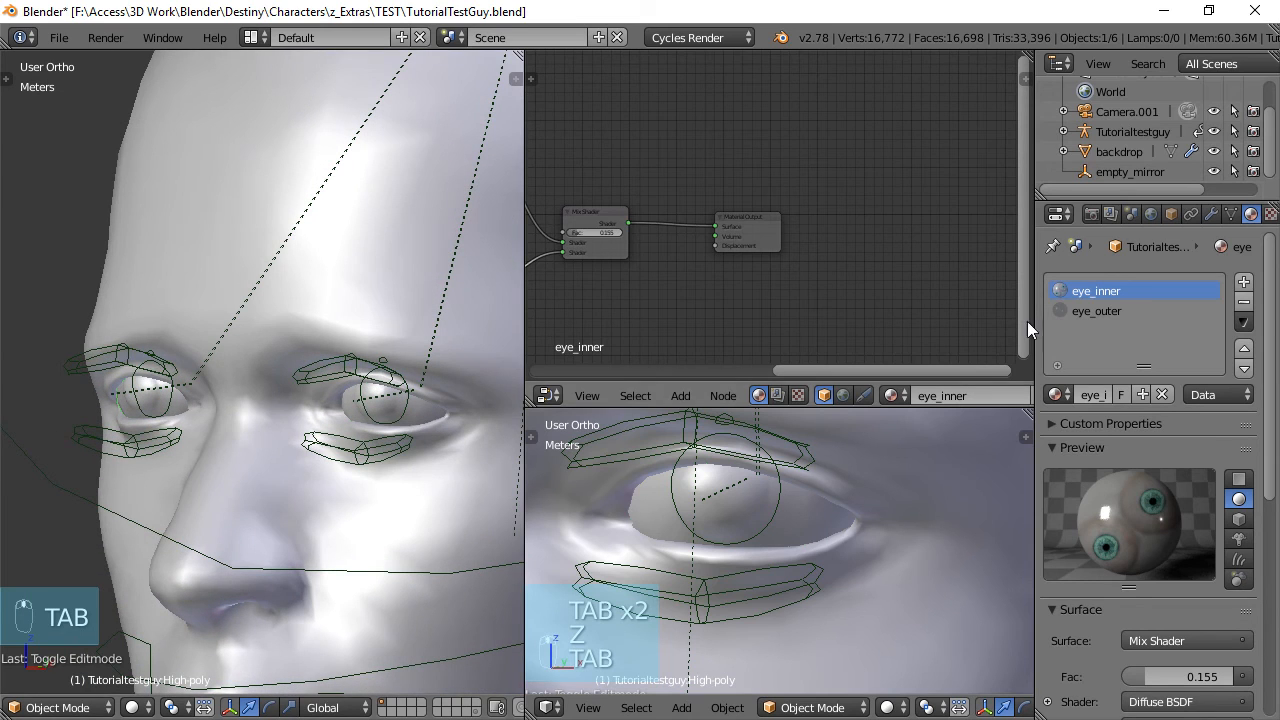
left_click(1086, 311)
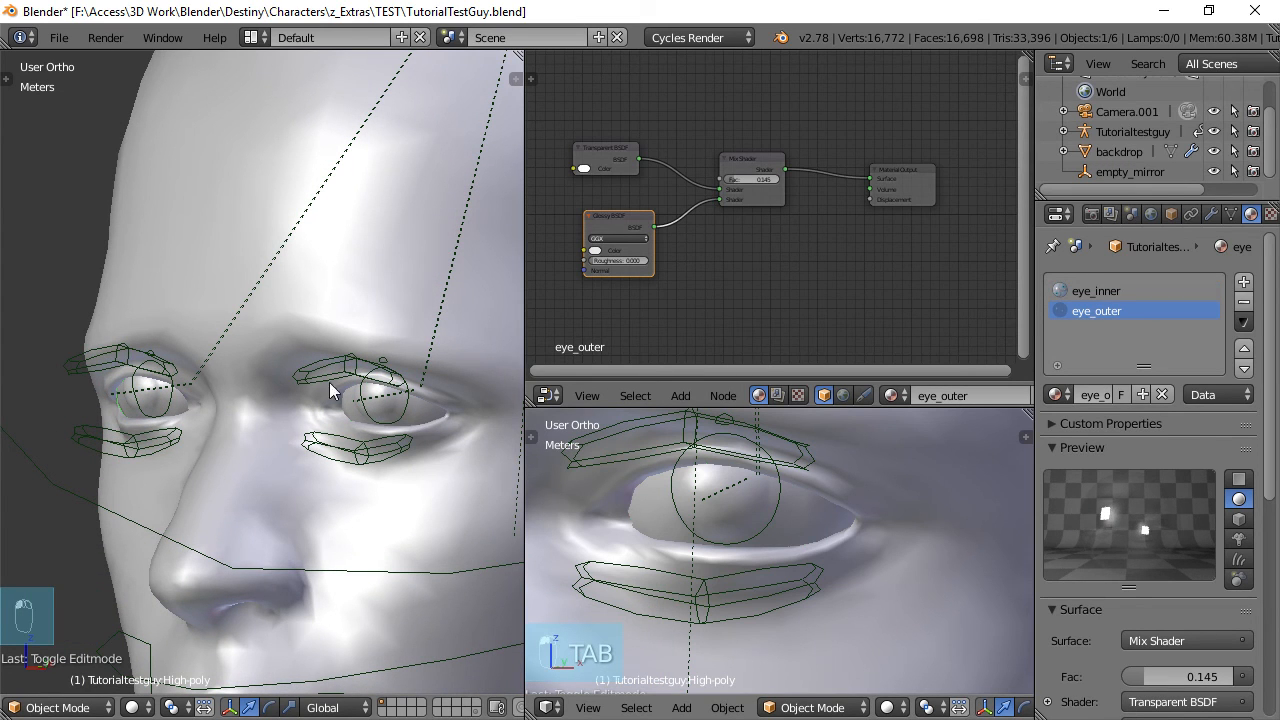
left_click(1097, 291)
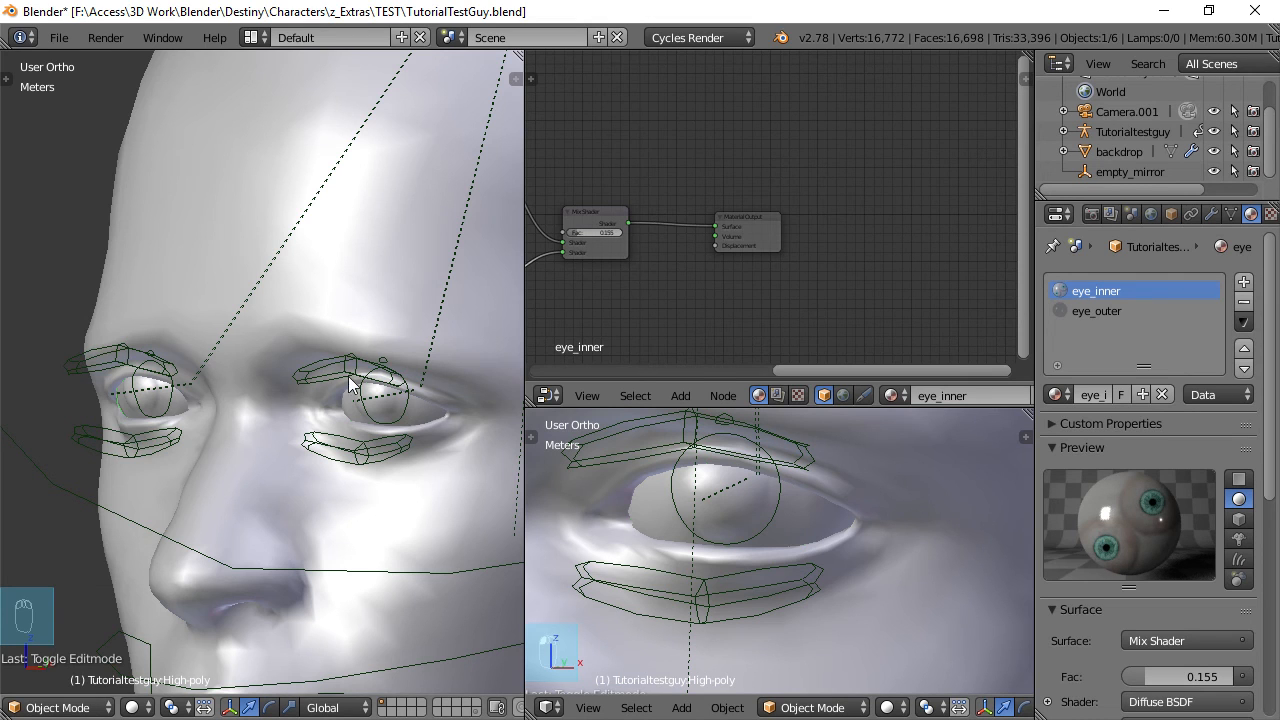
scroll(366, 443, "down", 2)
middle_click_drag(366, 436, 332, 384, "shift")
scroll(305, 463, "up", 6)
scroll(307, 463, "down", 5)
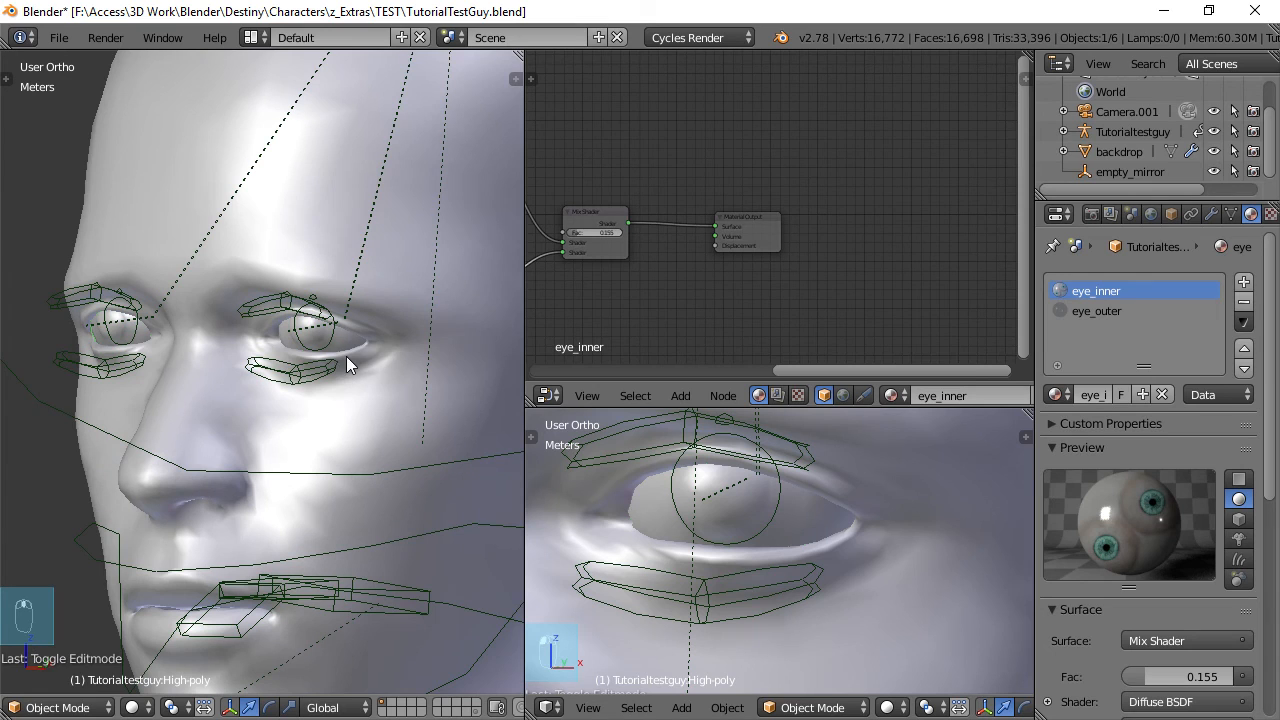
scroll(329, 362, "up", 1)
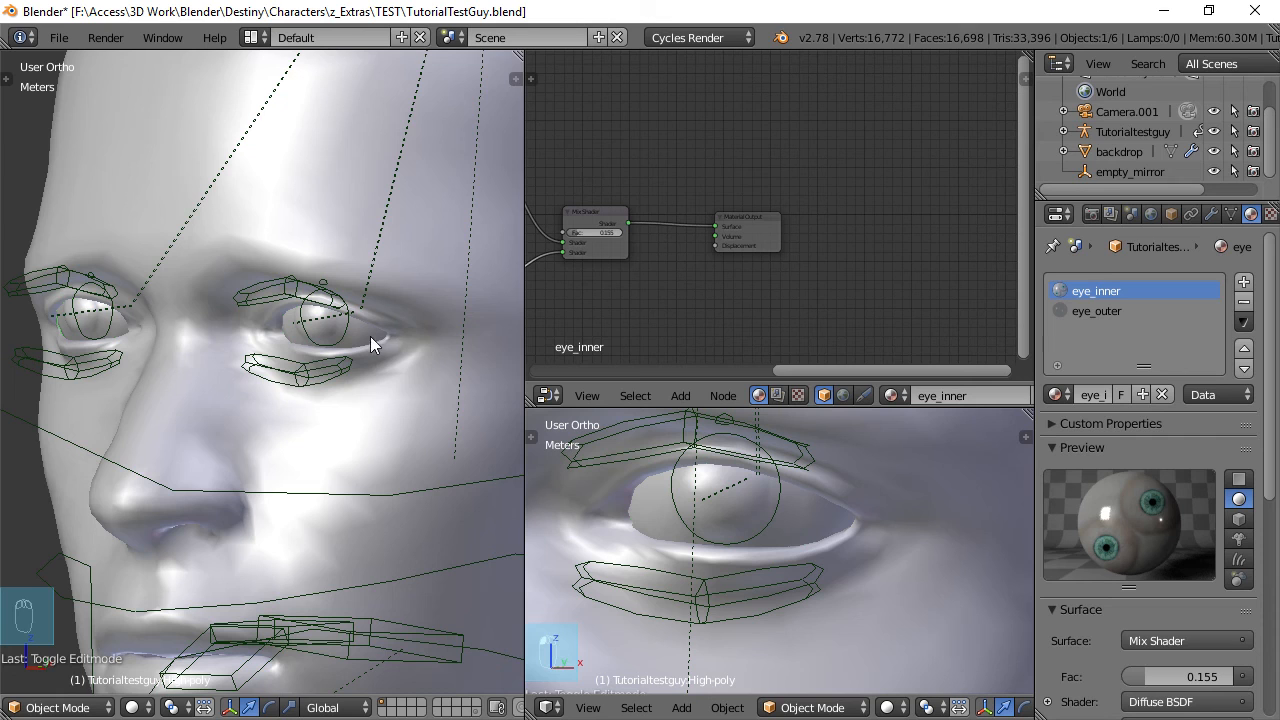
scroll(369, 338, "up", 5)
middle_click_drag(307, 363, 245, 347)
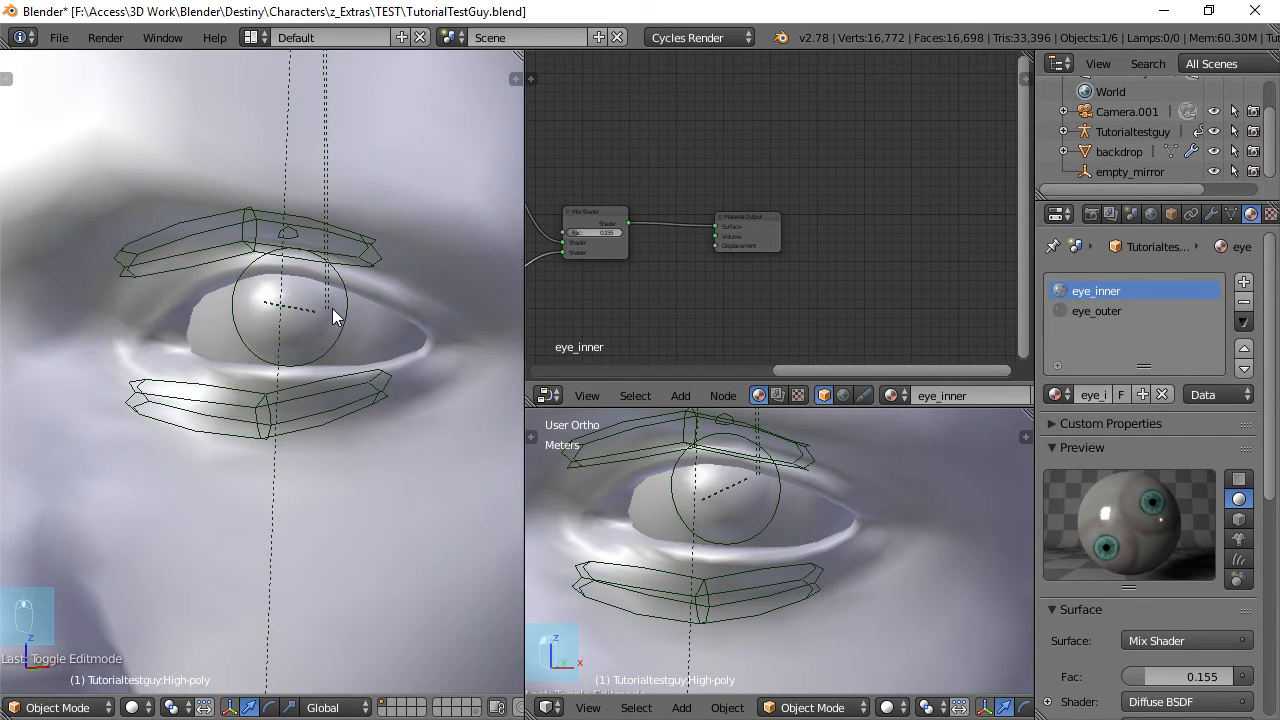
middle_click_drag(371, 317, 373, 392)
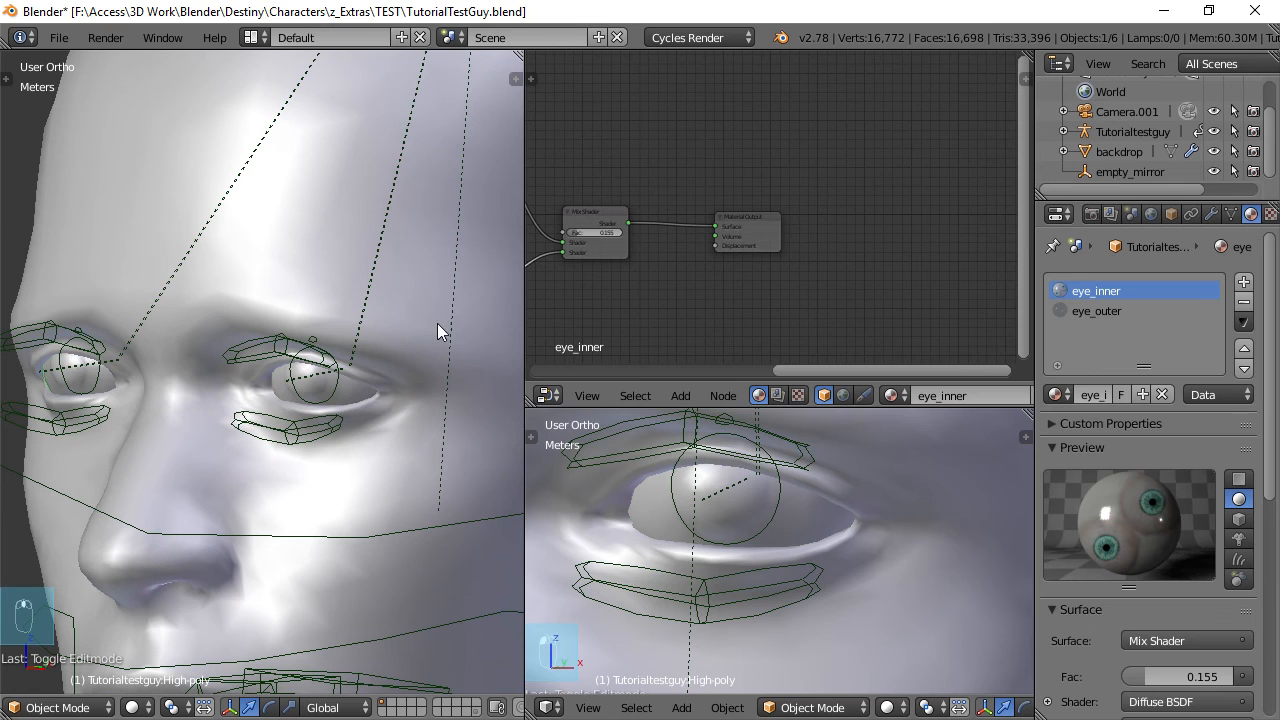
scroll(373, 424, "up", 4)
scroll(377, 412, "down", 2)
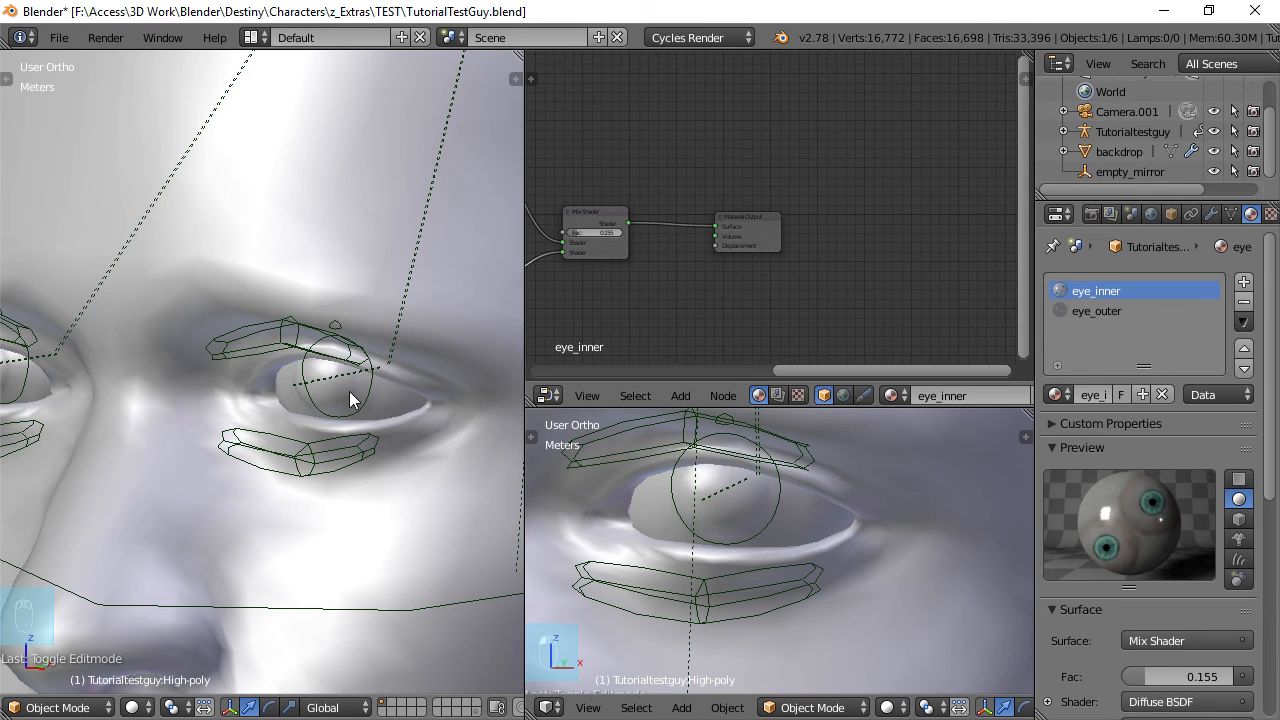
scroll(349, 392, "down", 3)
middle_click_drag(424, 430, 383, 428)
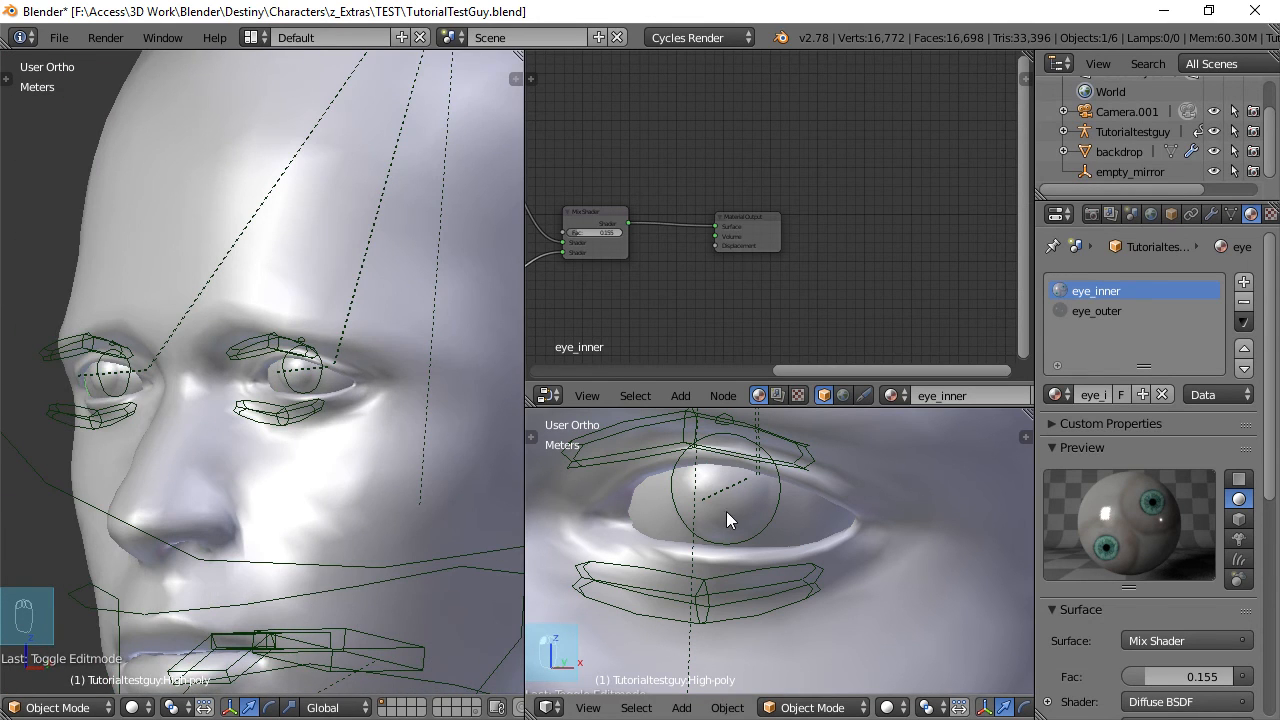
Save the file and display the close-up eye view in rendered shading to examine both eyes.
key("ctrl+s")
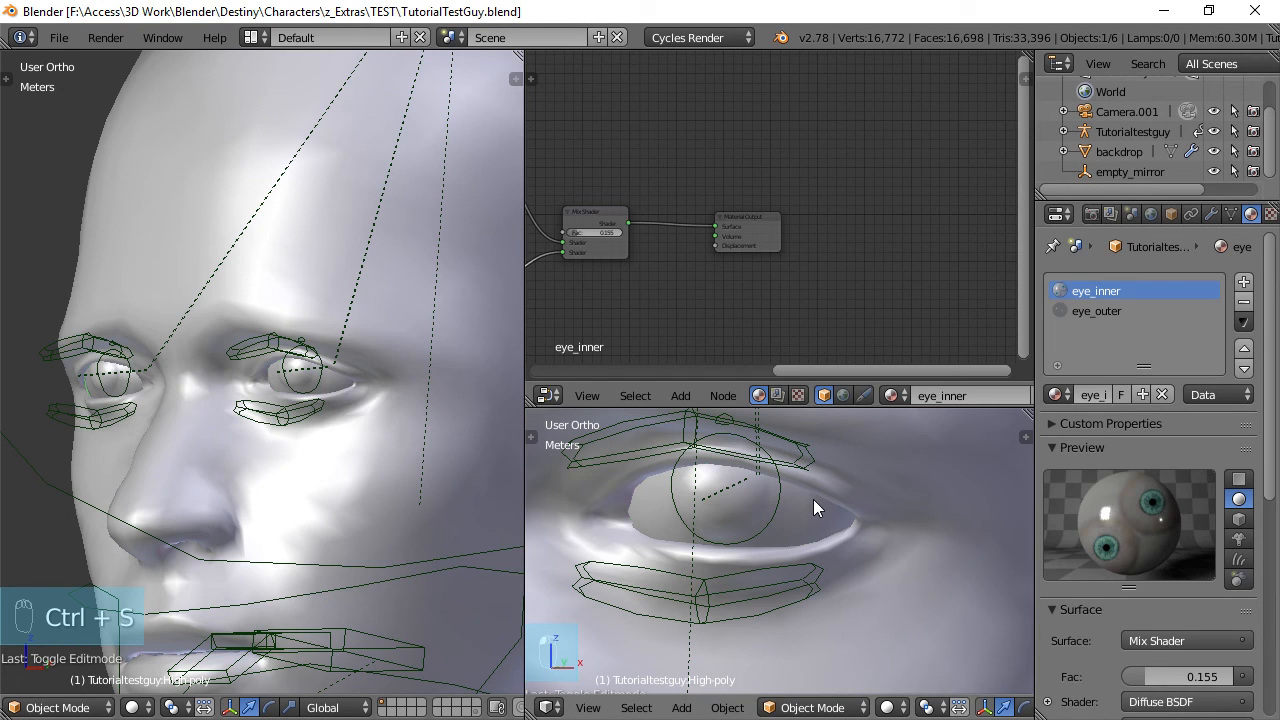
key("shift+z")
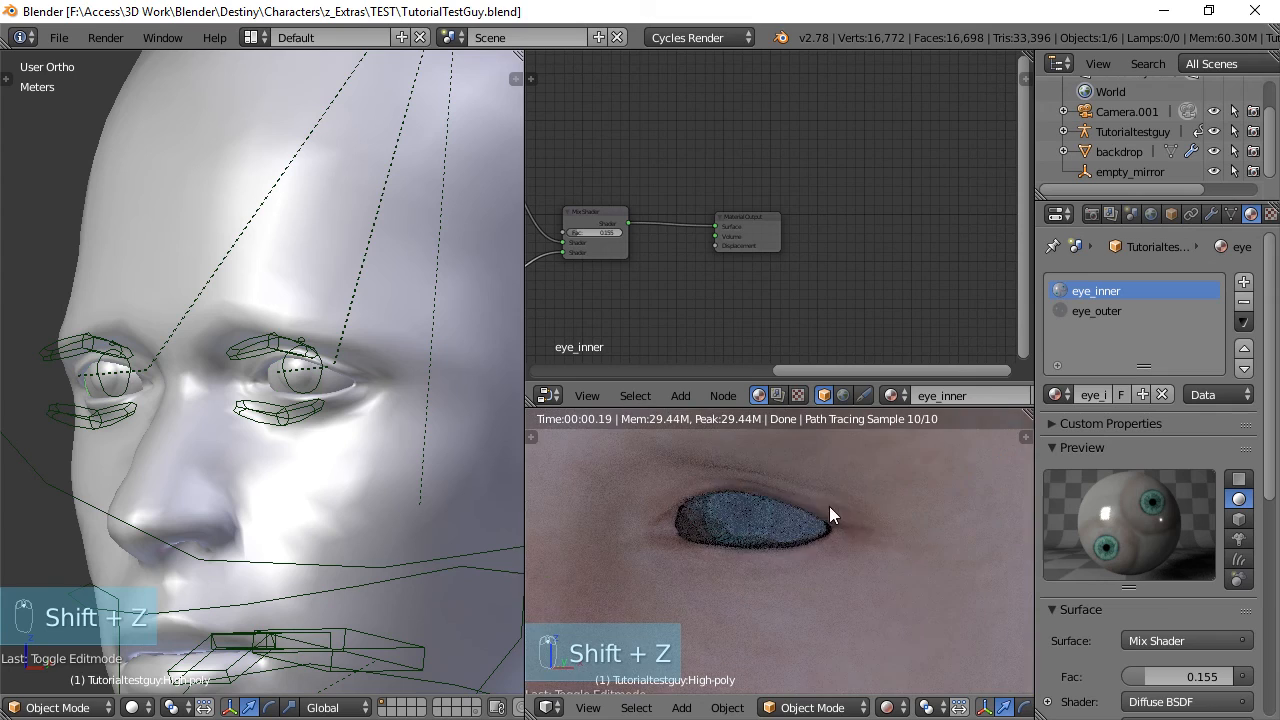
scroll(829, 506, "down", 4)
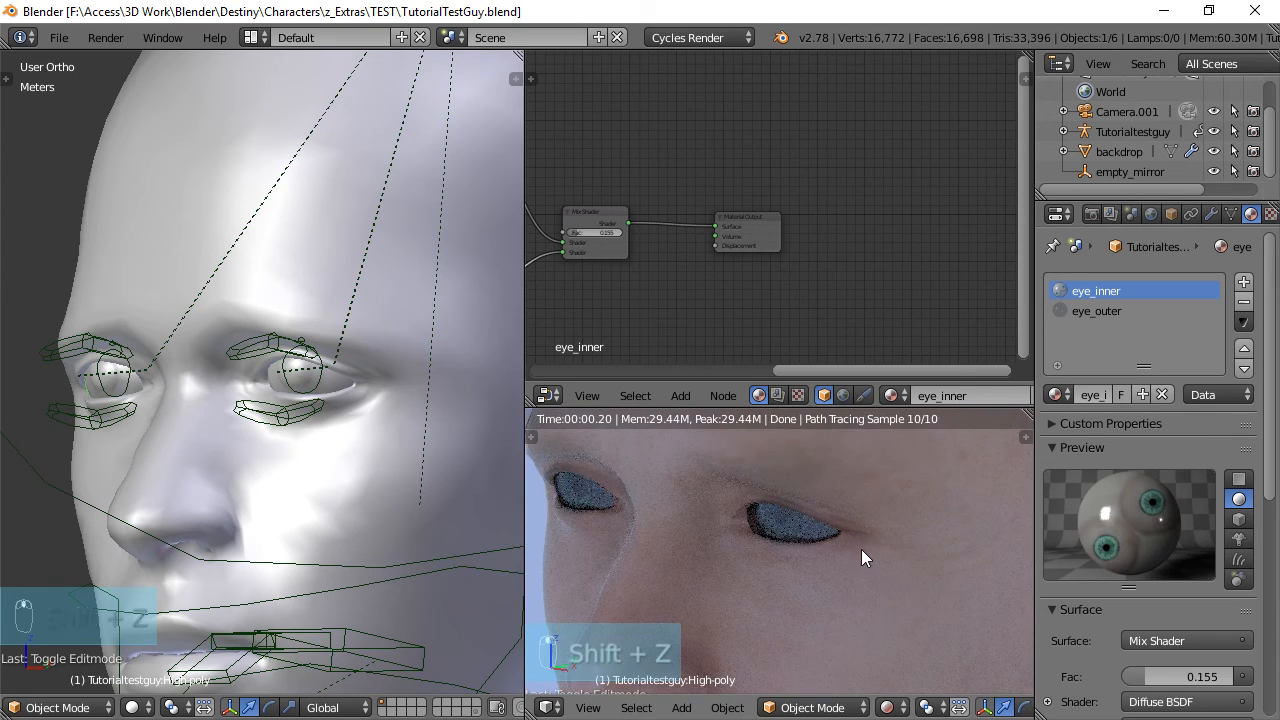
scroll(862, 550, "down", 2)
middle_click_drag(862, 550, 843, 554)
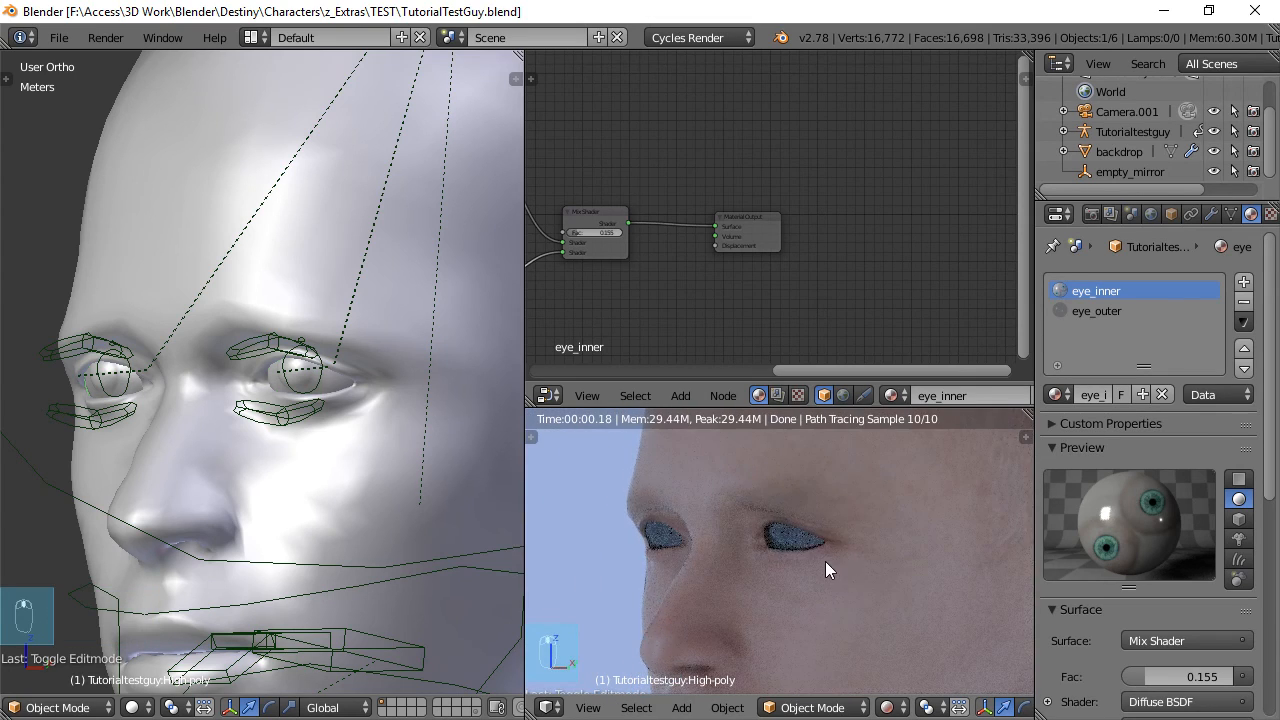
scroll(825, 562, "up", 6)
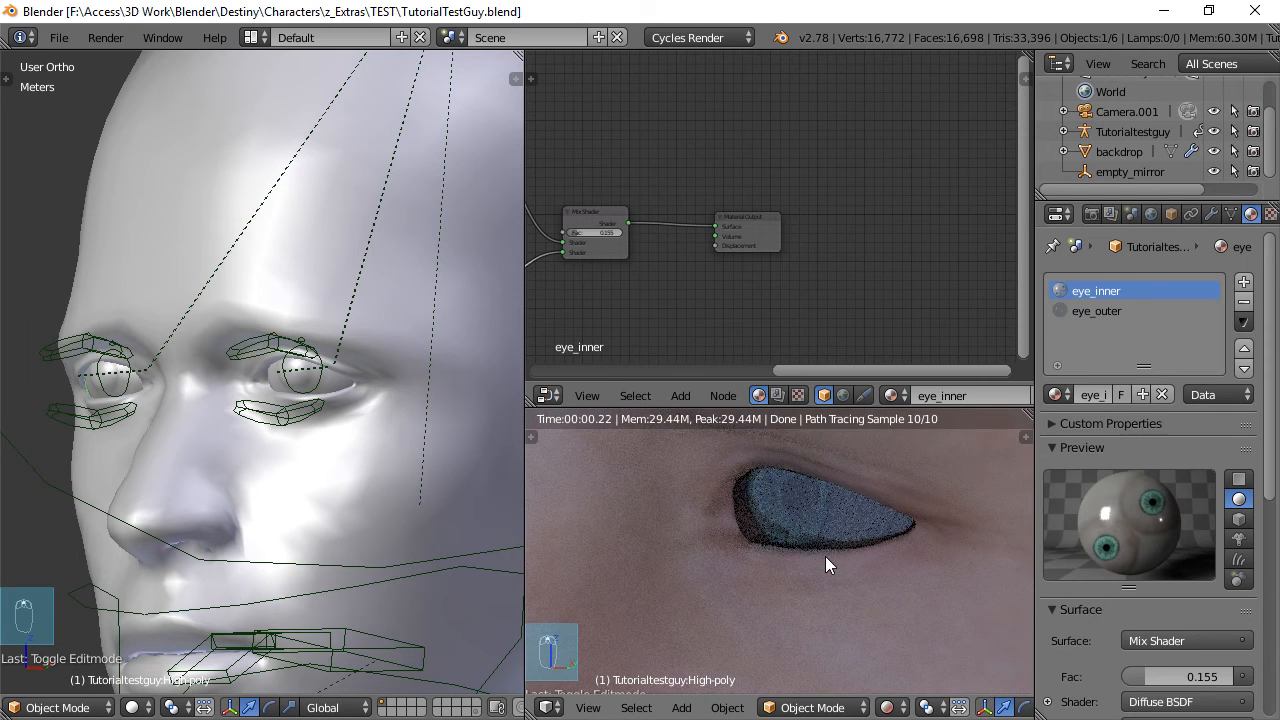
scroll(825, 556, "down", 6)
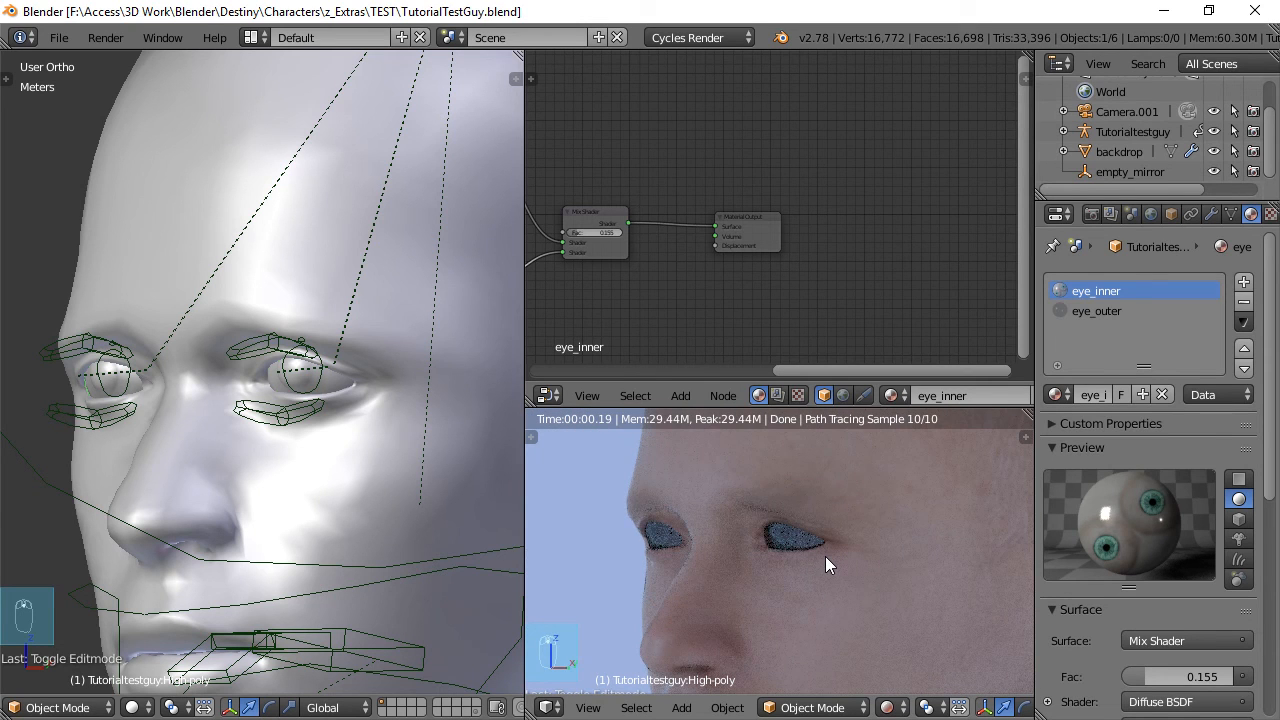
middle_click_drag(825, 556, 807, 546)
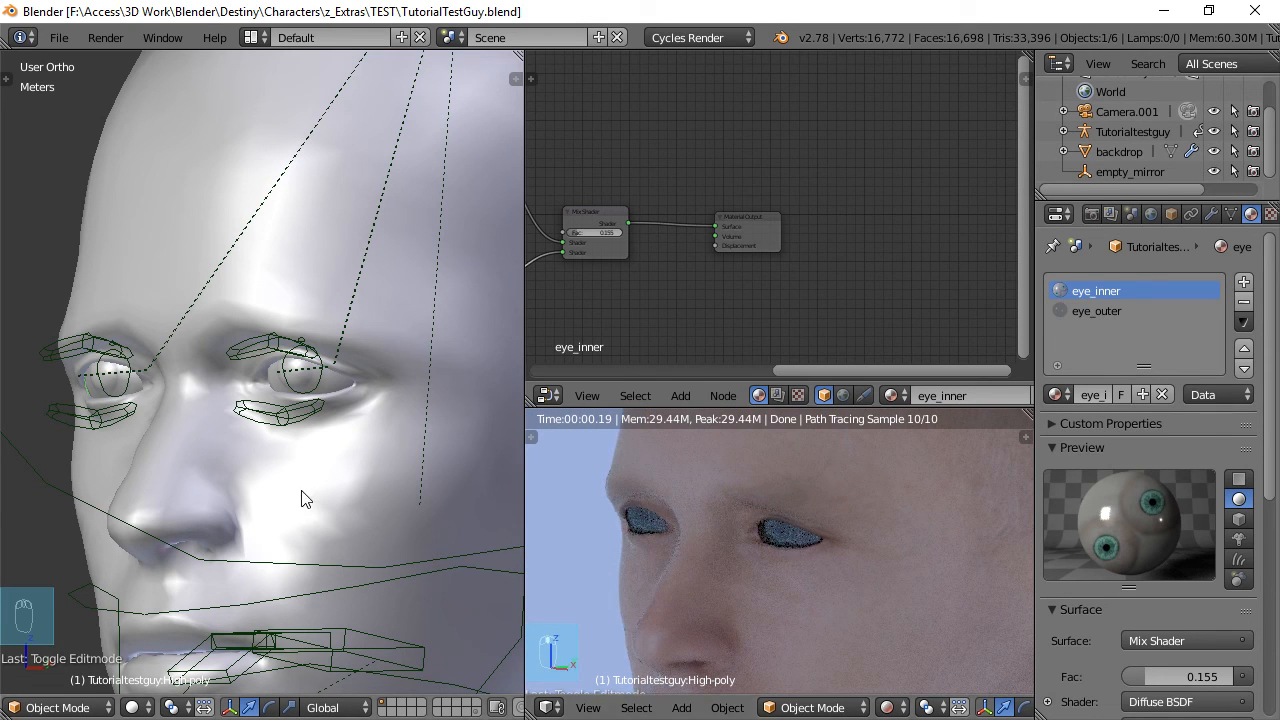
Switch the large head view to rendered shading and inspect the eye up close and the whole head.
key("shift+z")
scroll(312, 455, "down", 3)
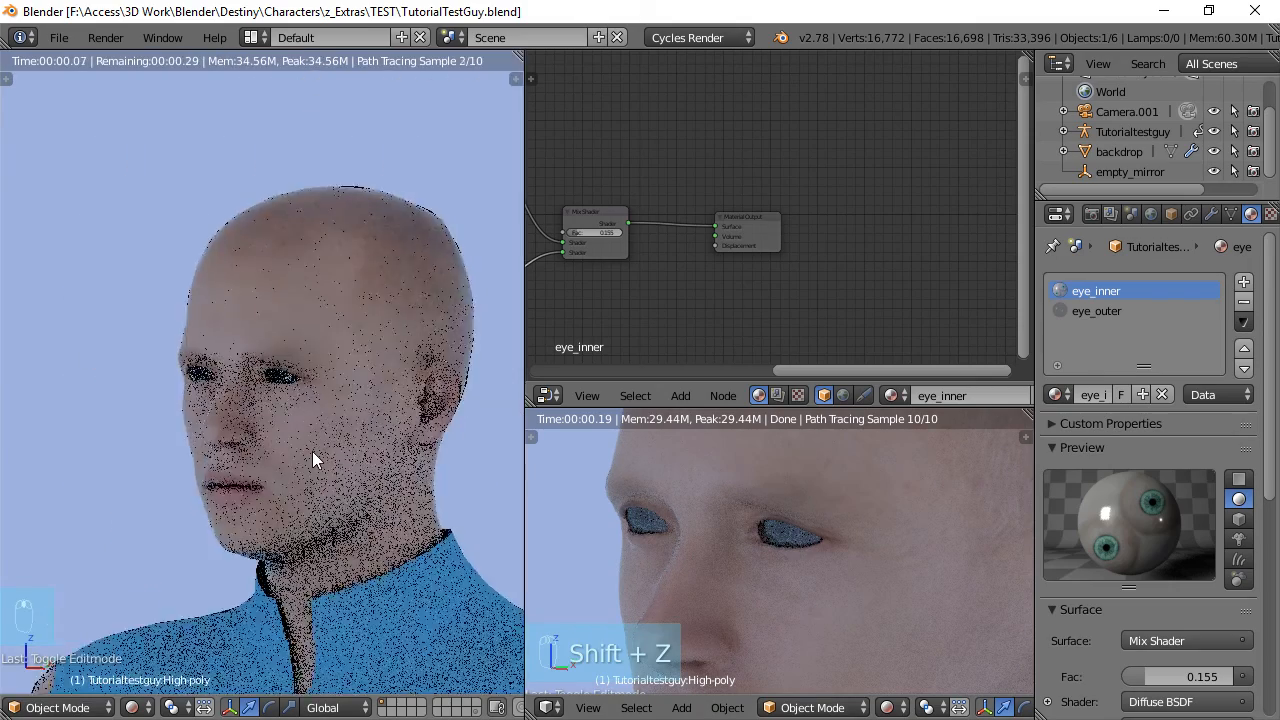
scroll(313, 450, "up", 8)
scroll(323, 451, "down", 8)
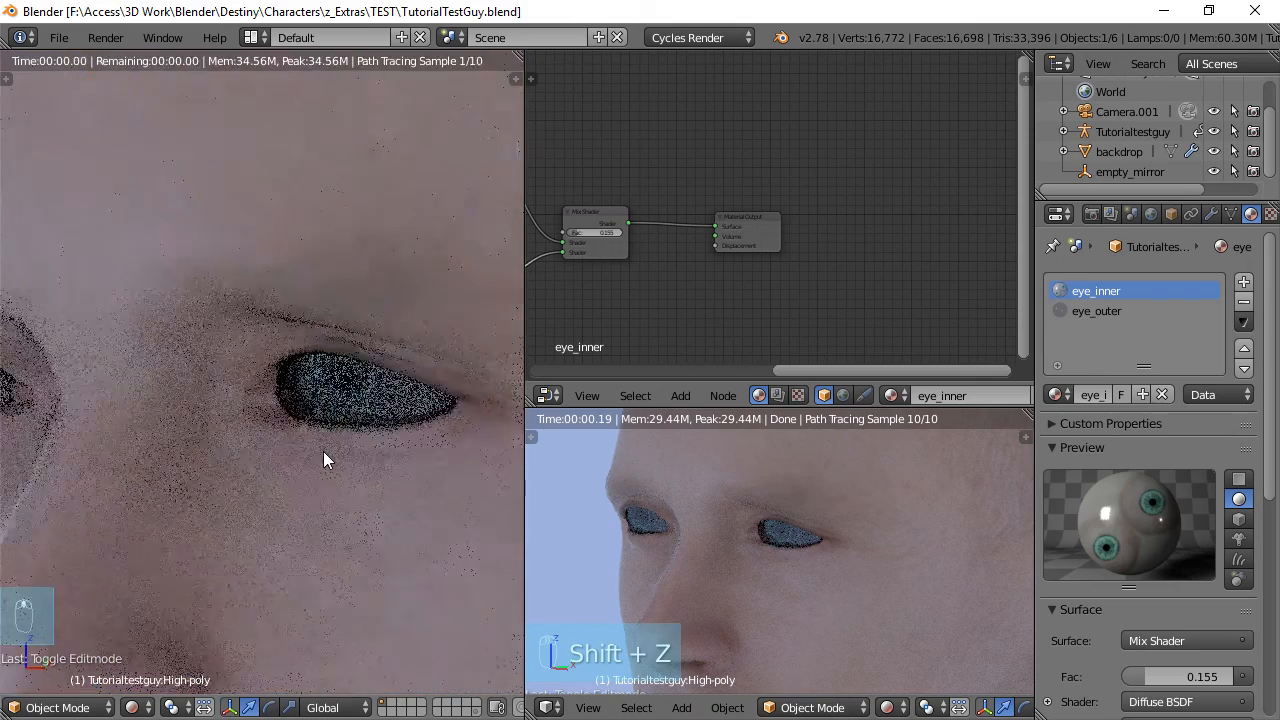
Examine the rendered eyes, face and head of the character up close and from a distance at several angles.
middle_click_drag(314, 451, 271, 417)
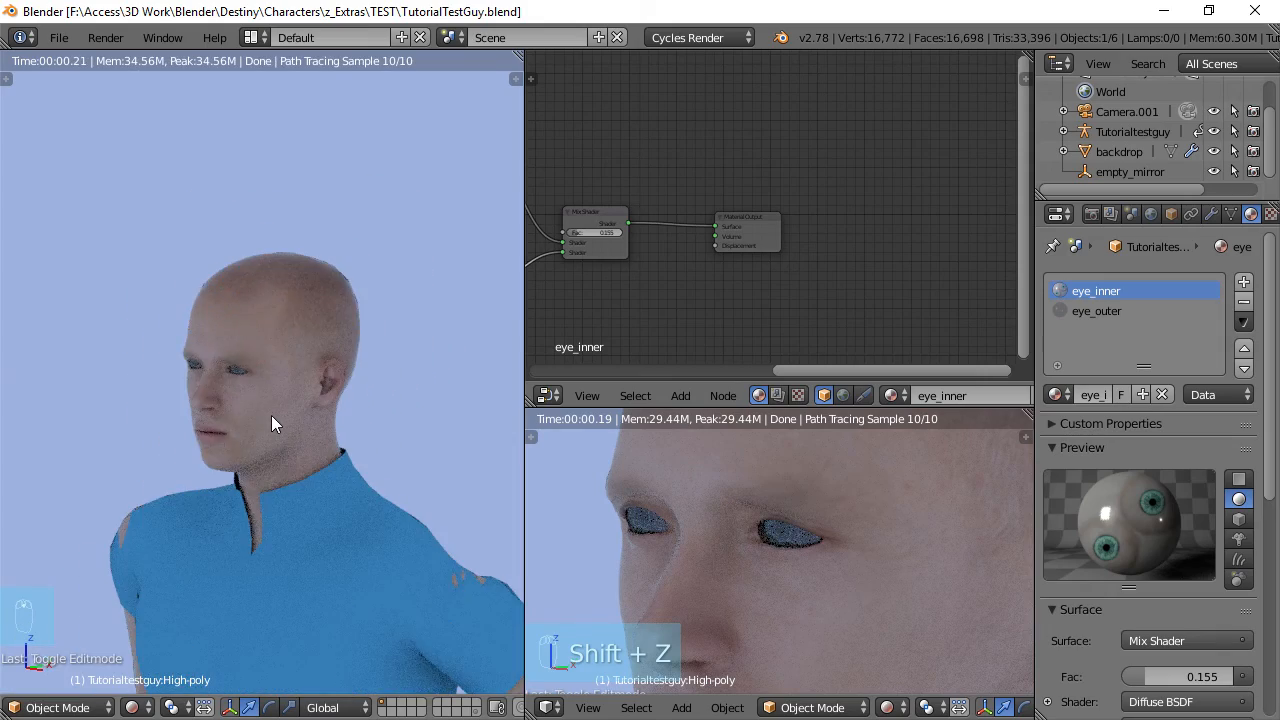
scroll(280, 416, "up", 10)
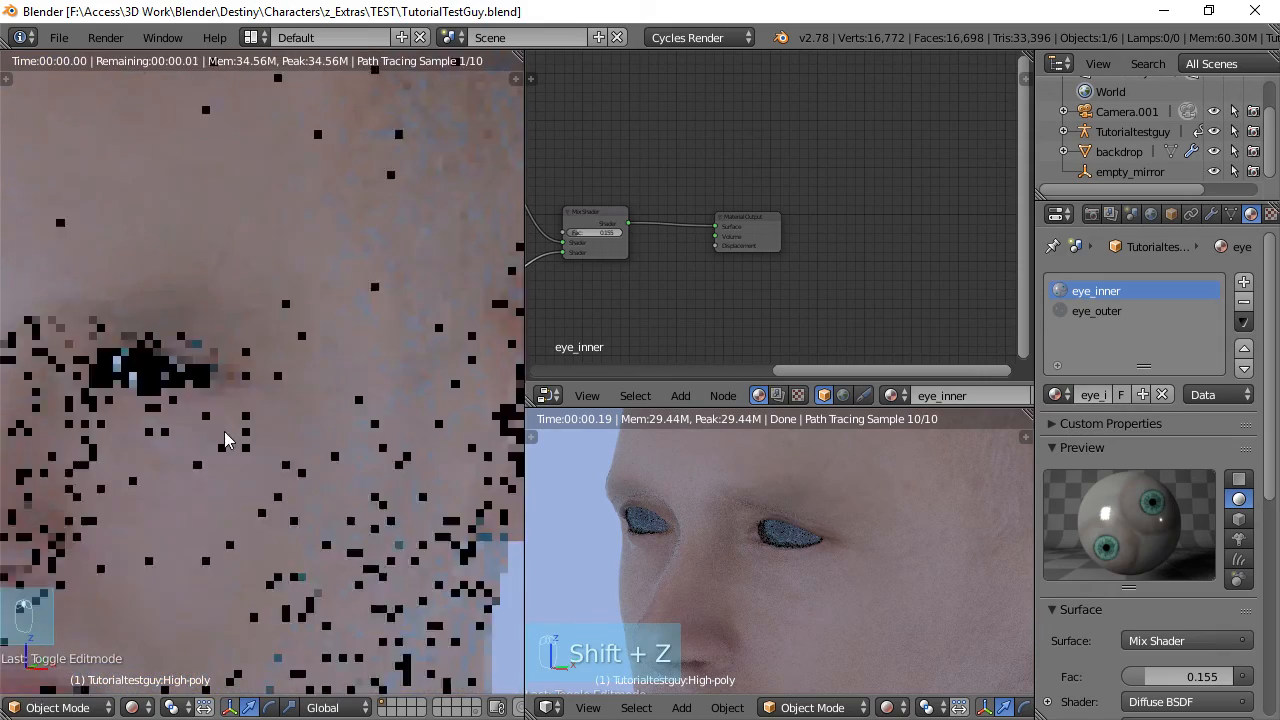
middle_click_drag(134, 446, 342, 426, "shift")
scroll(345, 446, "down", 2)
scroll(345, 440, "up", 4)
scroll(373, 429, "down", 3)
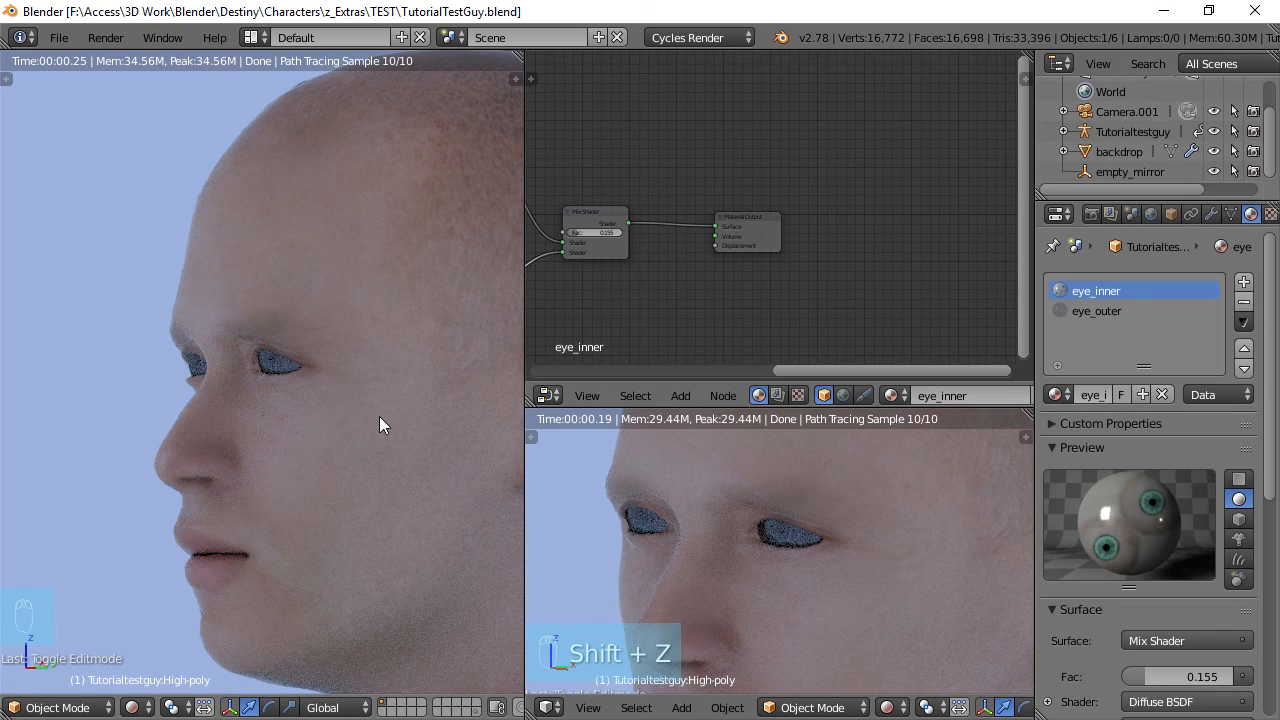
scroll(353, 436, "down", 3)
middle_click_drag(327, 426, 355, 428)
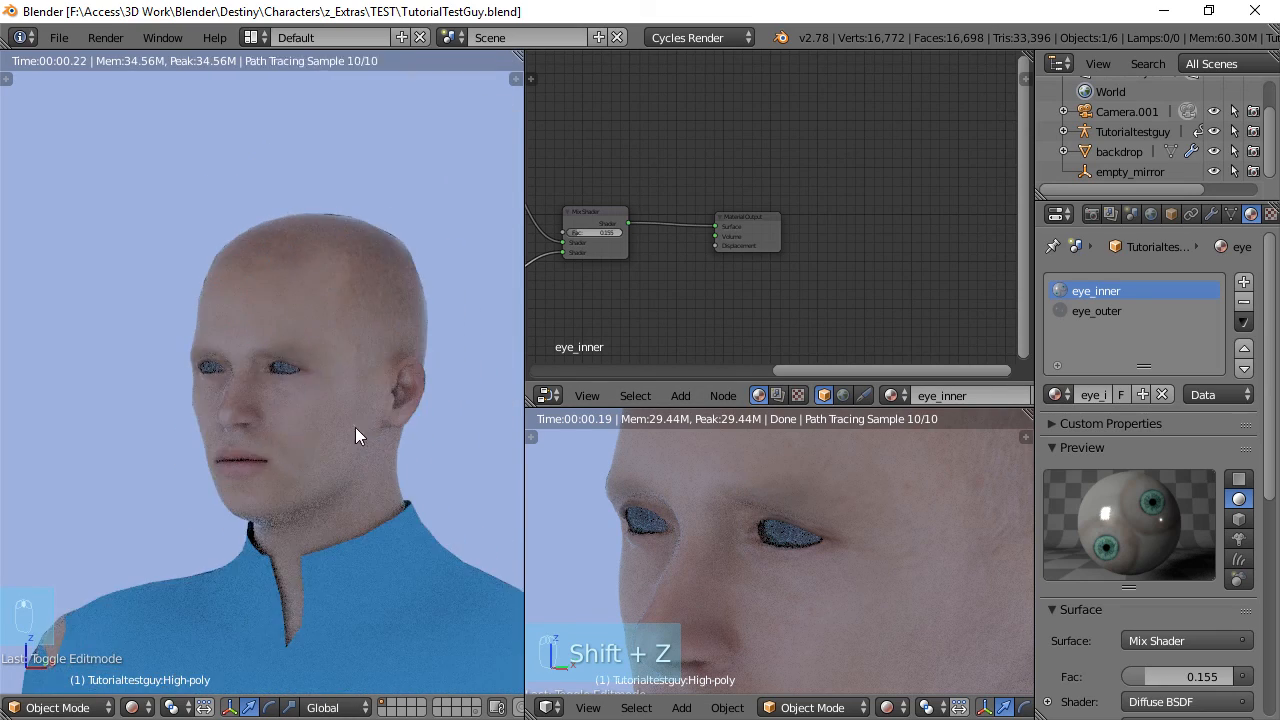
scroll(291, 411, "up", 4)
scroll(310, 410, "down", 3)
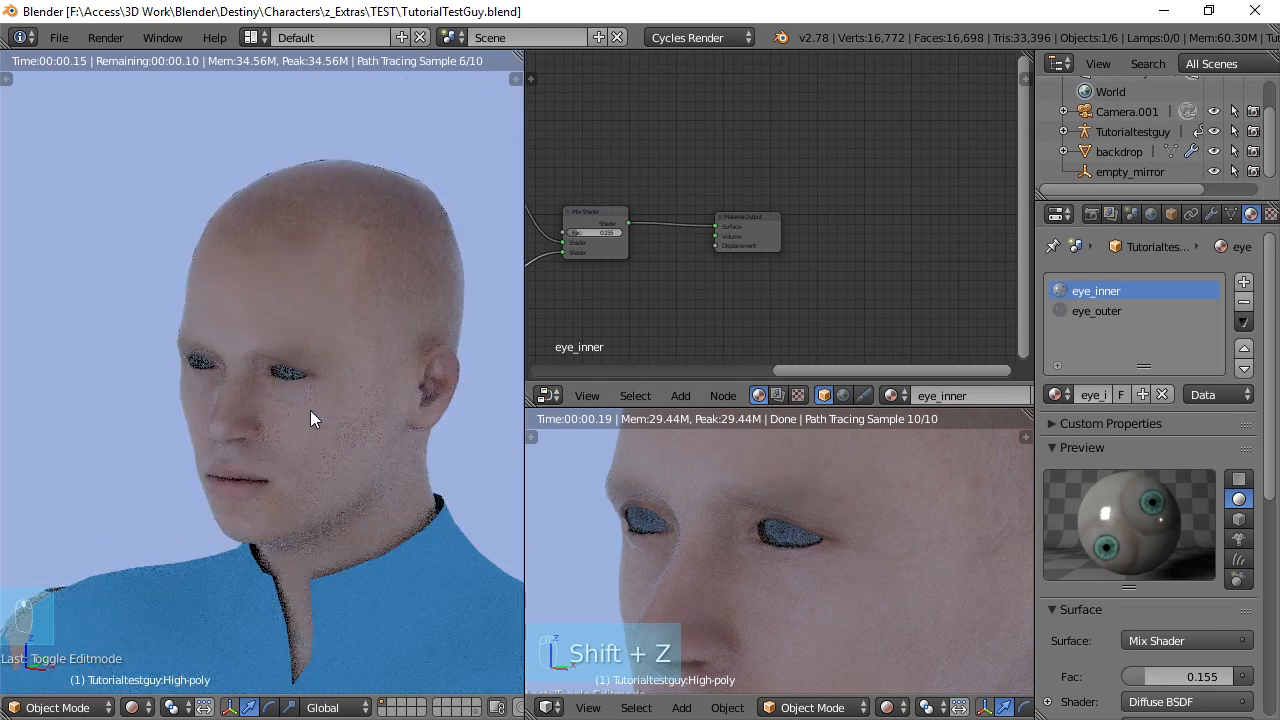
middle_click_drag(331, 434, 286, 418)
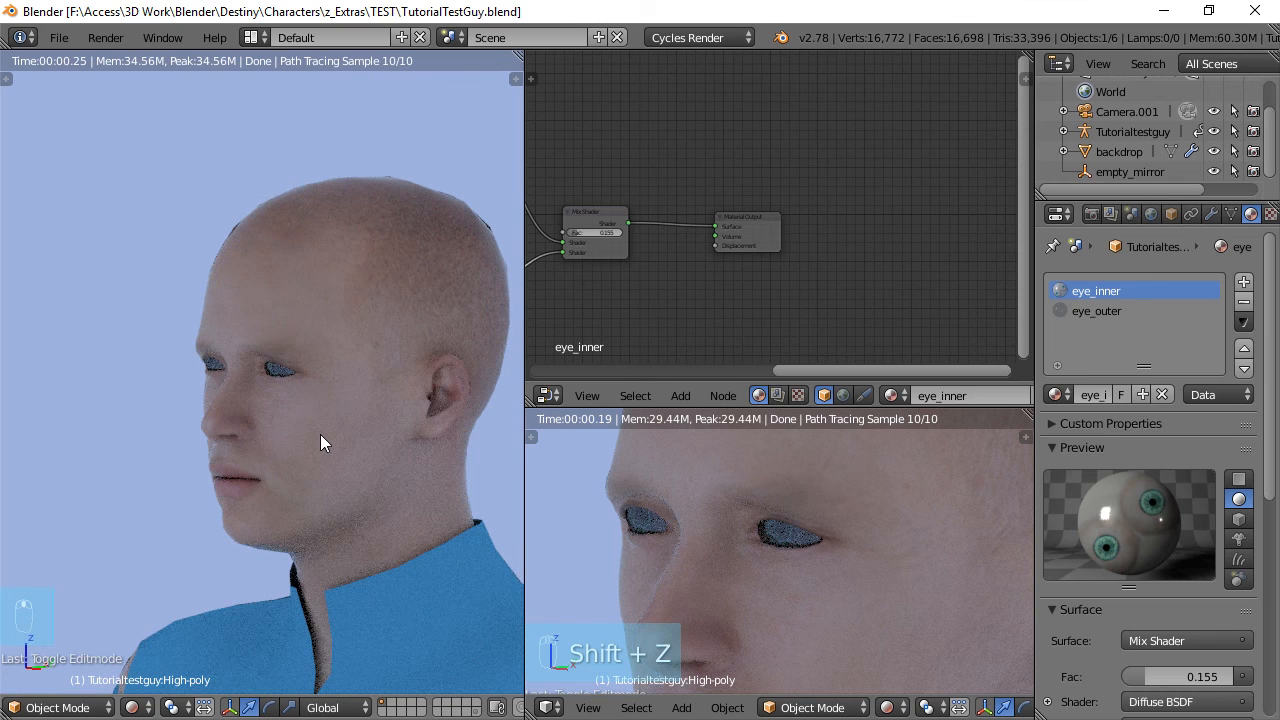